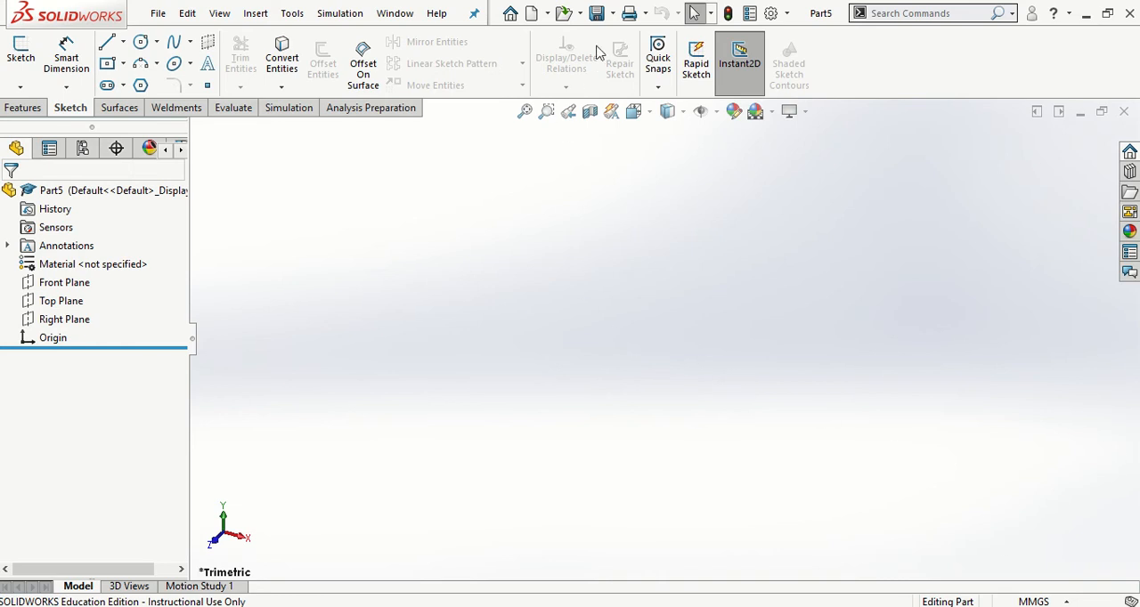
Save the new part in the Module 1 folder under the name Dice followed by the author's full name
click(596, 16)
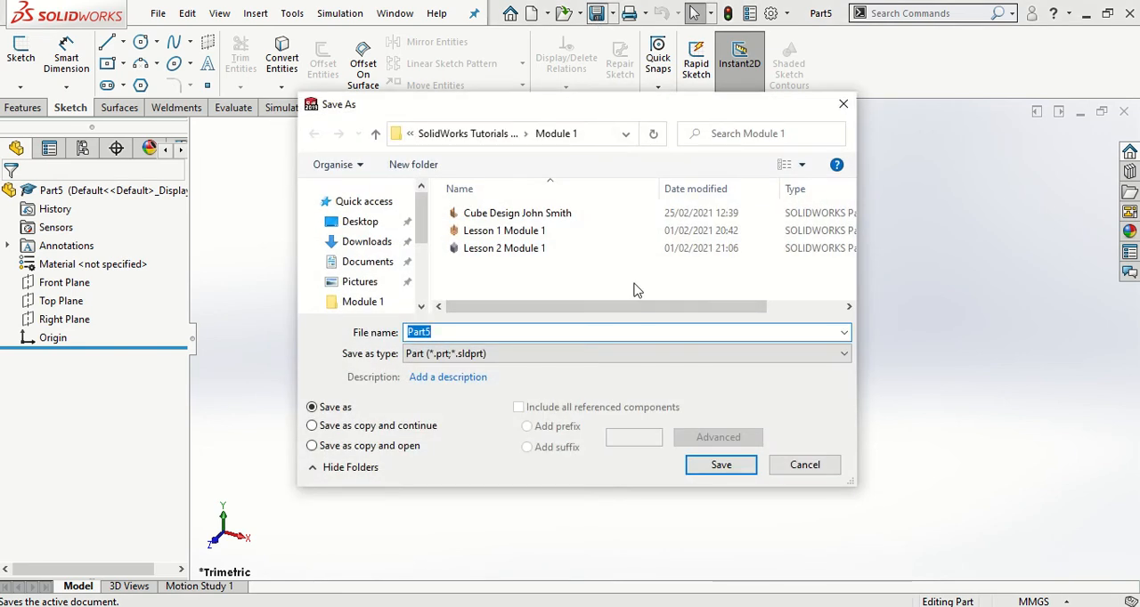
text(Dice John Smith)
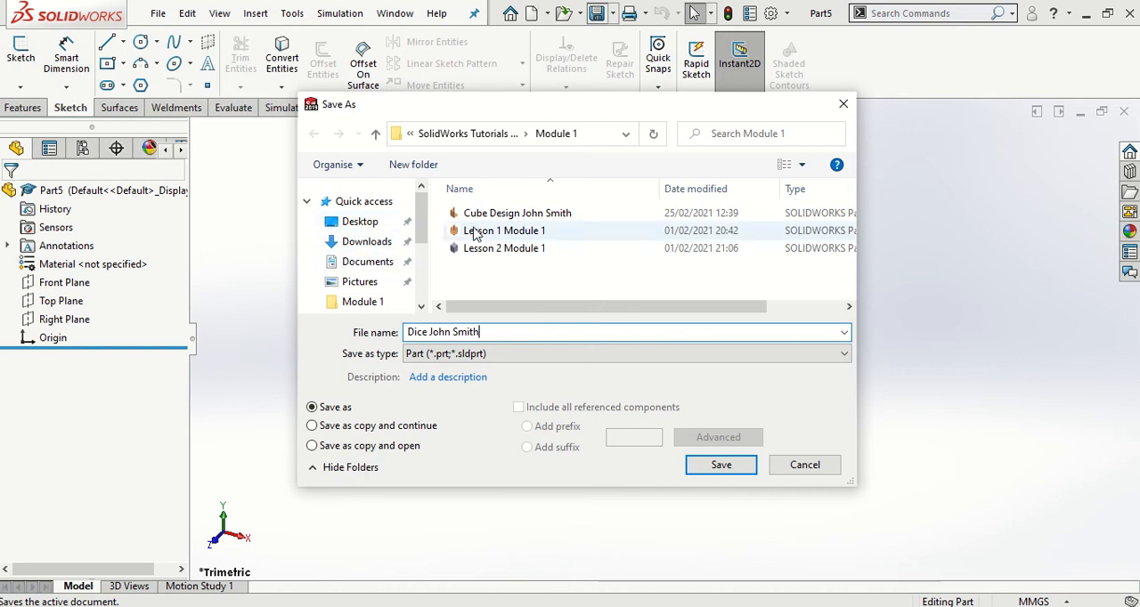
click(721, 466)
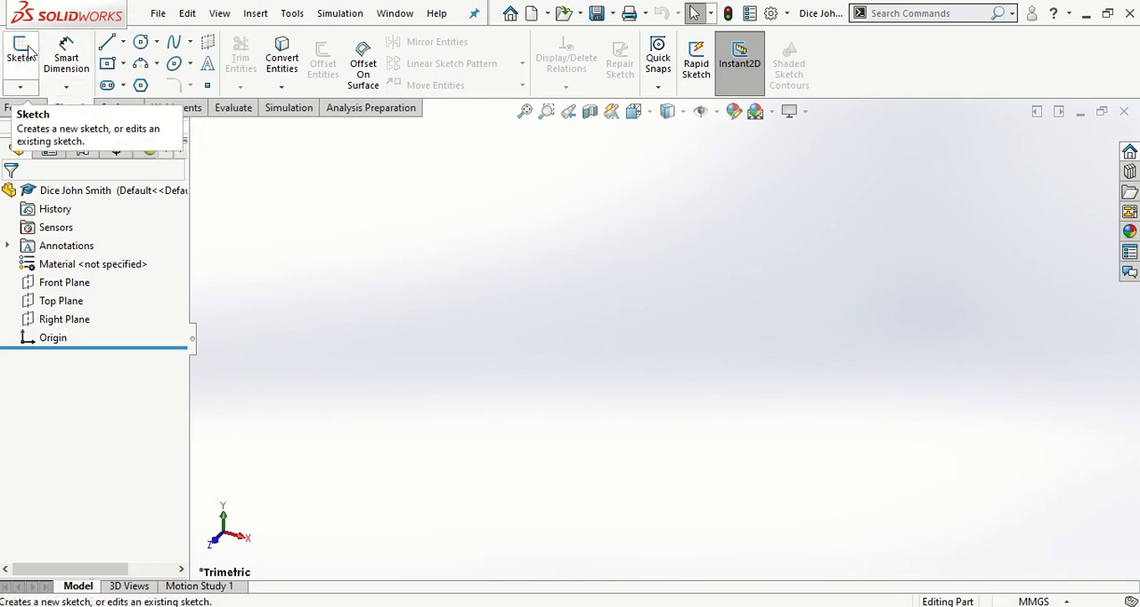
Sketch a center rectangle about 108 mm high on the Top Plane, centred on the origin
click(20, 50)
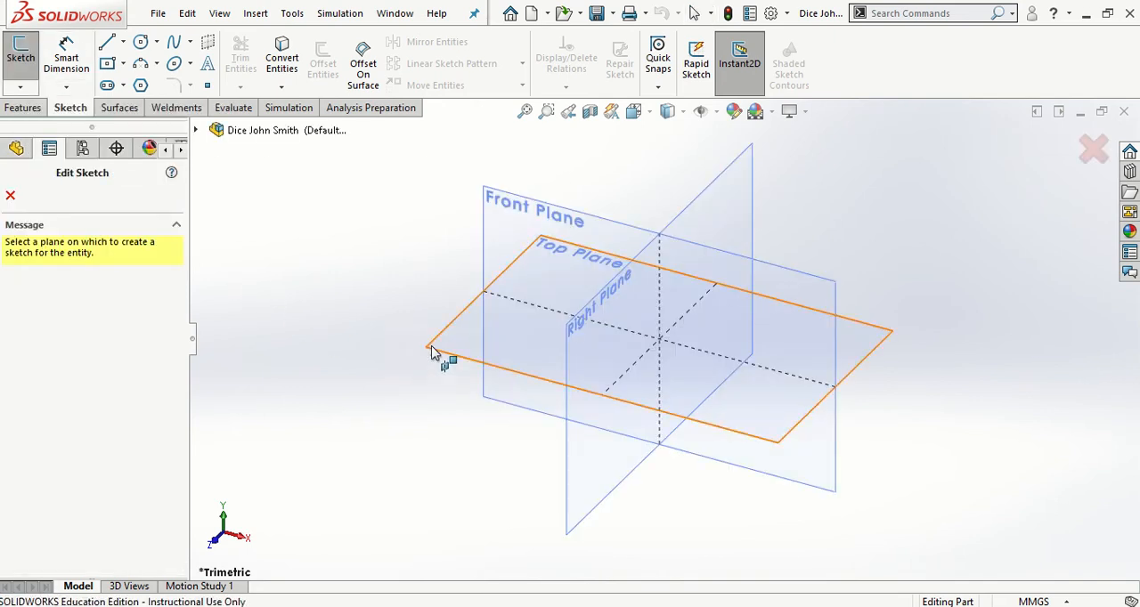
click(436, 349)
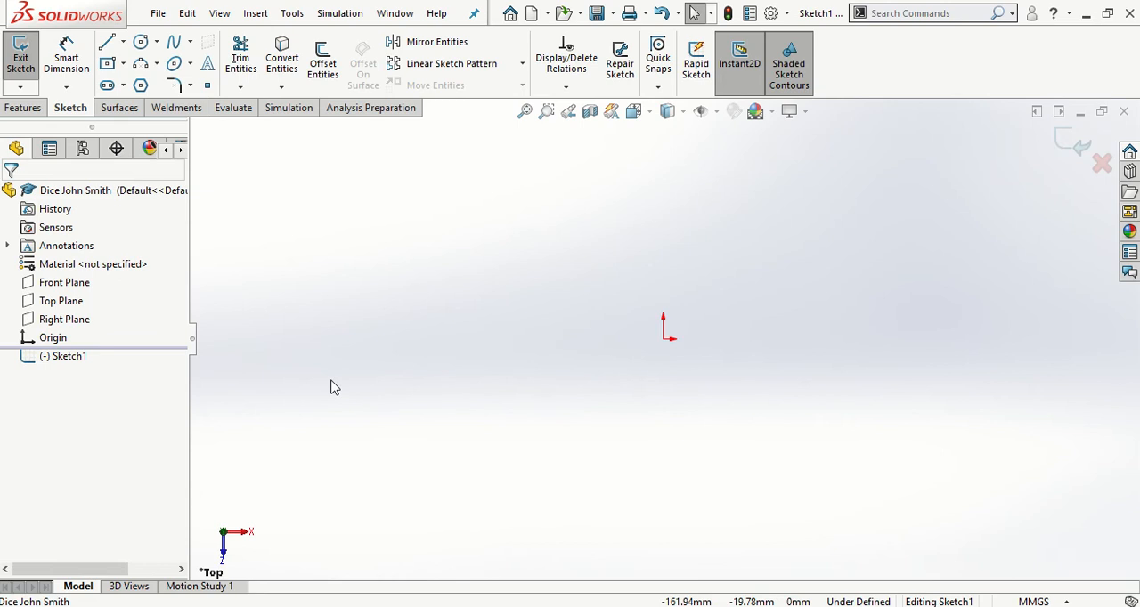
click(122, 64)
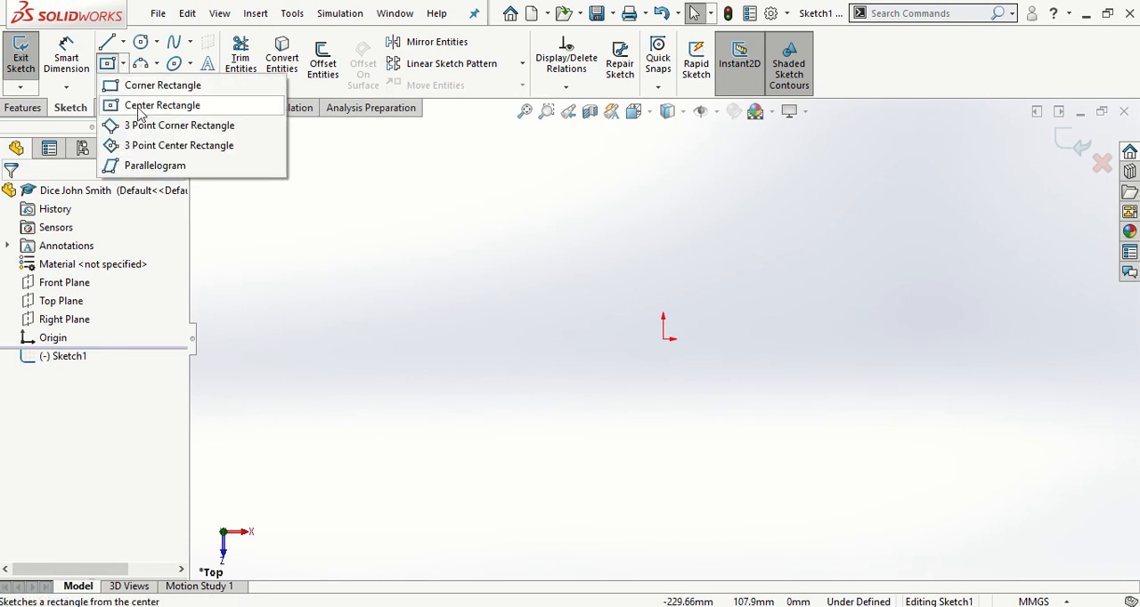
click(142, 102)
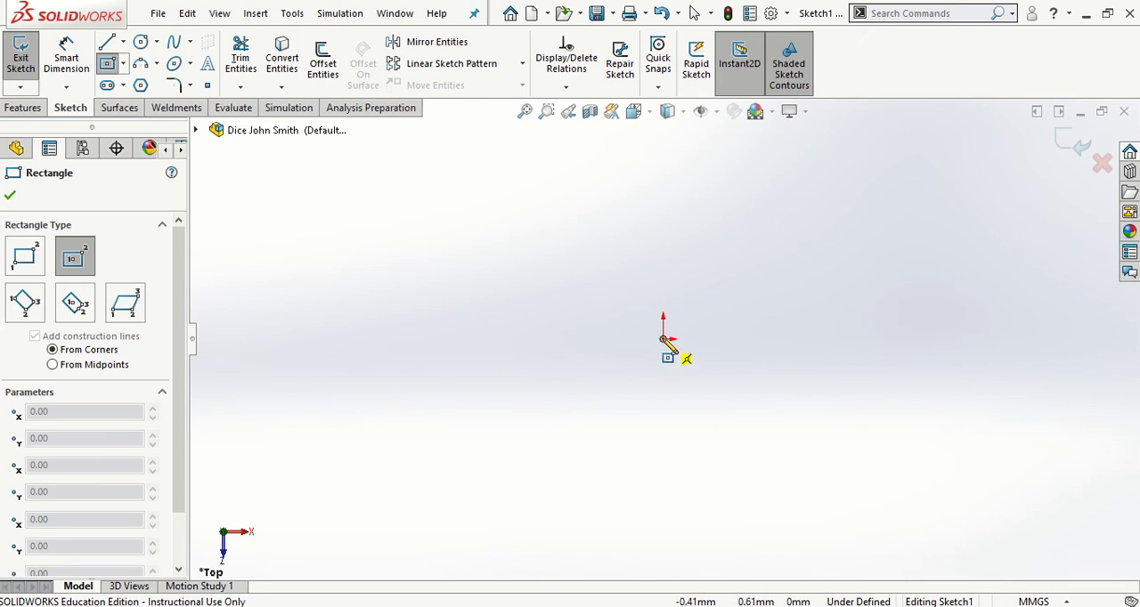
click(663, 340)
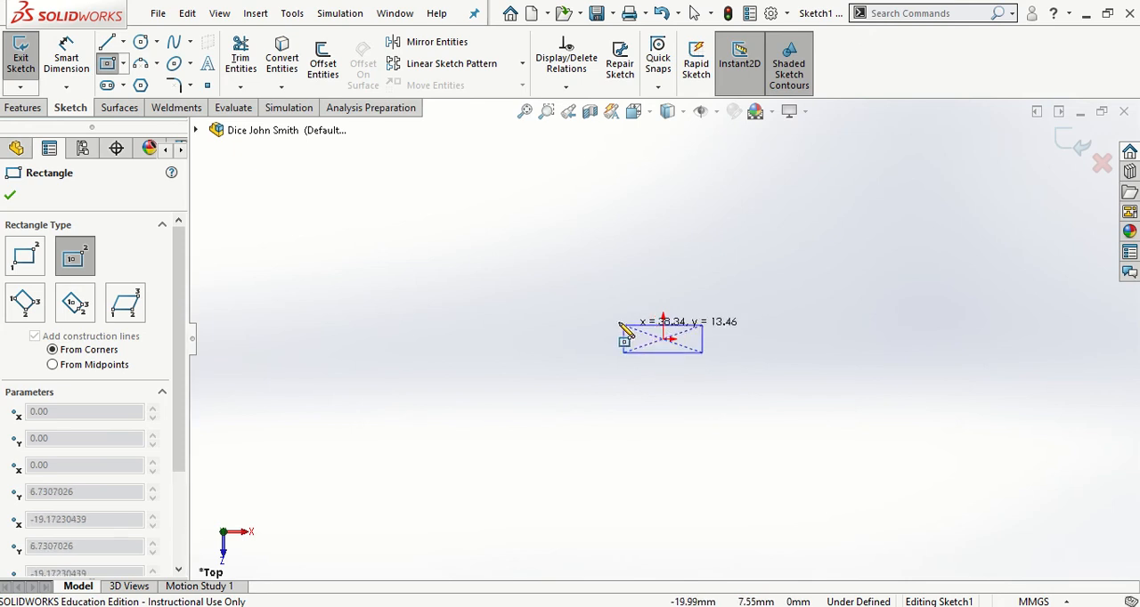
click(447, 228)
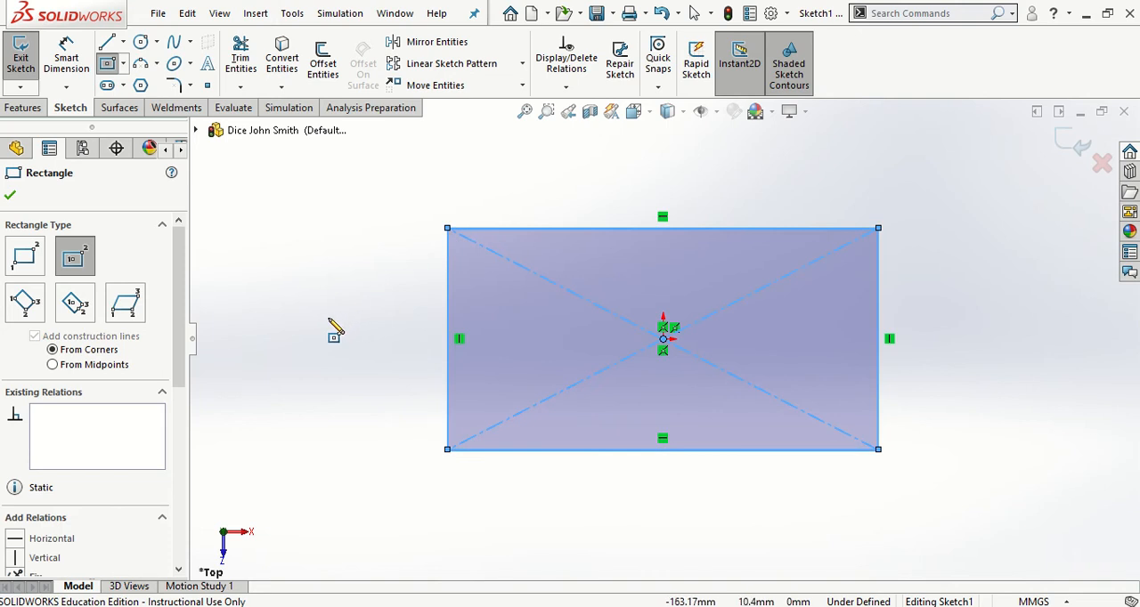
key(Escape)
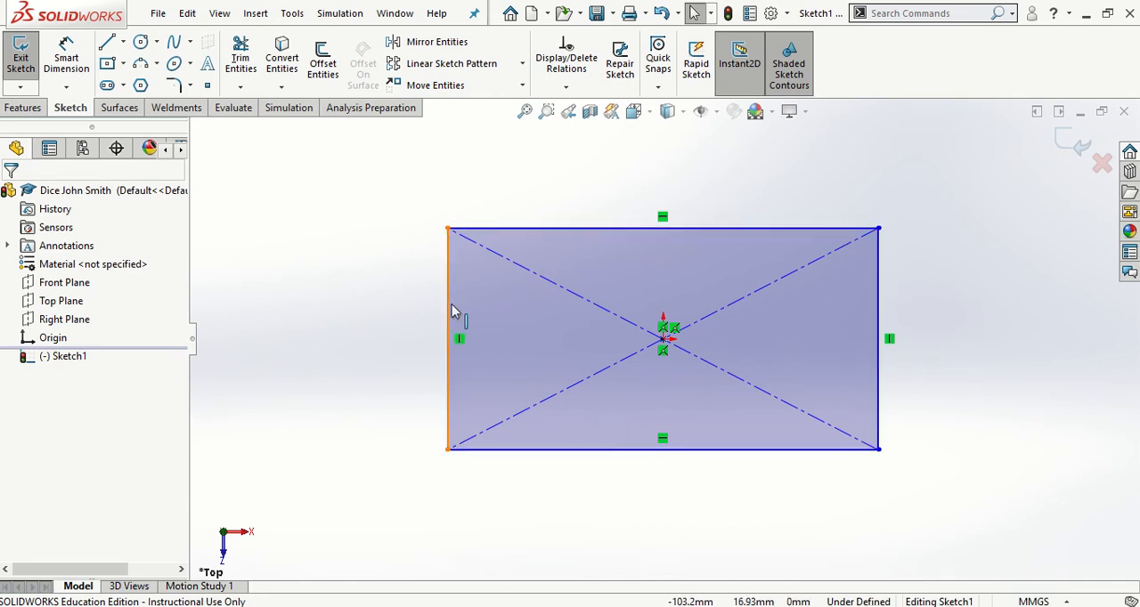
Reshape the undimensioned rectangle by moving its sides and a corner until it is about 242 by 87 mm
mouse_move(446, 308)
mouse_down()
mouse_move(610, 330)
mouse_move(484, 333)
mouse_move(451, 306)
mouse_up()
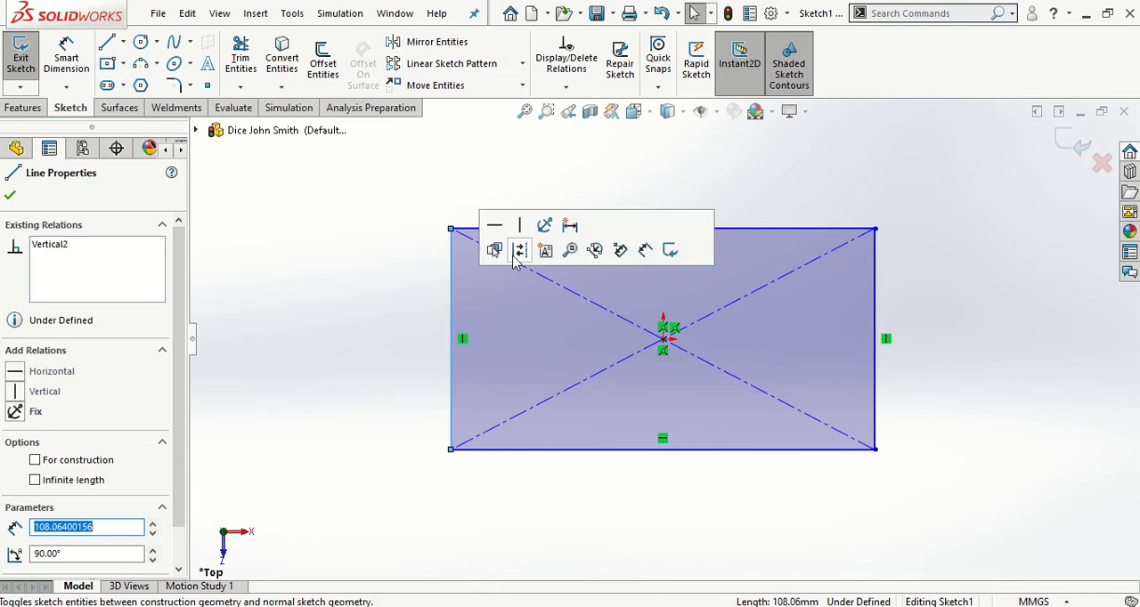
drag(750, 236, 748, 218)
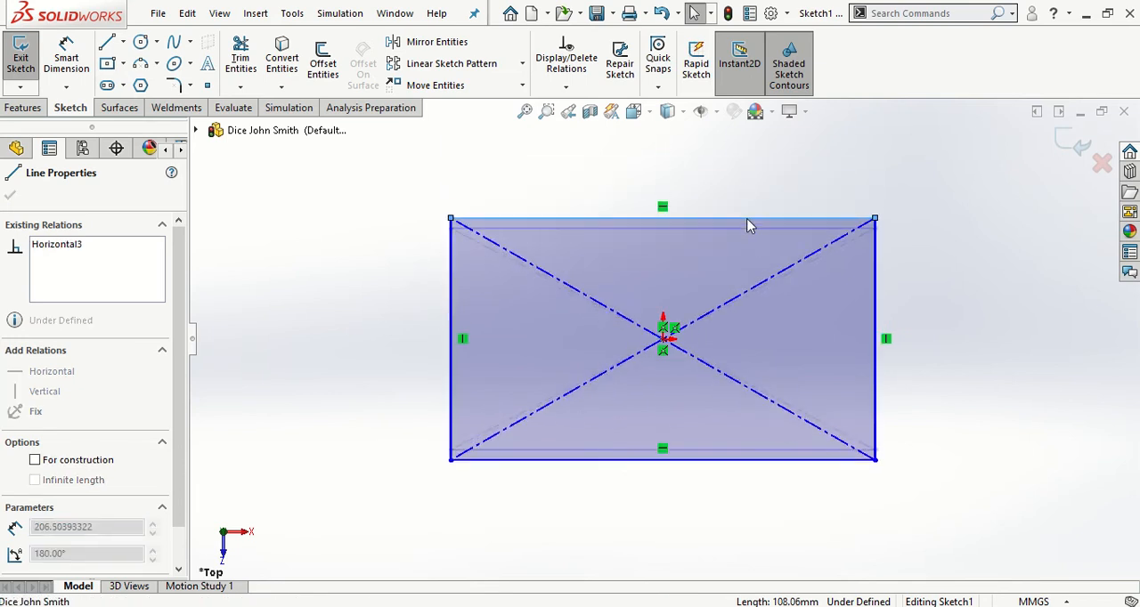
drag(875, 461, 828, 427)
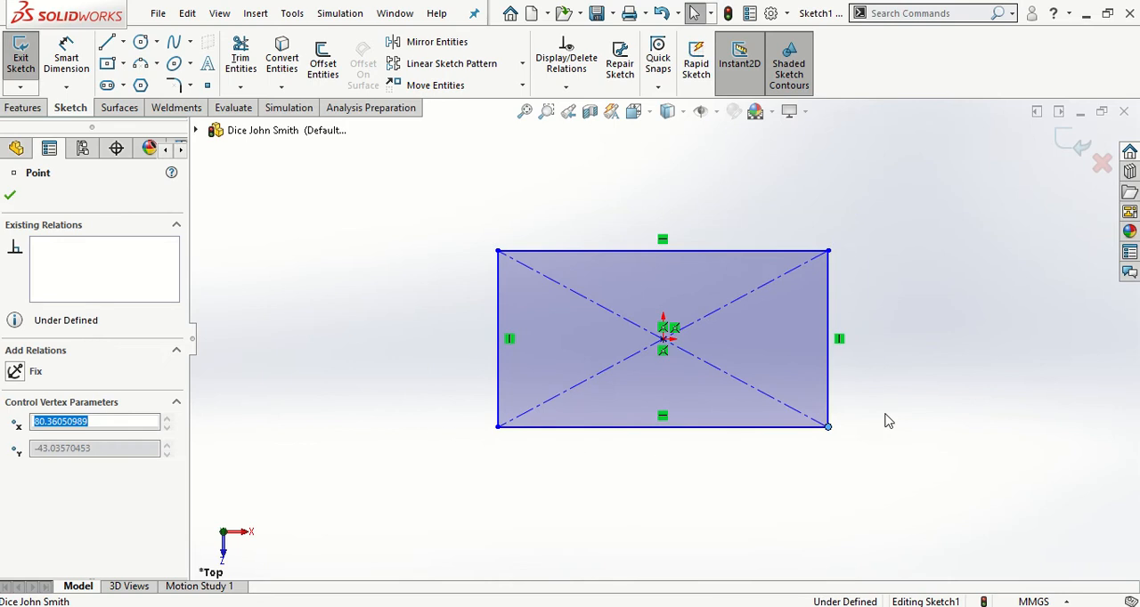
click(874, 454)
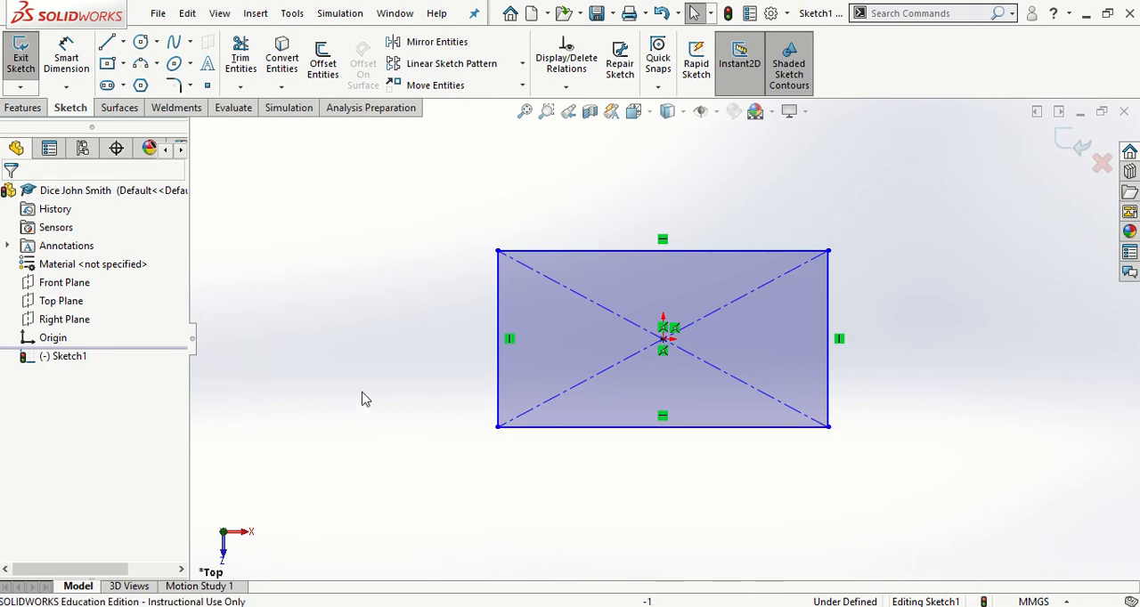
drag(495, 307, 339, 423)
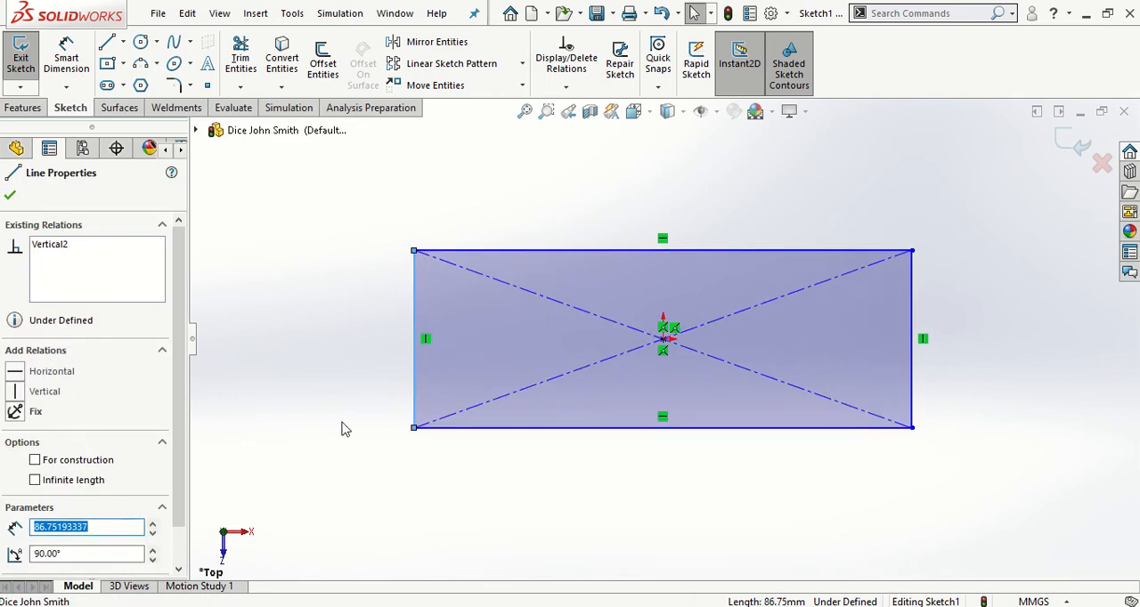
click(346, 429)
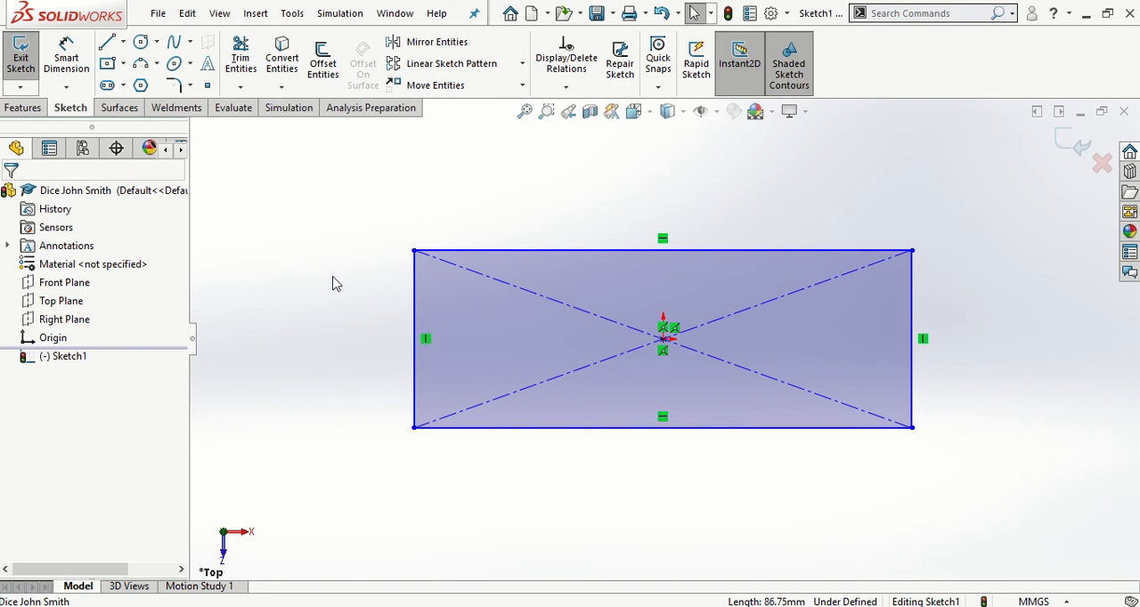
Dimension the rectangle's upper edge with Smart Dimension and set its length to 20 mm
click(65, 55)
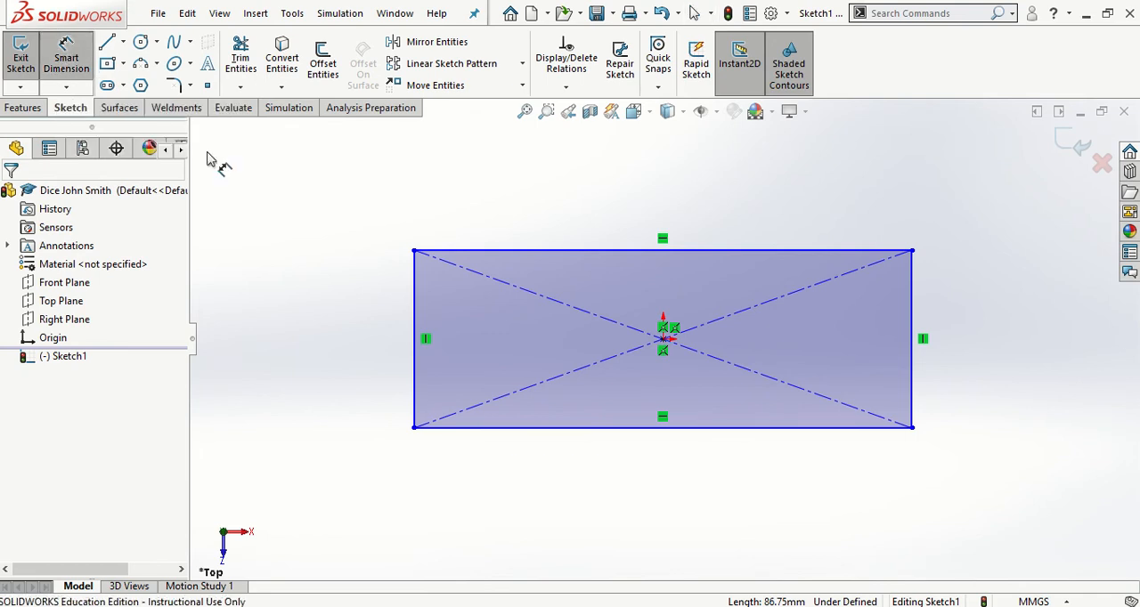
click(550, 253)
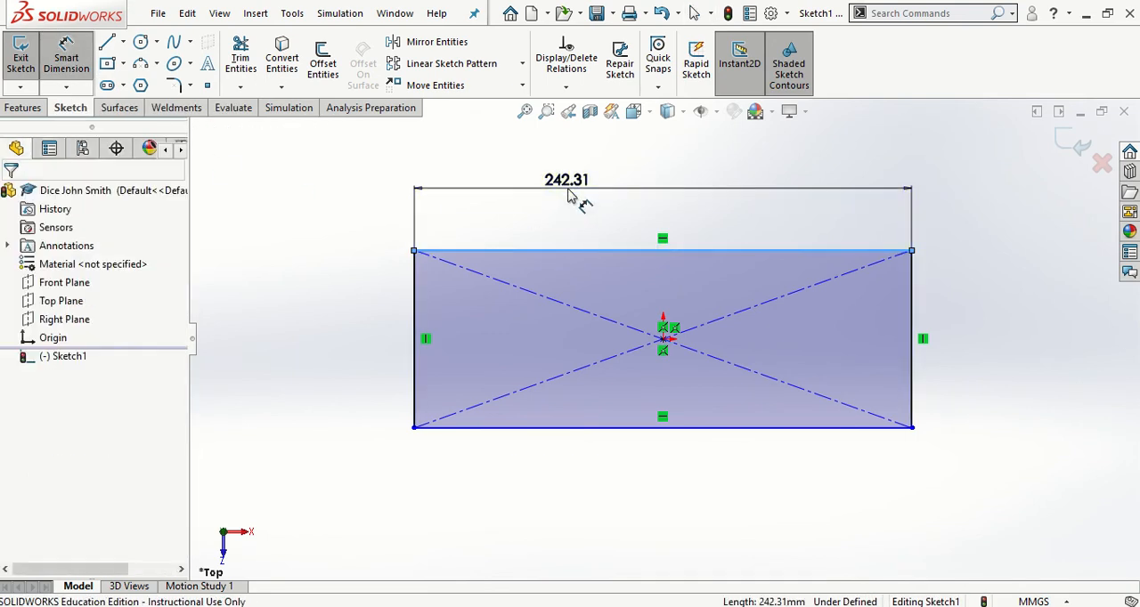
click(580, 198)
text(20)
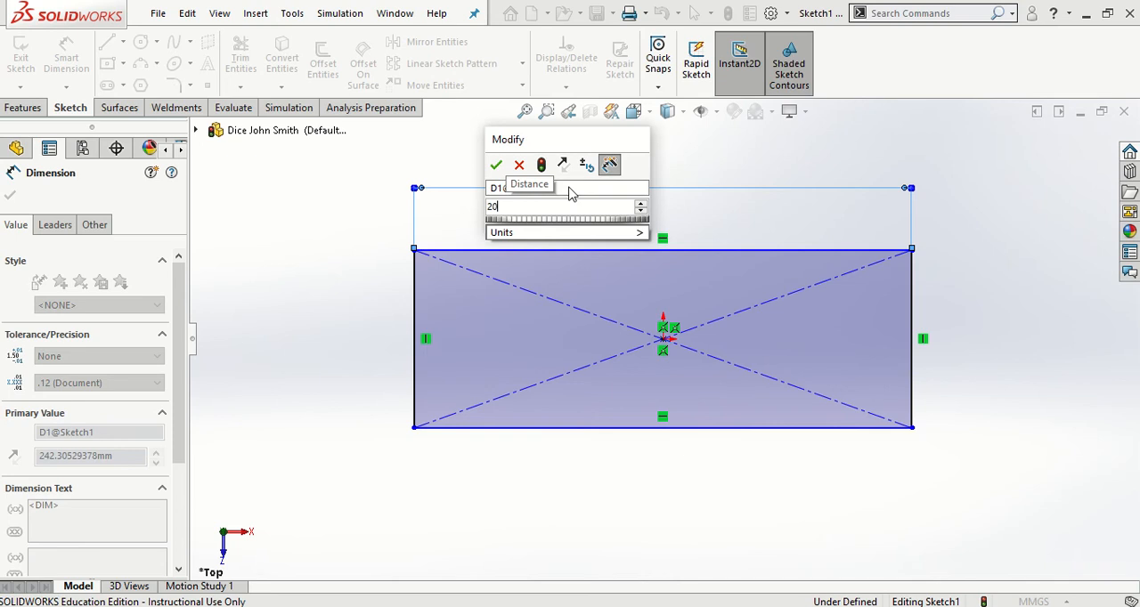
key(Return)
key(Escape)
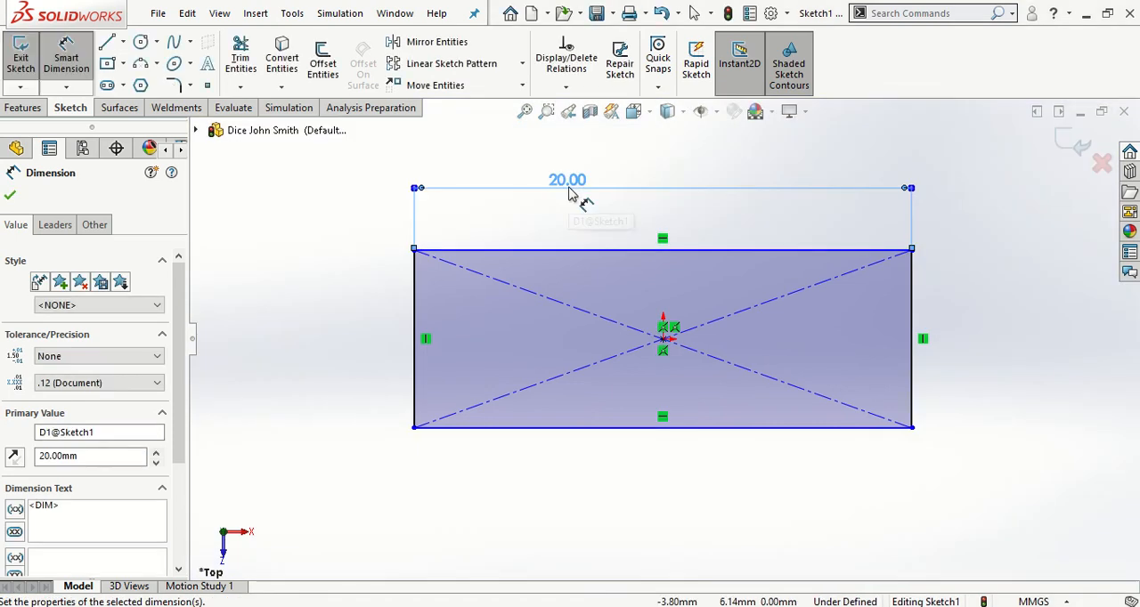
key(Escape)
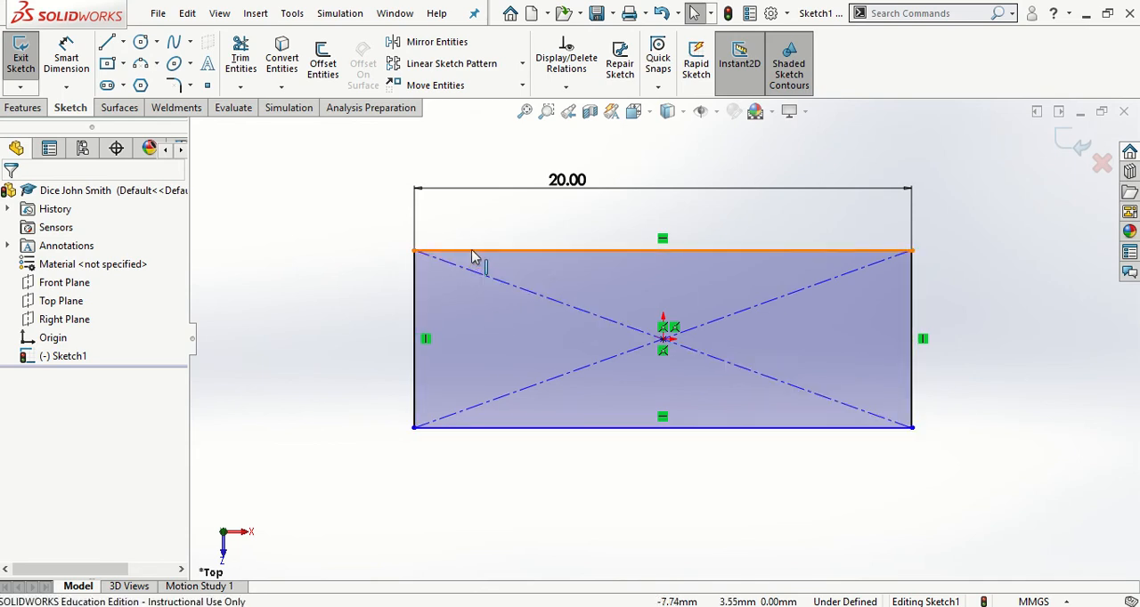
Test the rectangle's remaining freedom by moving its upper edge outward and trying to shift its left side
drag(473, 255, 541, 231)
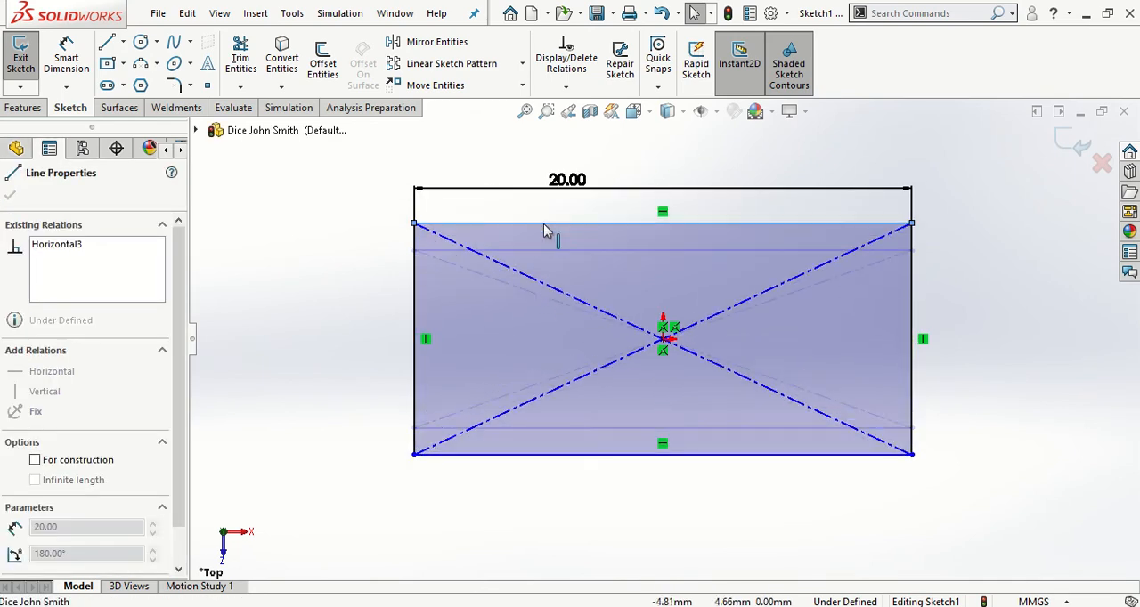
click(323, 323)
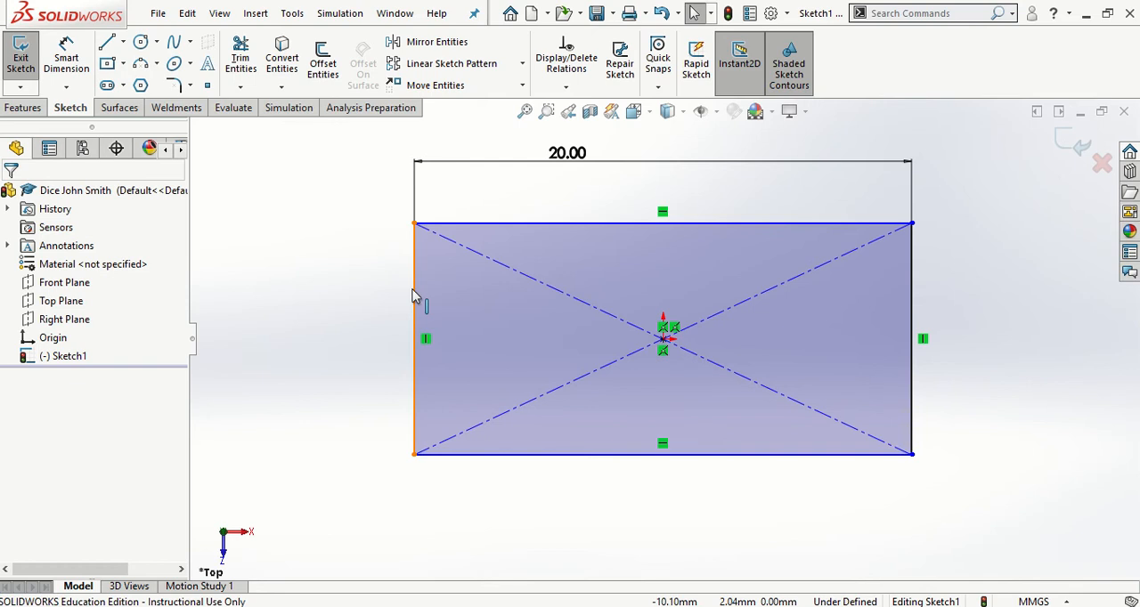
mouse_move(414, 297)
mouse_down()
mouse_move(419, 288)
mouse_move(361, 298)
mouse_move(324, 314)
mouse_move(397, 305)
mouse_move(316, 333)
mouse_up()
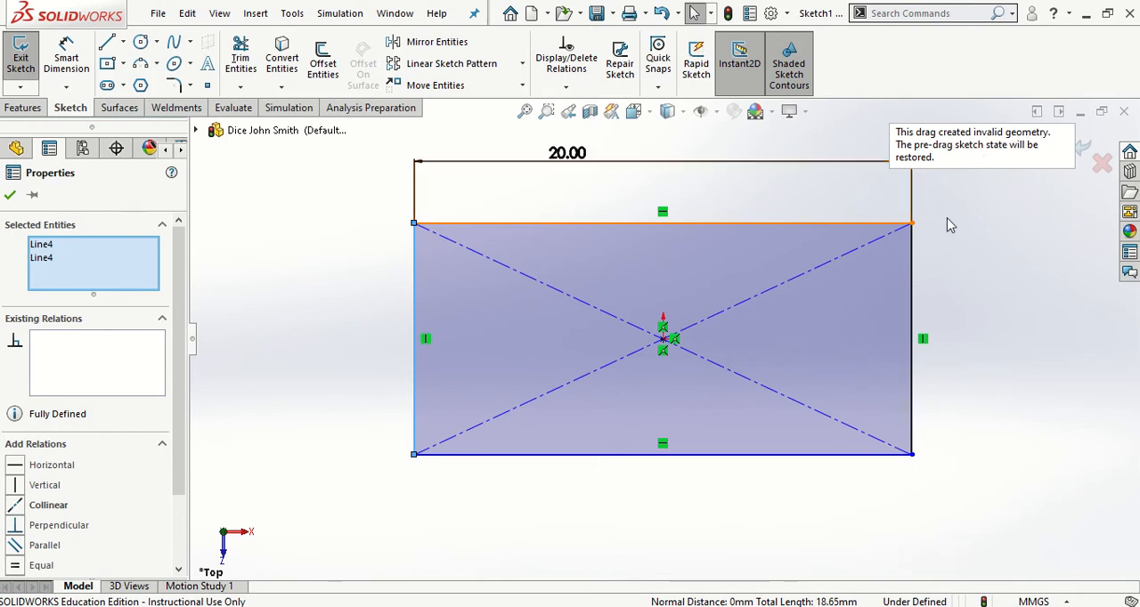
click(1020, 275)
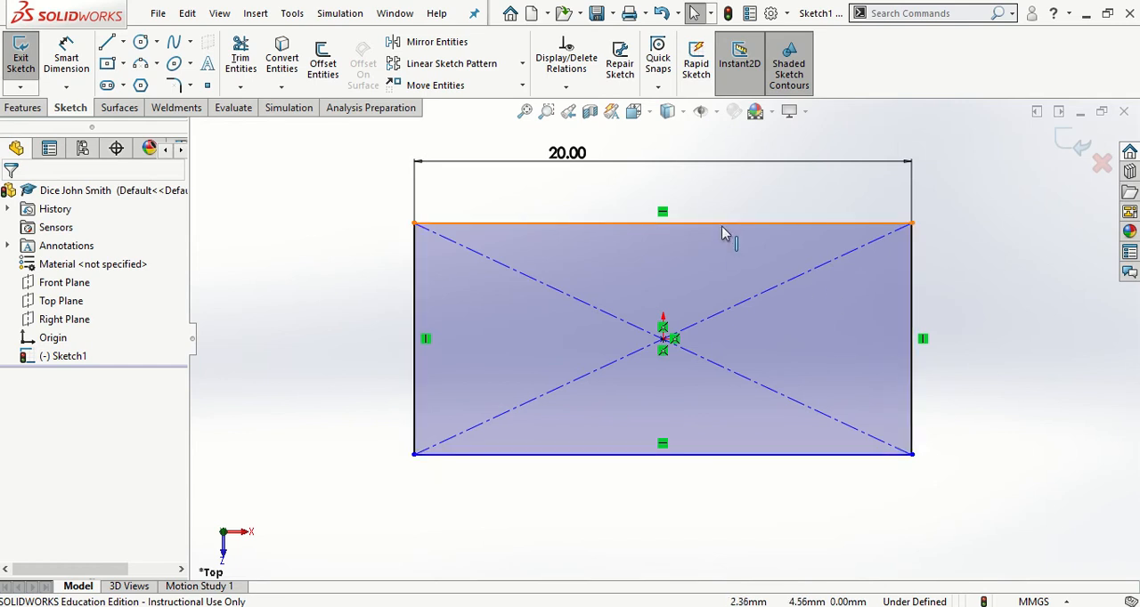
drag(726, 231, 748, 216)
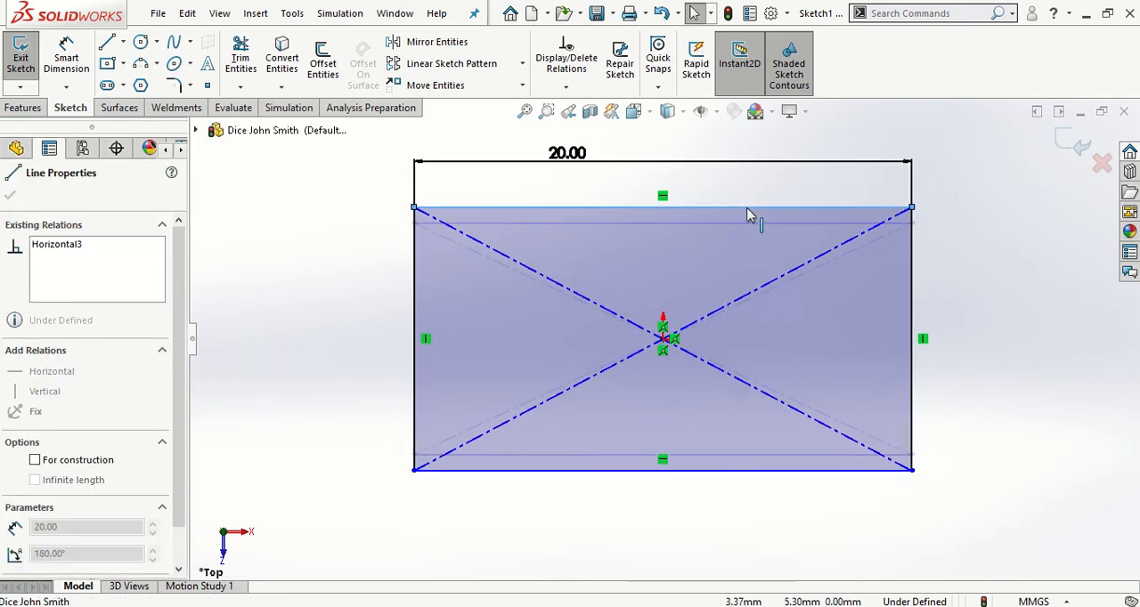
click(1009, 308)
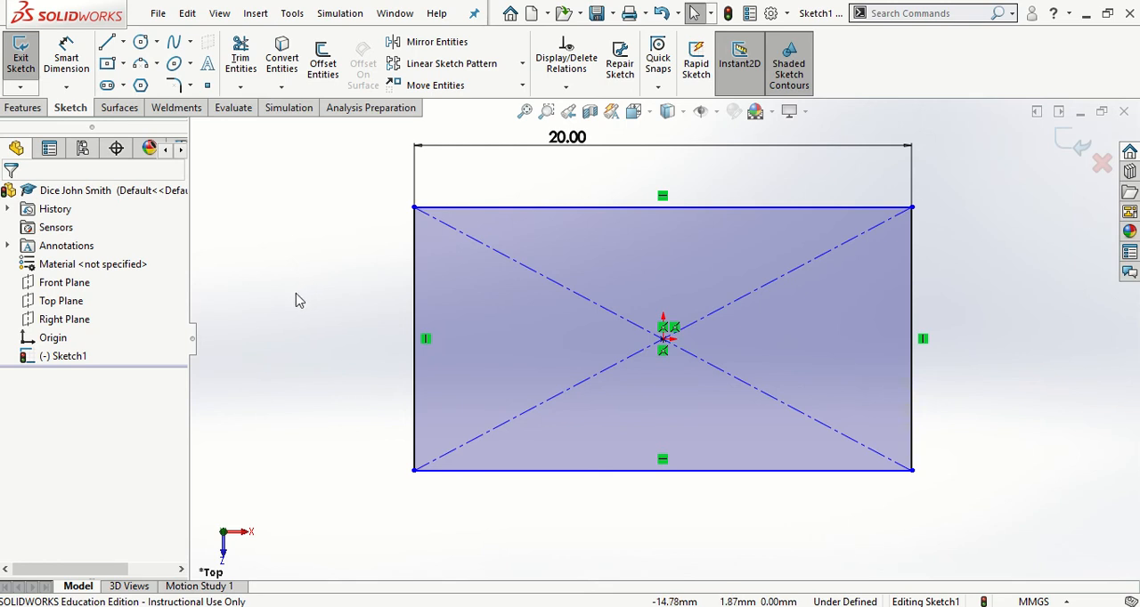
Add an Equal relation between the rectangle's upper edge and its left edge
click(488, 211)
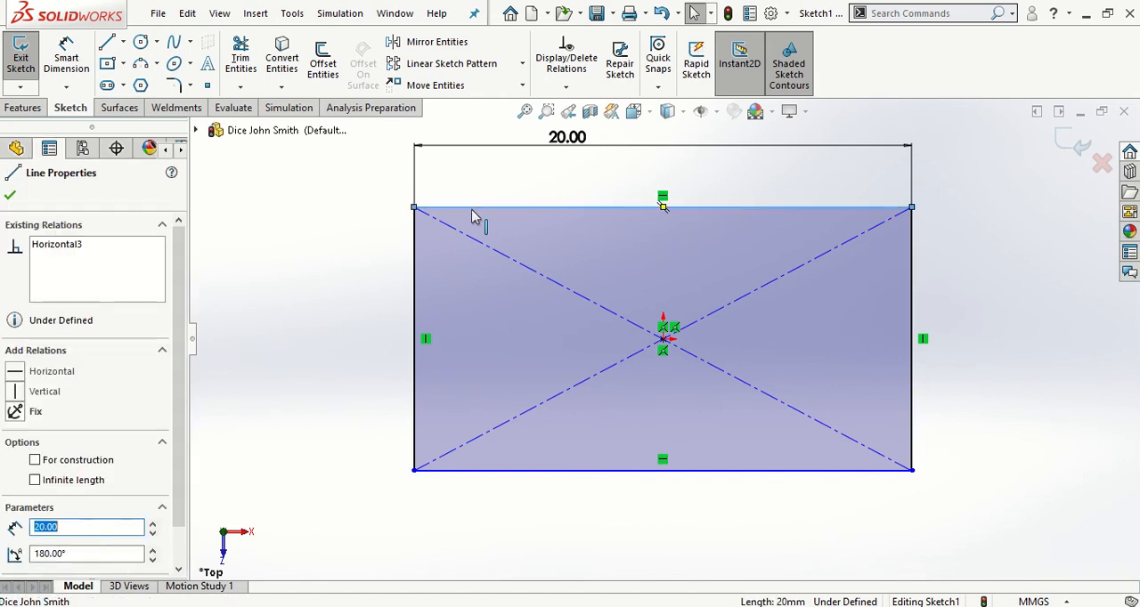
ctrl+click(416, 267)
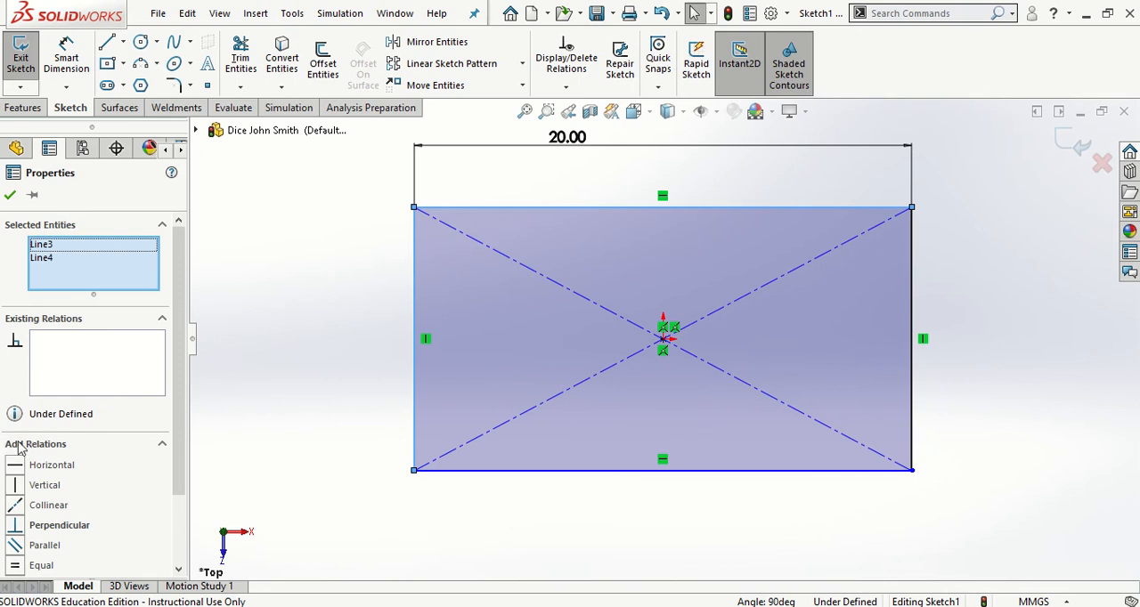
click(15, 566)
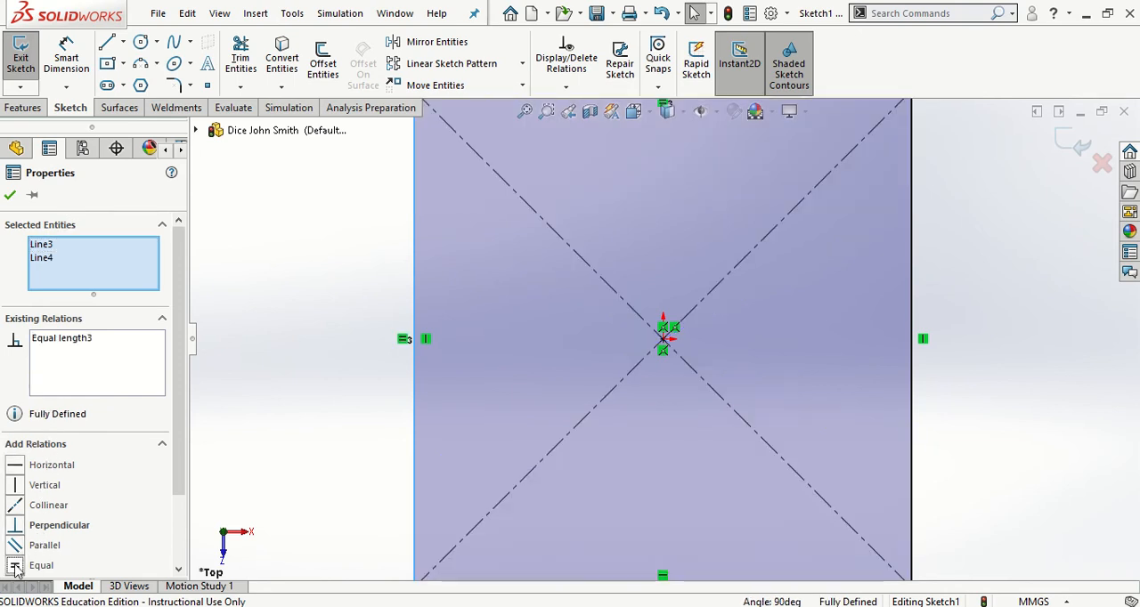
click(10, 198)
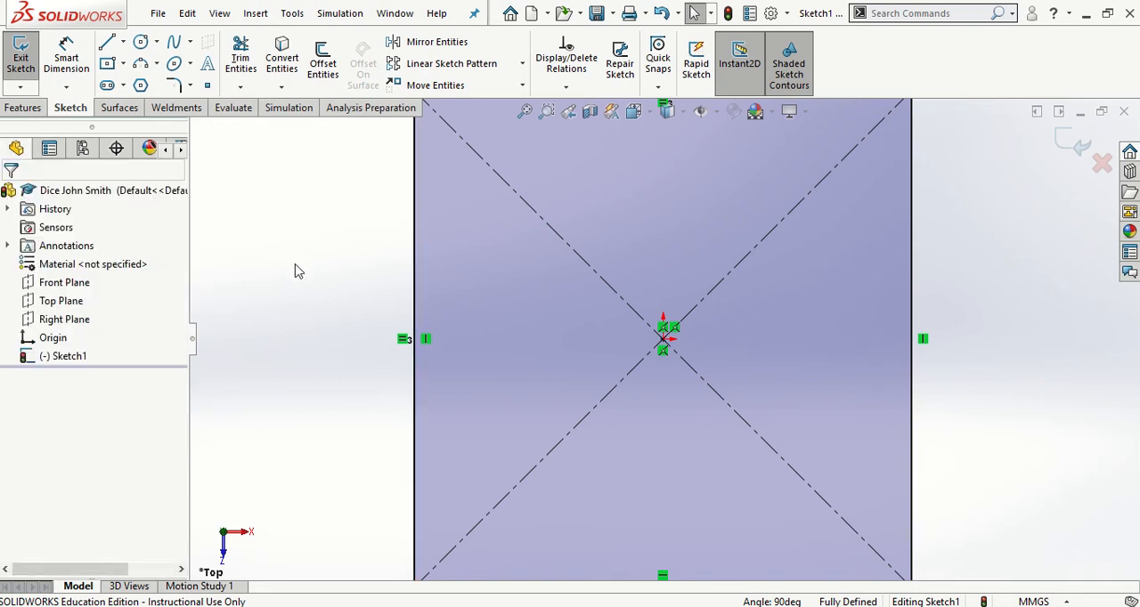
Set the dimension on the square's upper edge to 40 mm
key(f)
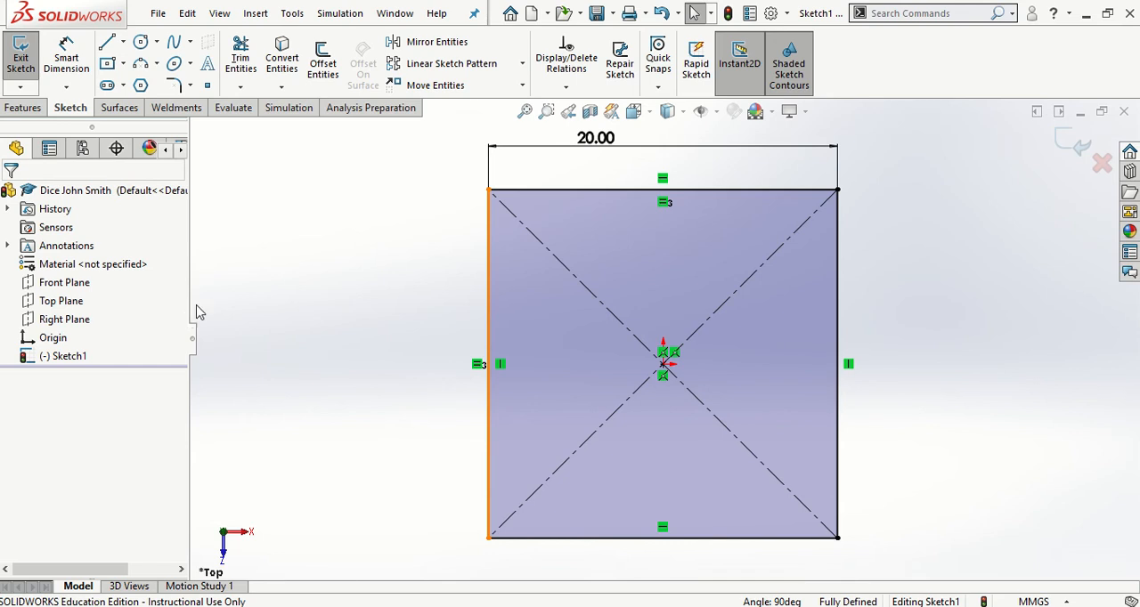
click(598, 138)
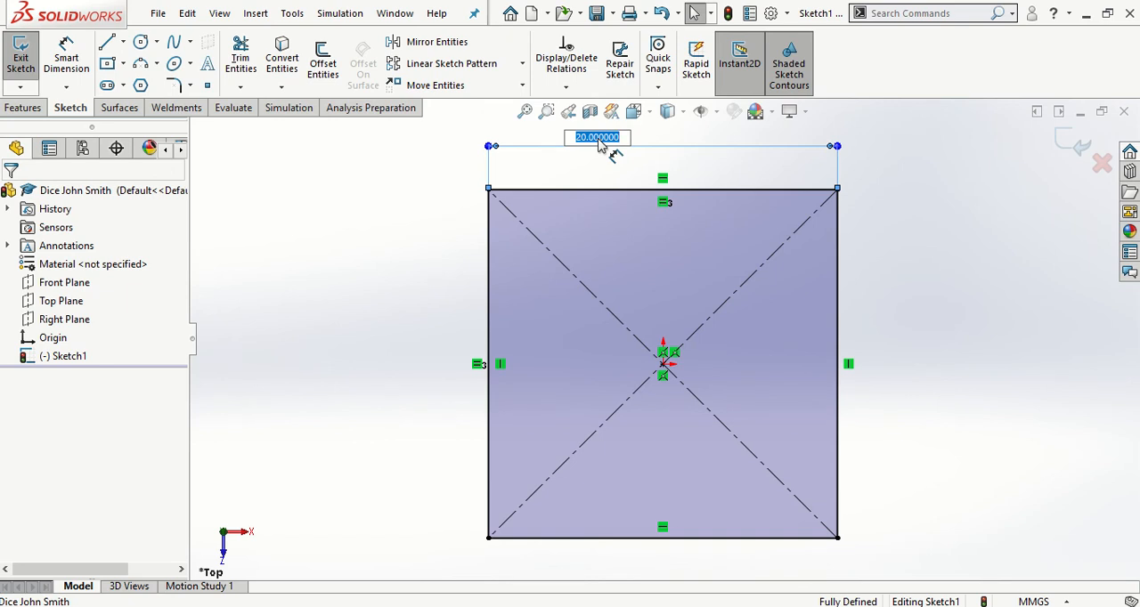
text(40)
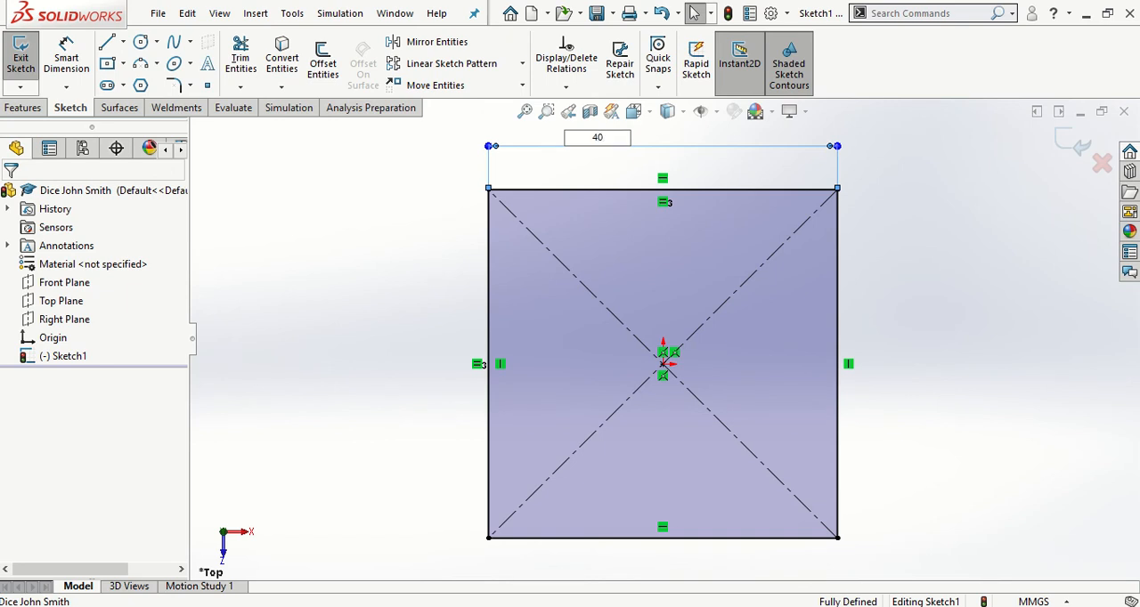
key(Return)
key(f)
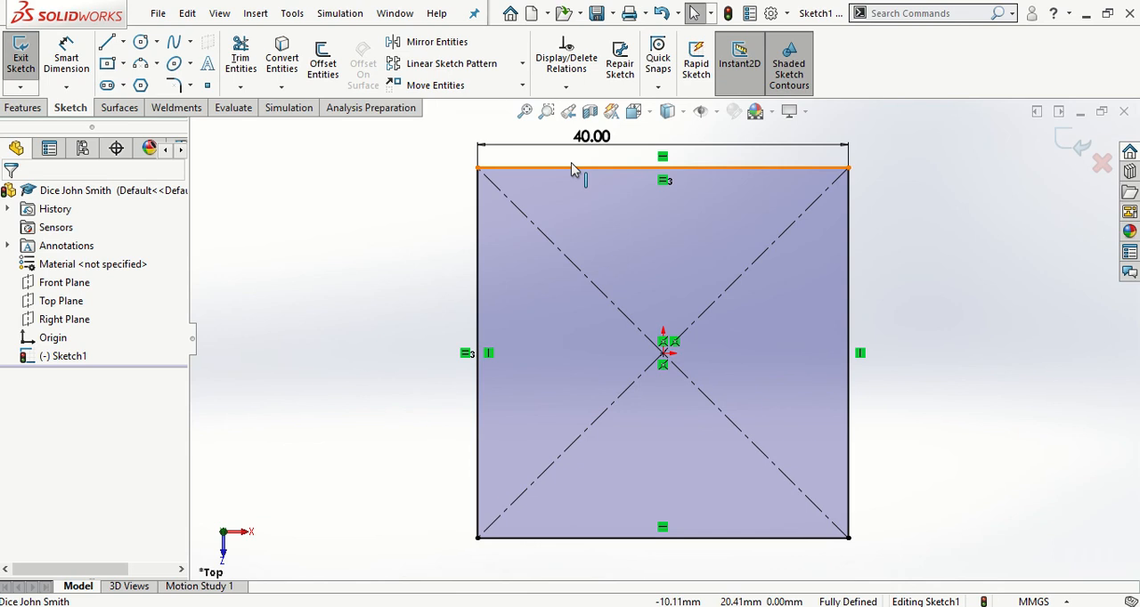
Set the dimension on the square's upper edge to 20 mm
click(589, 137)
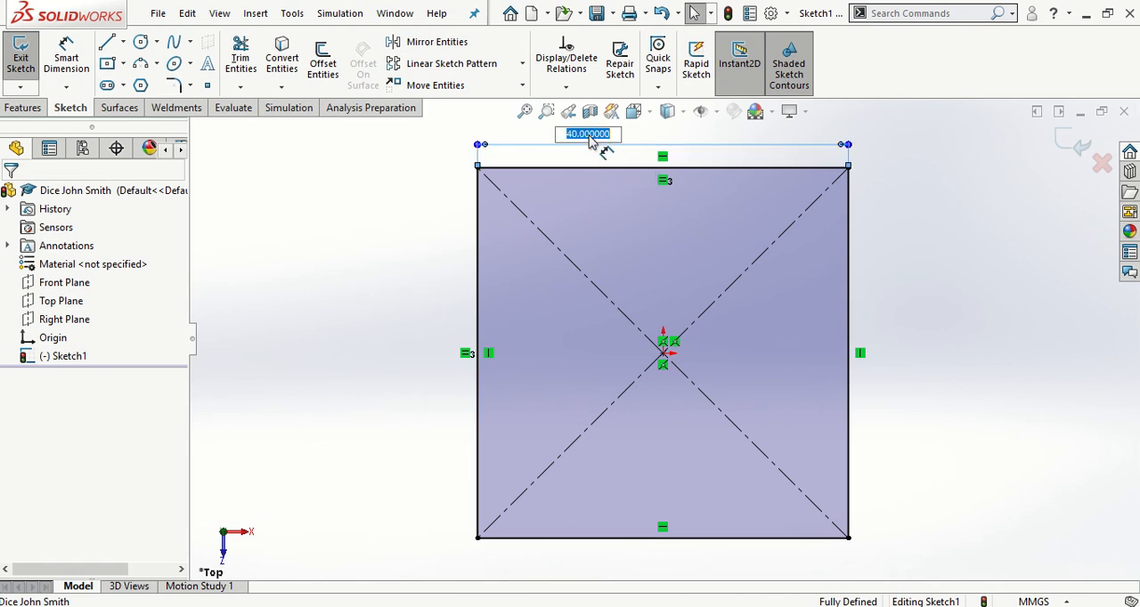
text(2)
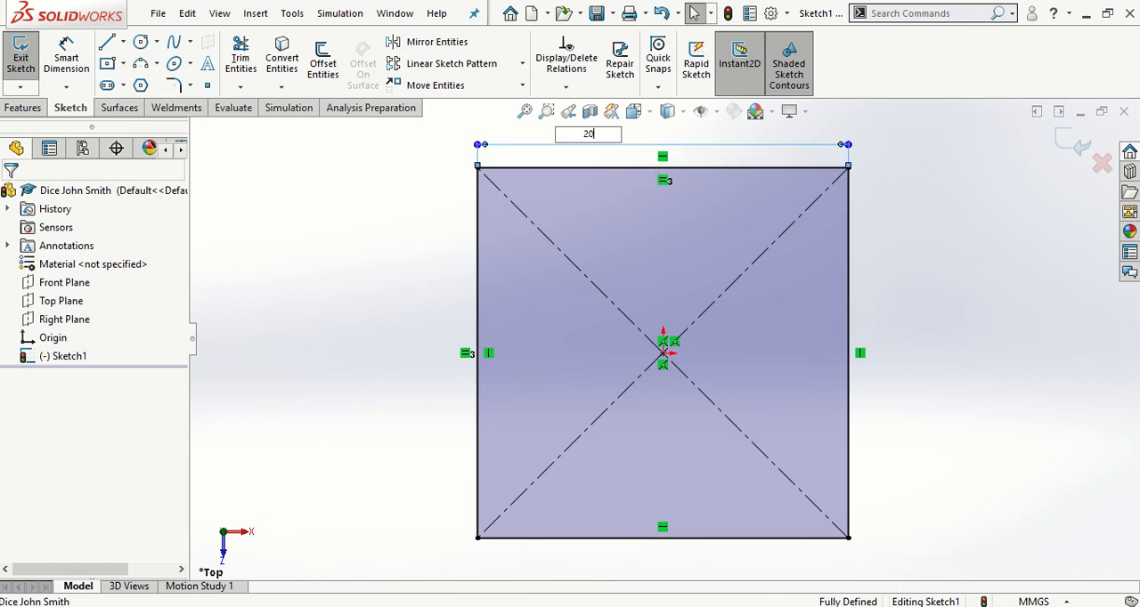
text(0)
key(Return)
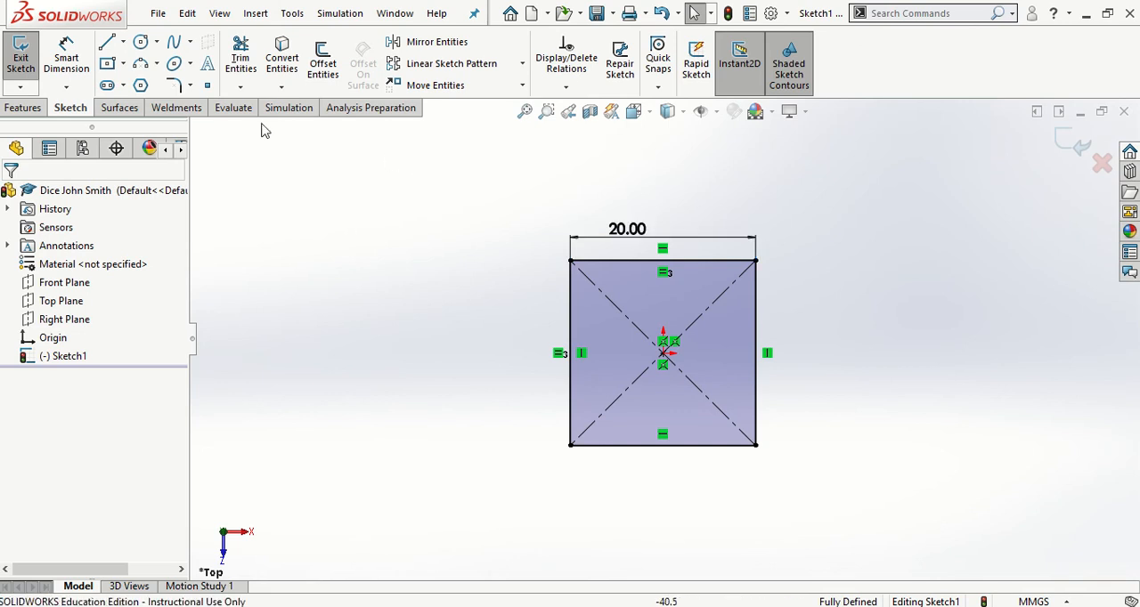
Extrude the square sketch as a blind boss 20 mm deep to form the dice's cube
click(23, 107)
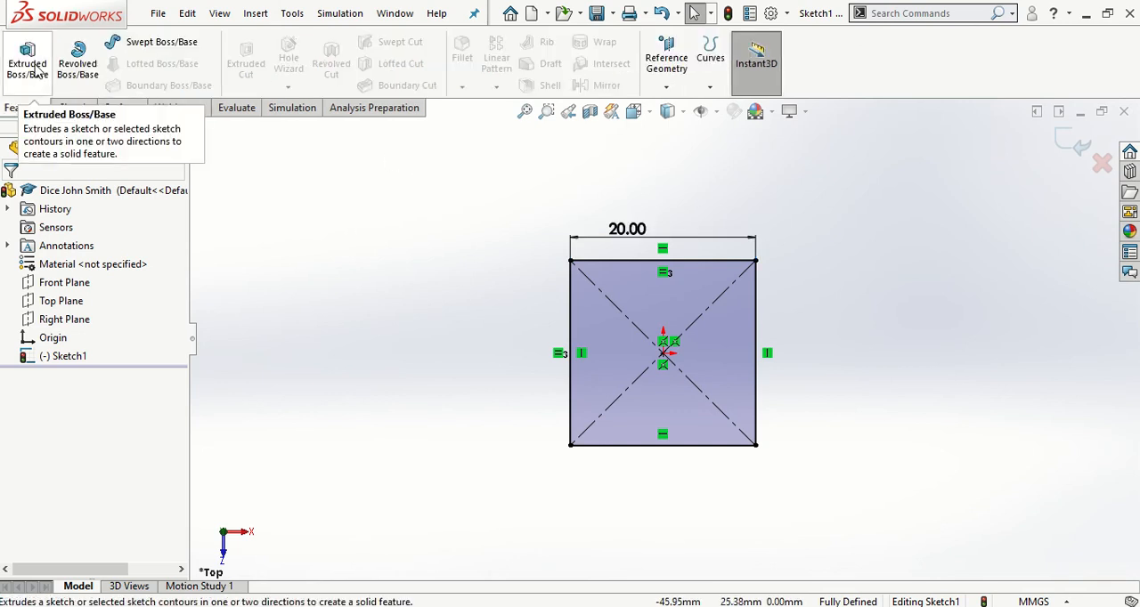
click(34, 69)
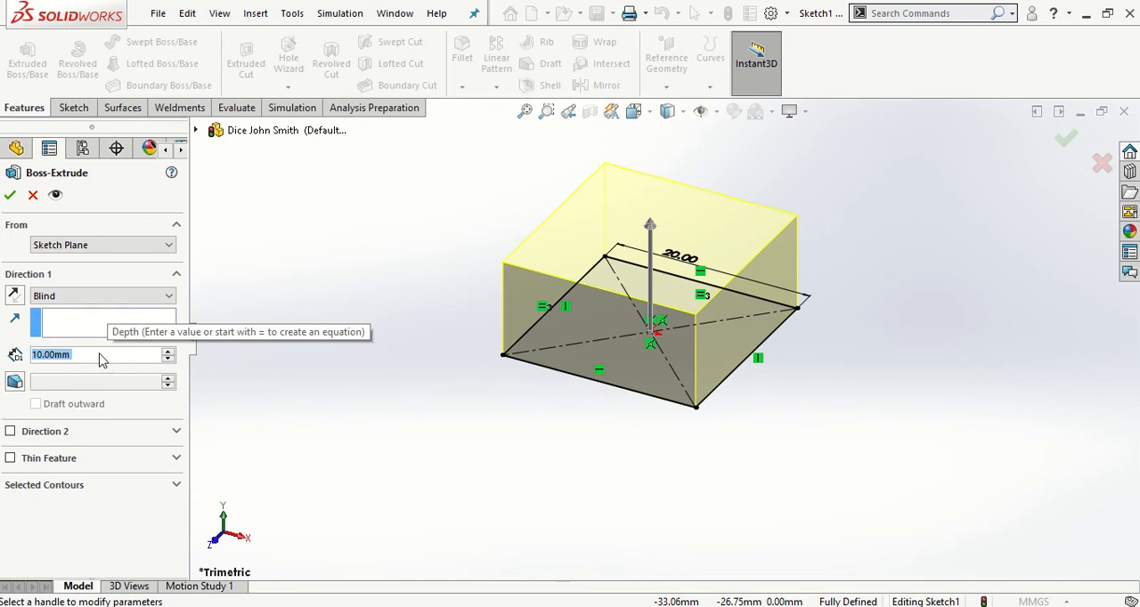
text(20)
key(Return)
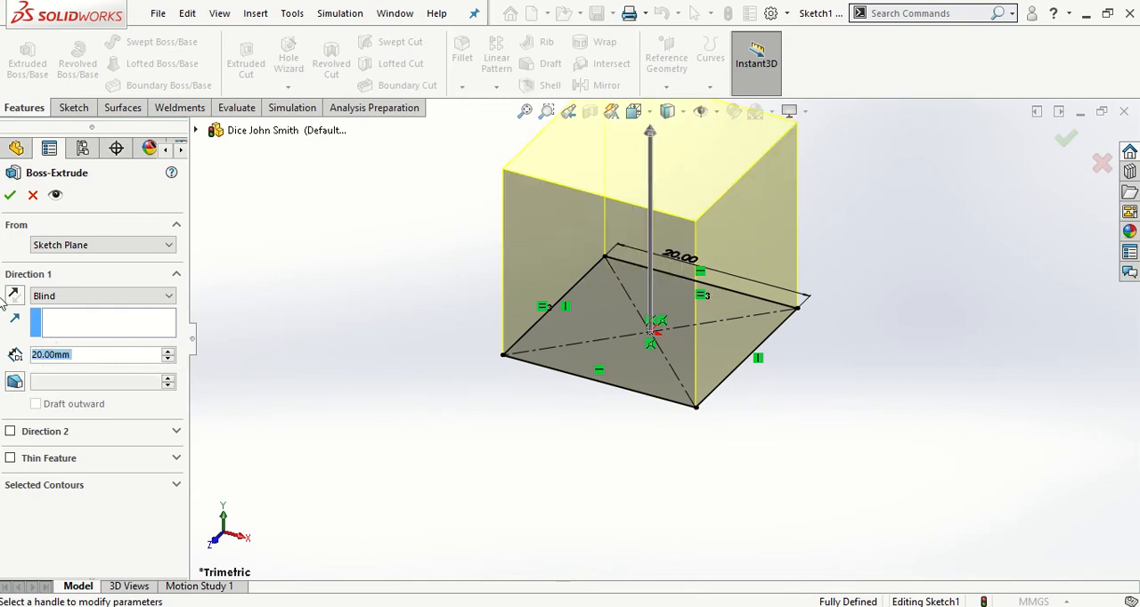
click(9, 195)
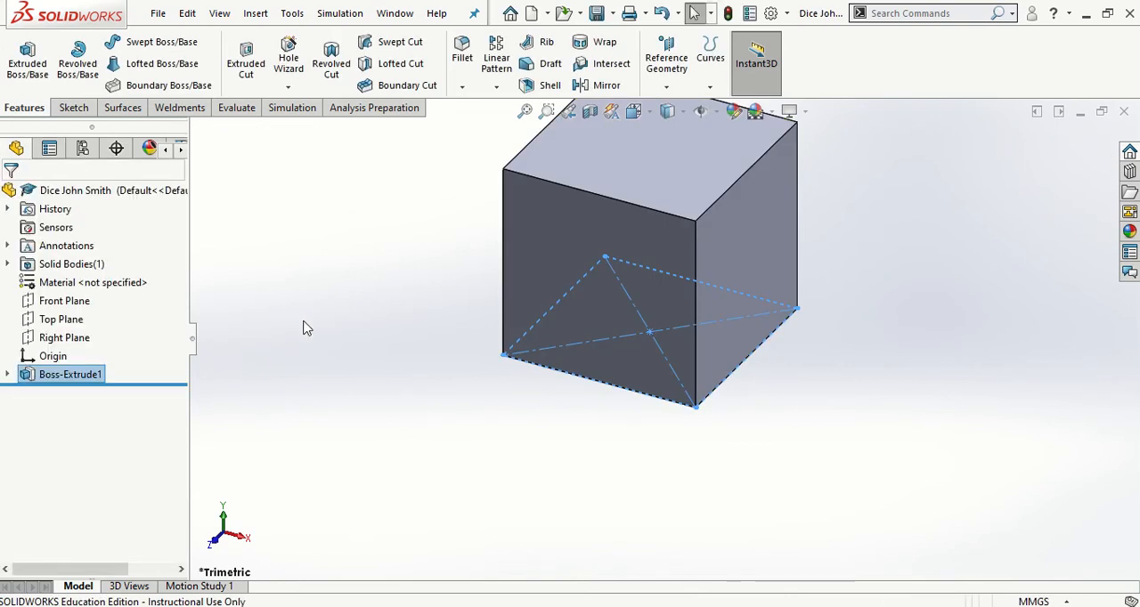
key(f)
click(304, 322)
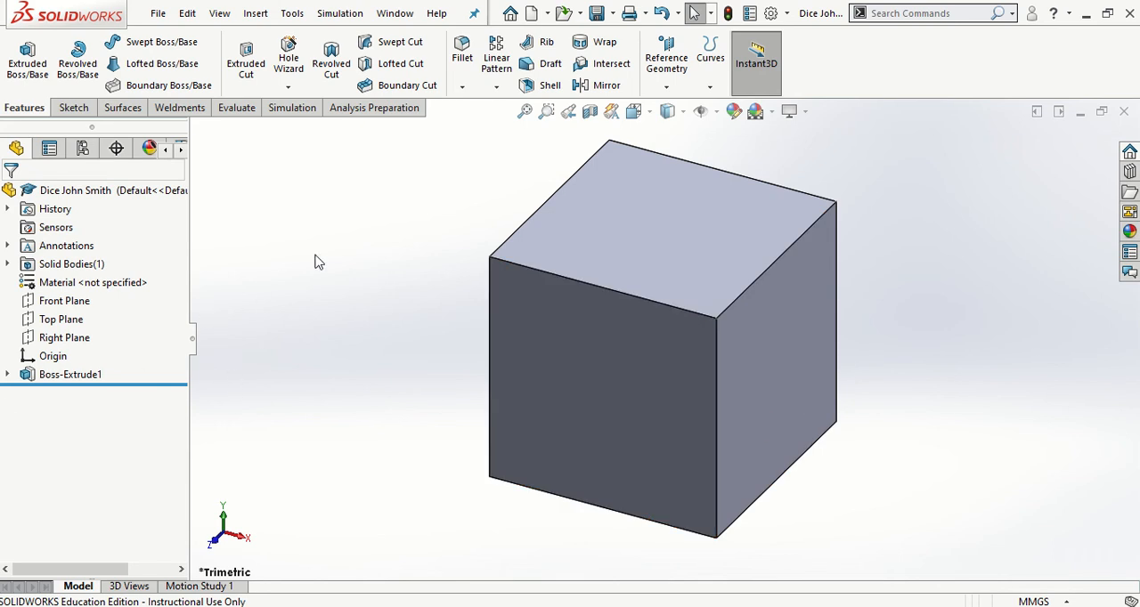
Start a sketch on the cube's top face and draw a circle of about 7.75 mm radius centred on the origin
click(628, 222)
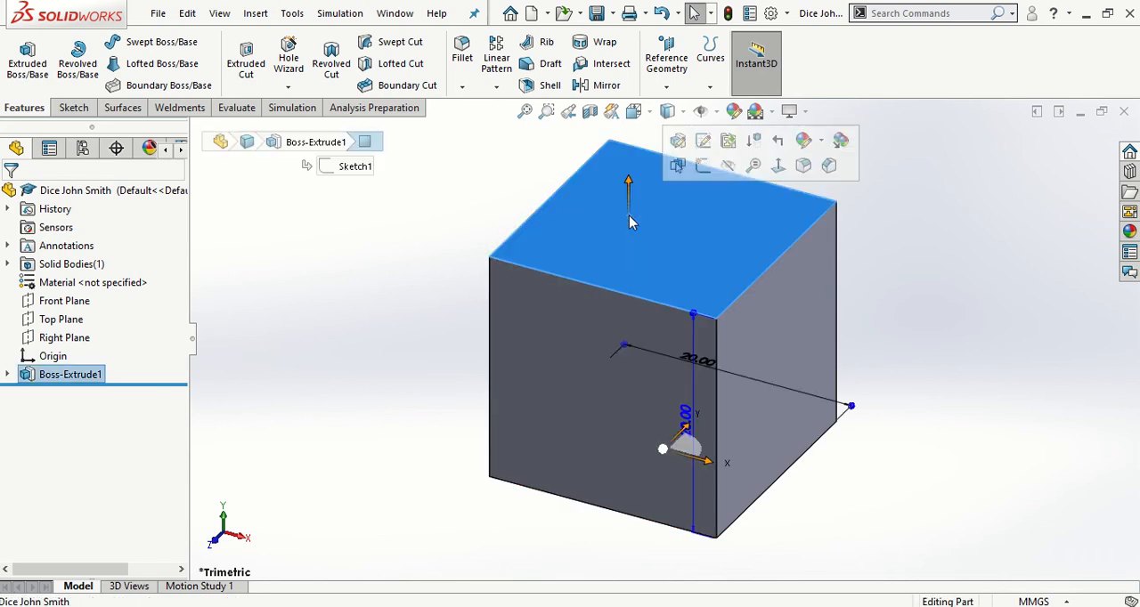
click(777, 166)
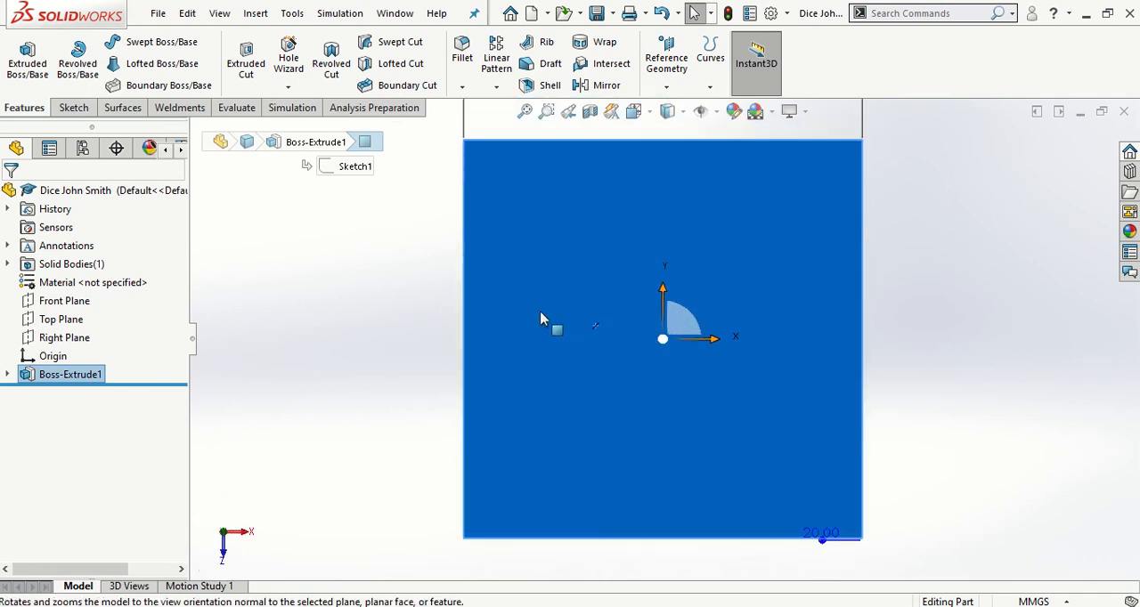
click(79, 109)
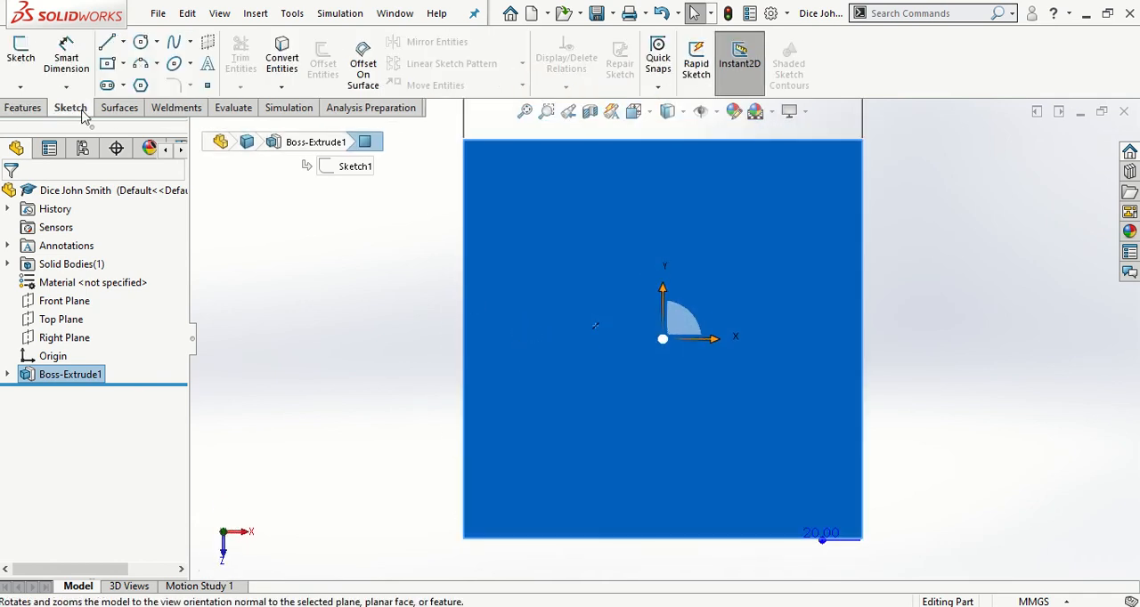
click(21, 55)
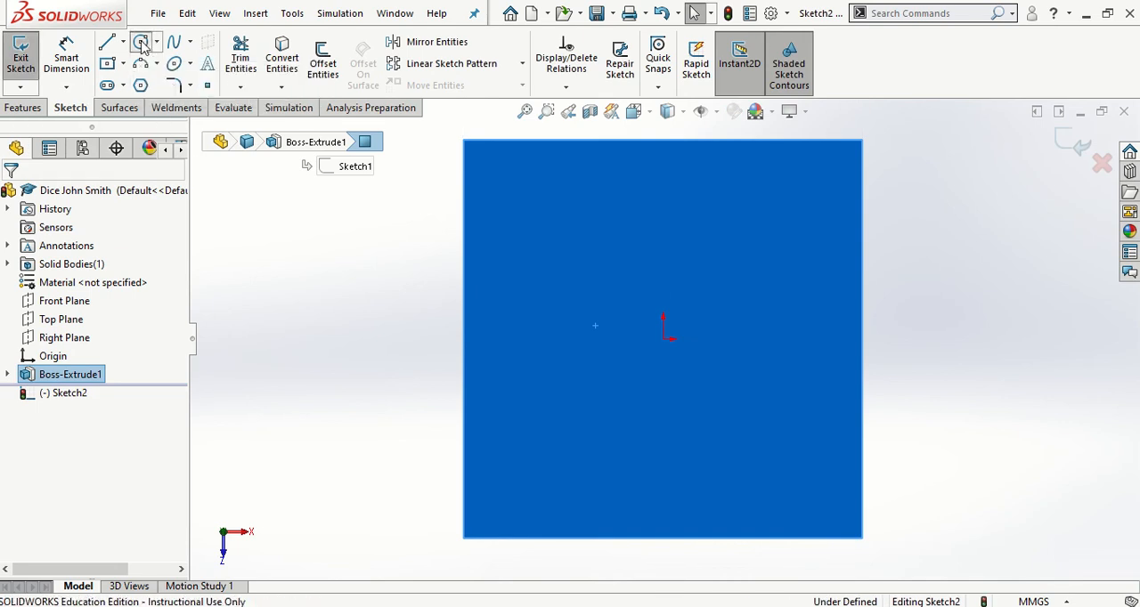
click(141, 44)
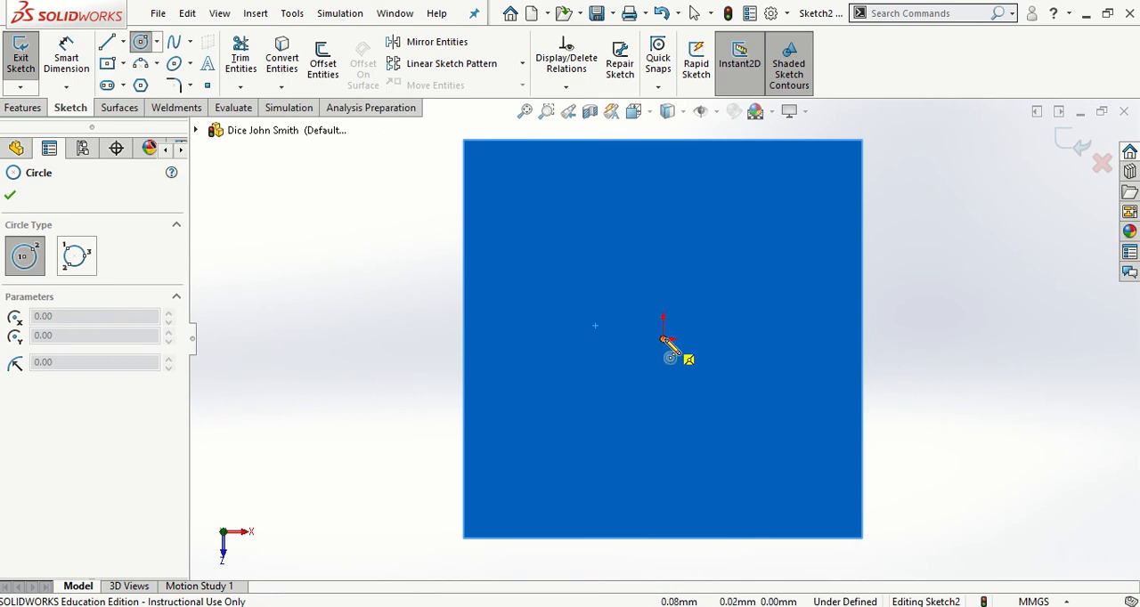
click(664, 339)
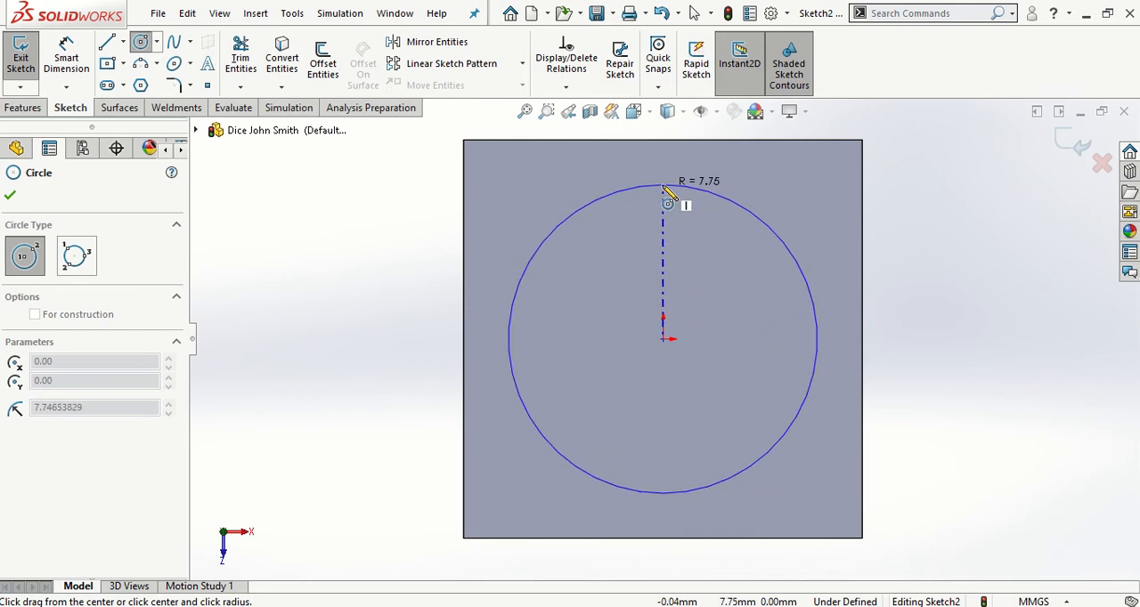
click(664, 186)
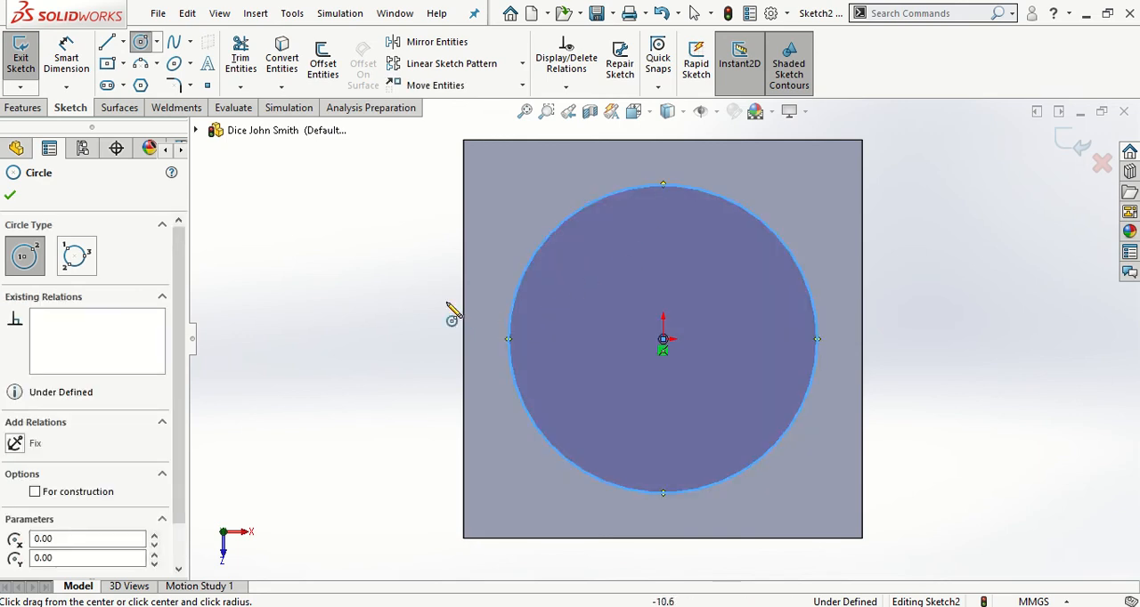
key(Escape)
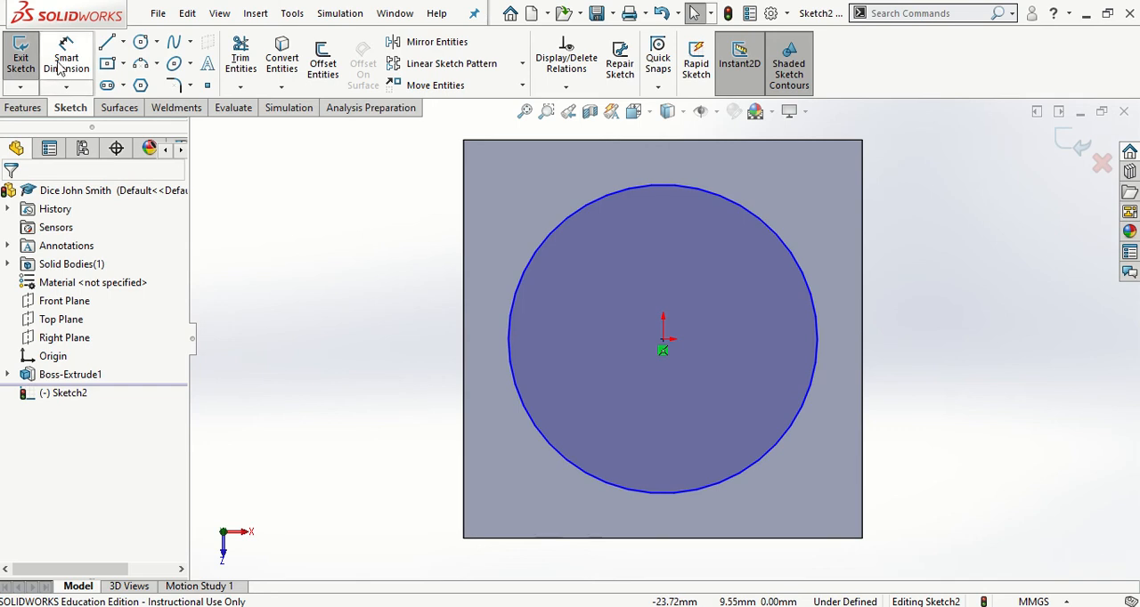
Test the circle's freedom by pulling its edge inward, and dimension its diameter as 4 mm with Smart Dimension
drag(535, 235, 580, 233)
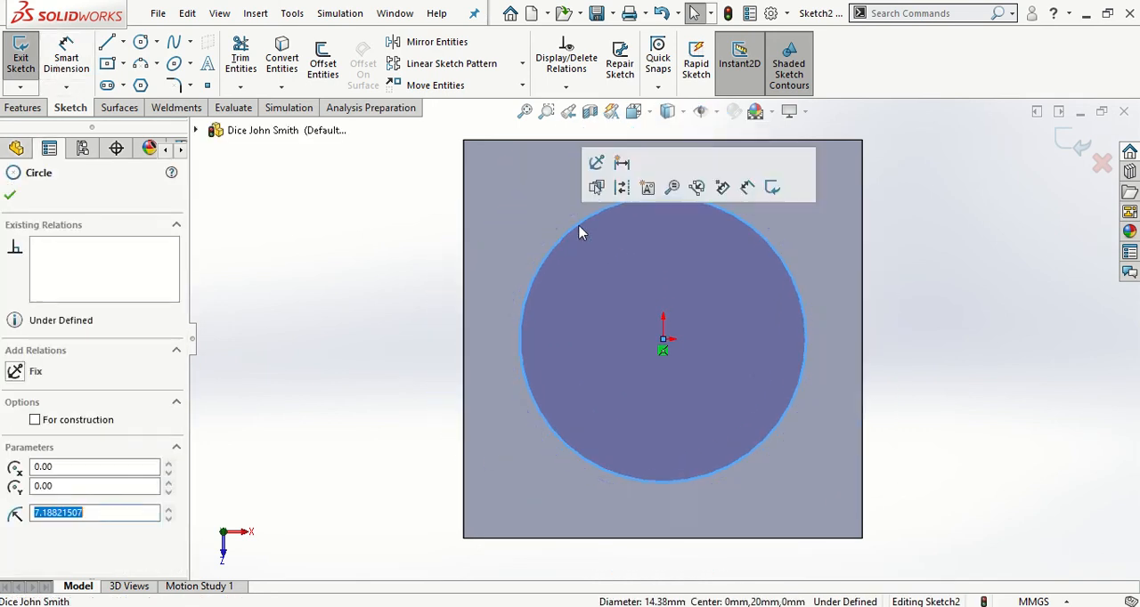
click(400, 230)
click(66, 63)
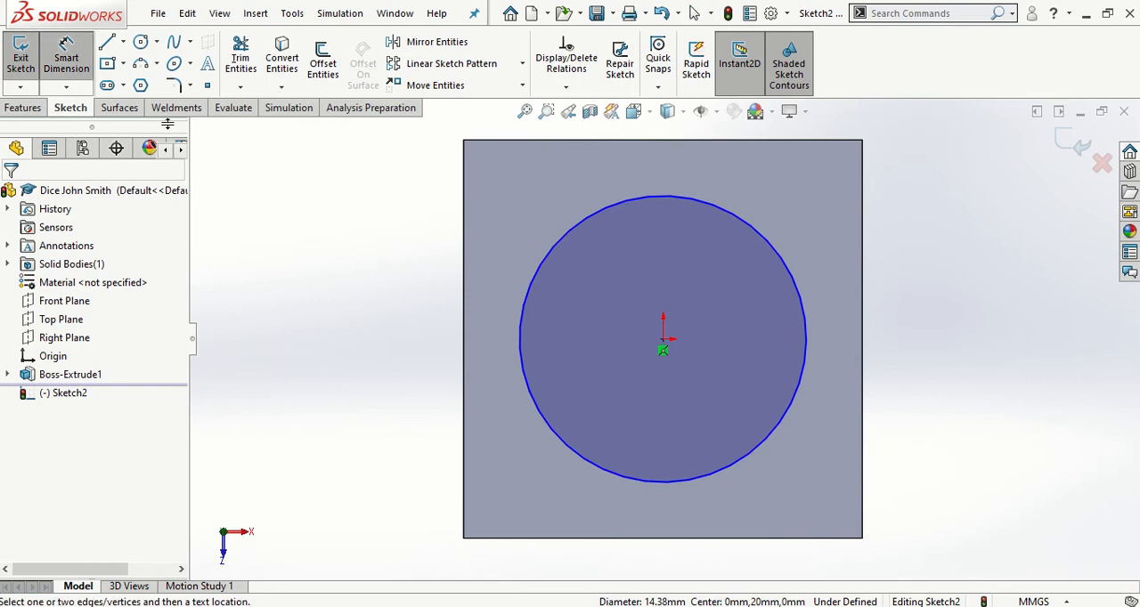
click(524, 314)
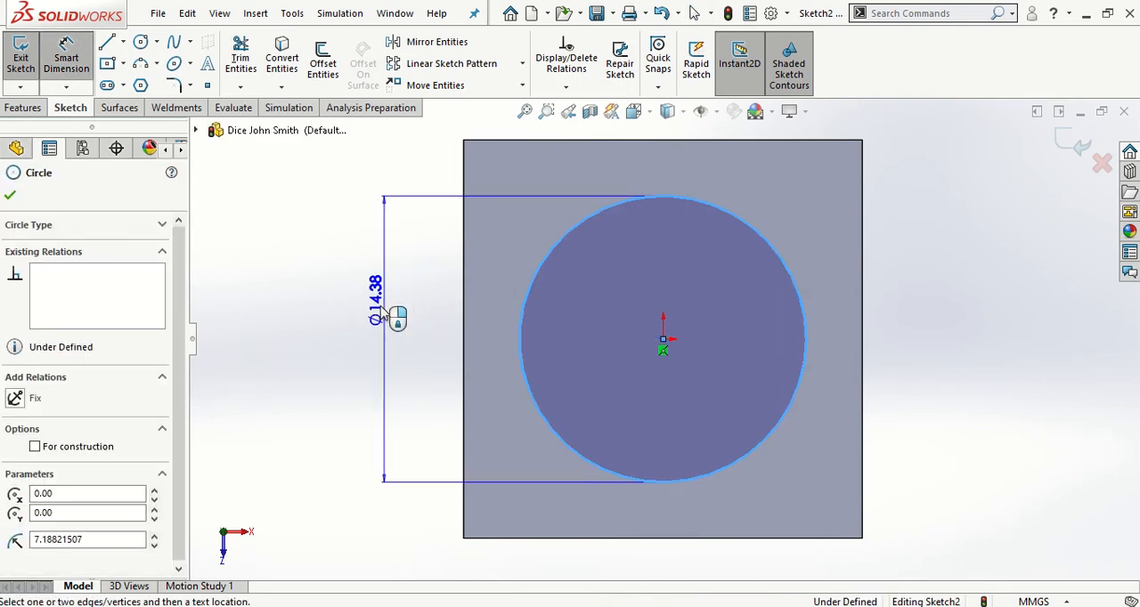
click(349, 331)
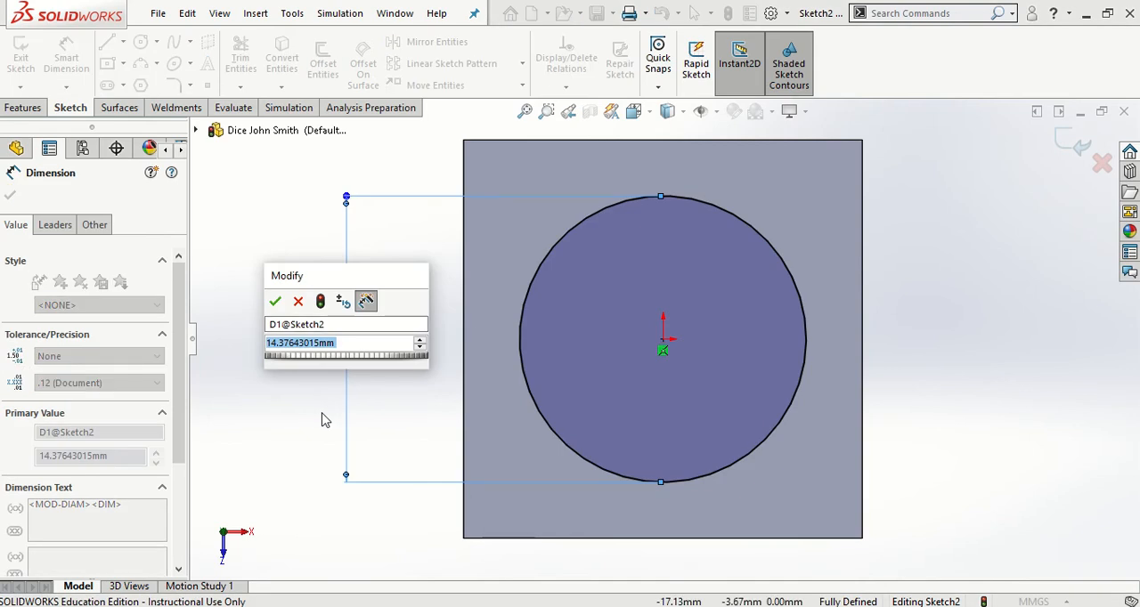
text(4)
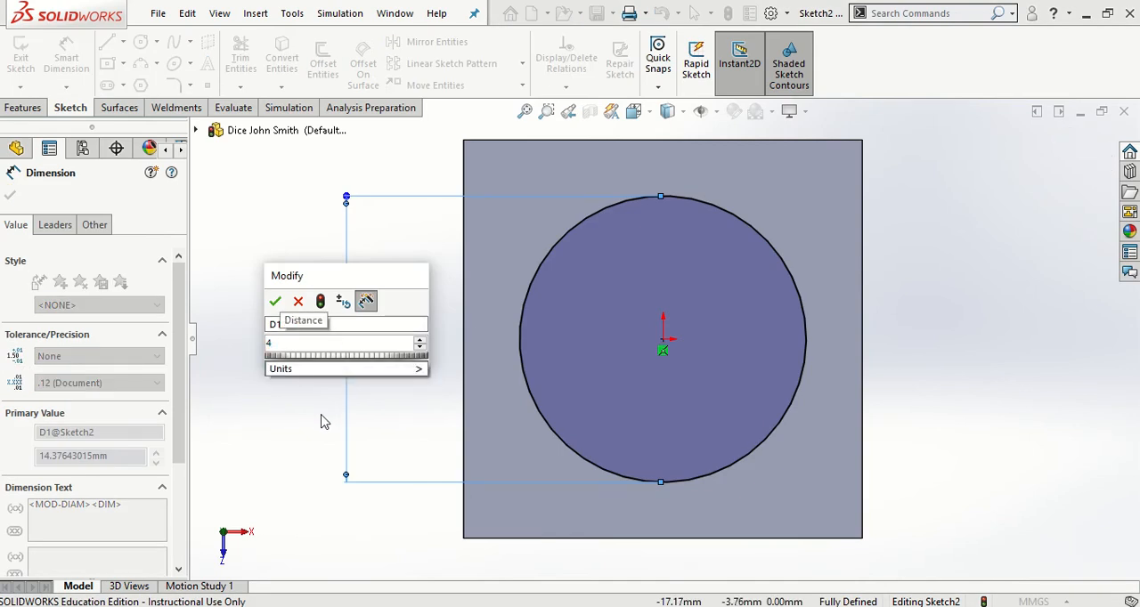
key(Return)
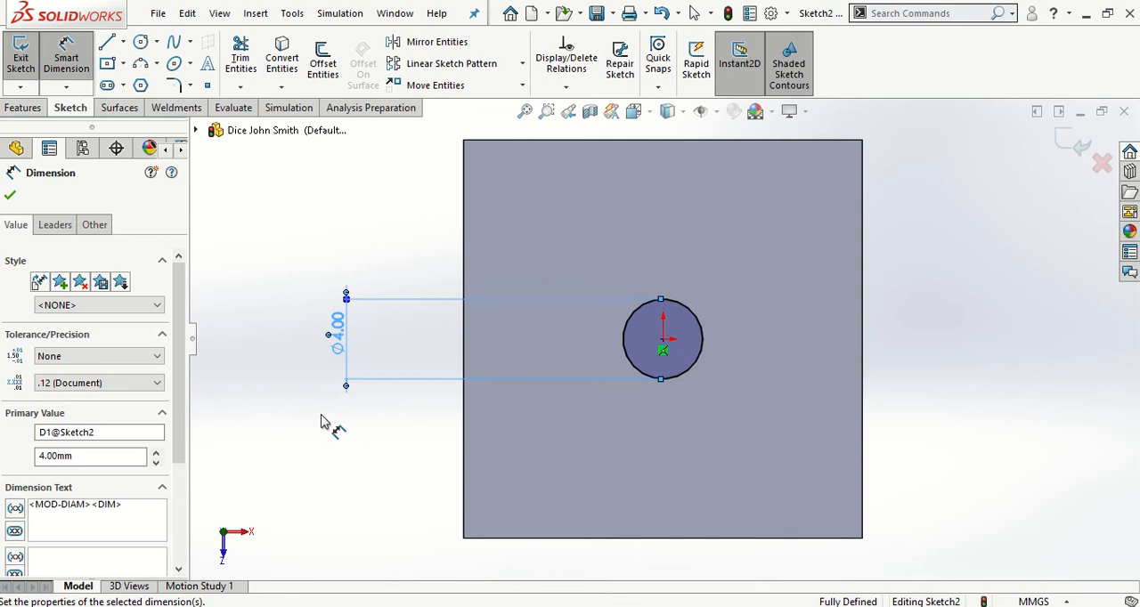
key(Escape)
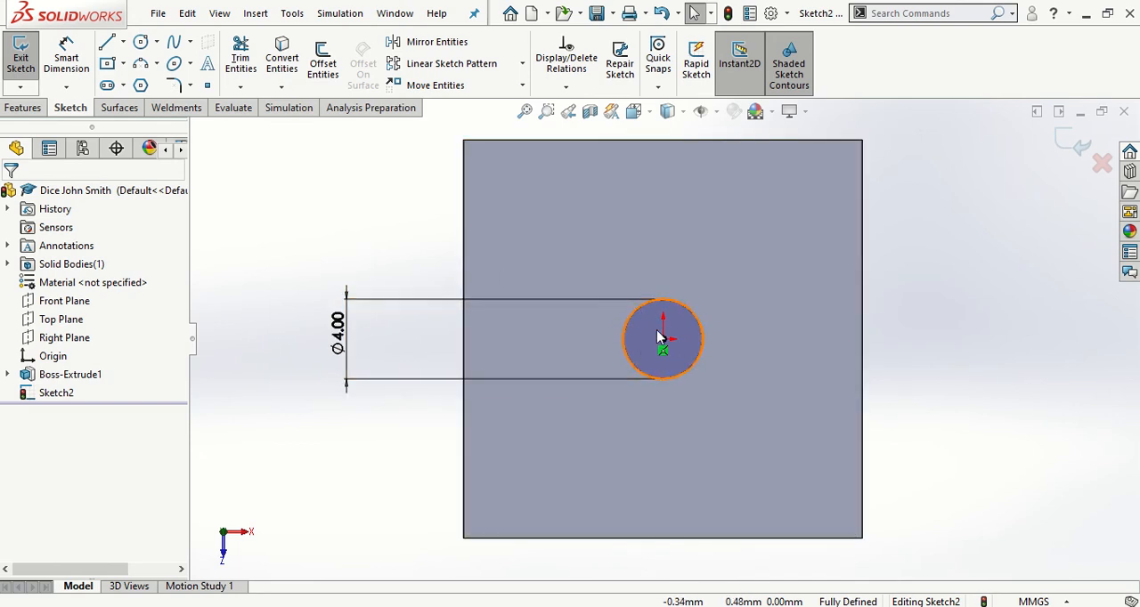
Cut the 4 mm circle into the cube's top face with a blind Extruded Cut 0.5 mm deep
click(24, 108)
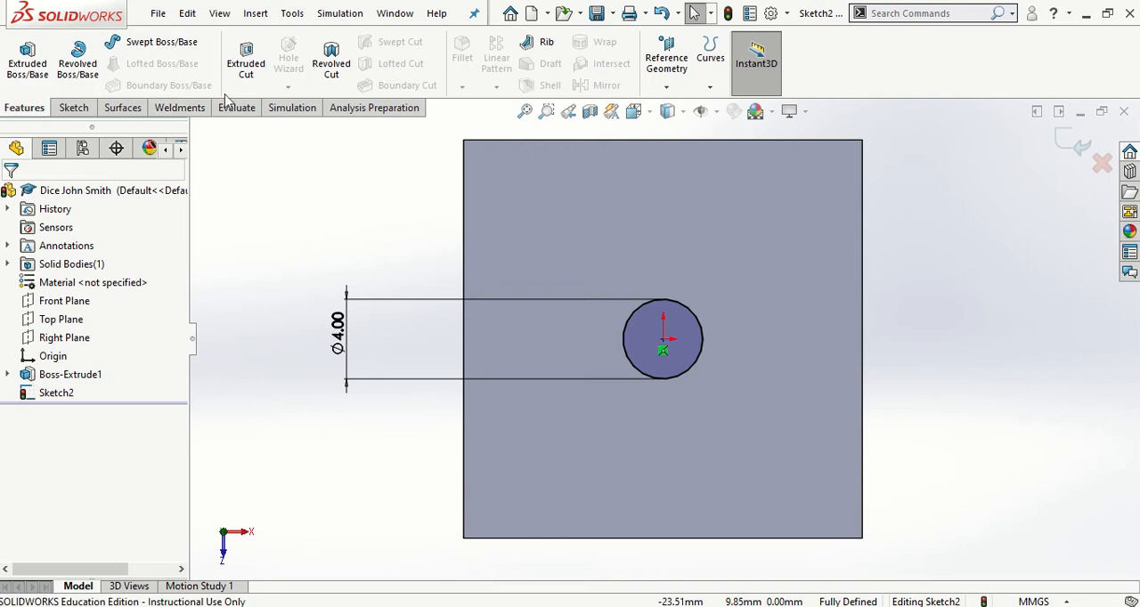
click(246, 60)
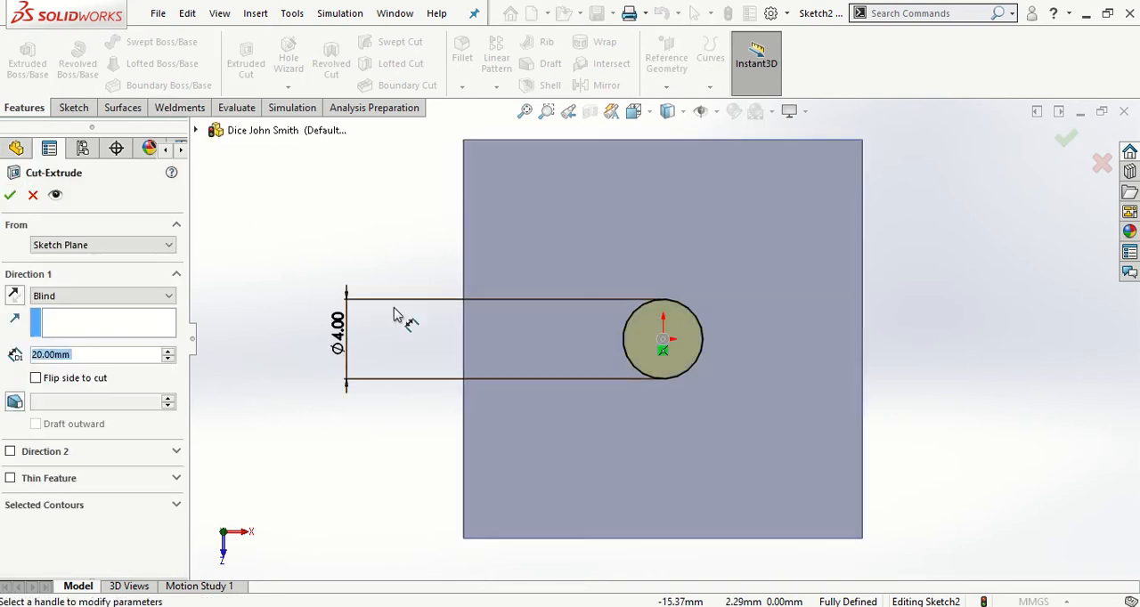
middle_drag(549, 295, 503, 179)
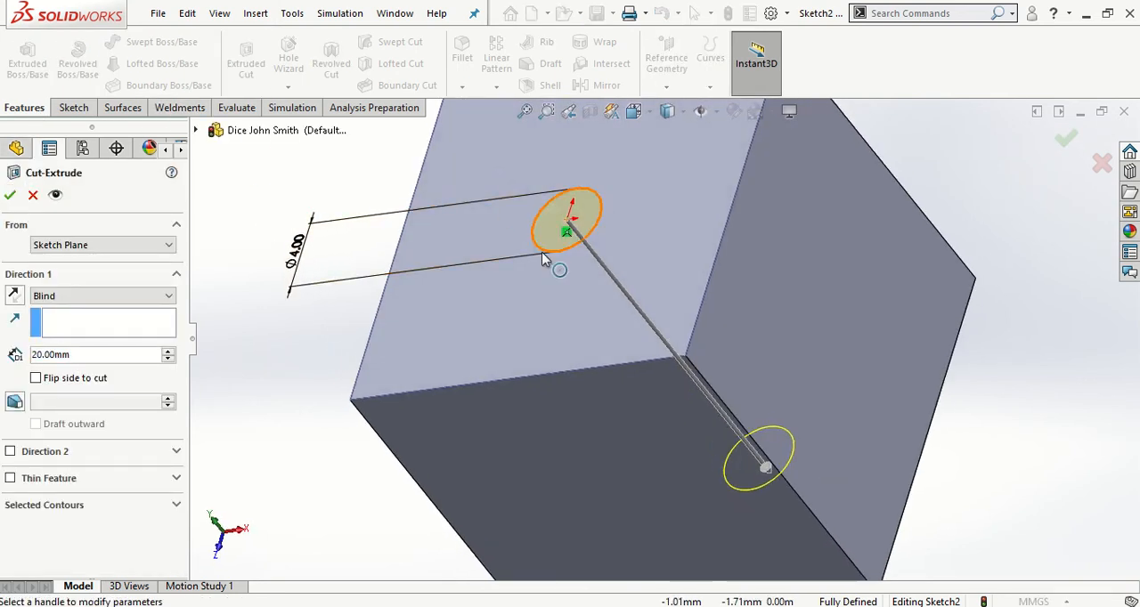
key(f)
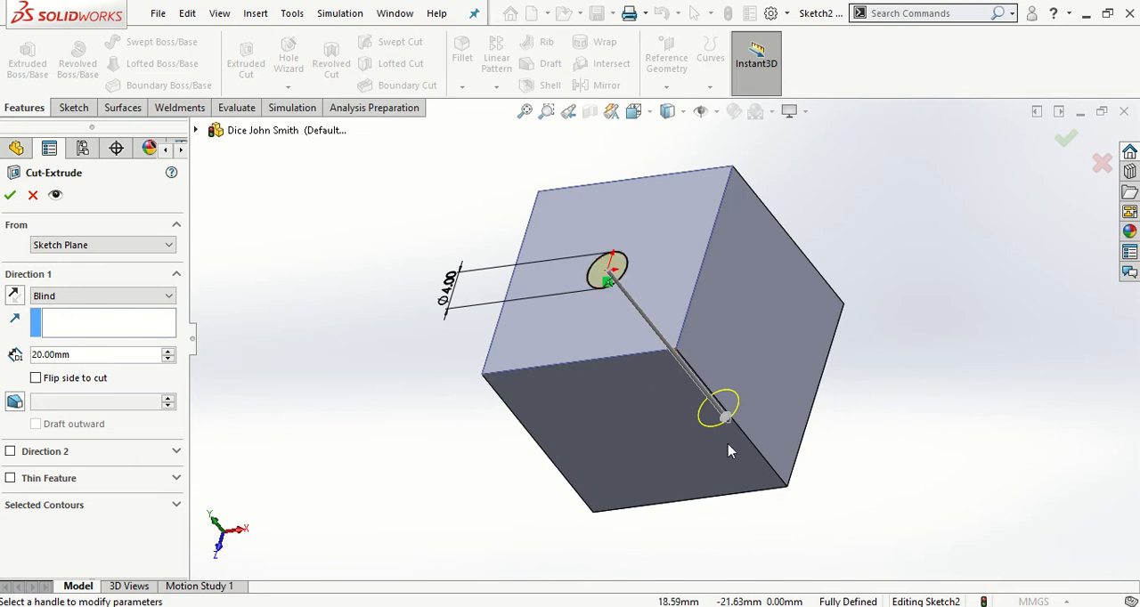
double_click(86, 354)
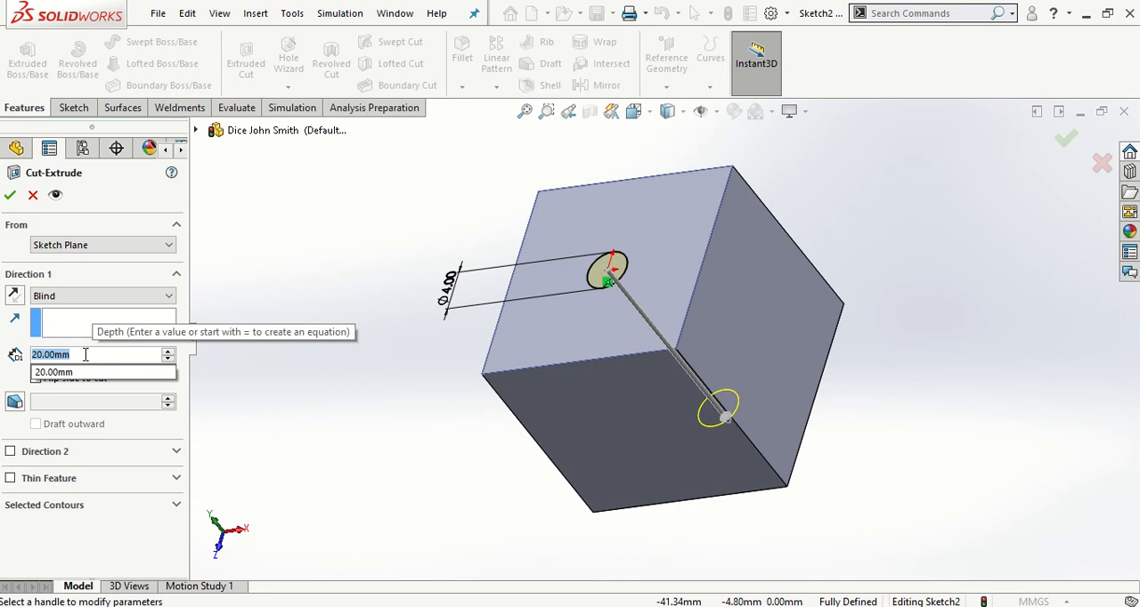
text(0.5)
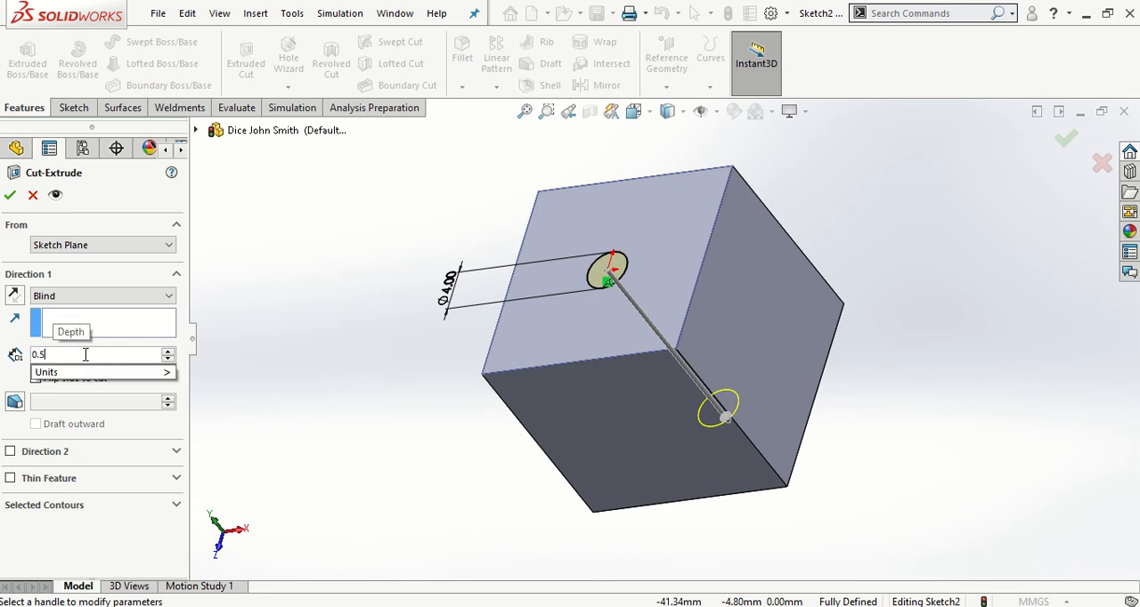
key(Return)
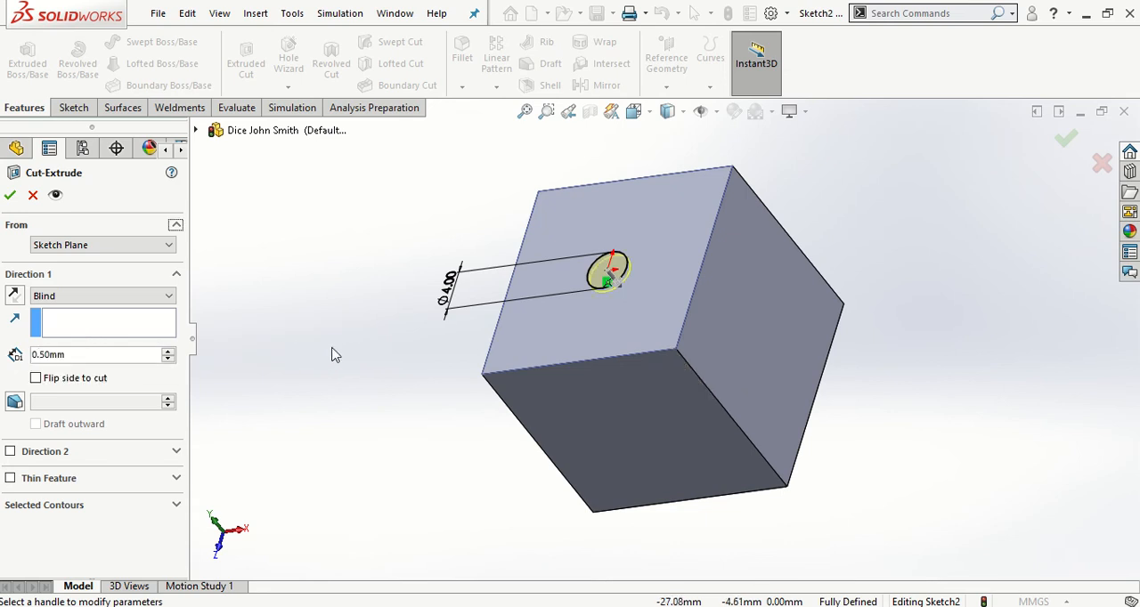
click(10, 196)
click(361, 288)
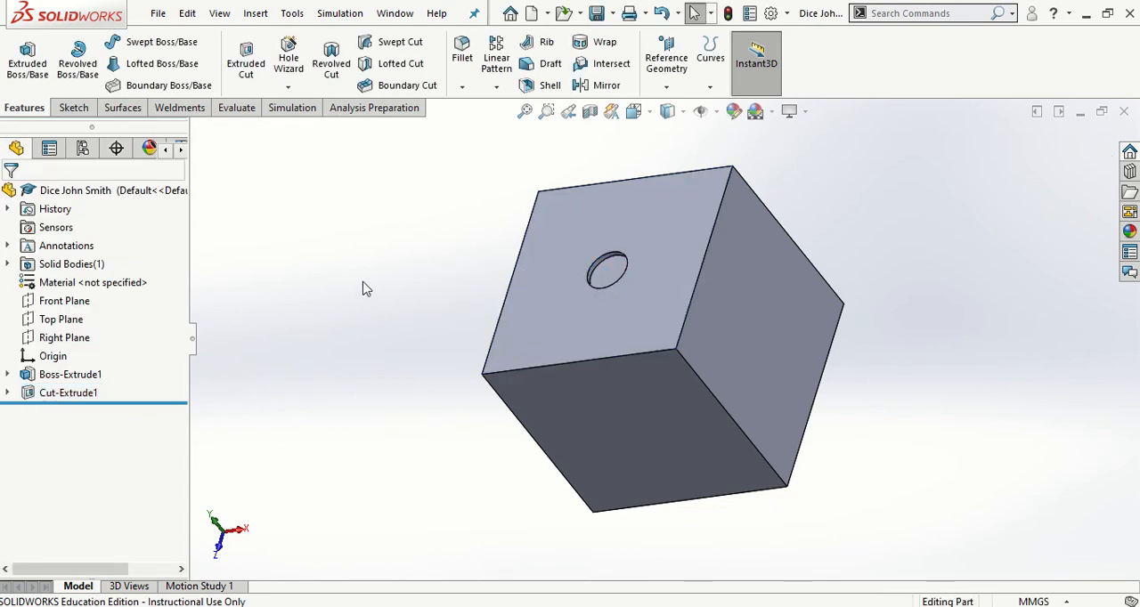
Show the cube in isometric view and start a sketch on its right face, viewed normal to it
middle_drag(362, 287, 428, 346)
key(space)
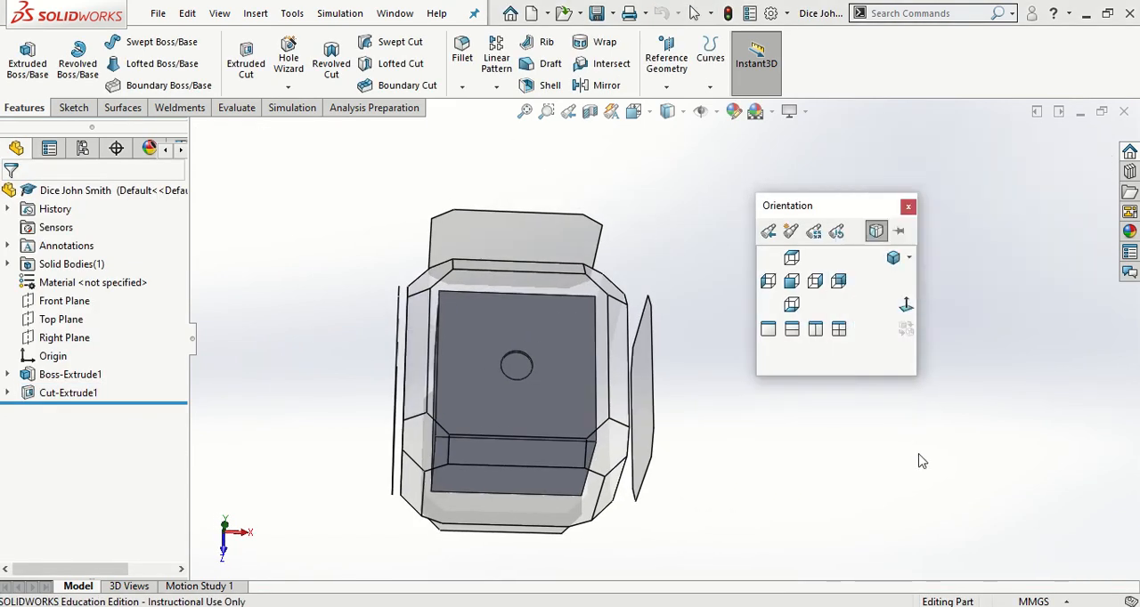
click(894, 258)
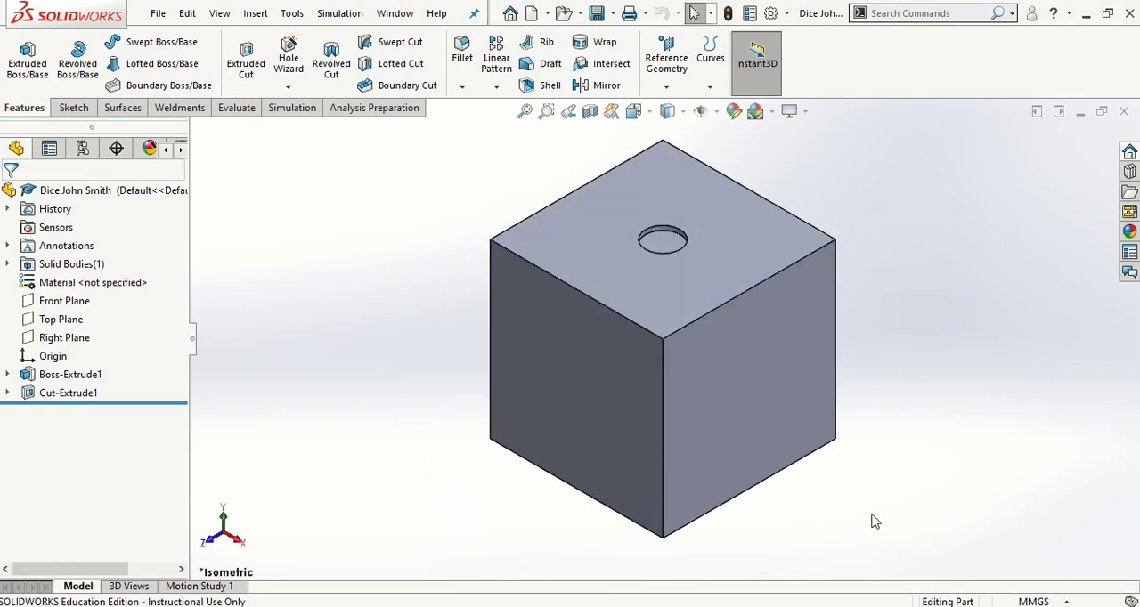
click(748, 384)
click(895, 328)
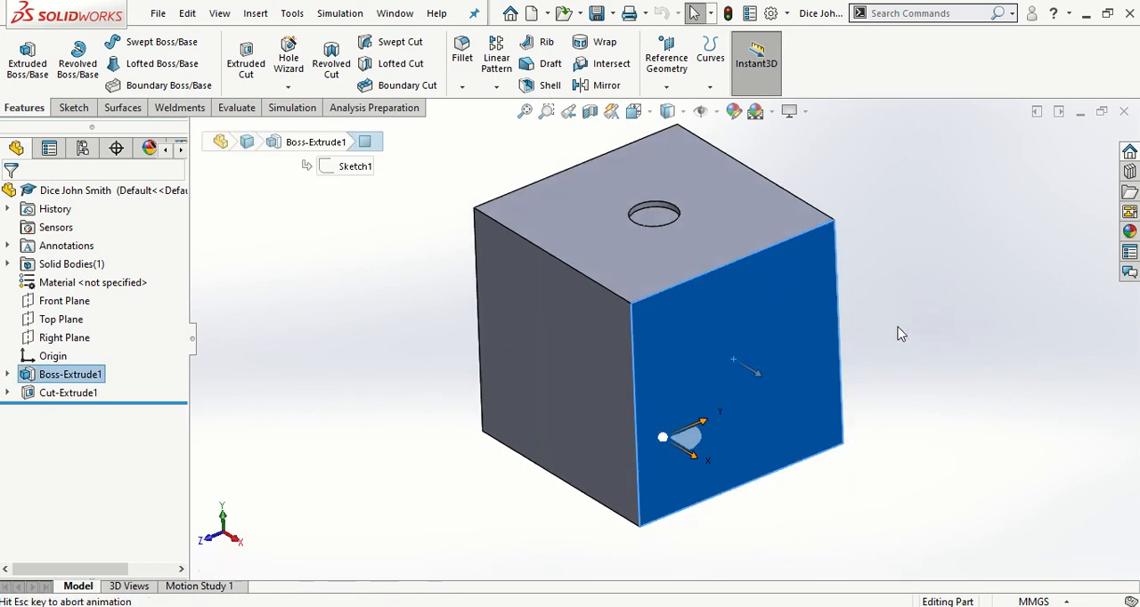
click(74, 108)
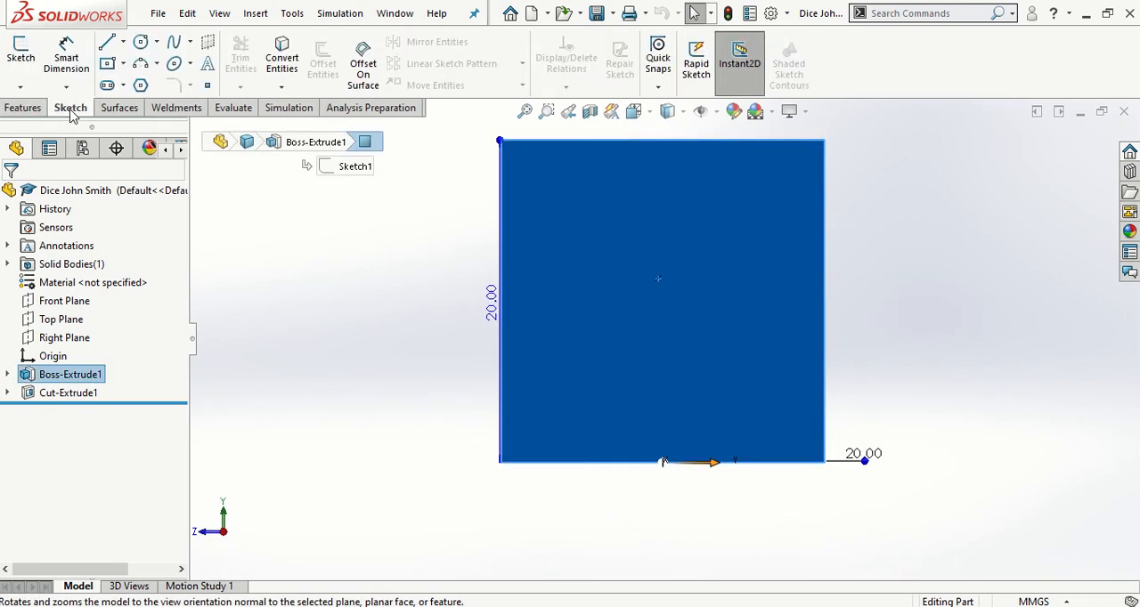
click(30, 63)
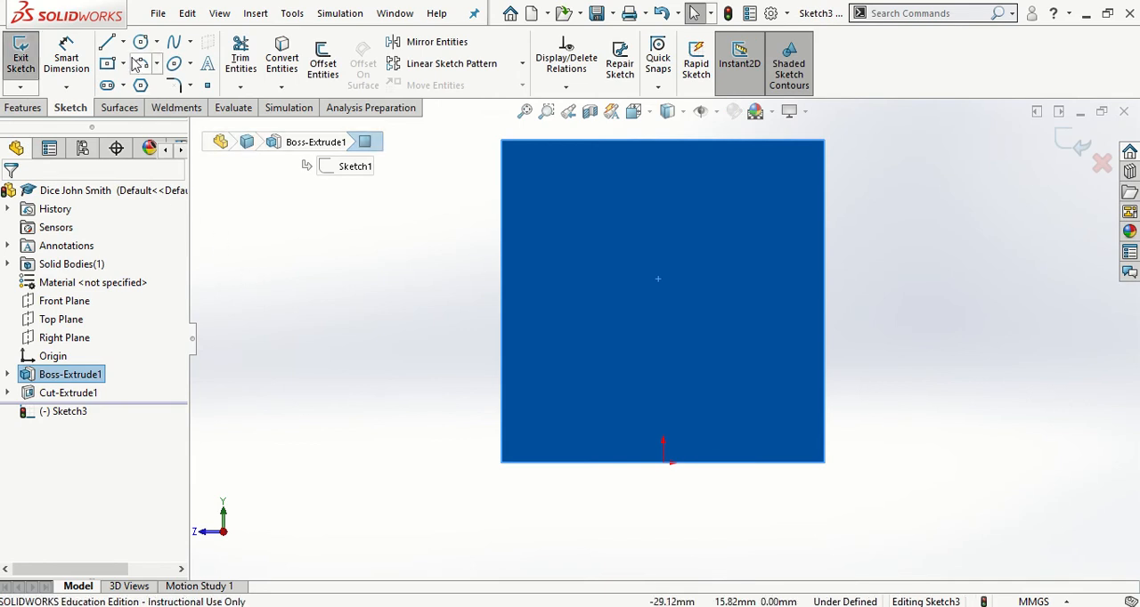
Draw a diagonal centerline from the face's upper-right corner to its lower-left corner
click(125, 44)
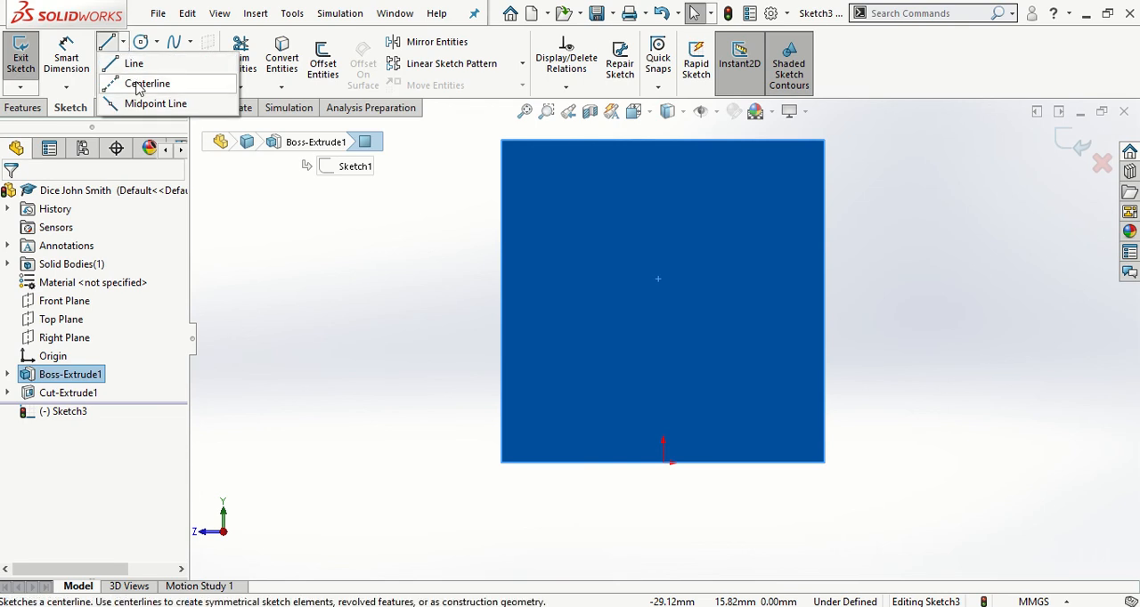
click(138, 85)
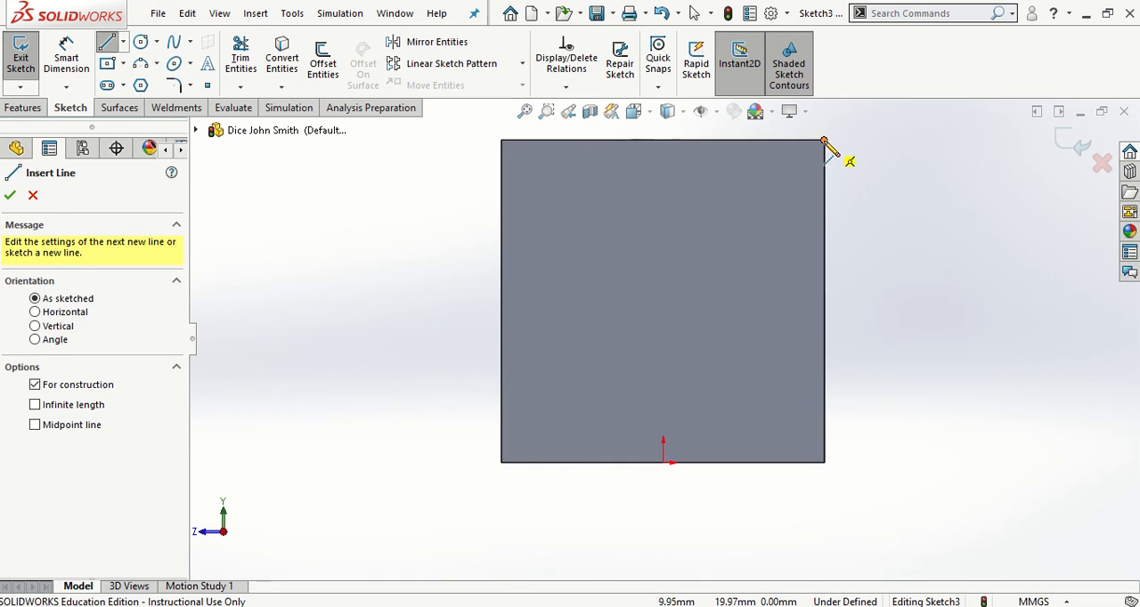
click(822, 142)
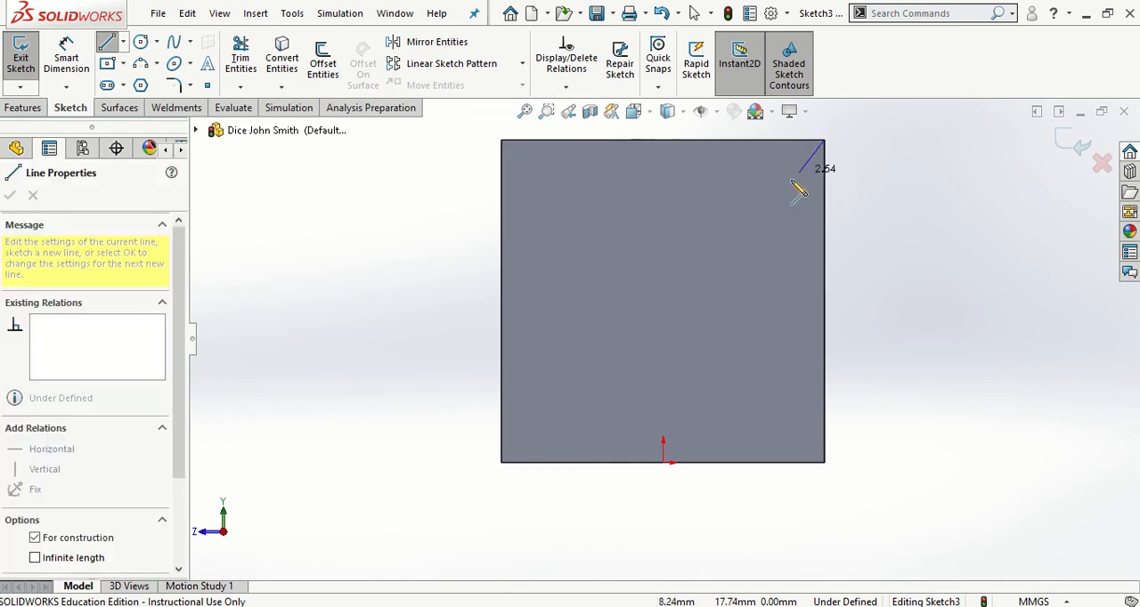
click(501, 463)
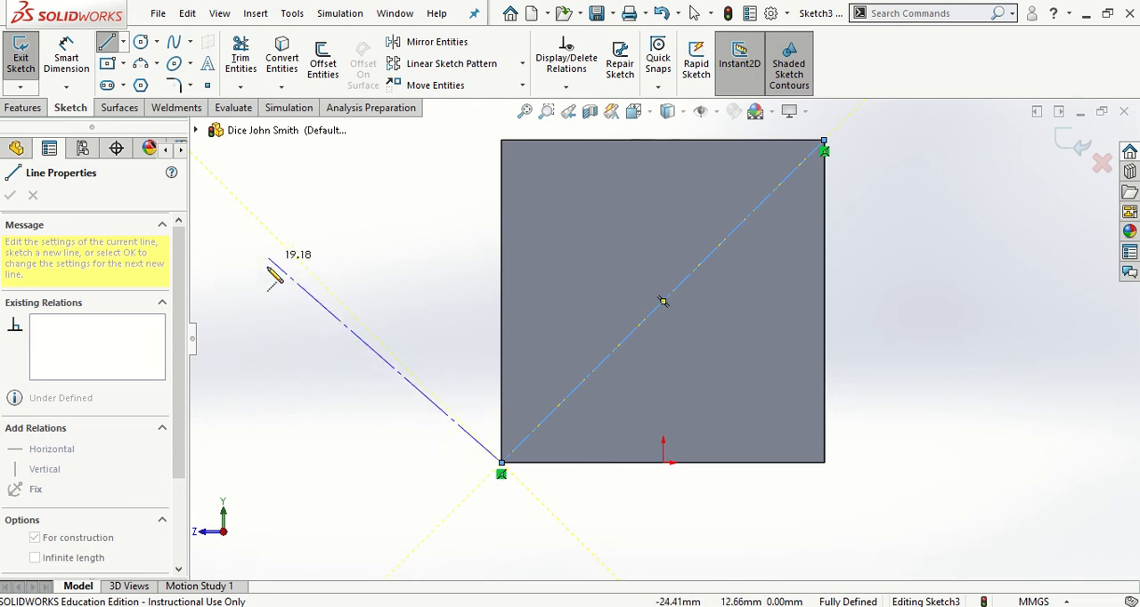
key(Escape)
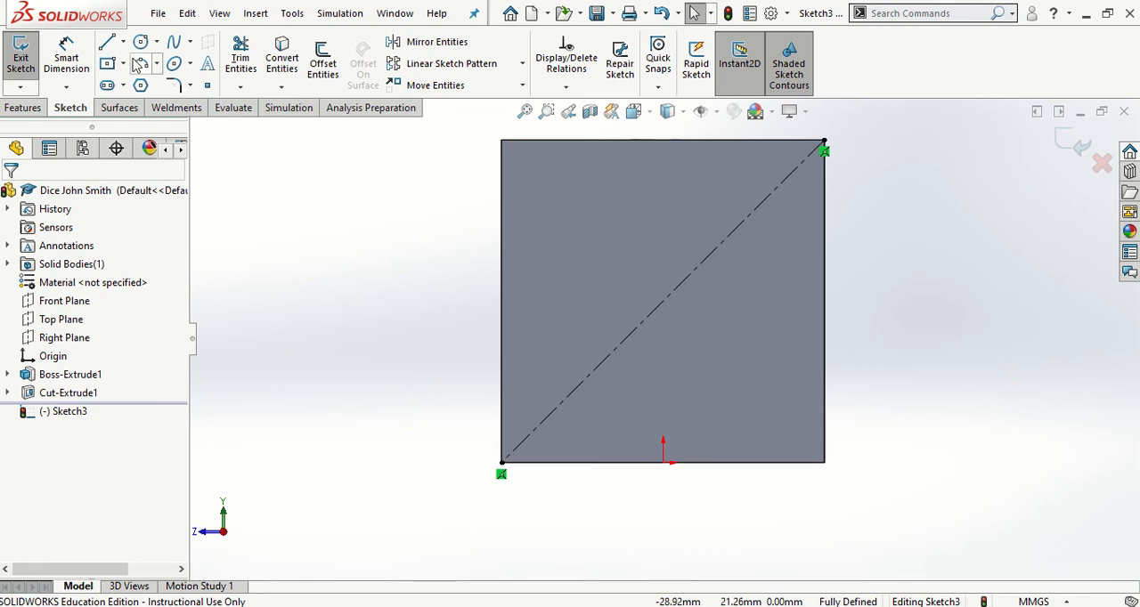
Draw a second diagonal centerline from the face's upper-left corner to its lower-right corner
click(124, 44)
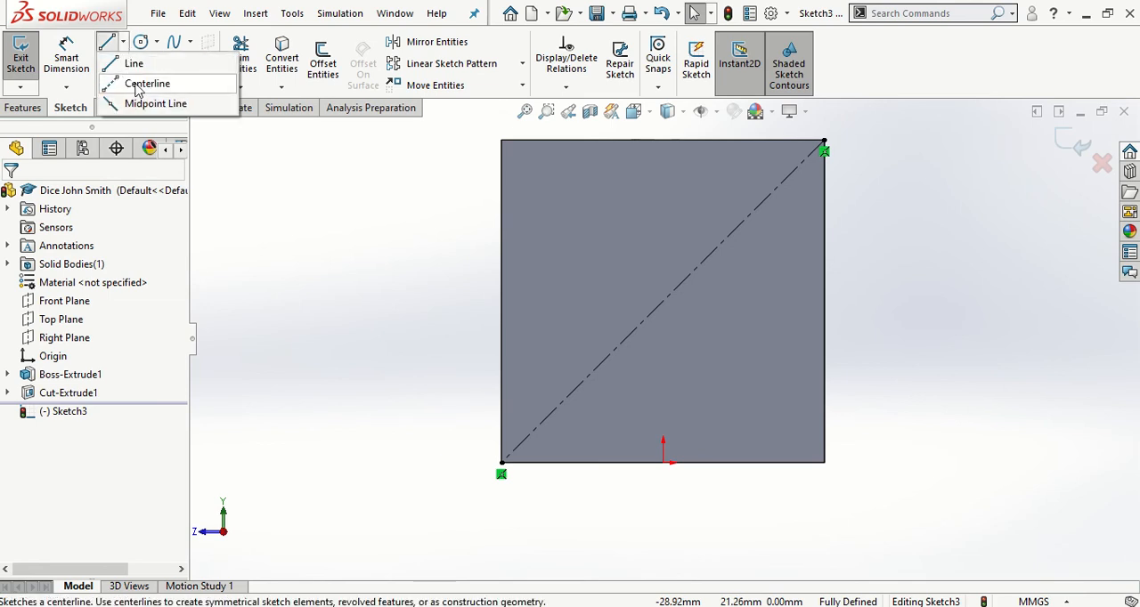
click(145, 84)
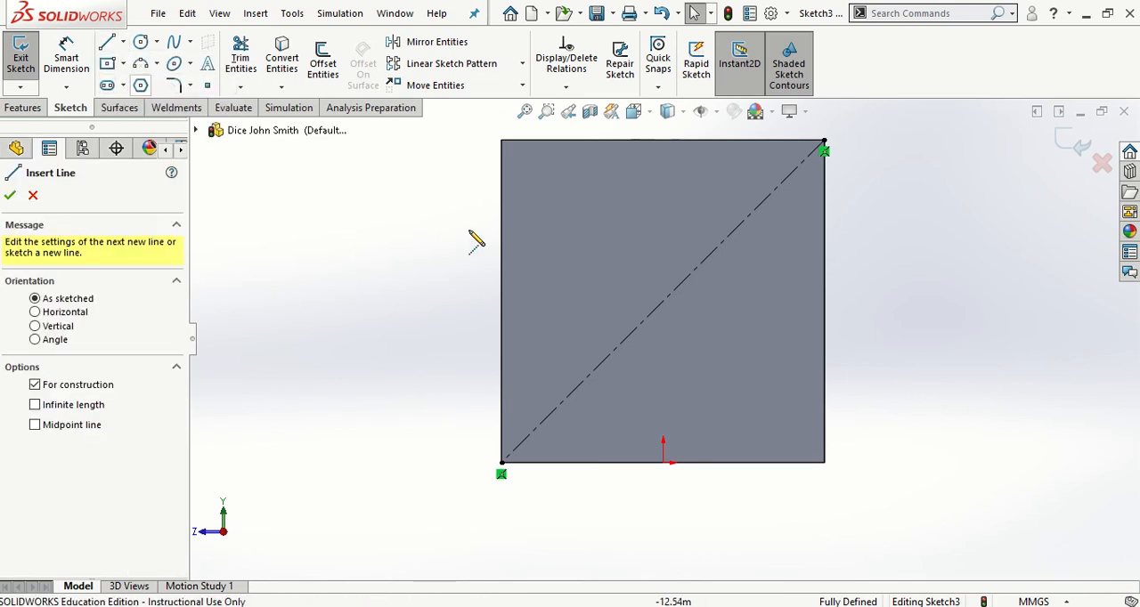
click(502, 141)
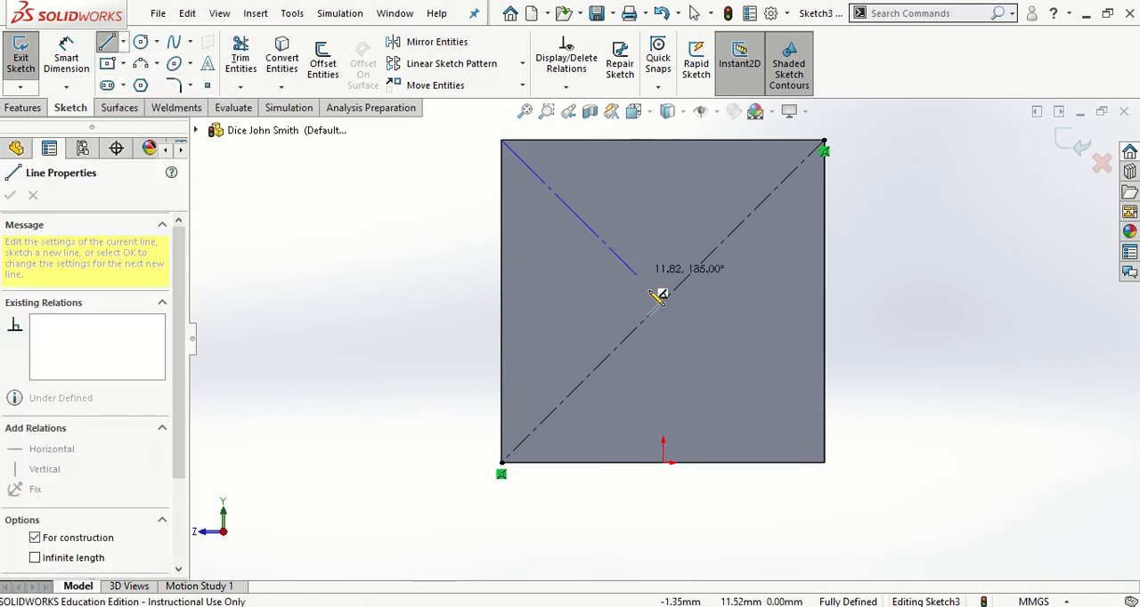
click(824, 463)
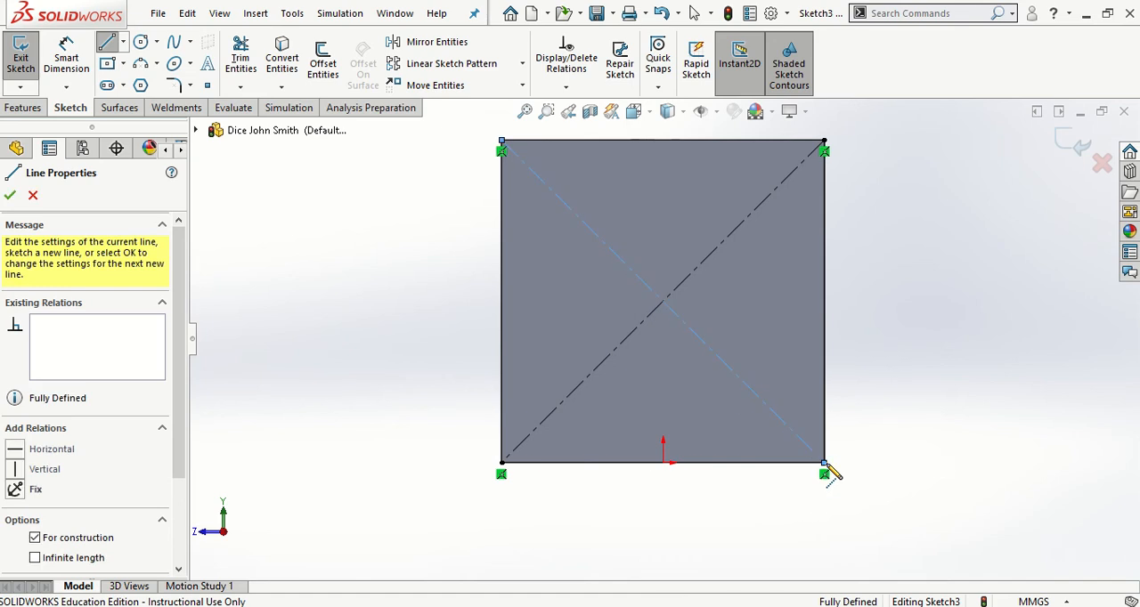
key(Escape)
key(Escape)
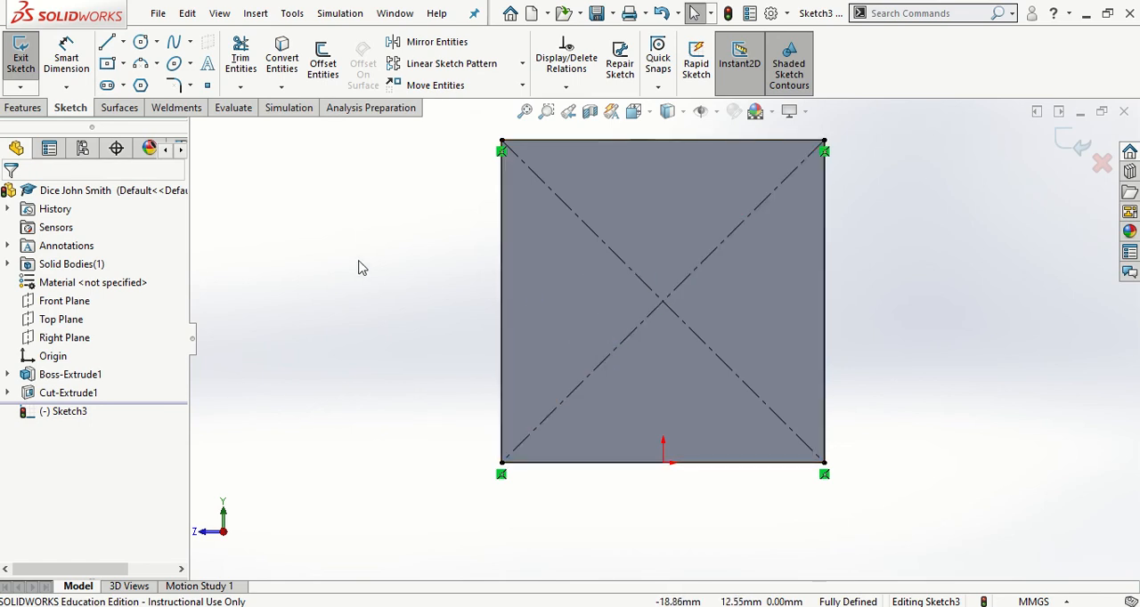
Draw a circle of about 3.16 mm radius centred where the two diagonals cross
click(137, 46)
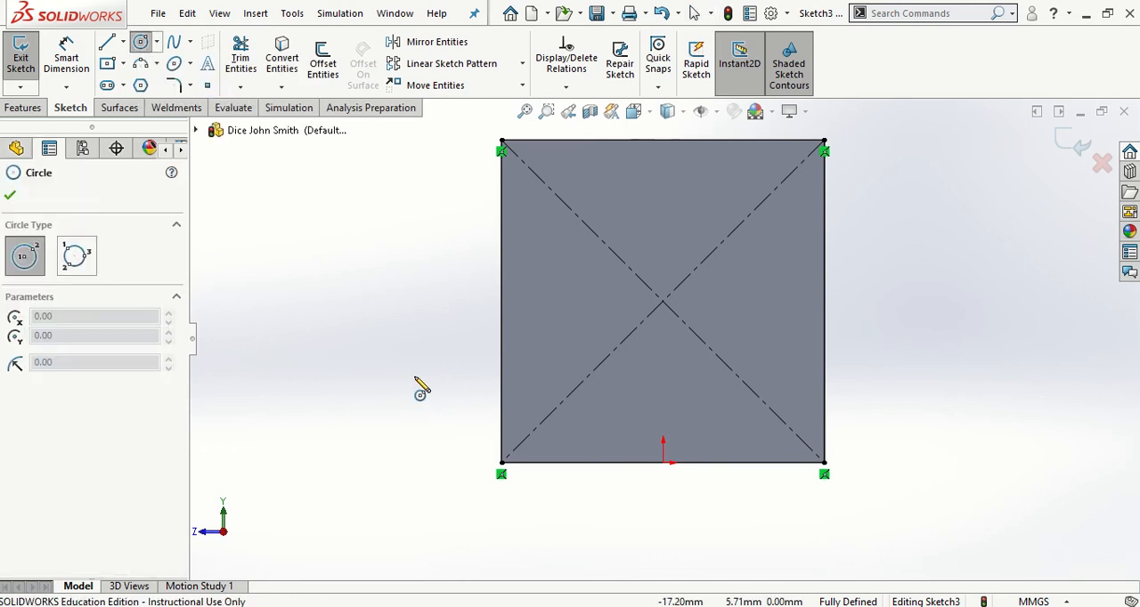
click(662, 301)
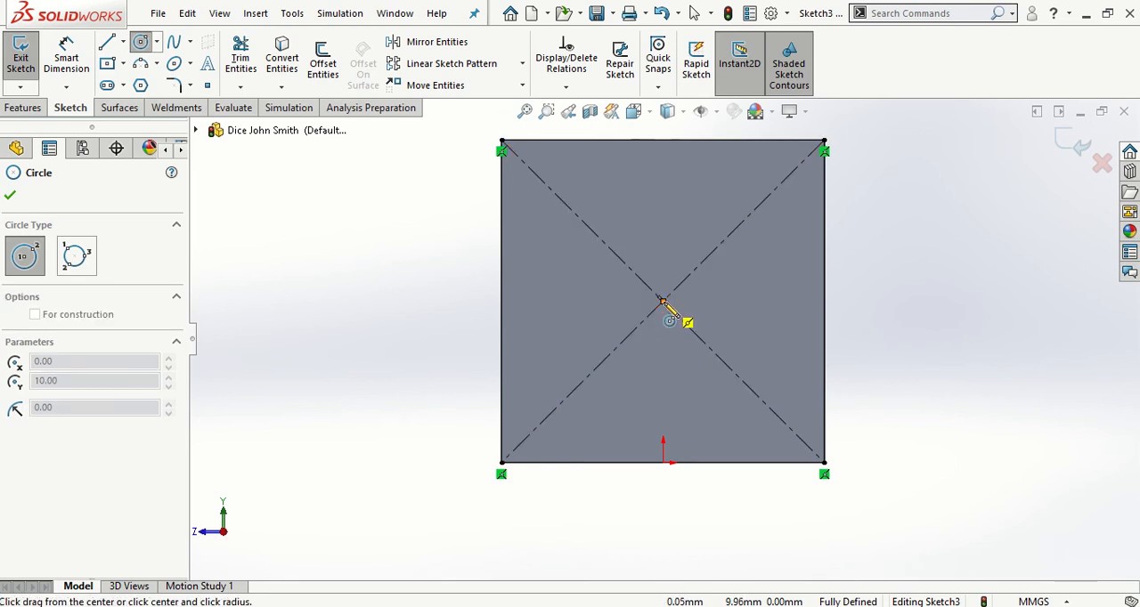
click(719, 312)
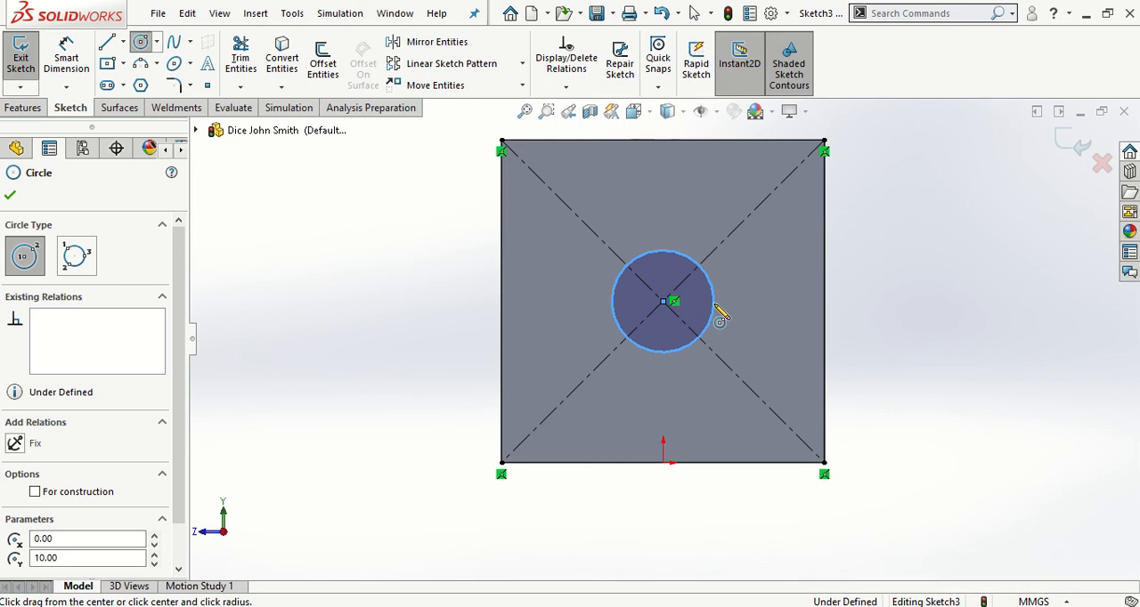
key(Escape)
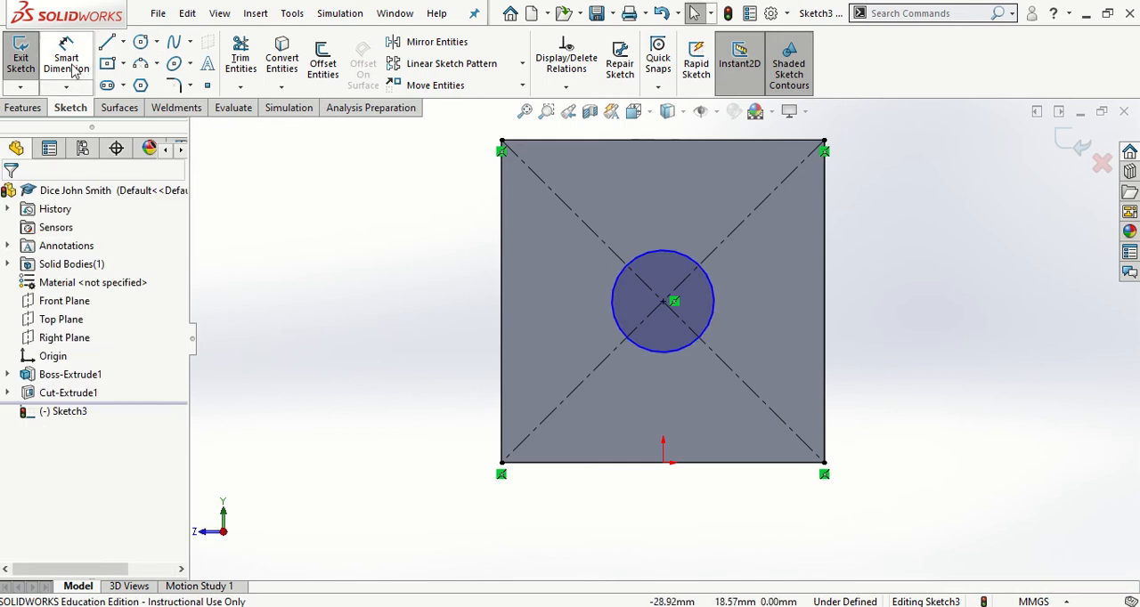
Dimension the central circle's diameter as 4 mm with Smart Dimension
click(74, 69)
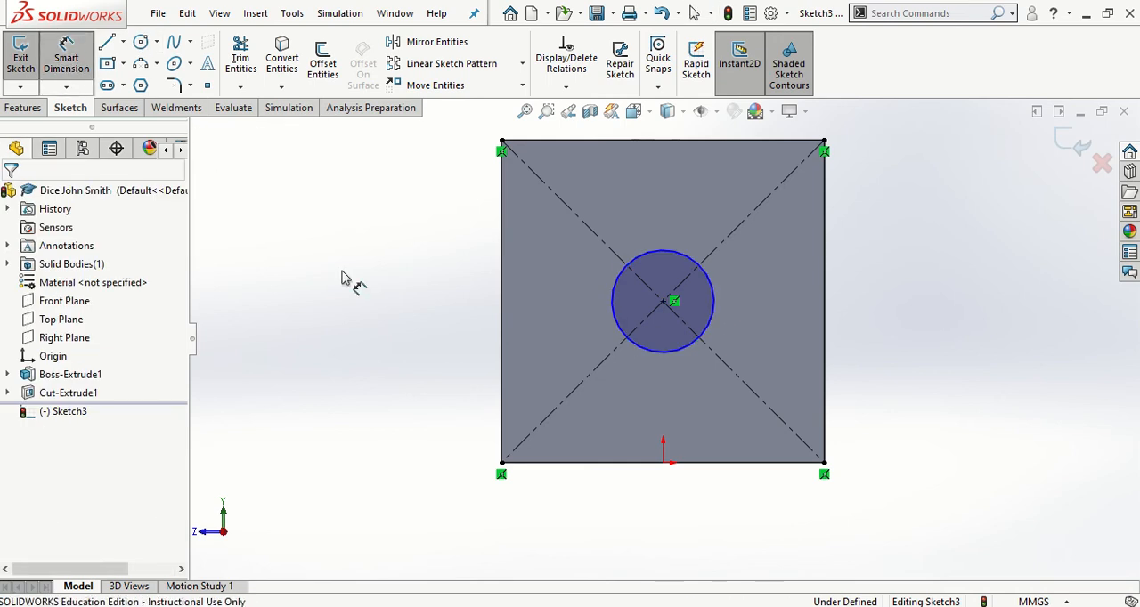
click(612, 305)
click(411, 323)
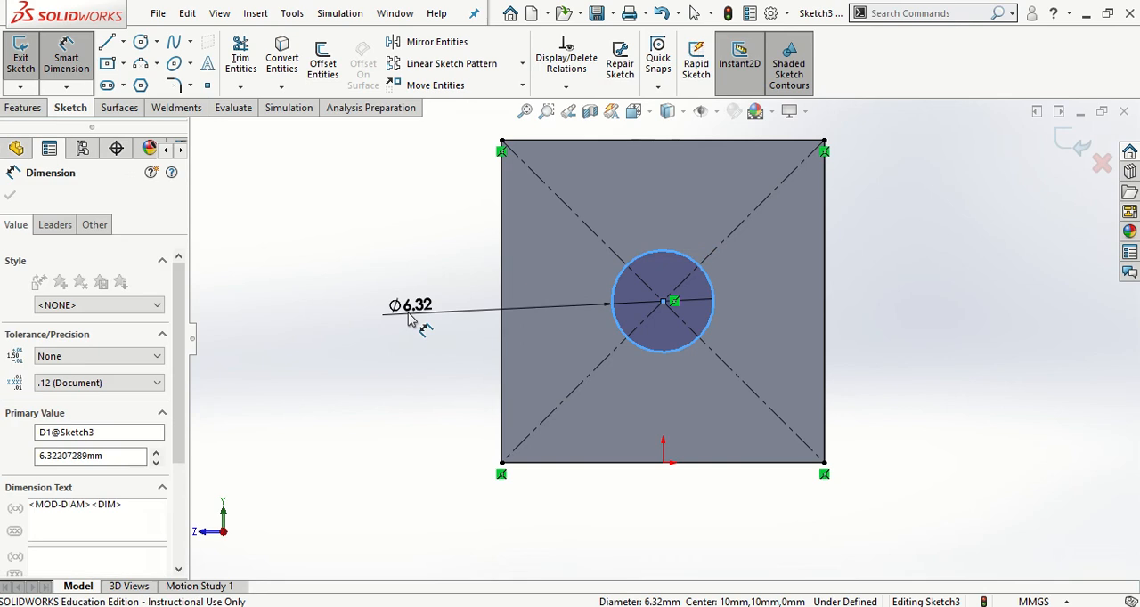
text(4)
key(Return)
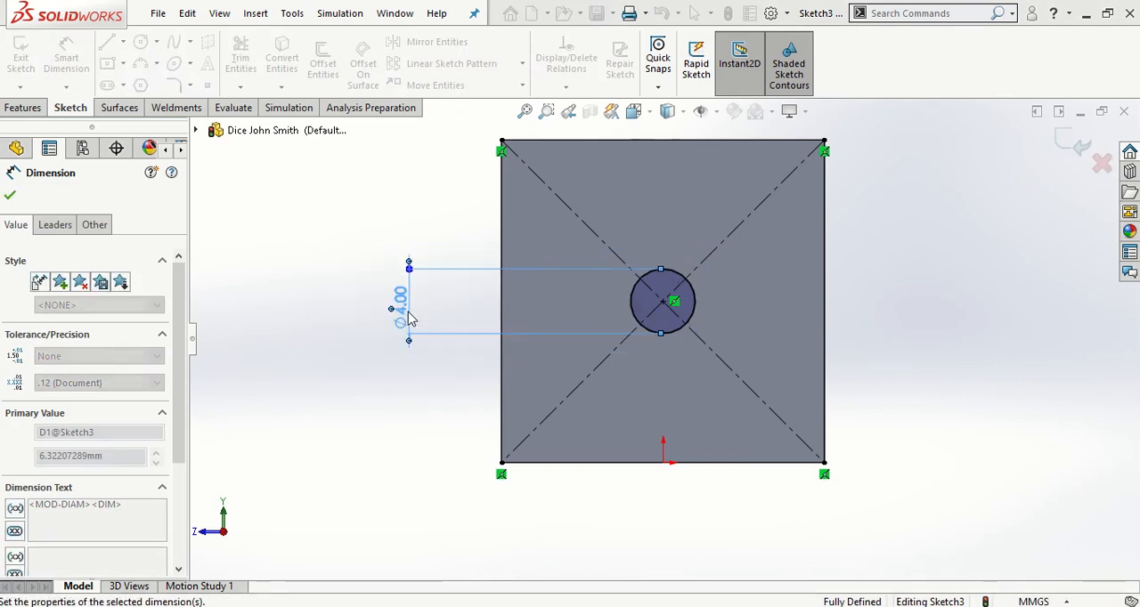
click(387, 385)
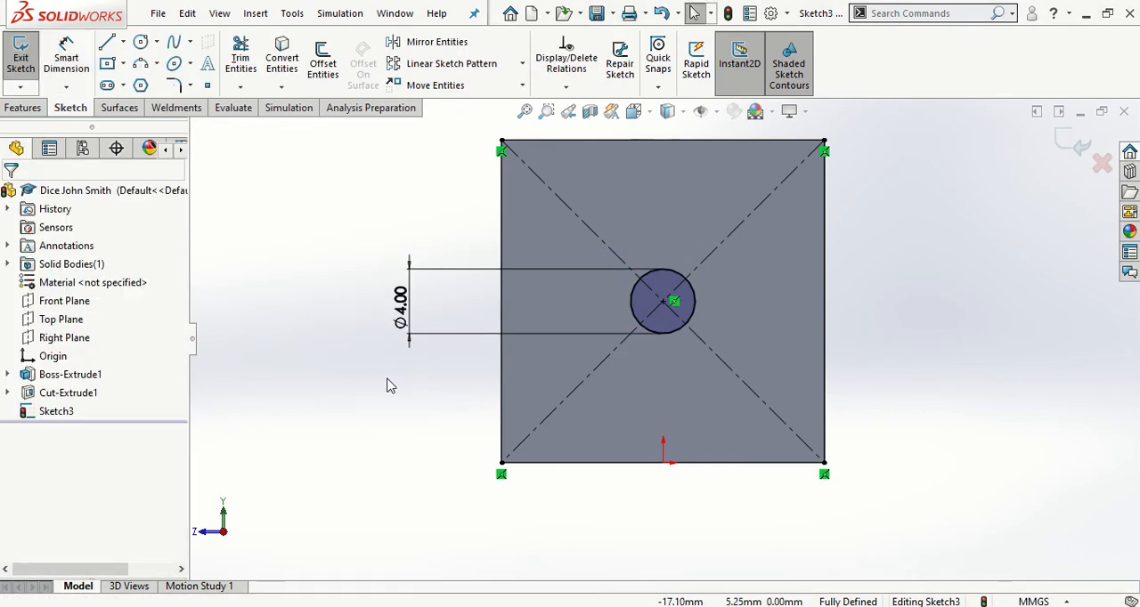
Draw a second circle of about 2 mm radius centred on the diagonal near the face's upper-right corner
click(142, 45)
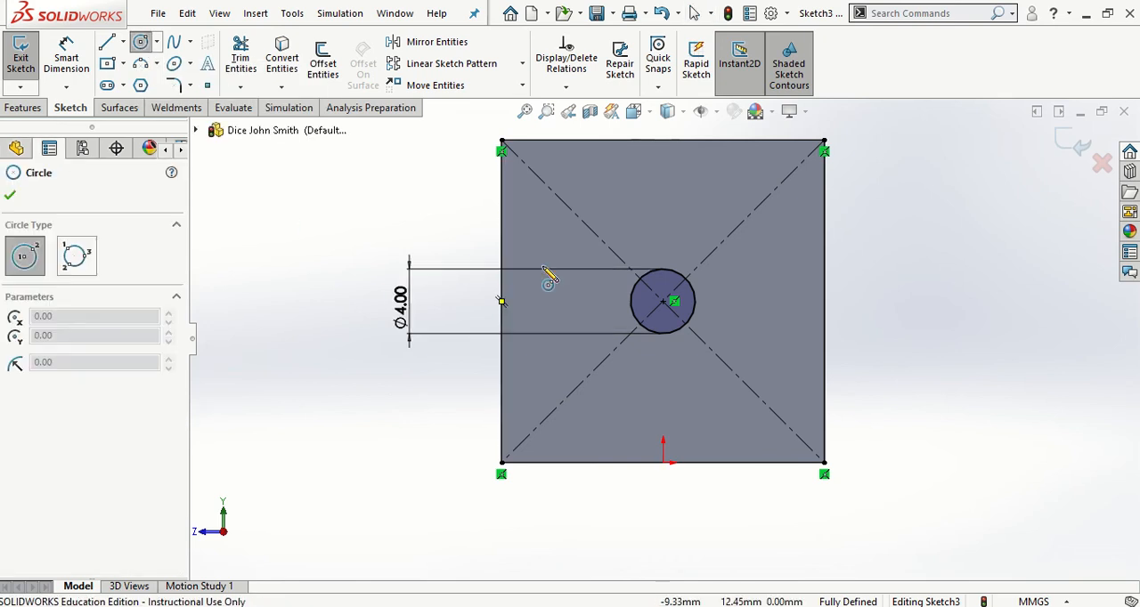
click(758, 207)
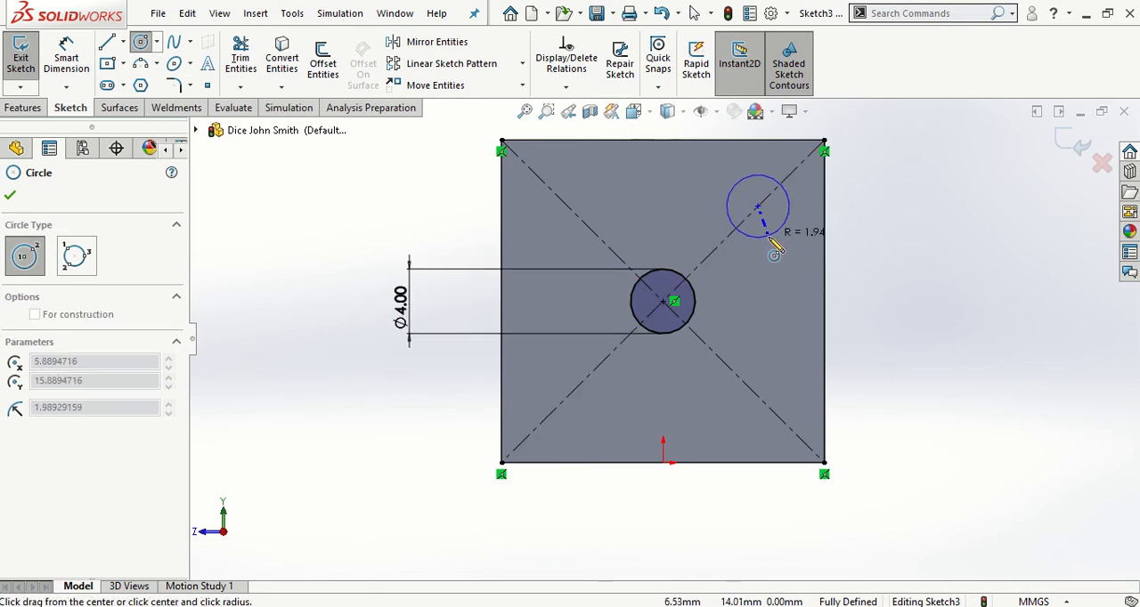
click(769, 240)
key(Escape)
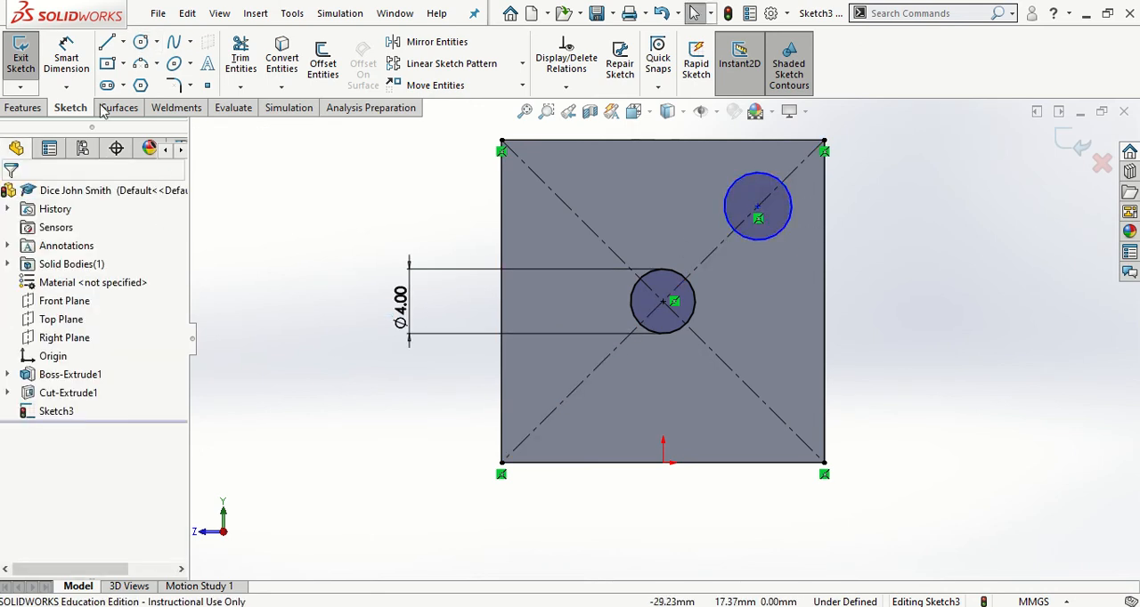
Make the corner circle the same size as the central circle with an Equal relation
click(66, 57)
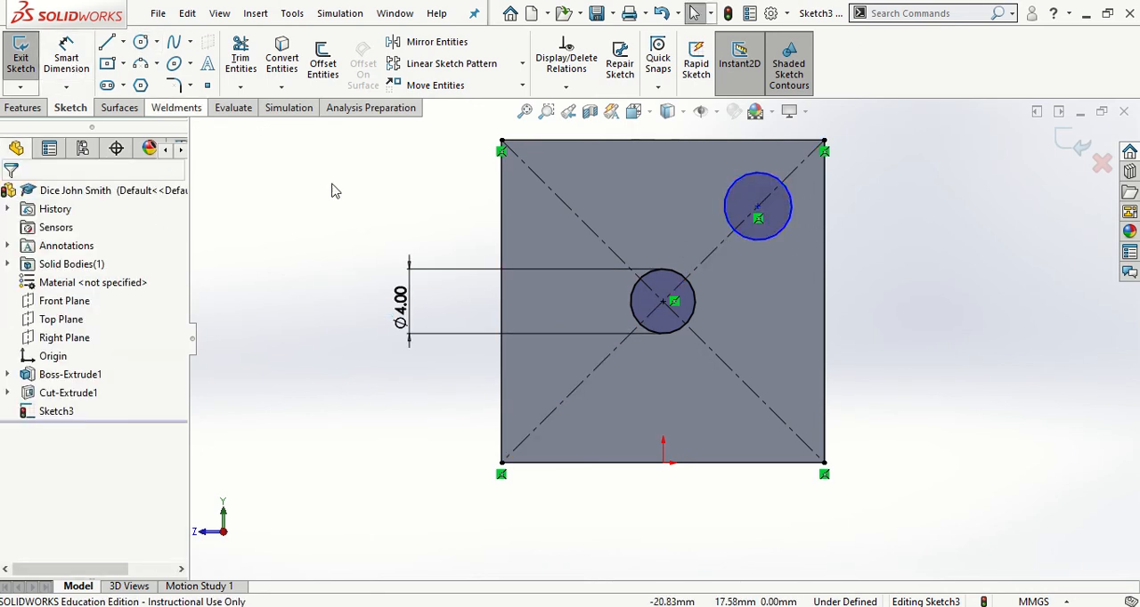
click(678, 280)
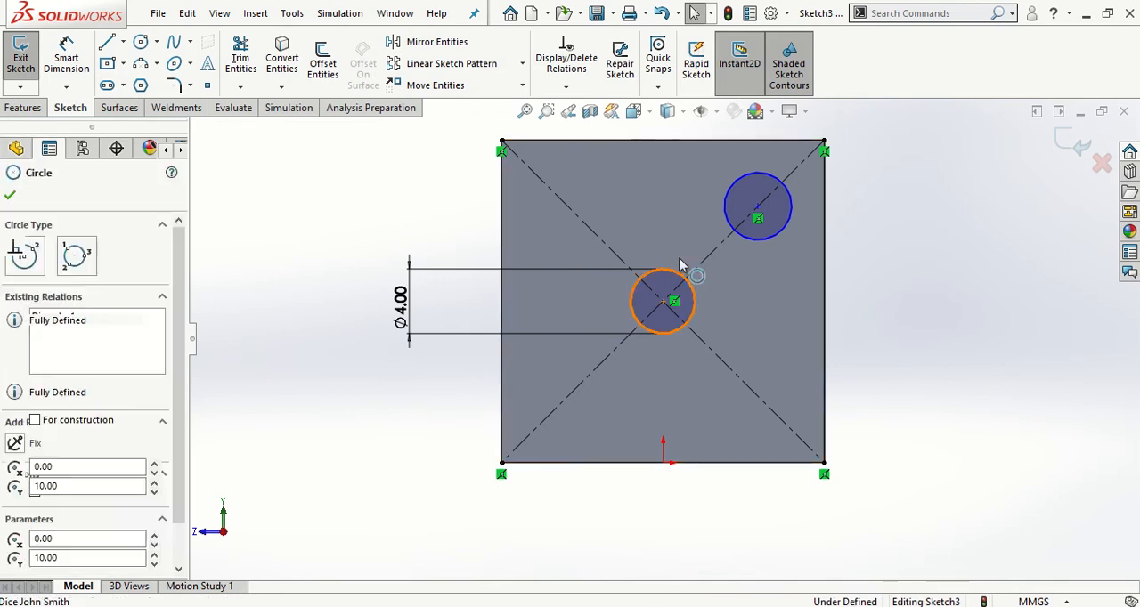
ctrl+click(723, 219)
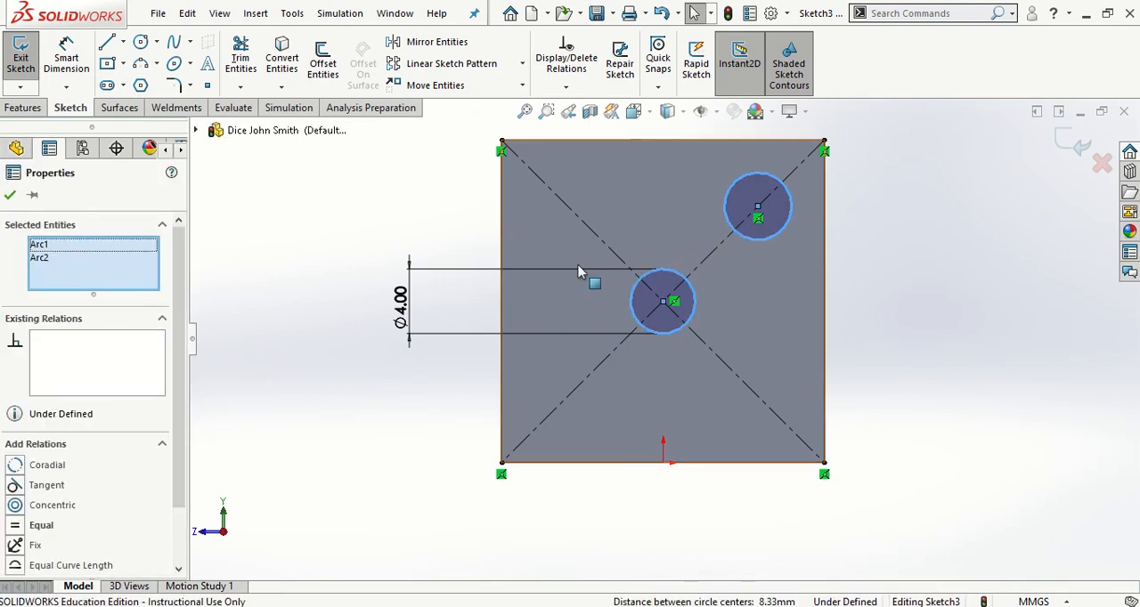
click(18, 527)
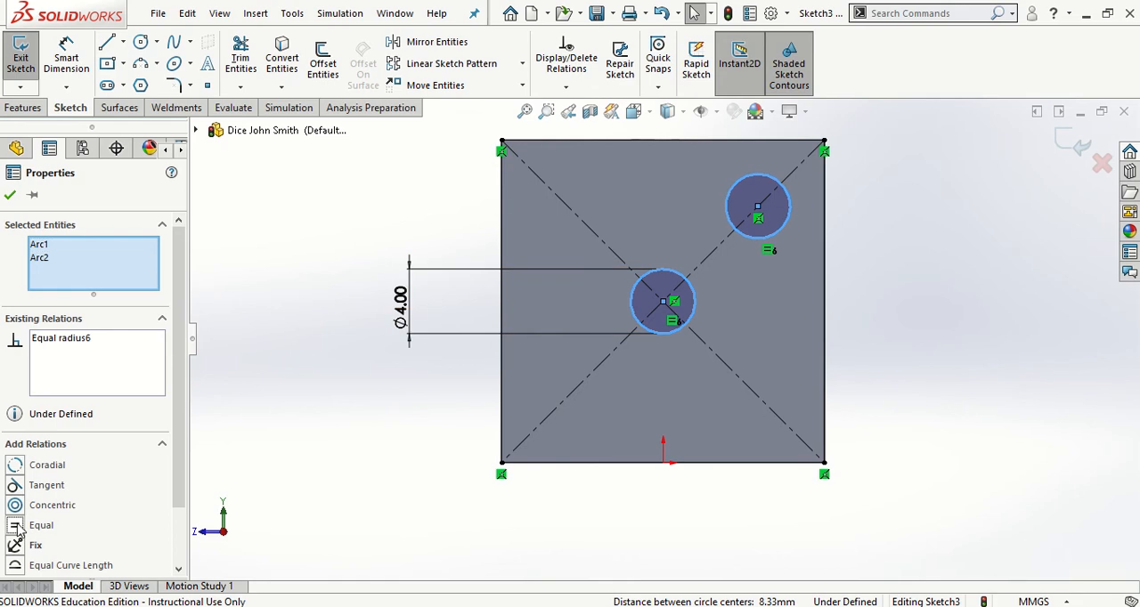
click(12, 196)
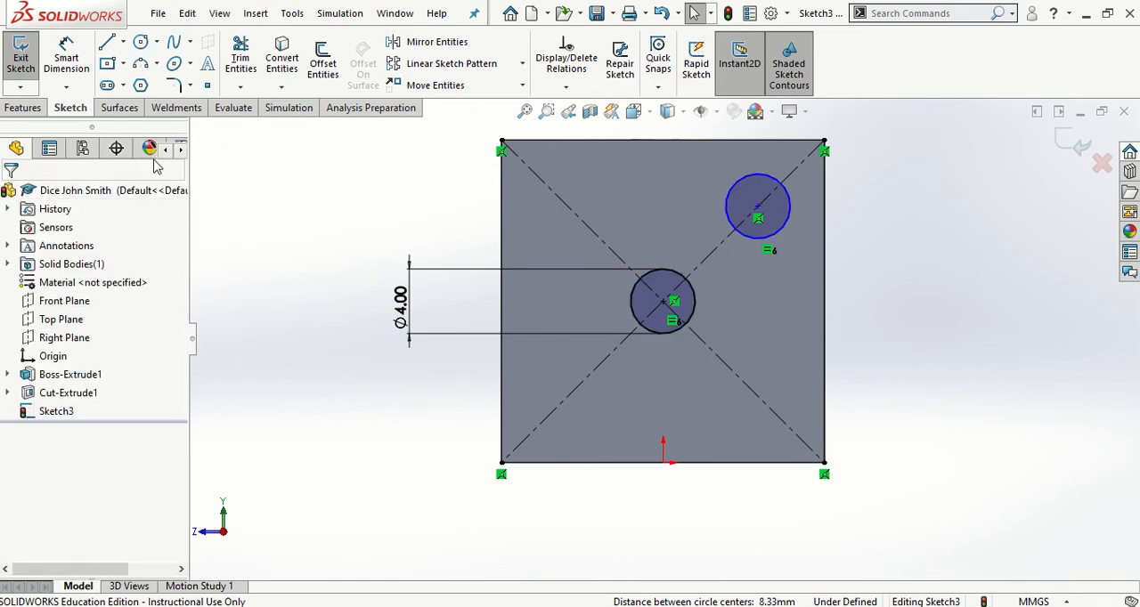
Dimension the corner circle's centre 7 mm from the face's upper-right corner along the diagonal with Smart Dimension
click(65, 59)
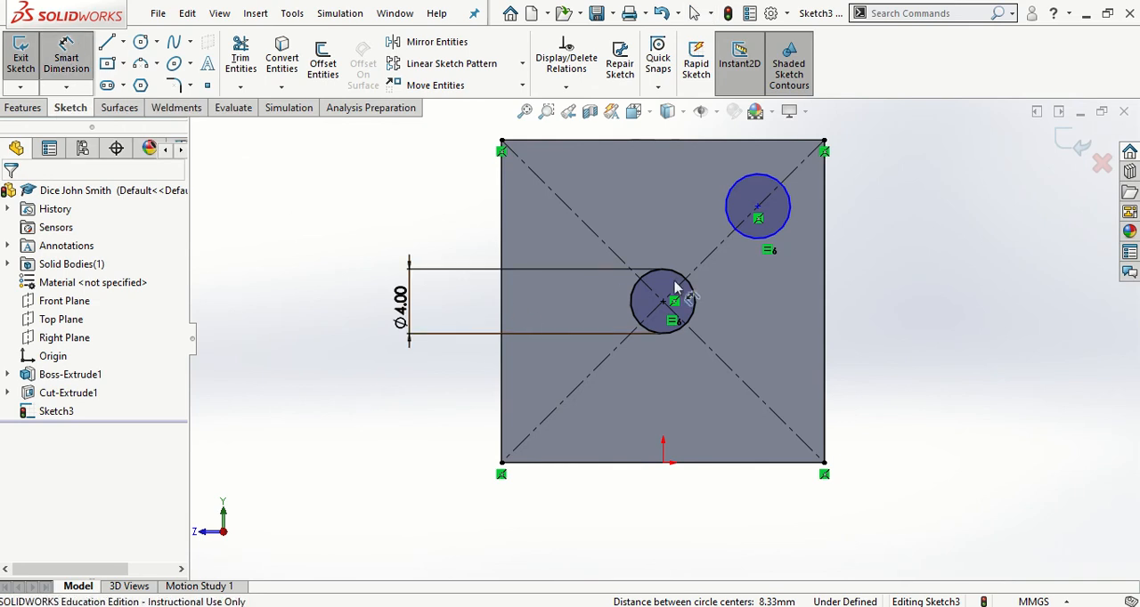
click(741, 230)
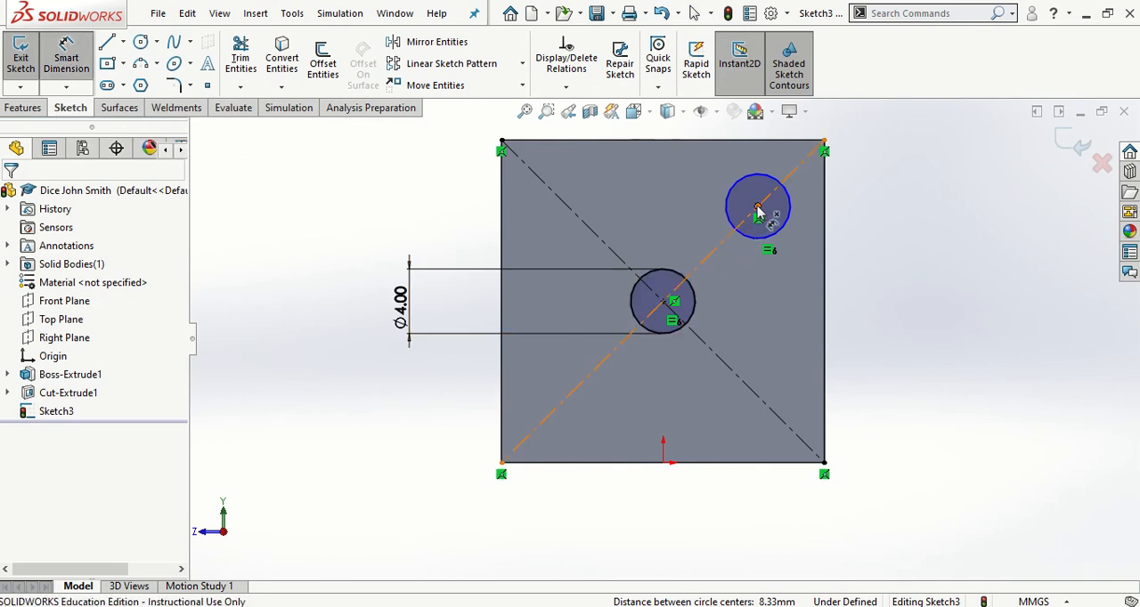
click(757, 208)
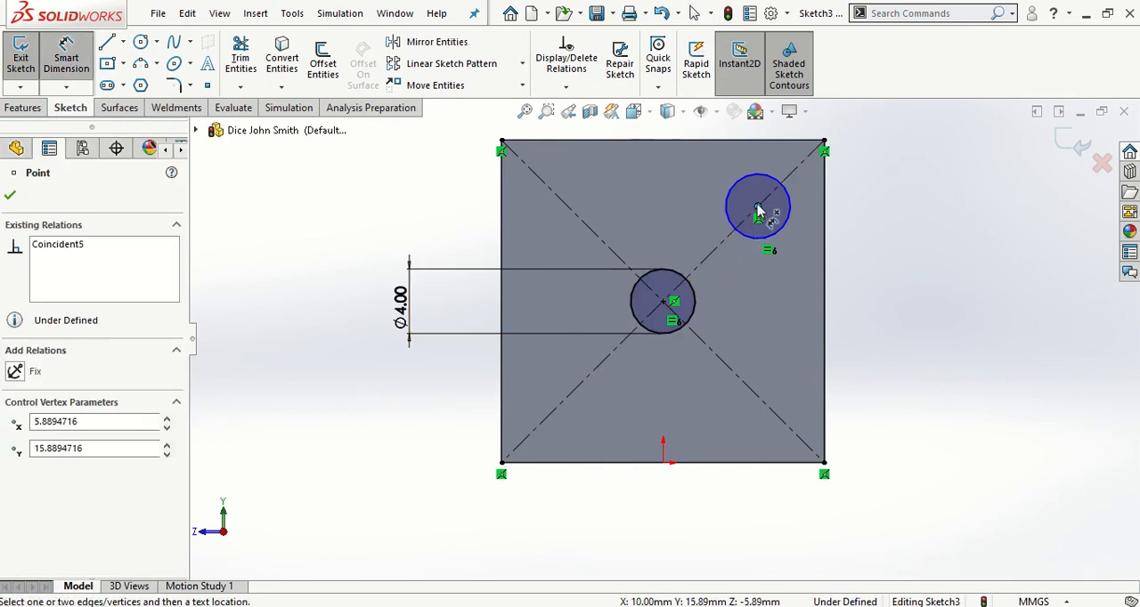
click(823, 141)
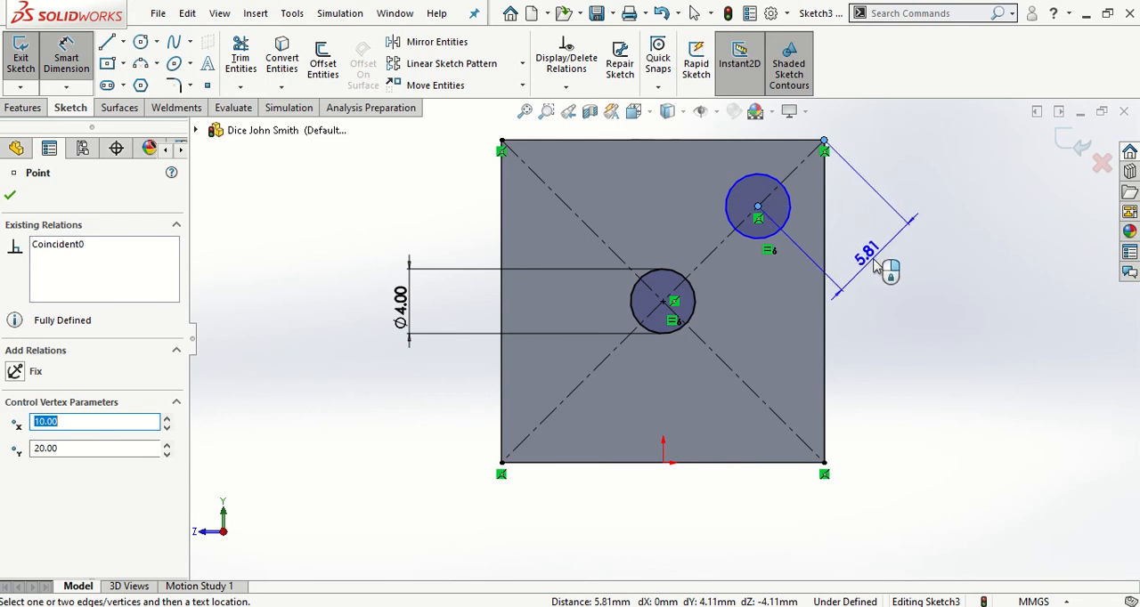
click(874, 265)
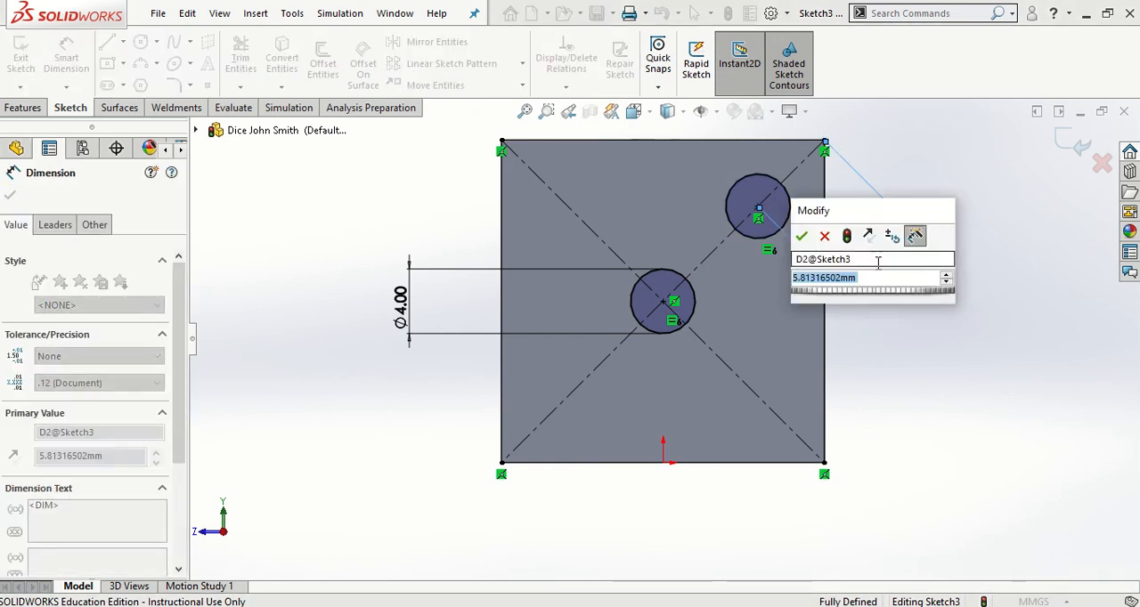
text(7)
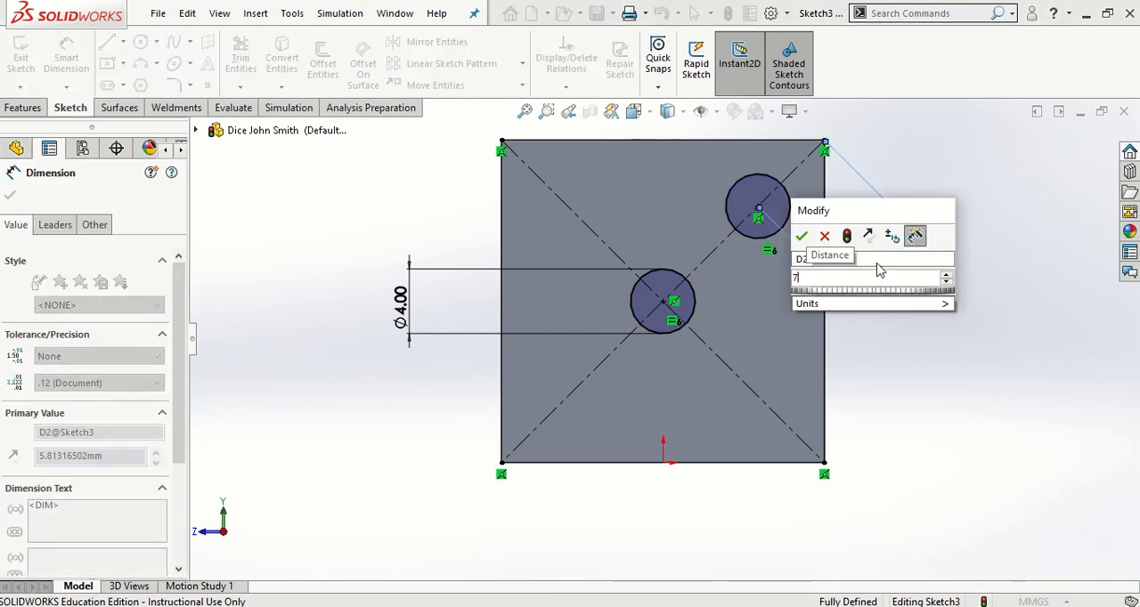
key(Return)
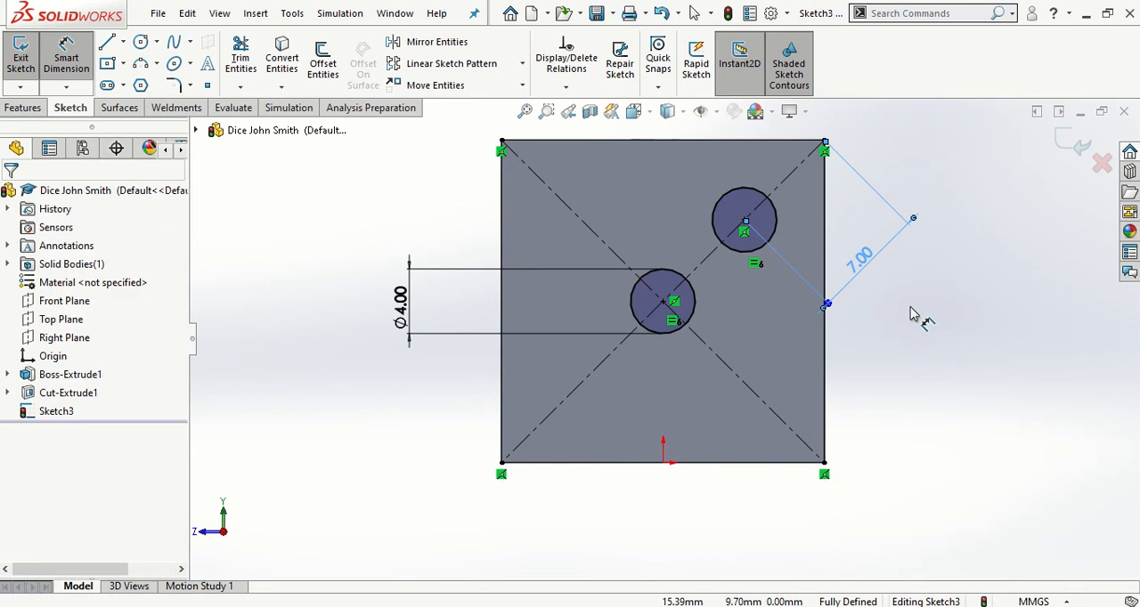
key(Escape)
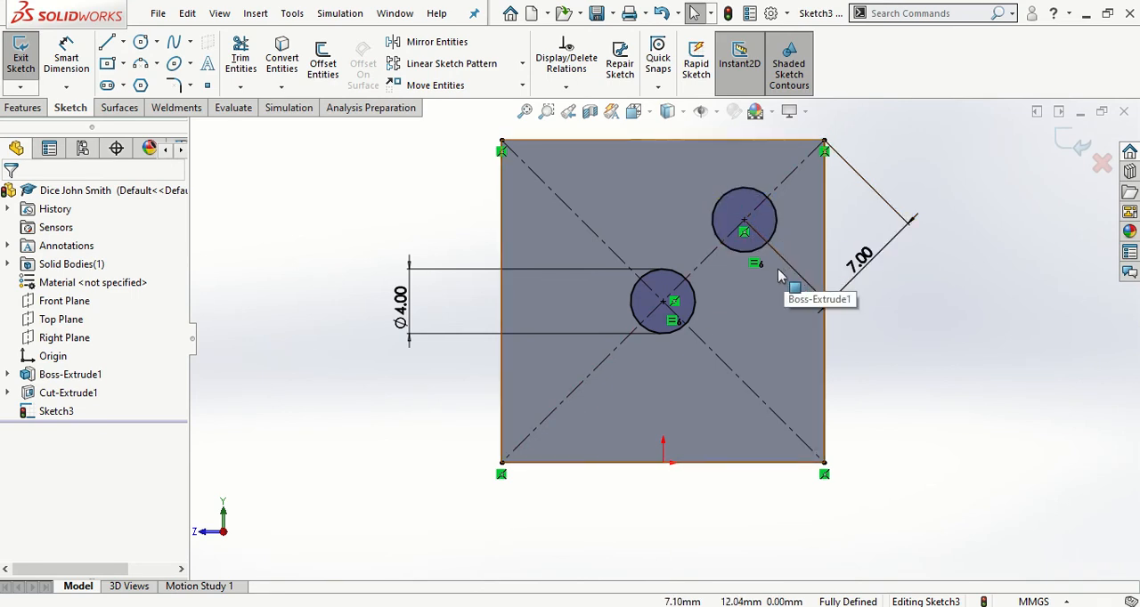
Mirror the corner circle about the opposite diagonal centerline, keeping the original, to place a third circle near the lower-left corner
click(441, 43)
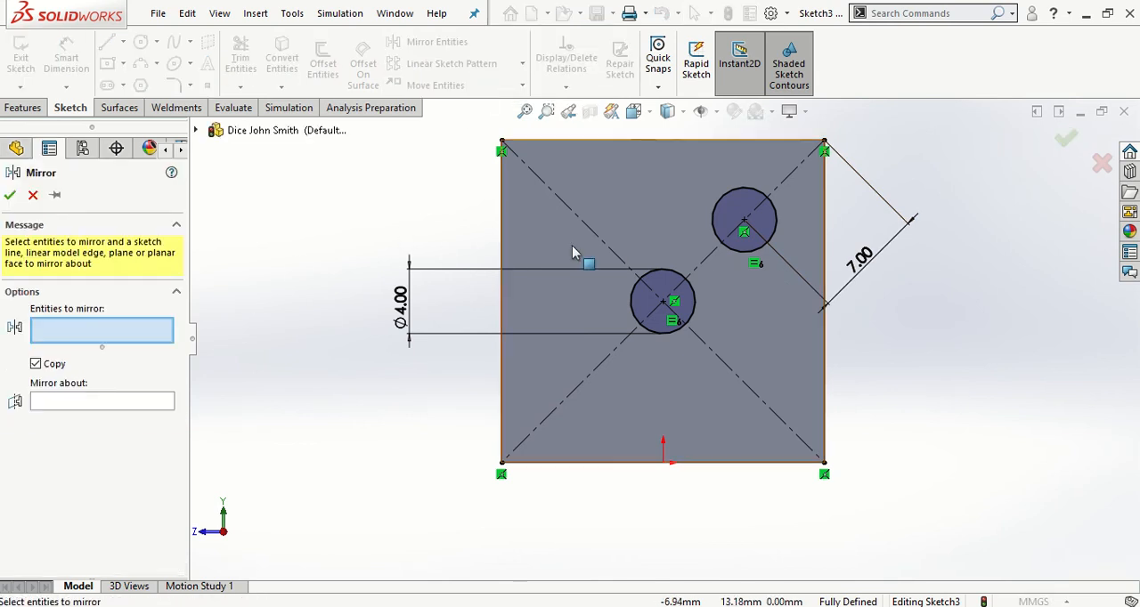
click(720, 208)
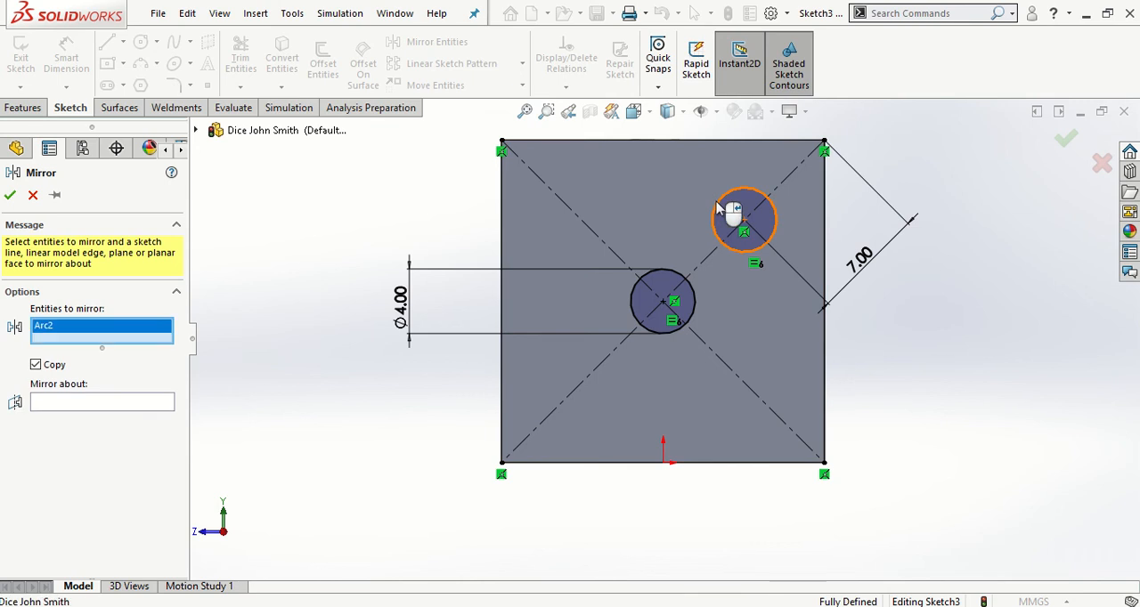
click(52, 403)
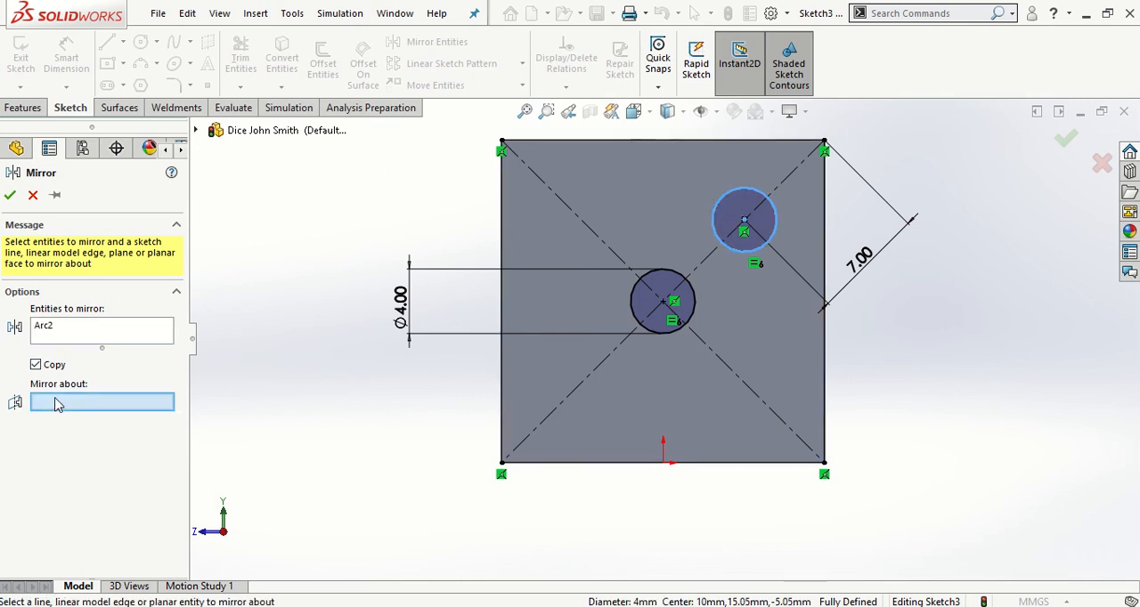
click(556, 203)
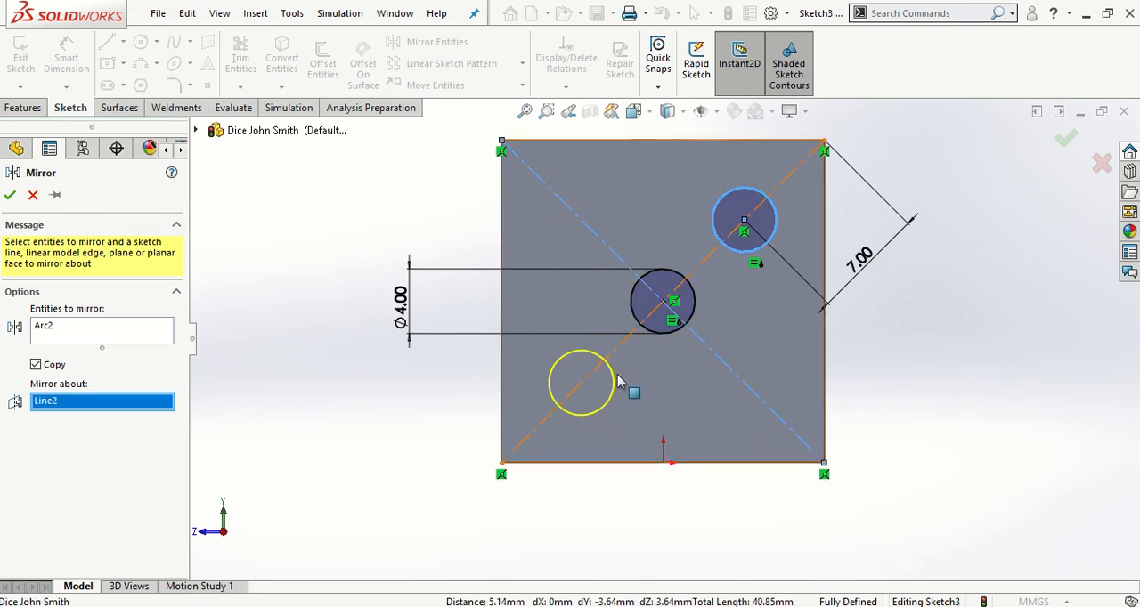
click(10, 195)
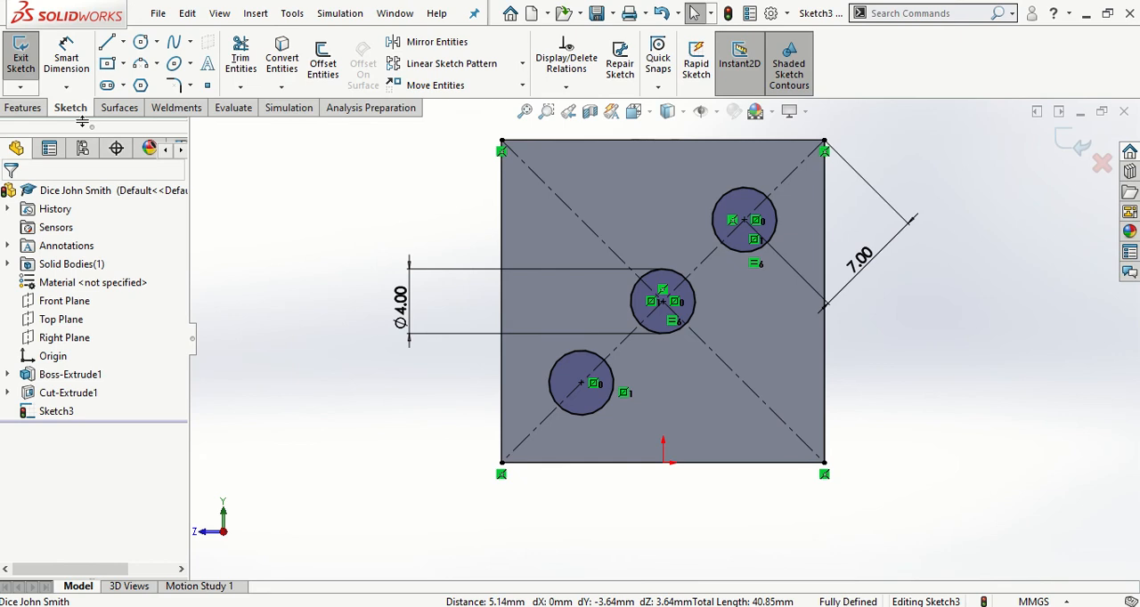
Cut the three circles into the right face with a Blind Extruded Cut 0.50 mm deep
click(28, 111)
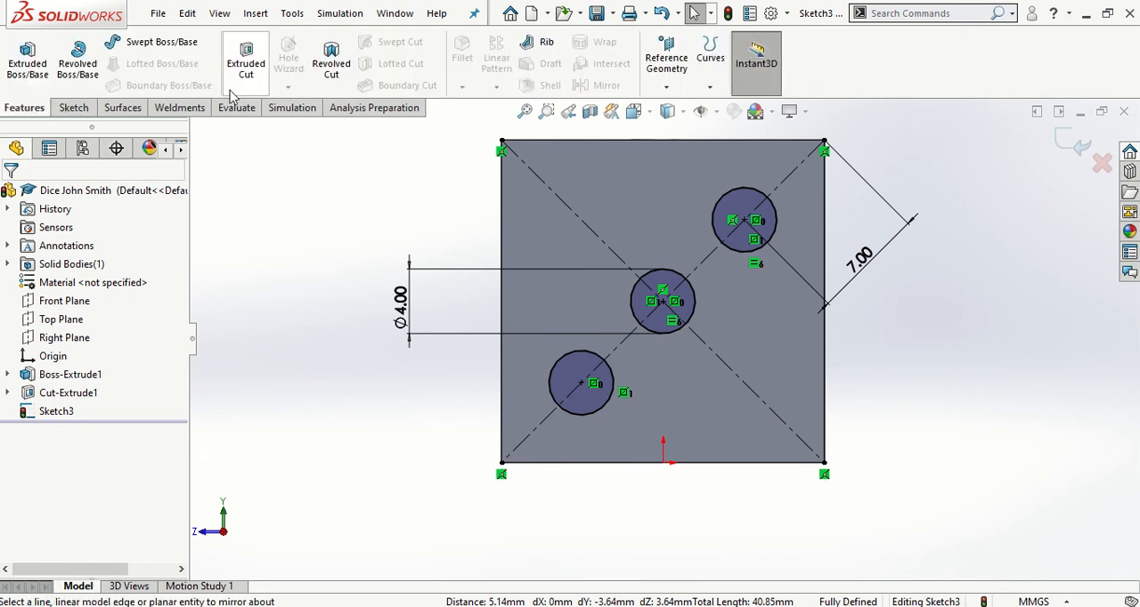
click(245, 62)
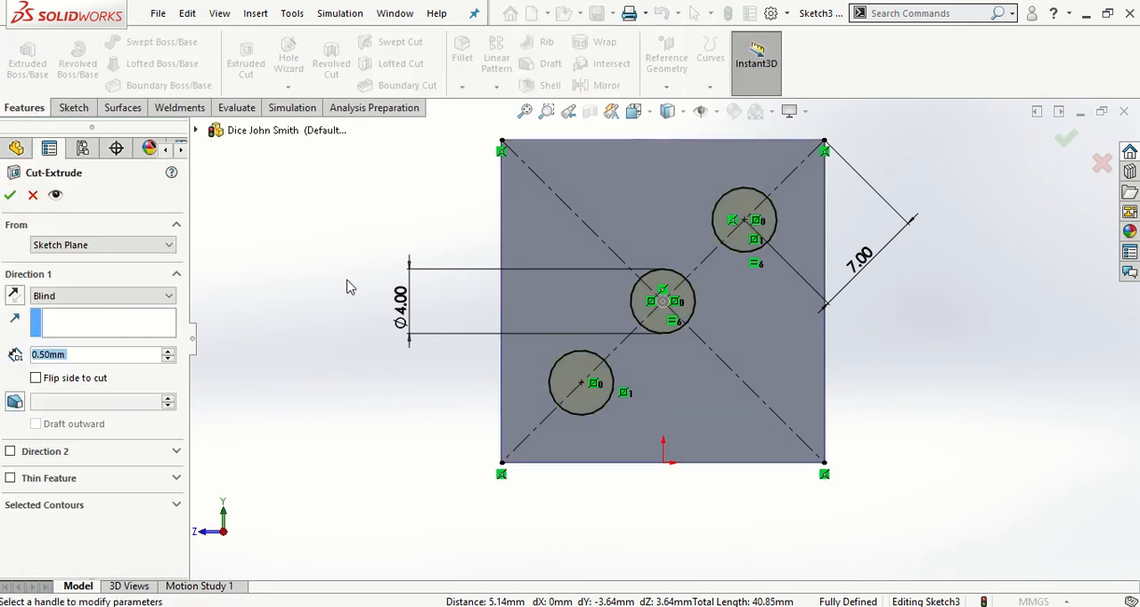
mouse_move(356, 275)
middle_down()
mouse_move(407, 276)
mouse_move(437, 294)
mouse_move(437, 309)
middle_up()
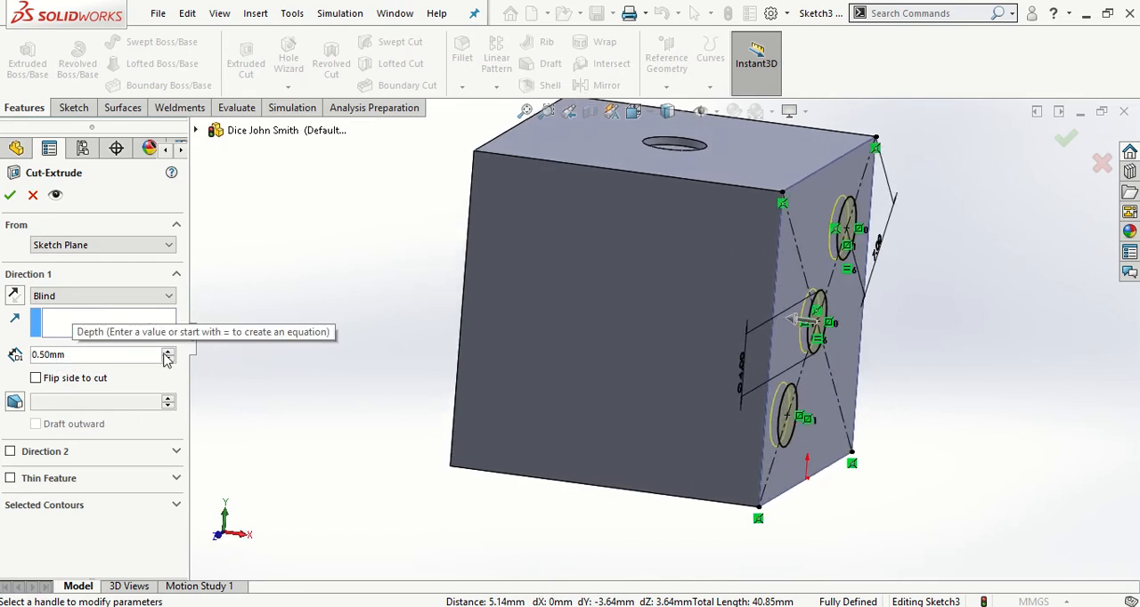
click(10, 195)
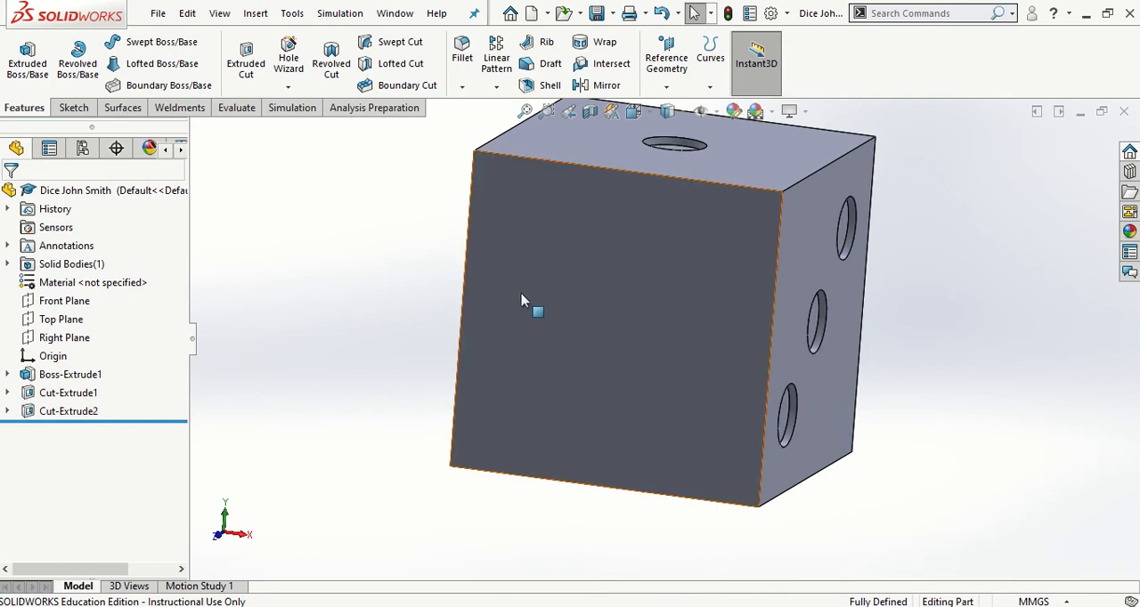
Show the dice in the isometric view and save the part
middle_drag(526, 303, 448, 300)
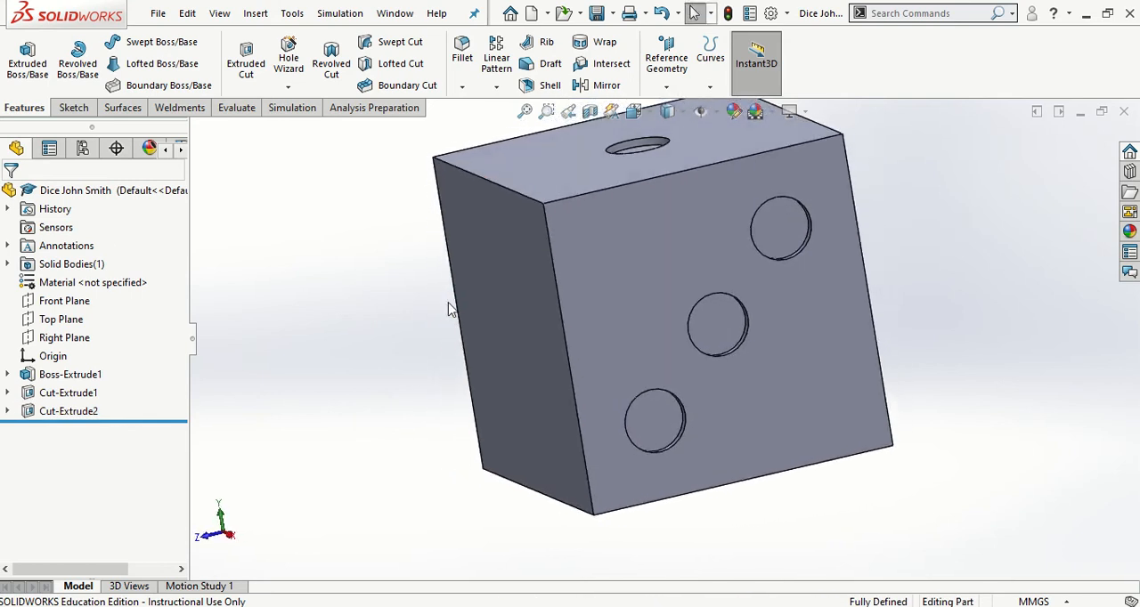
key(space)
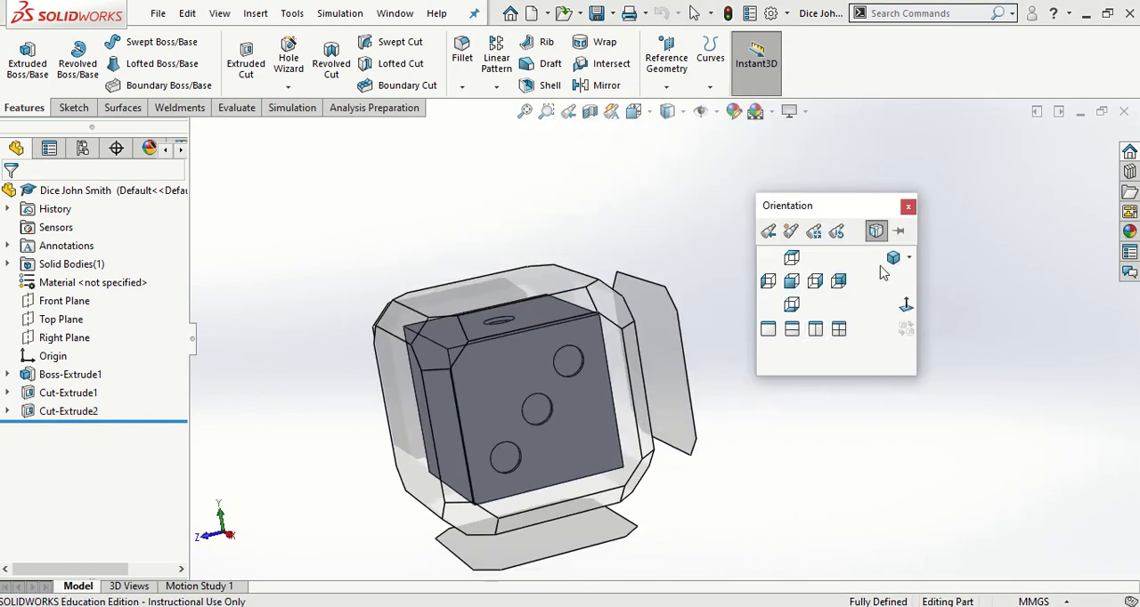
click(892, 258)
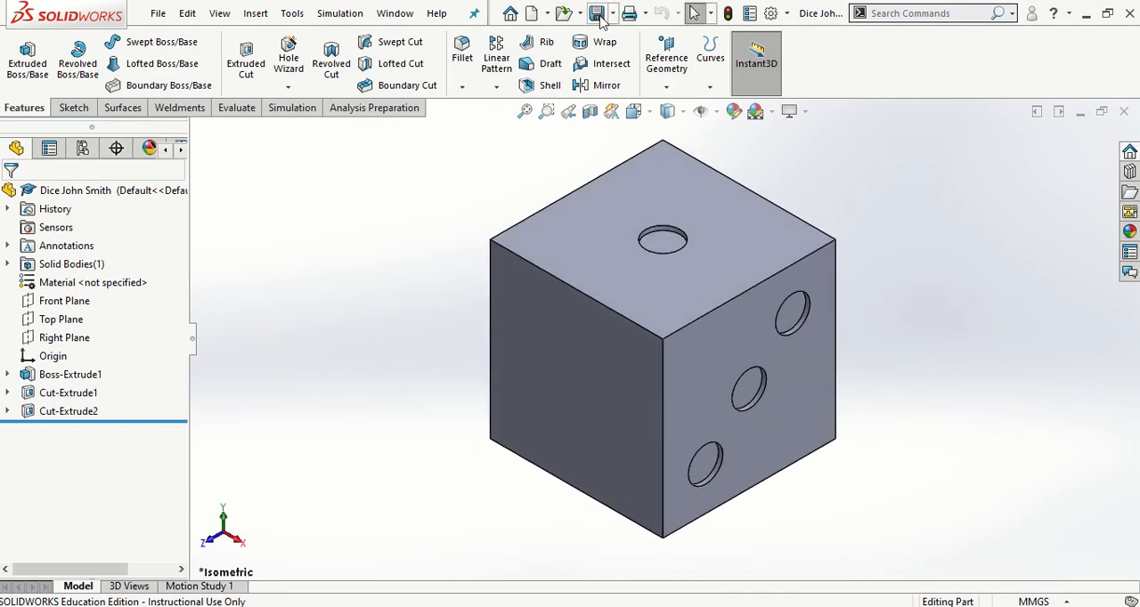
click(602, 22)
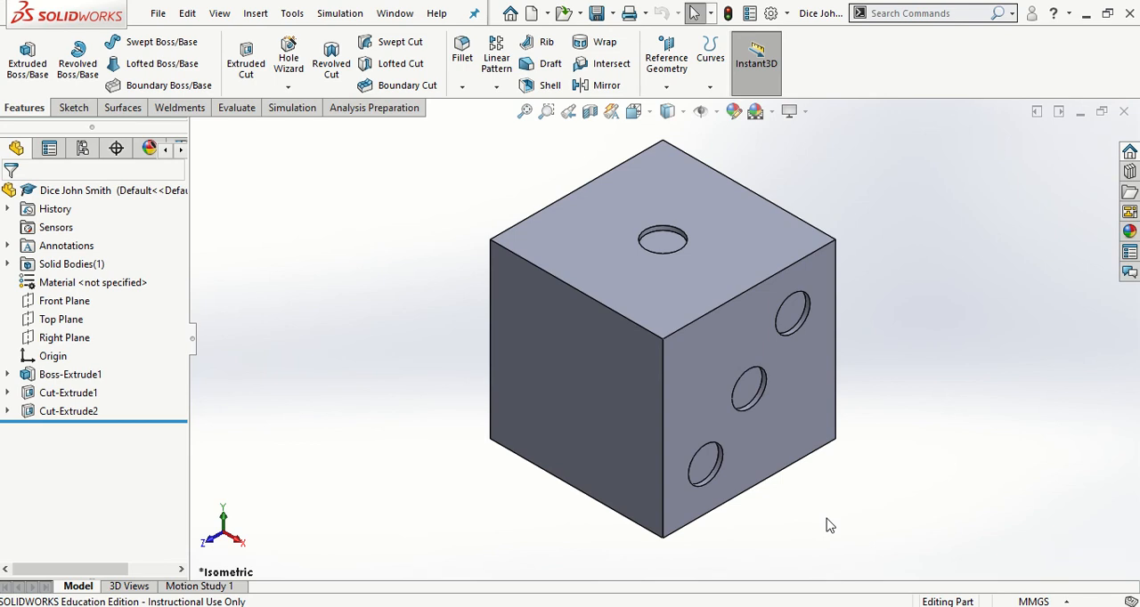
Start a new sketch on the cube's blank front face, viewed normal to it
click(573, 399)
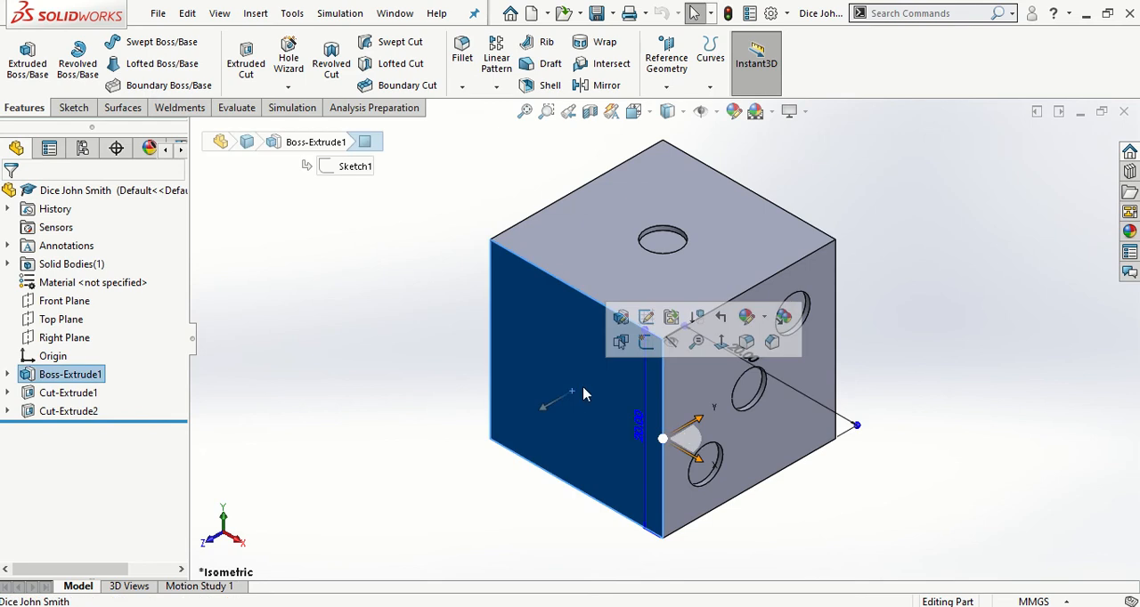
click(721, 343)
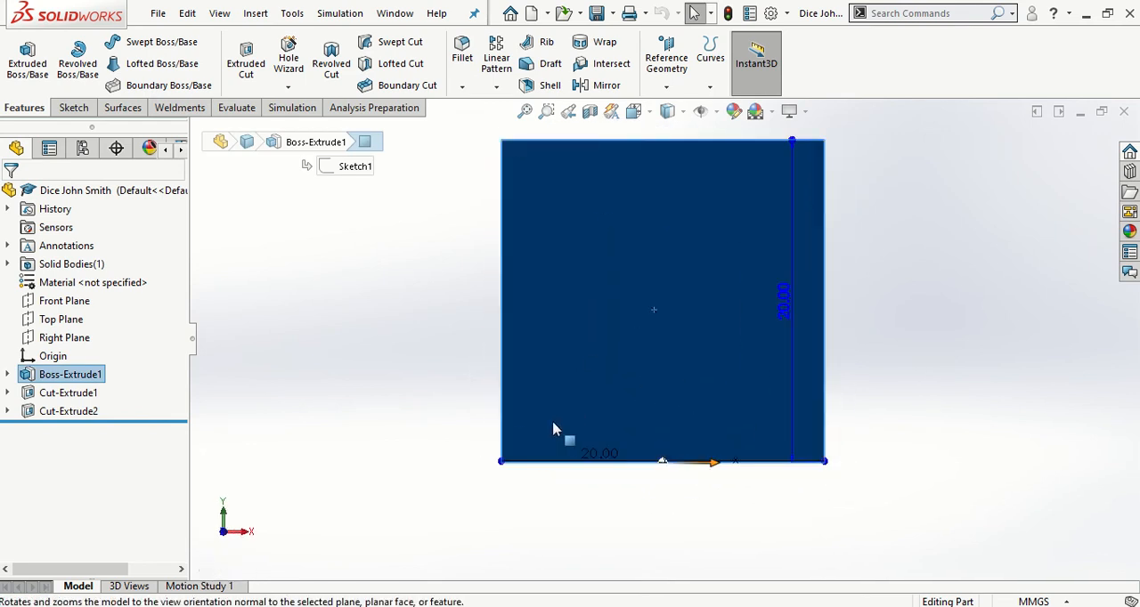
click(75, 107)
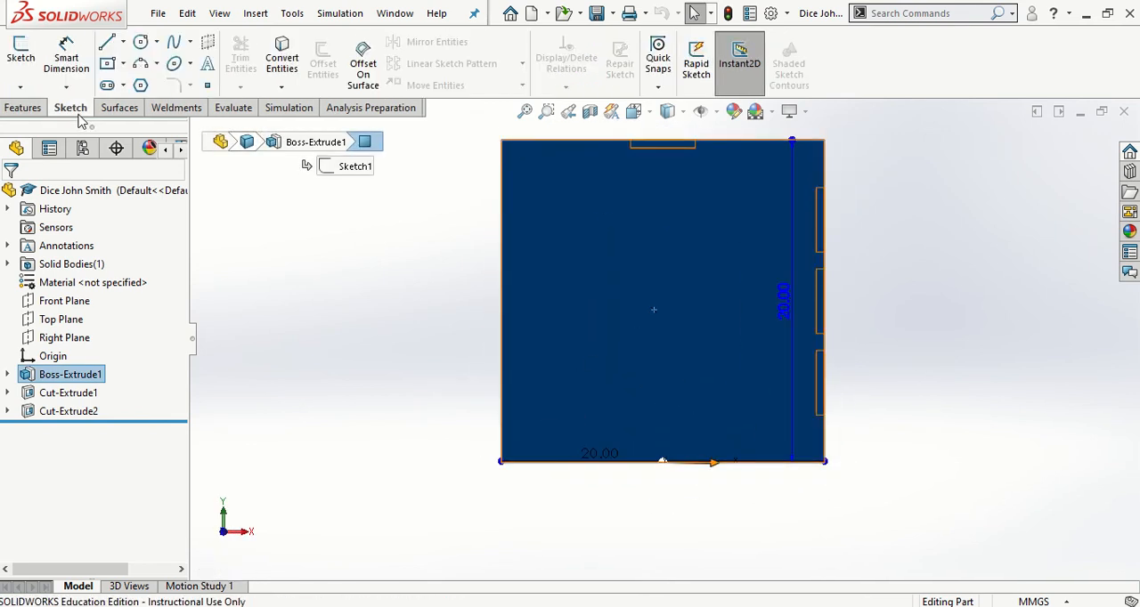
click(20, 55)
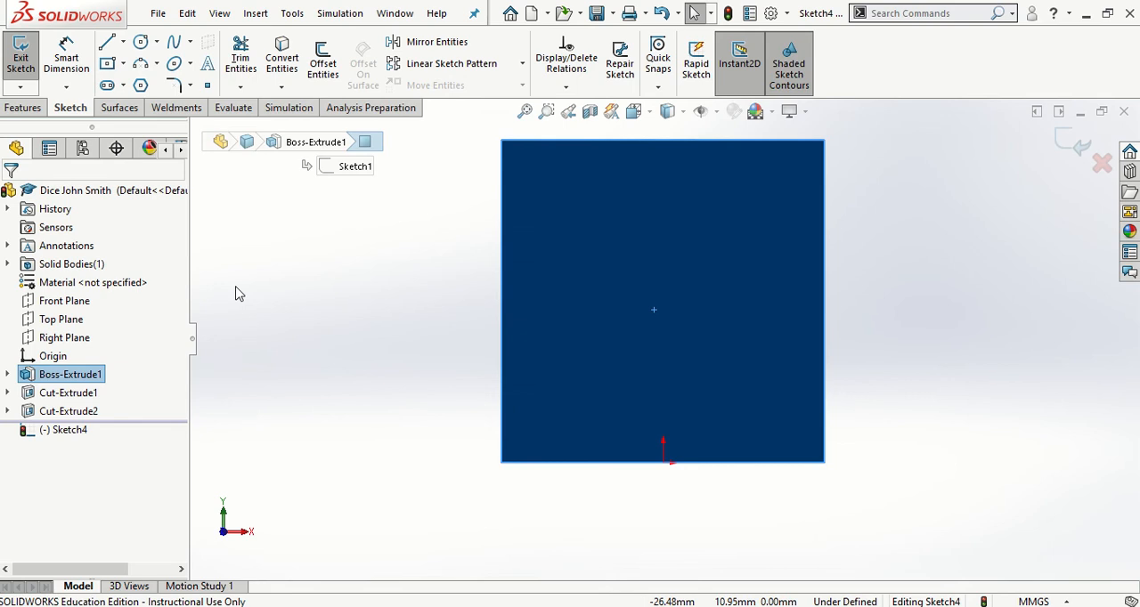
click(309, 231)
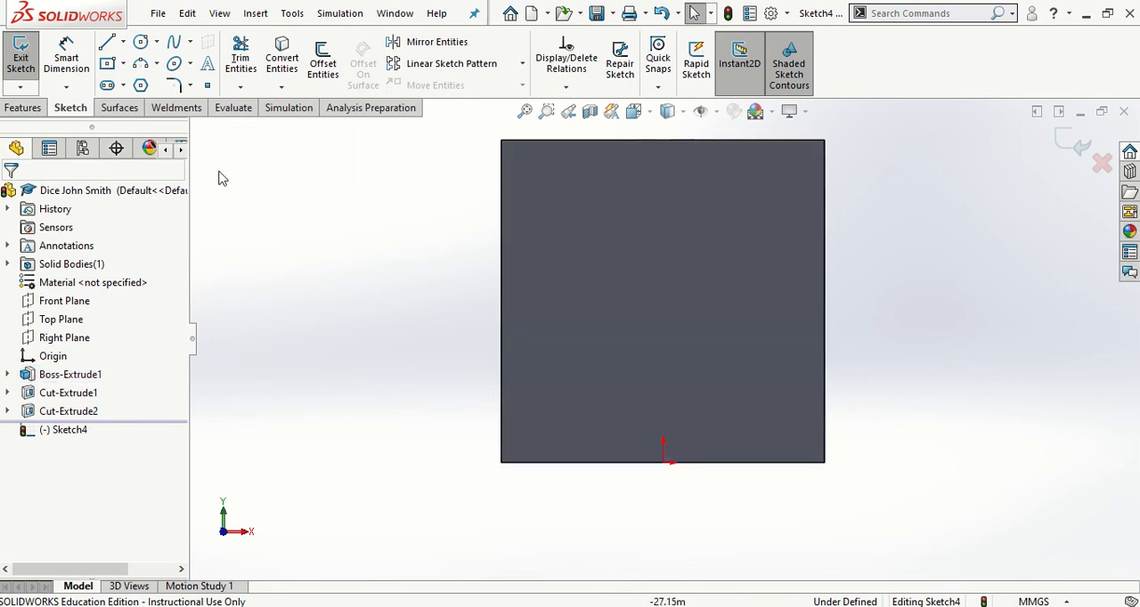
Draw two diagonal centerlines across the front face, each joining a pair of opposite corners
click(123, 42)
click(142, 84)
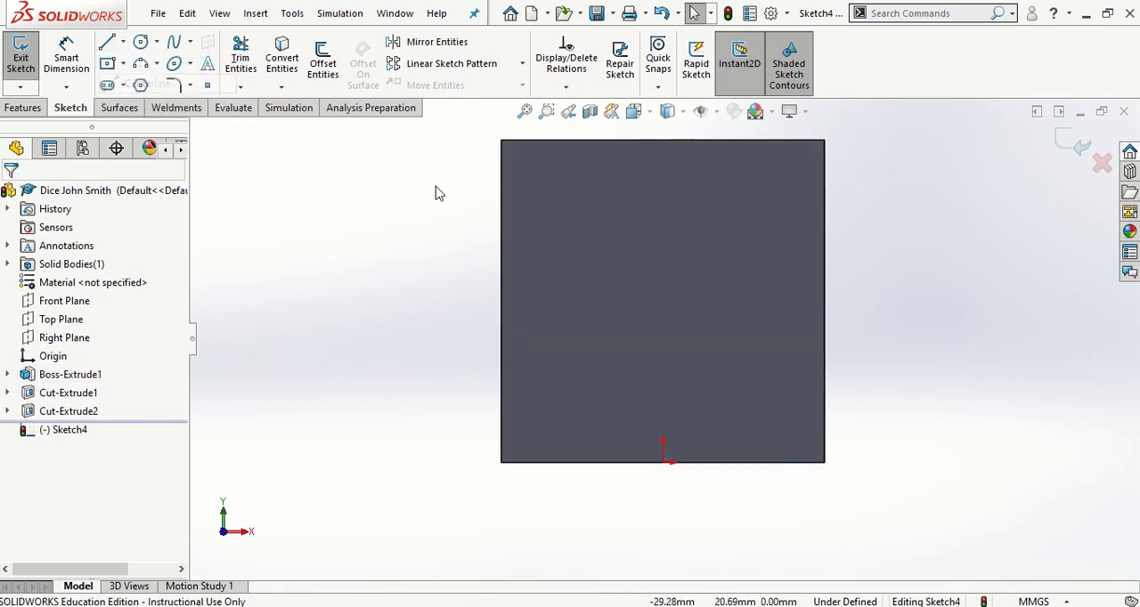
click(503, 141)
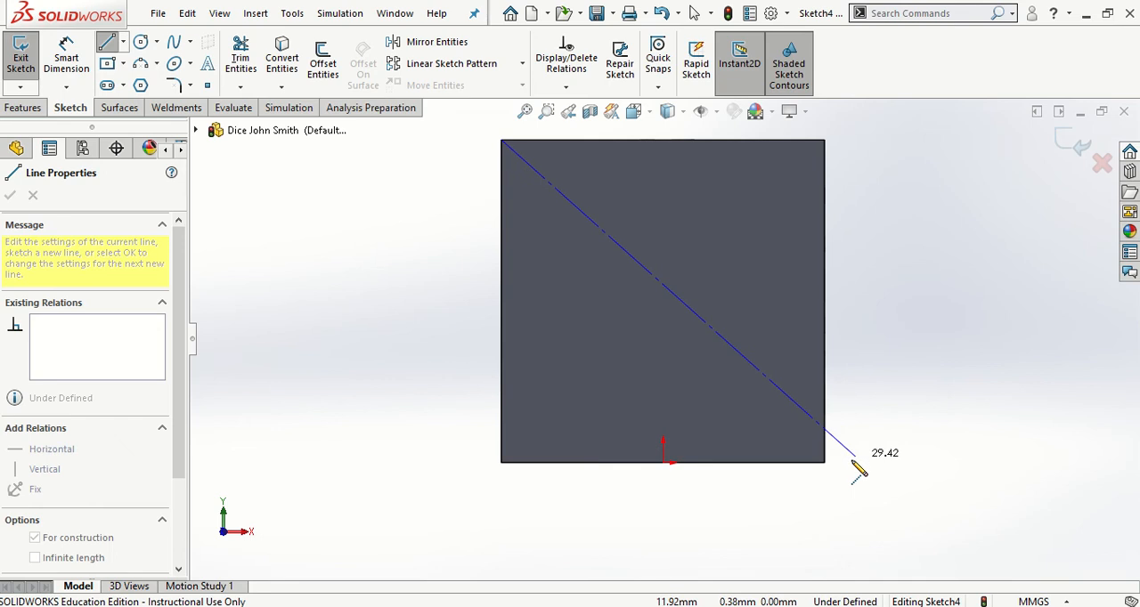
click(823, 463)
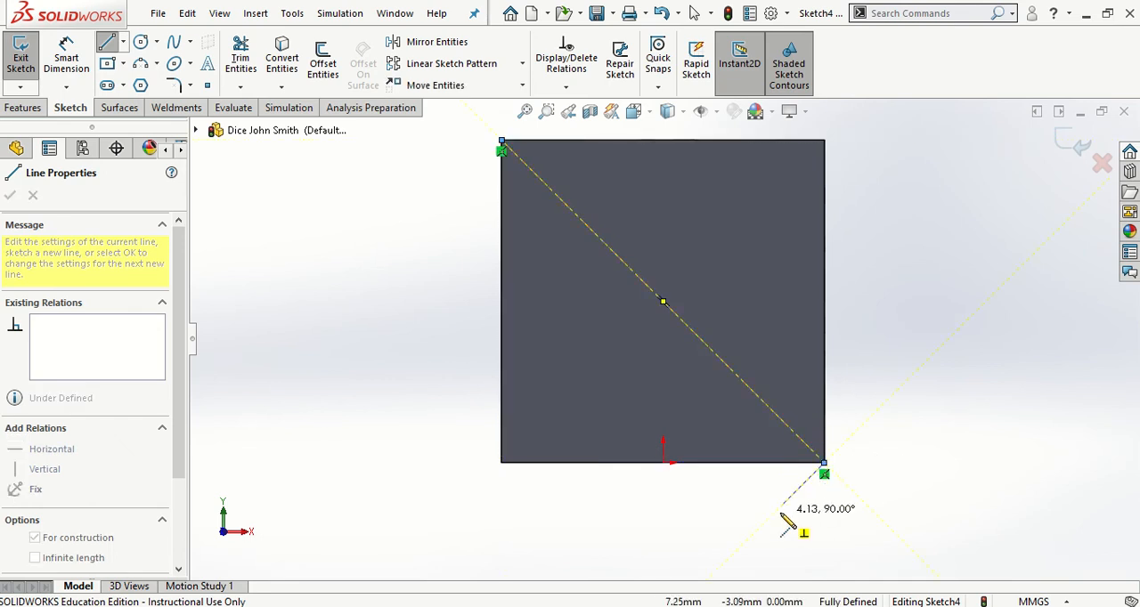
key(Escape)
click(122, 42)
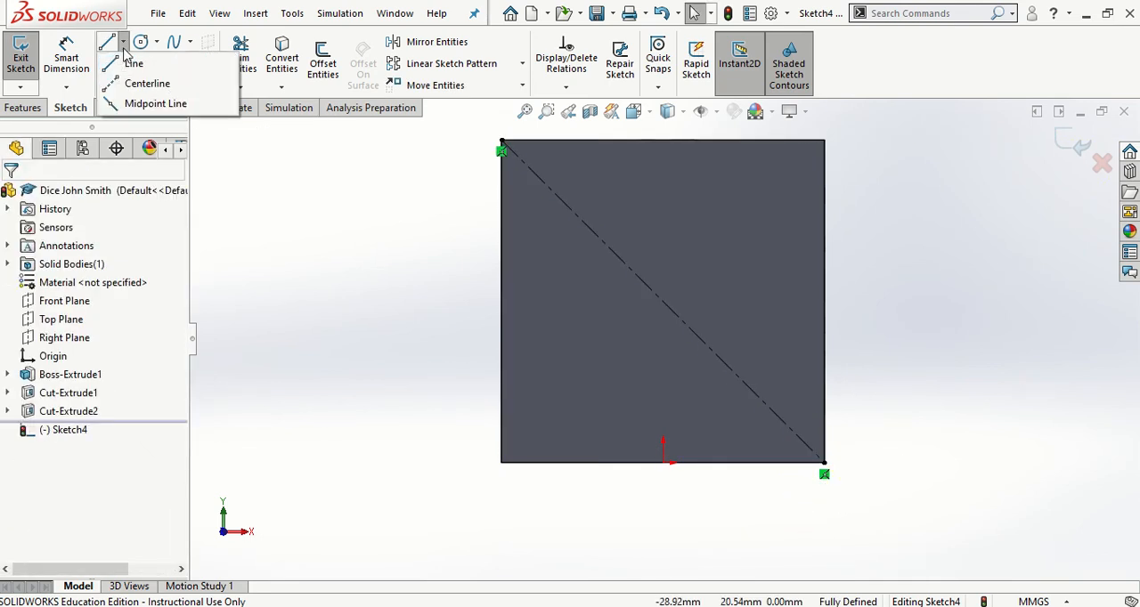
click(143, 82)
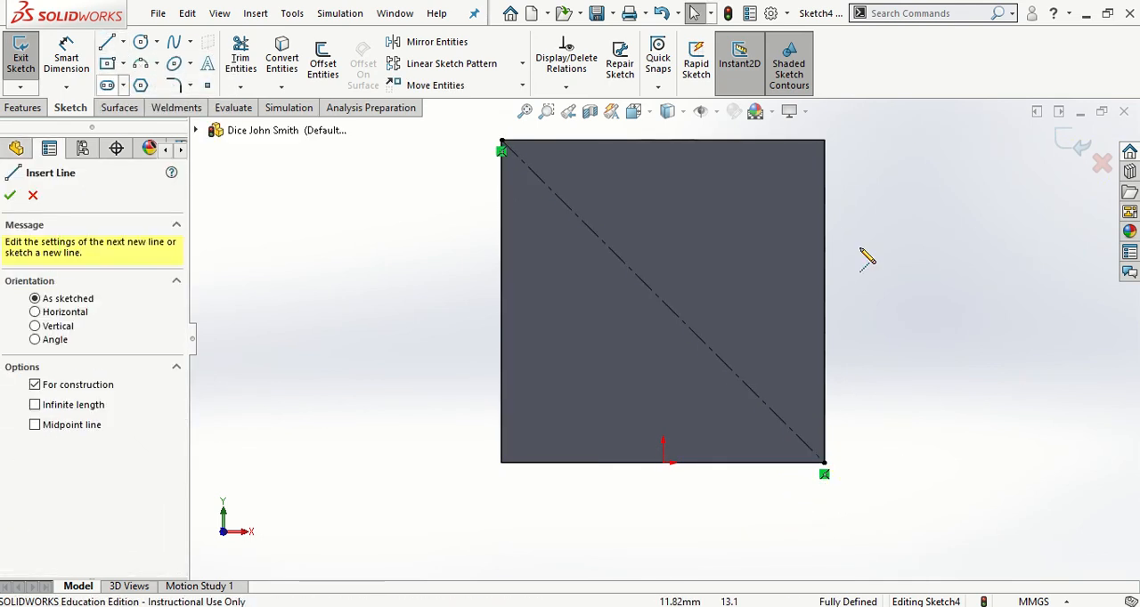
click(823, 142)
click(502, 463)
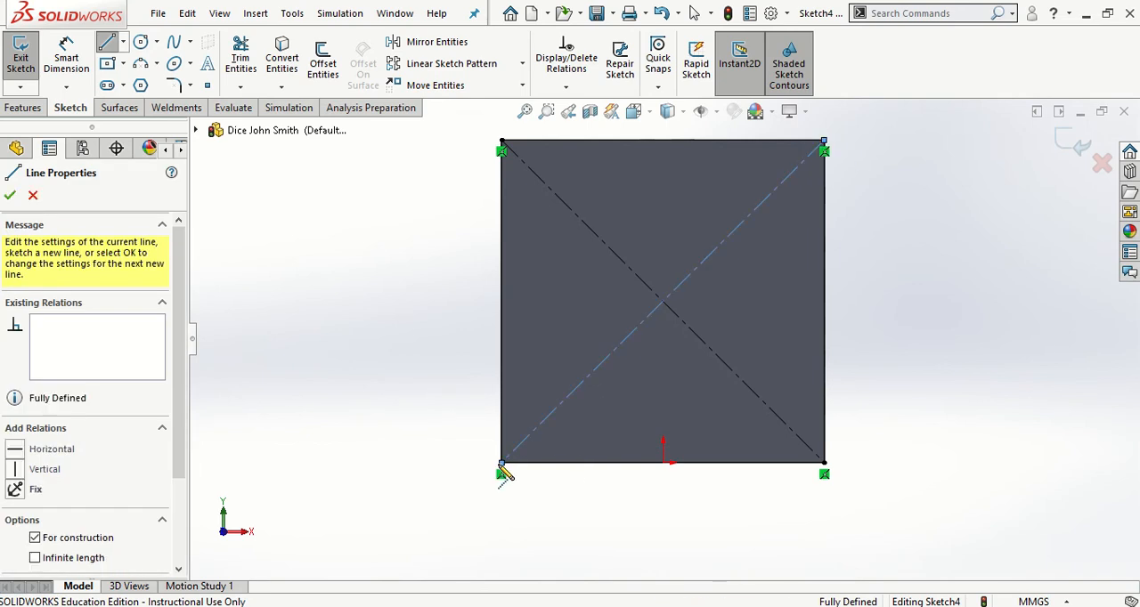
key(Escape)
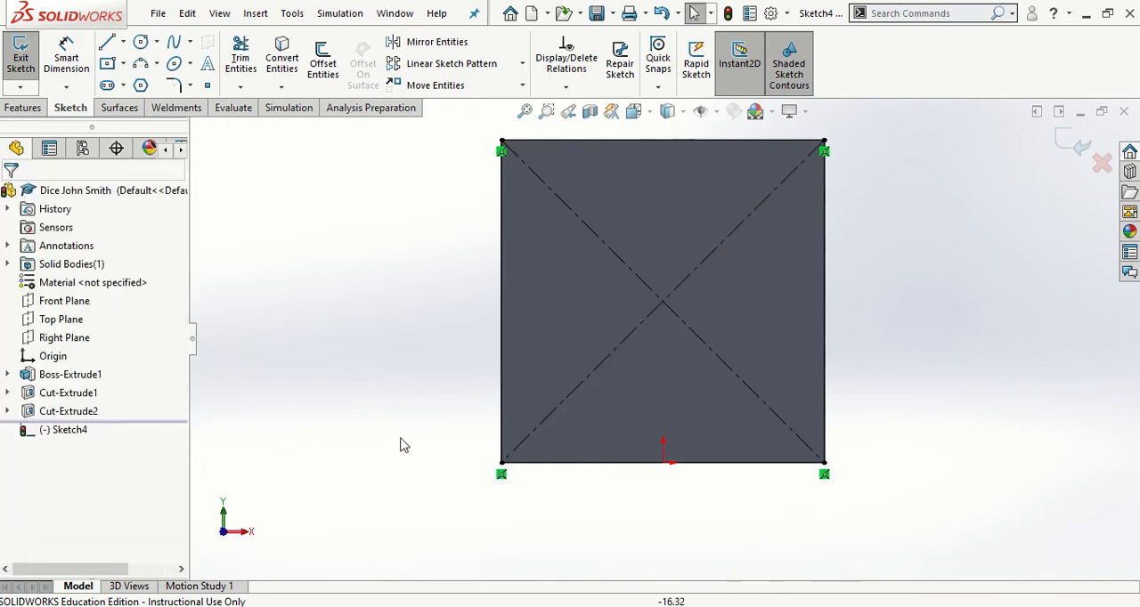
Sketch a circle of about 2.6 mm radius centred on the descending diagonal, in the upper-left part of the front face
click(140, 43)
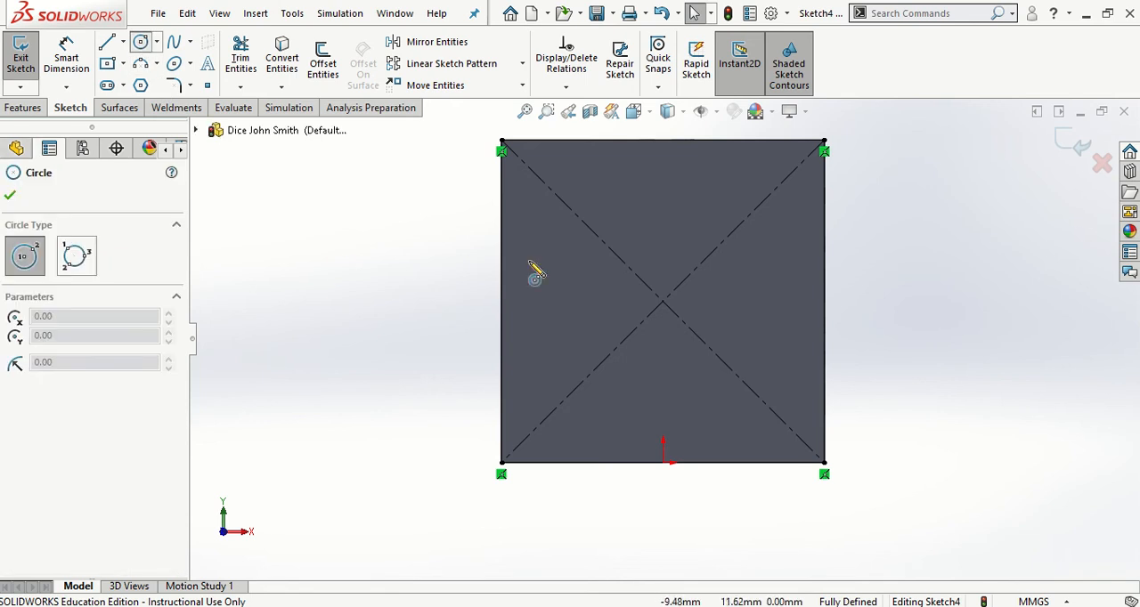
click(586, 226)
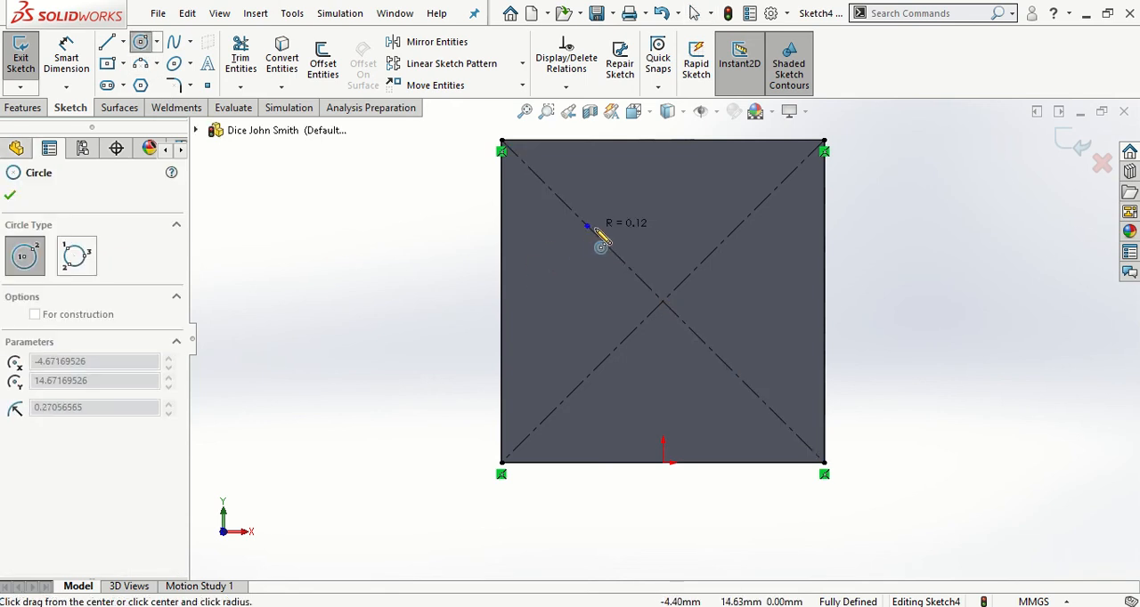
click(622, 260)
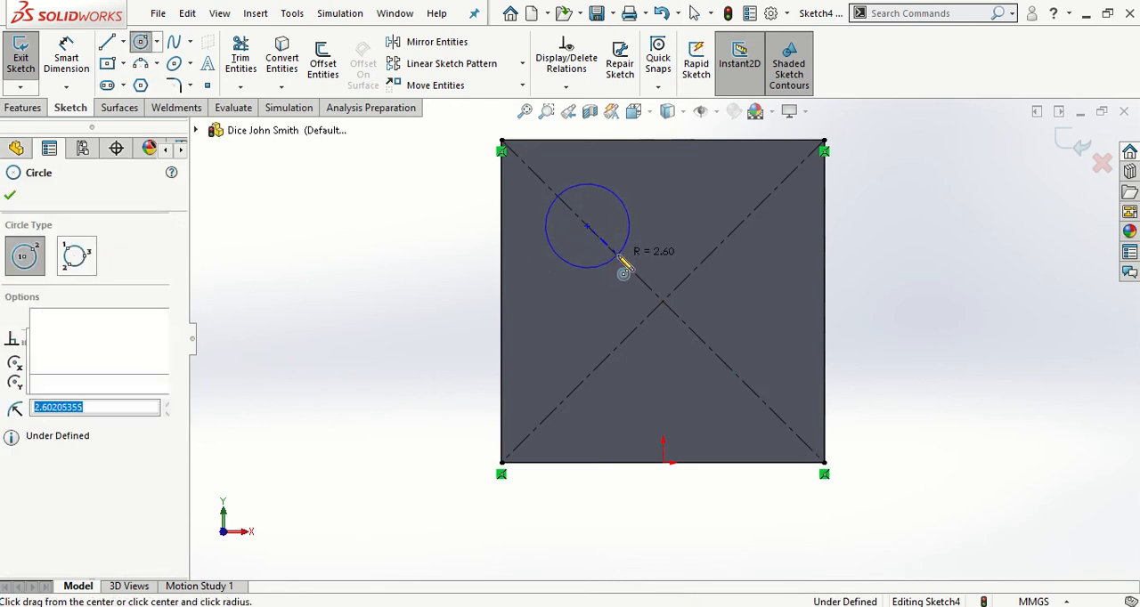
key(Escape)
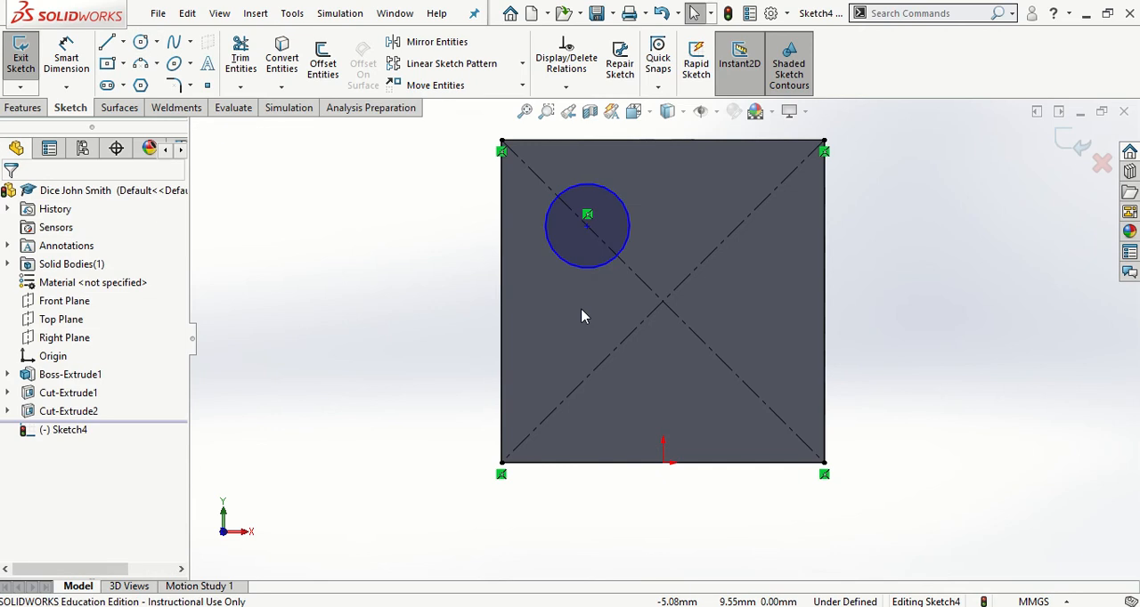
Dimension the circle's diameter as 4 mm
click(65, 58)
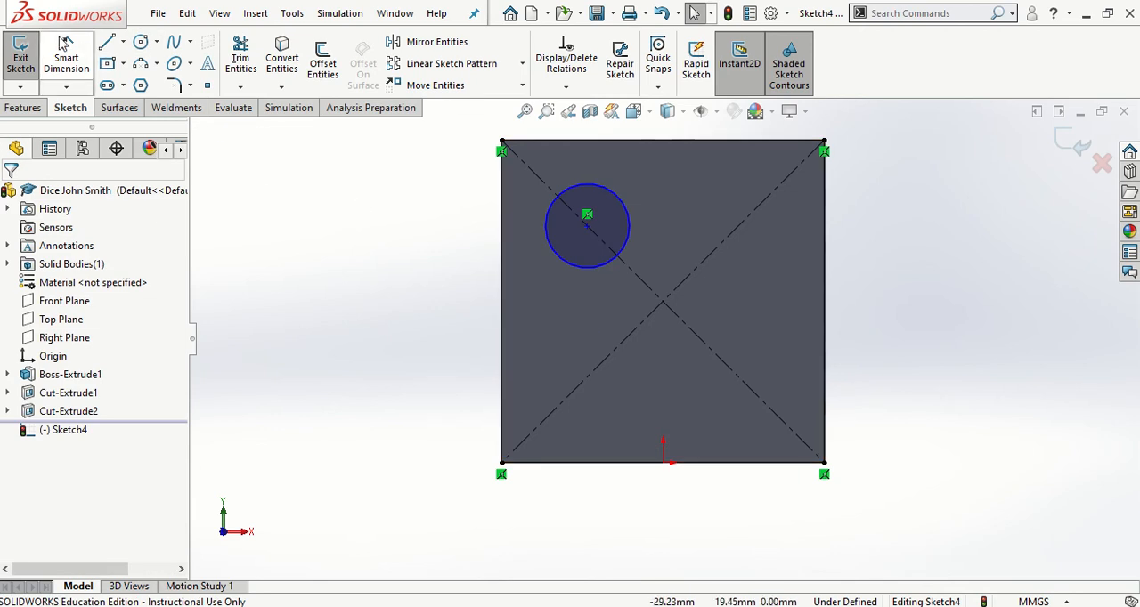
click(579, 257)
click(419, 338)
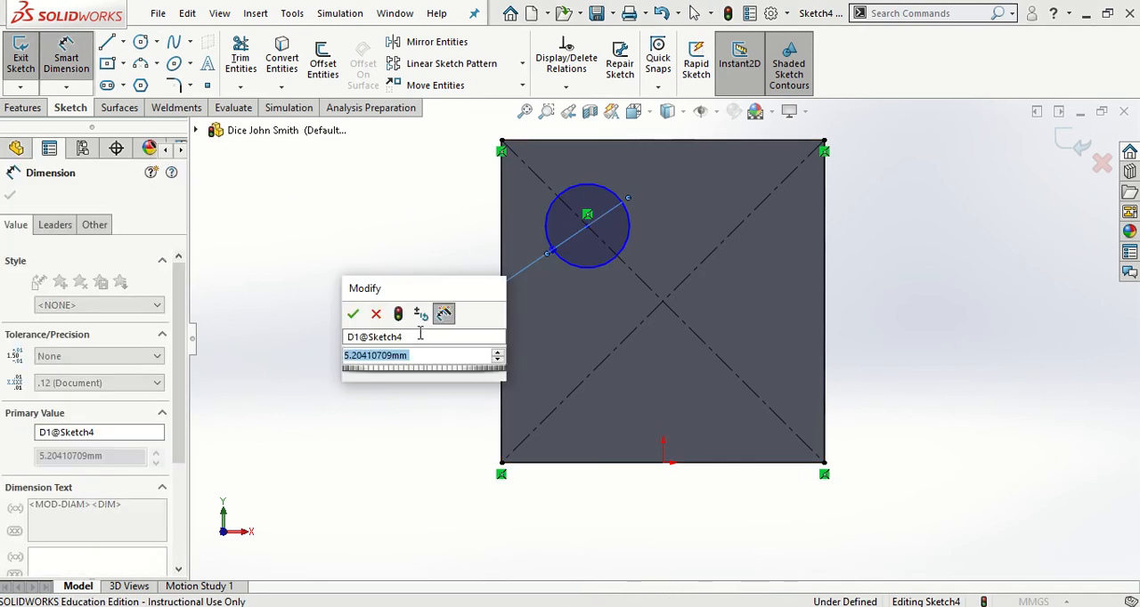
text(4)
key(Return)
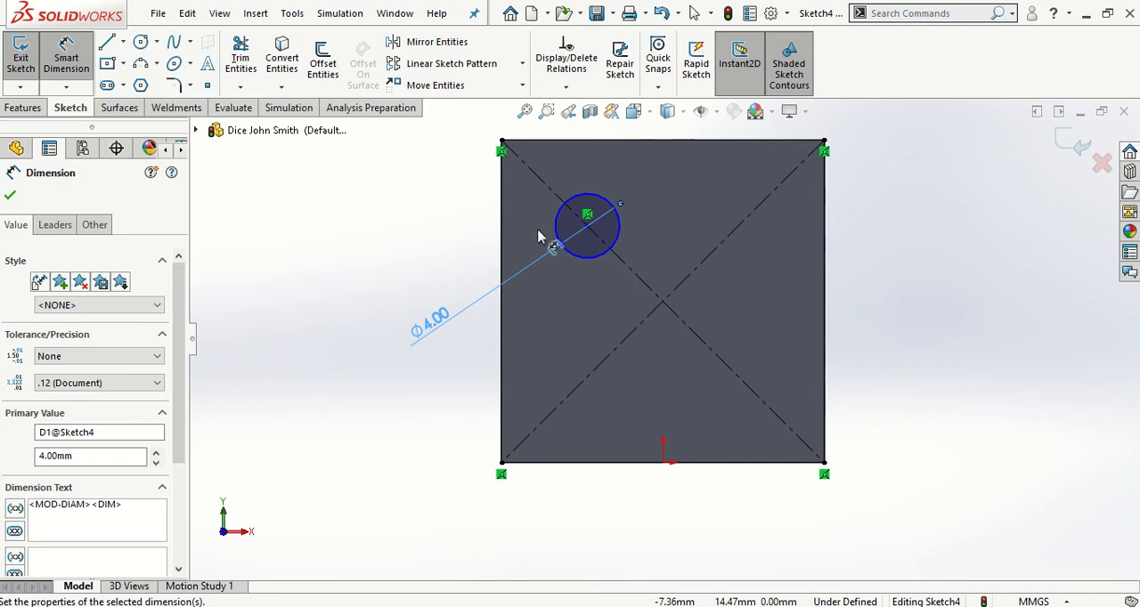
key(Escape)
Dimension the distance from the circle's centre to the face's upper-left corner as 7 mm along the diagonal
click(66, 55)
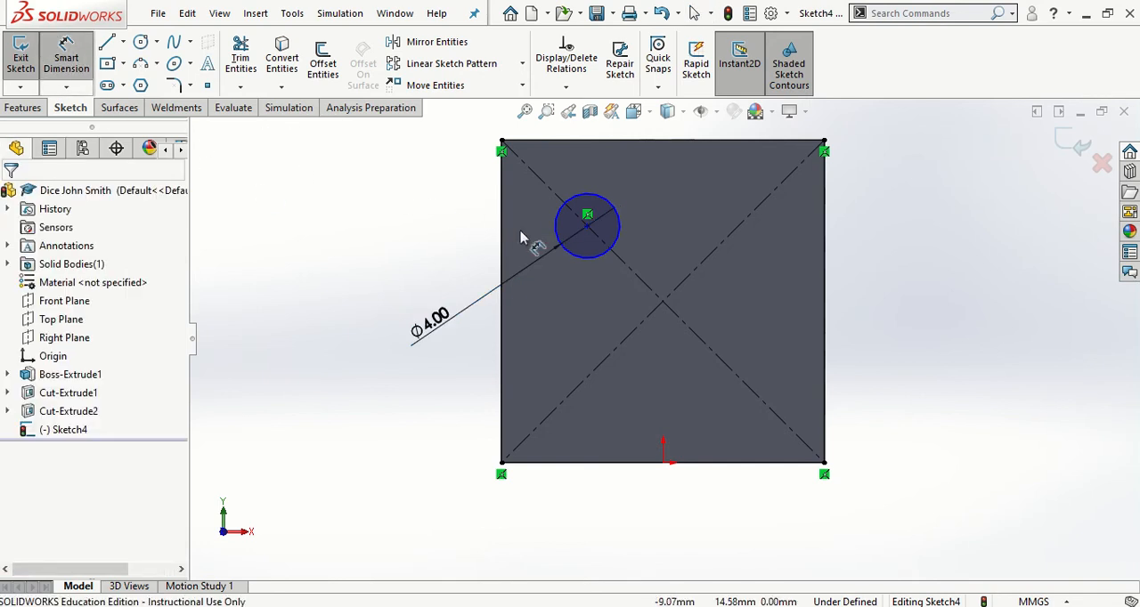
click(584, 221)
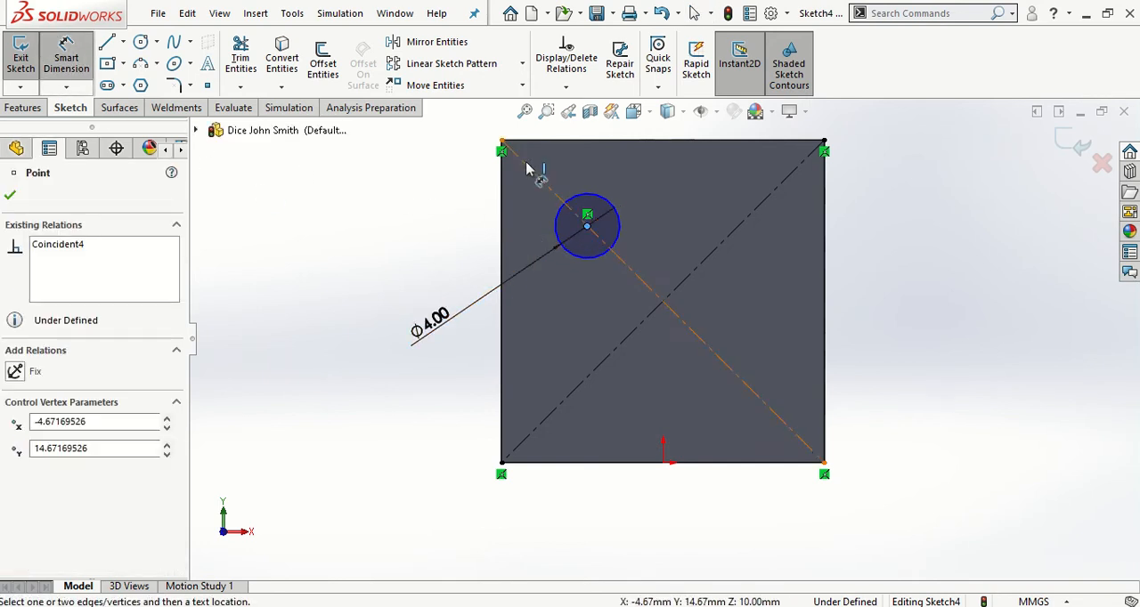
click(502, 147)
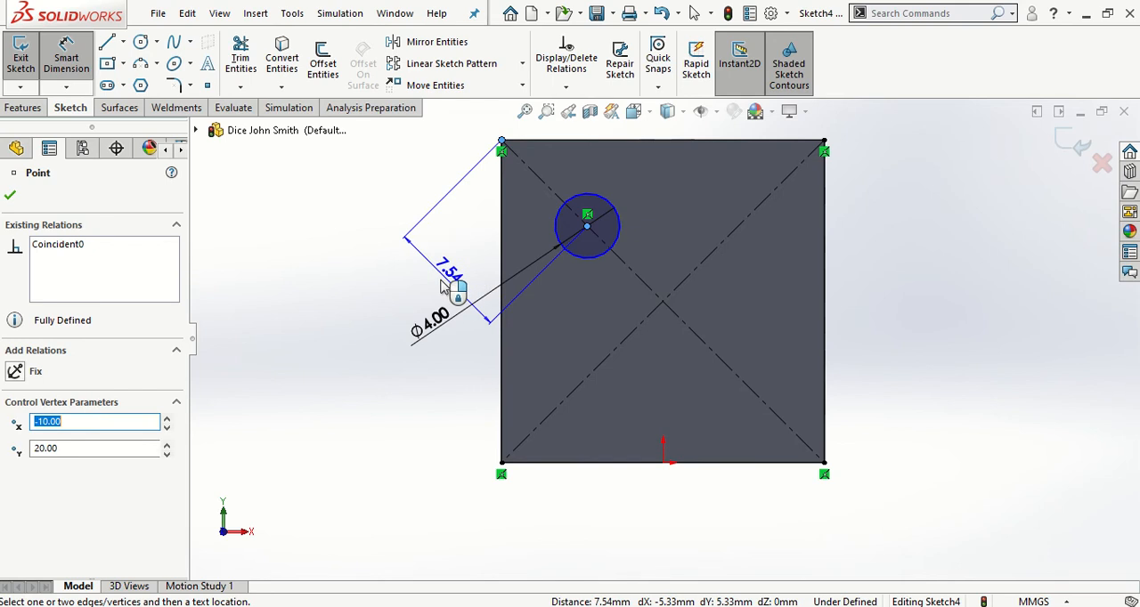
click(442, 283)
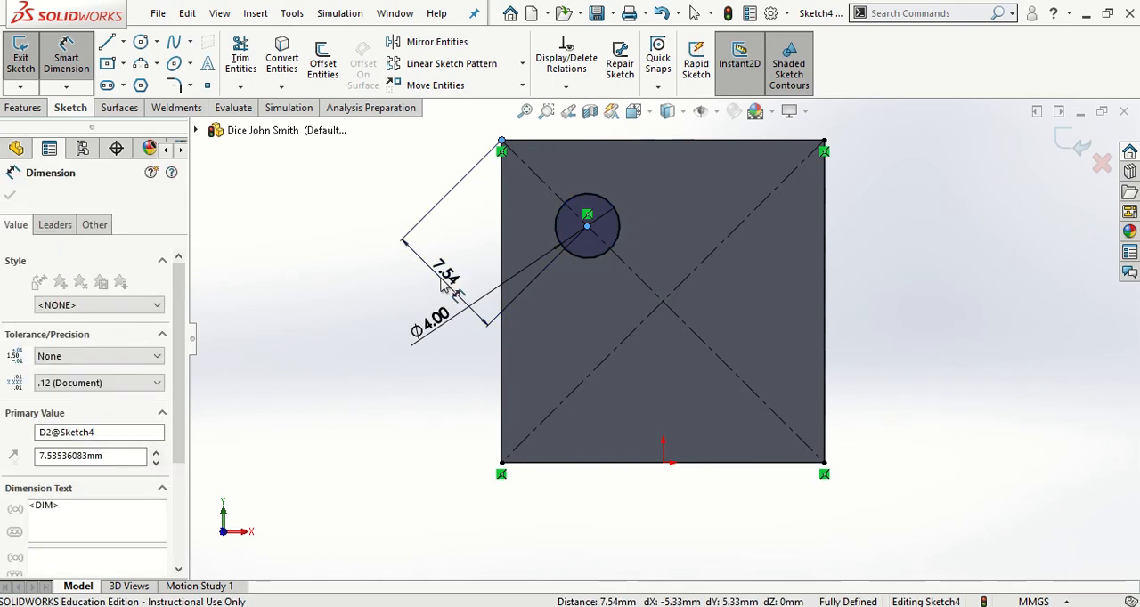
text(7)
key(Return)
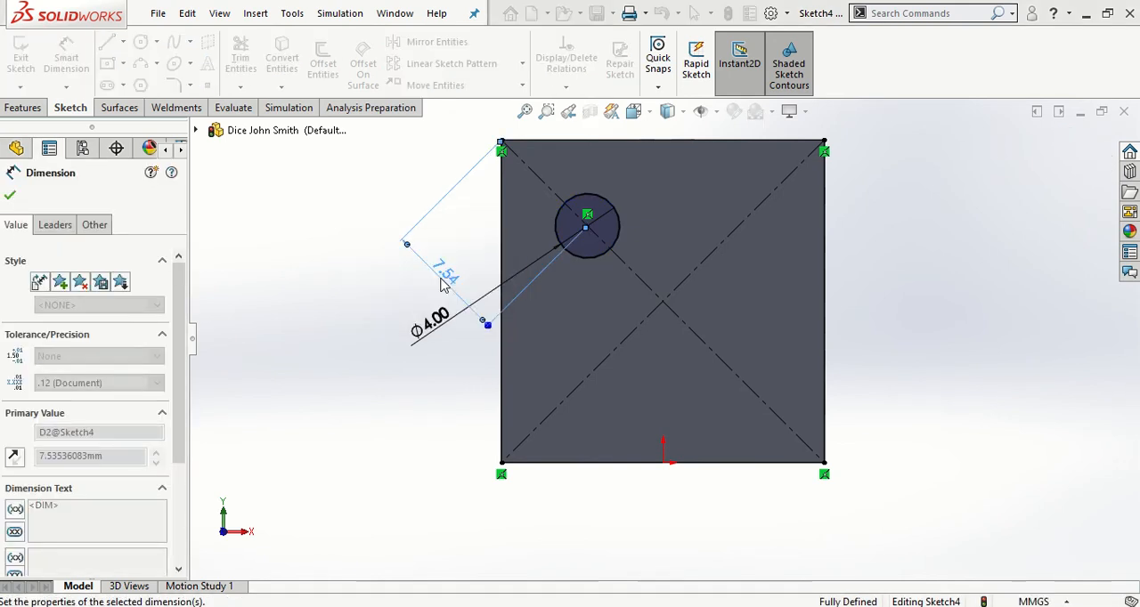
key(Escape)
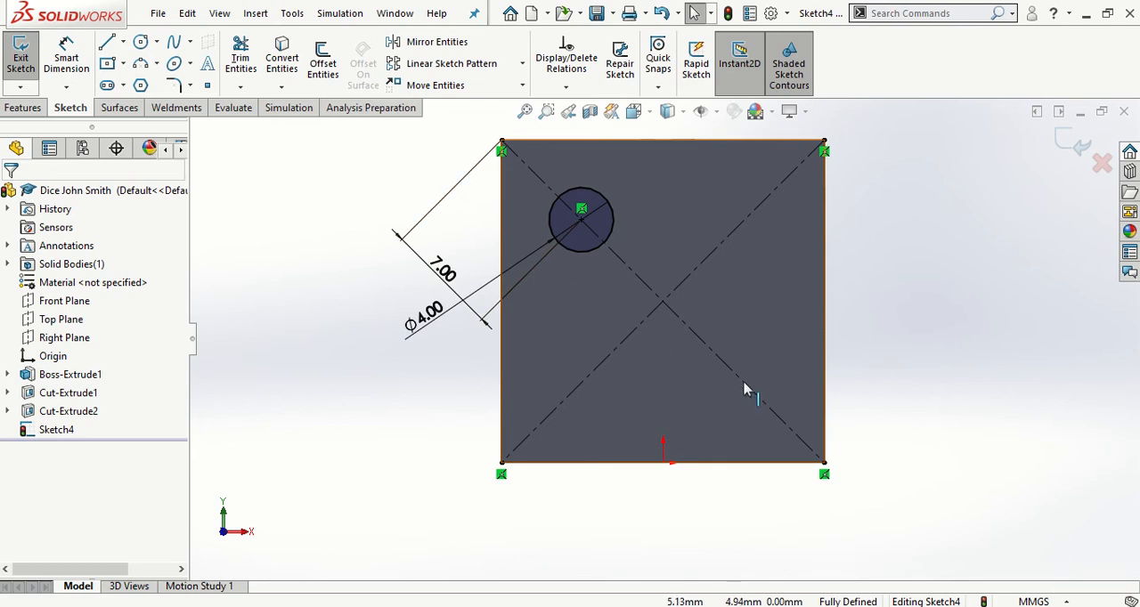
Mirror the 4 mm circle about the opposite diagonal centerline, keeping the original as a copy
click(450, 47)
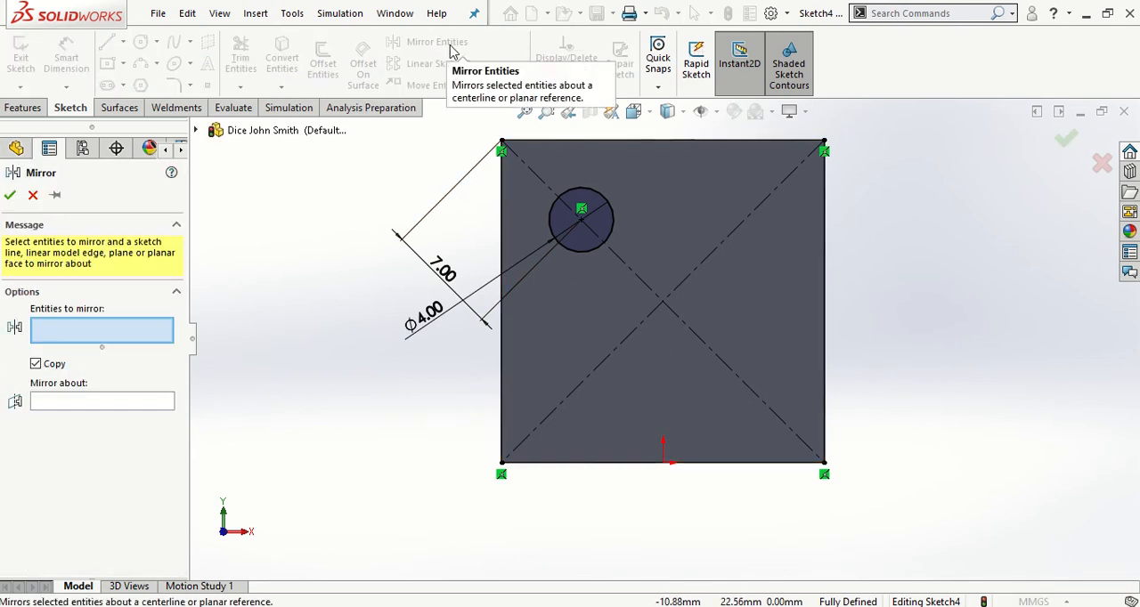
click(613, 225)
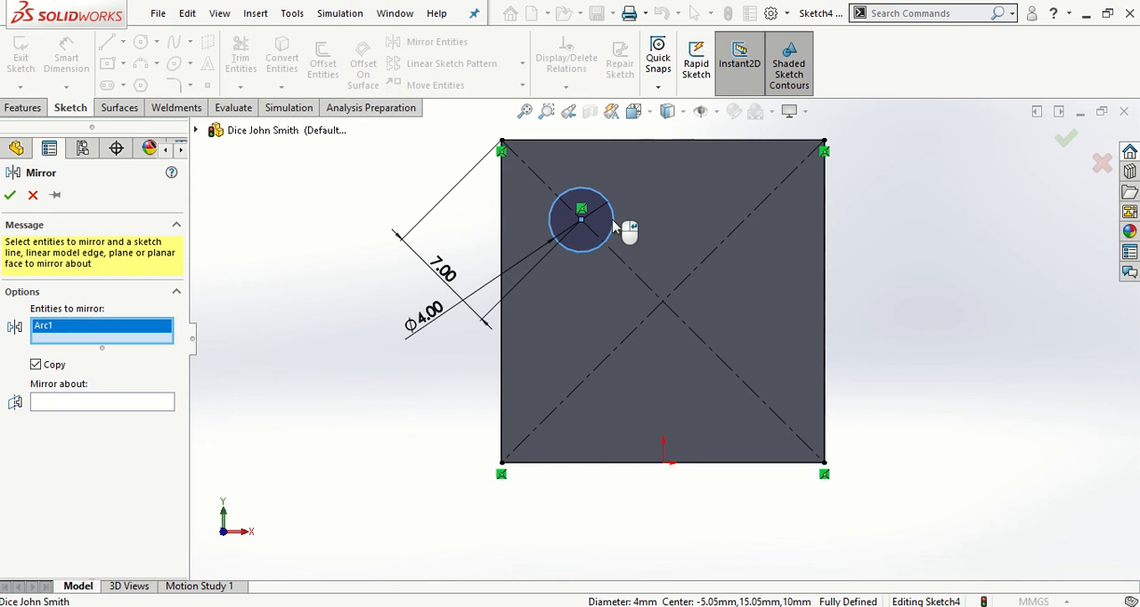
click(75, 403)
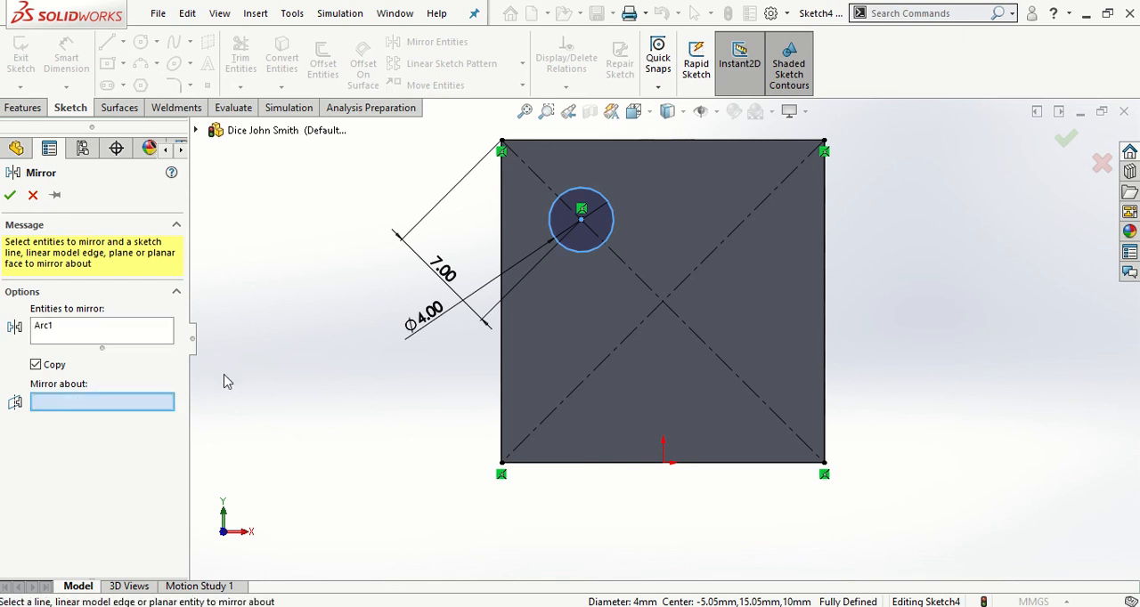
click(611, 364)
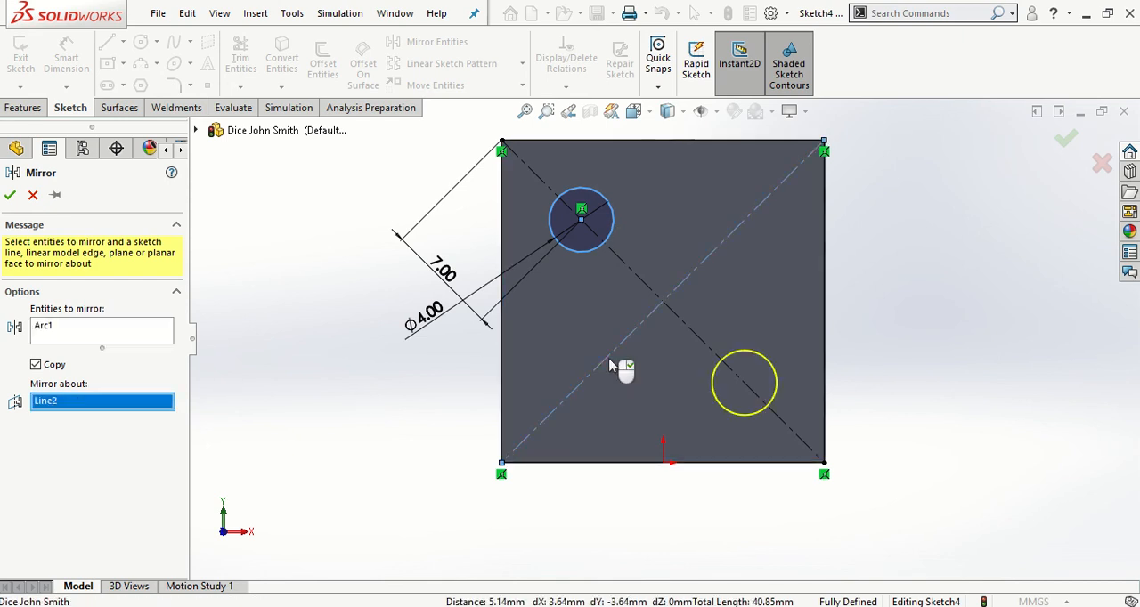
click(11, 196)
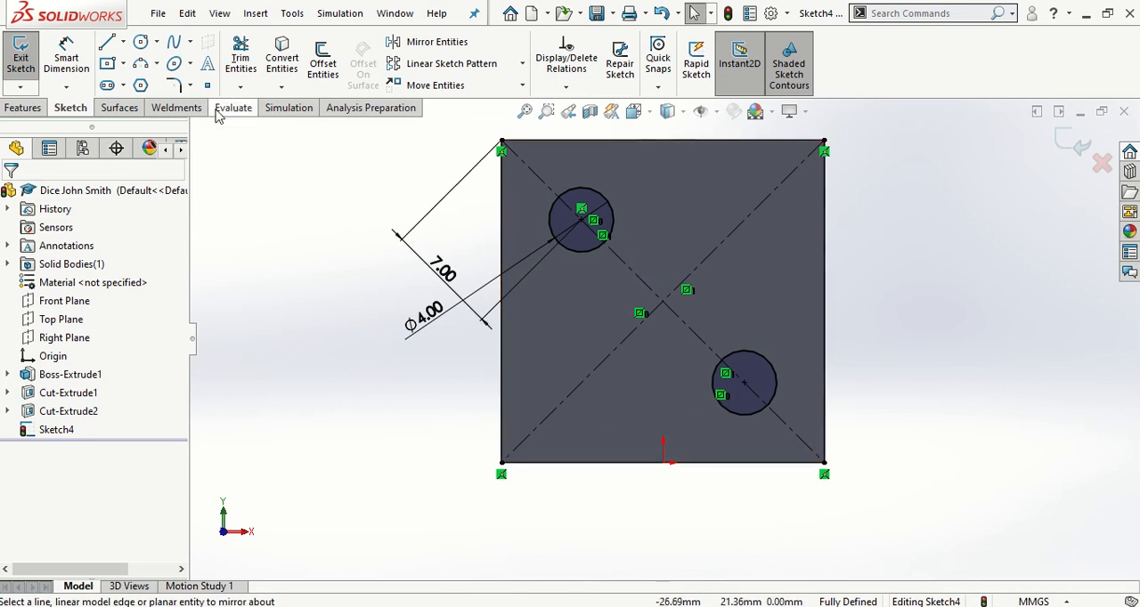
Cut the two circles into the front face with a Blind Extruded Cut 0.50 mm deep
click(24, 107)
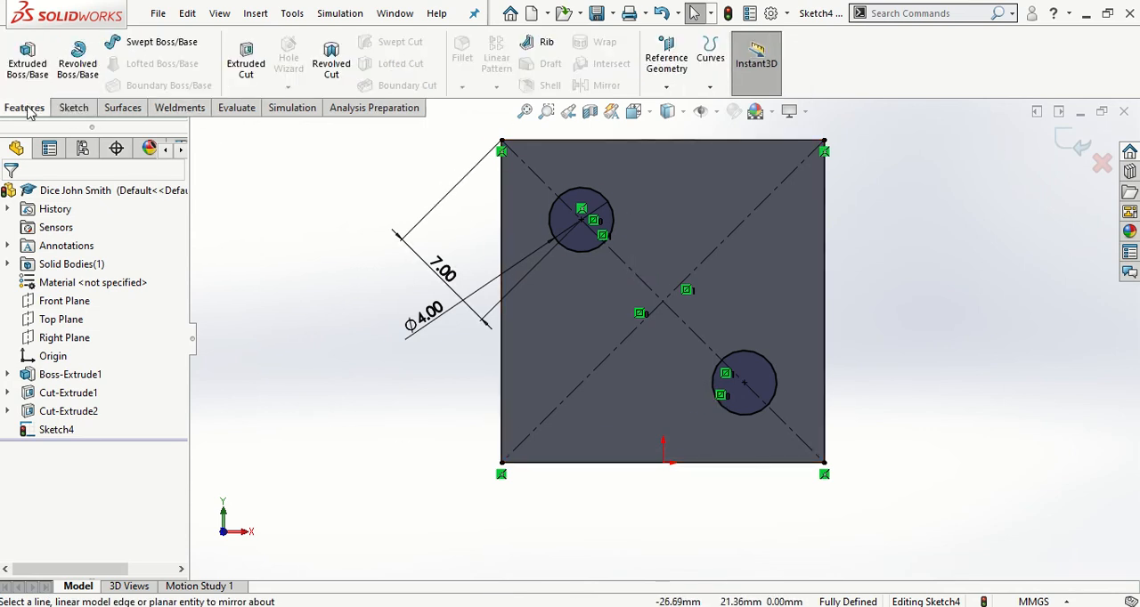
click(238, 71)
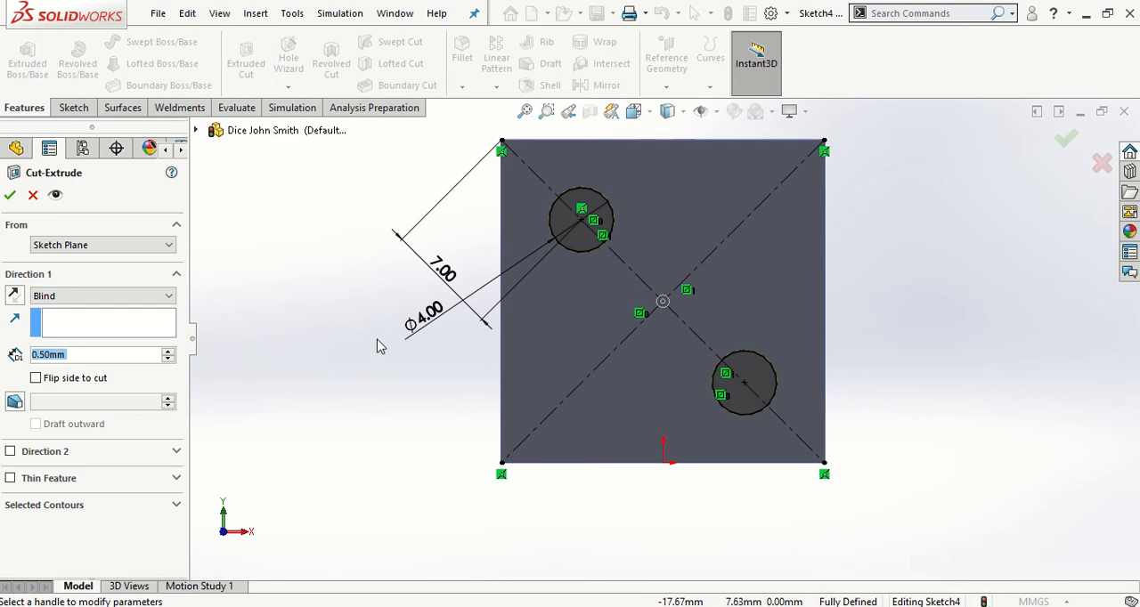
mouse_move(363, 336)
middle_down()
mouse_move(373, 326)
mouse_move(453, 348)
mouse_move(460, 380)
middle_up()
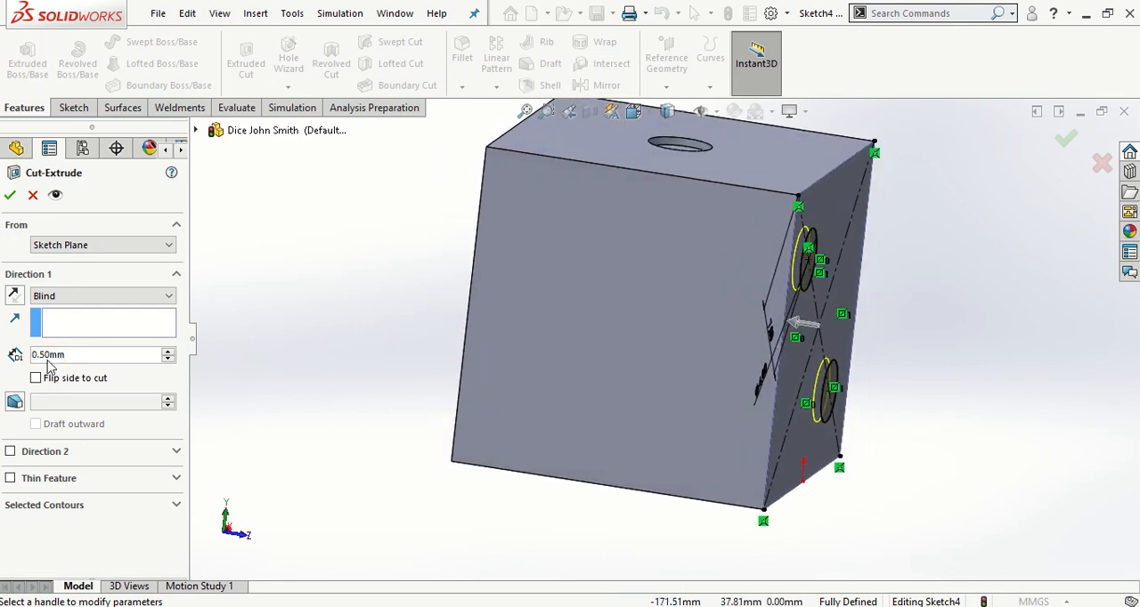
click(9, 195)
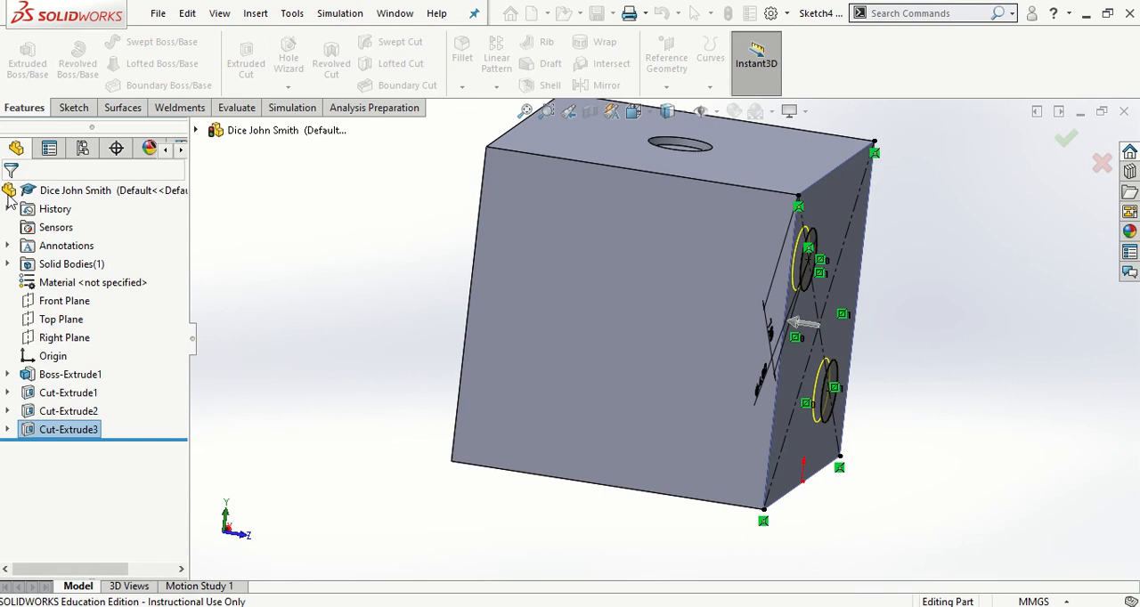
click(352, 309)
Start a new sketch on the cube's blank bottom face, viewed normal to it
middle_drag(440, 294, 314, 352)
scroll(747, 268, up, 3)
middle_drag(746, 270, 738, 364)
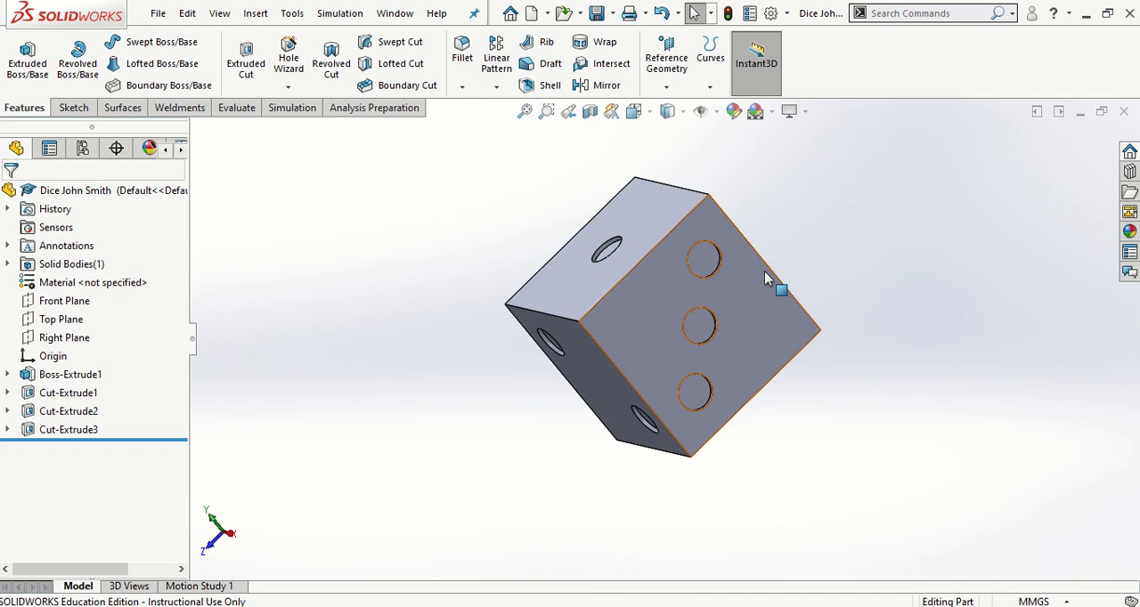
middle_drag(682, 442, 564, 253)
click(722, 375)
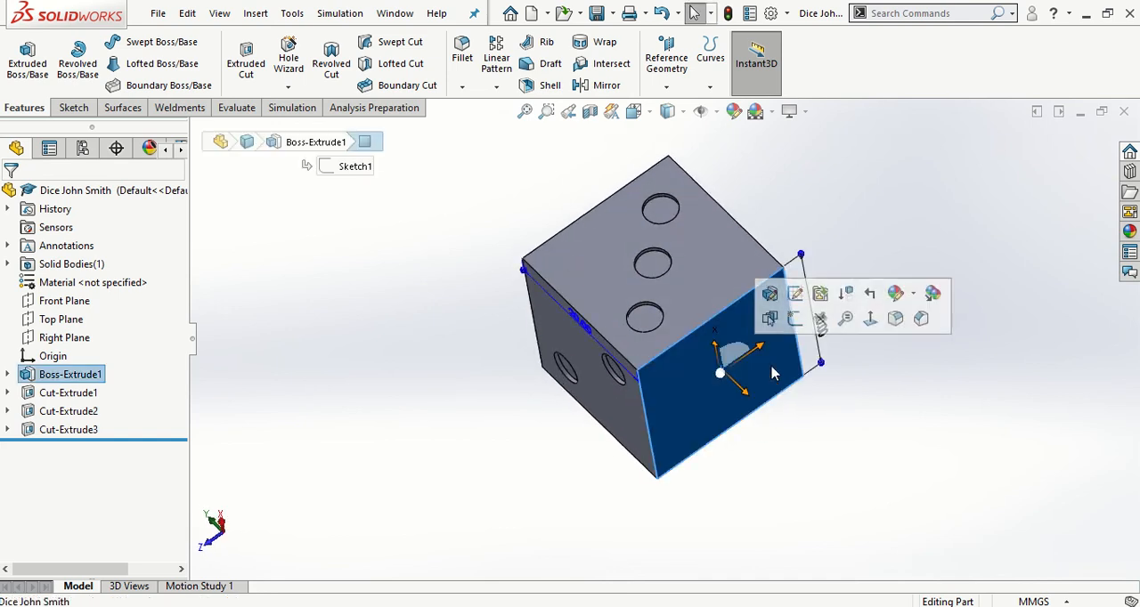
click(868, 320)
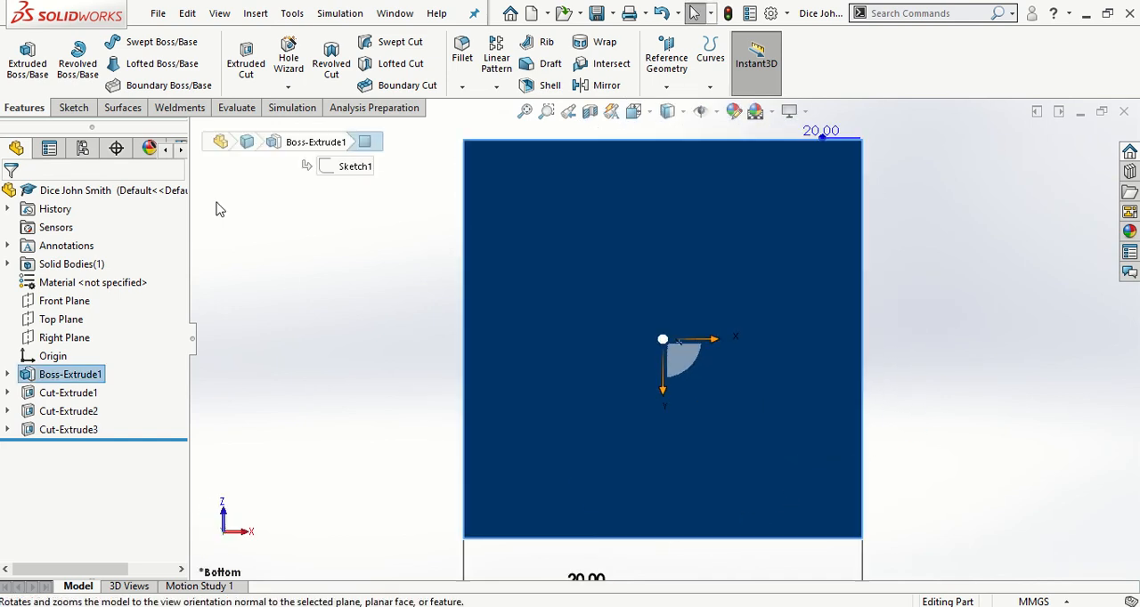
click(60, 107)
click(23, 64)
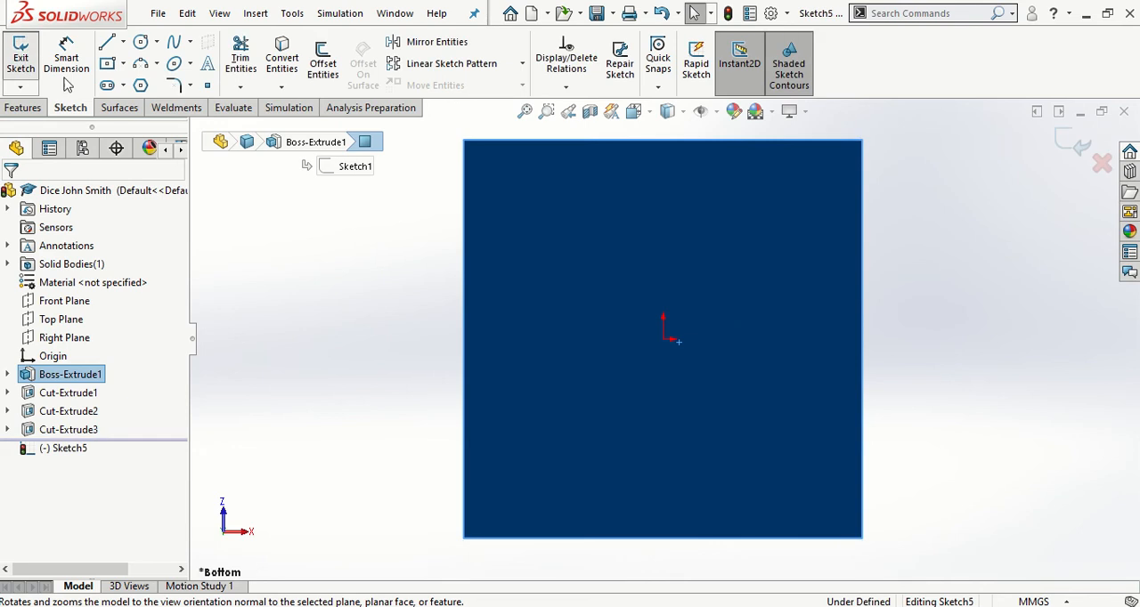
click(324, 315)
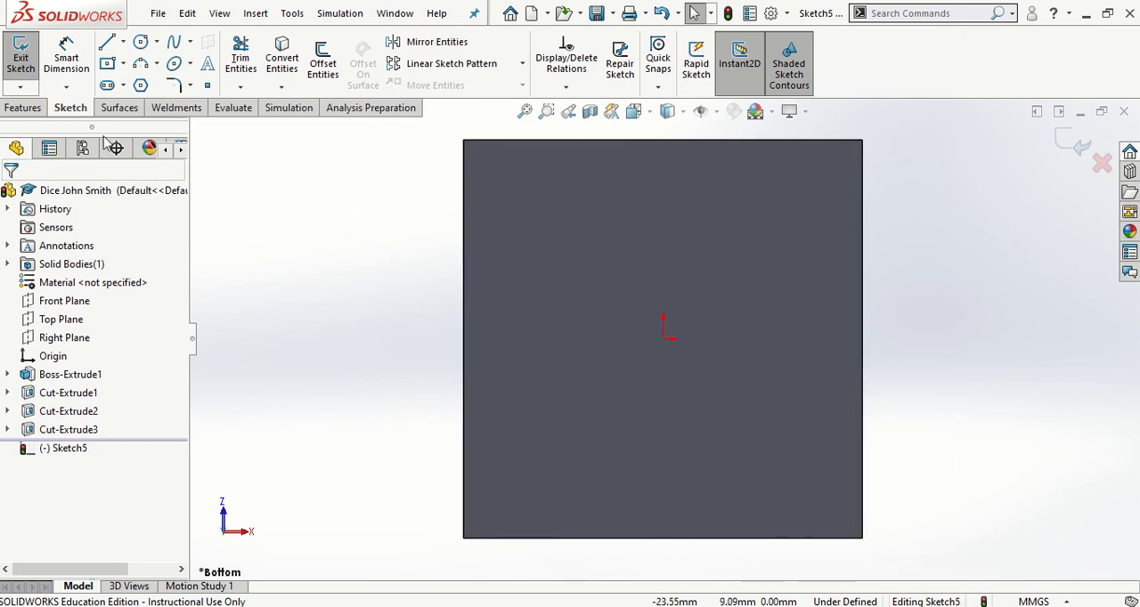
Draw two diagonal centerlines across the bottom face, each joining a pair of opposite corners
click(124, 43)
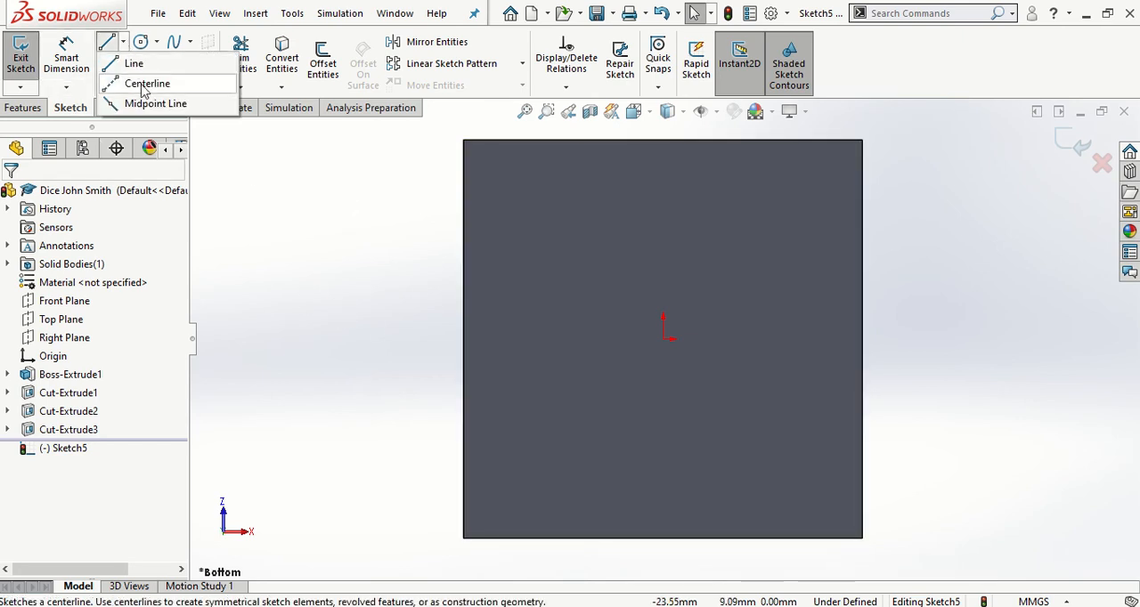
click(138, 81)
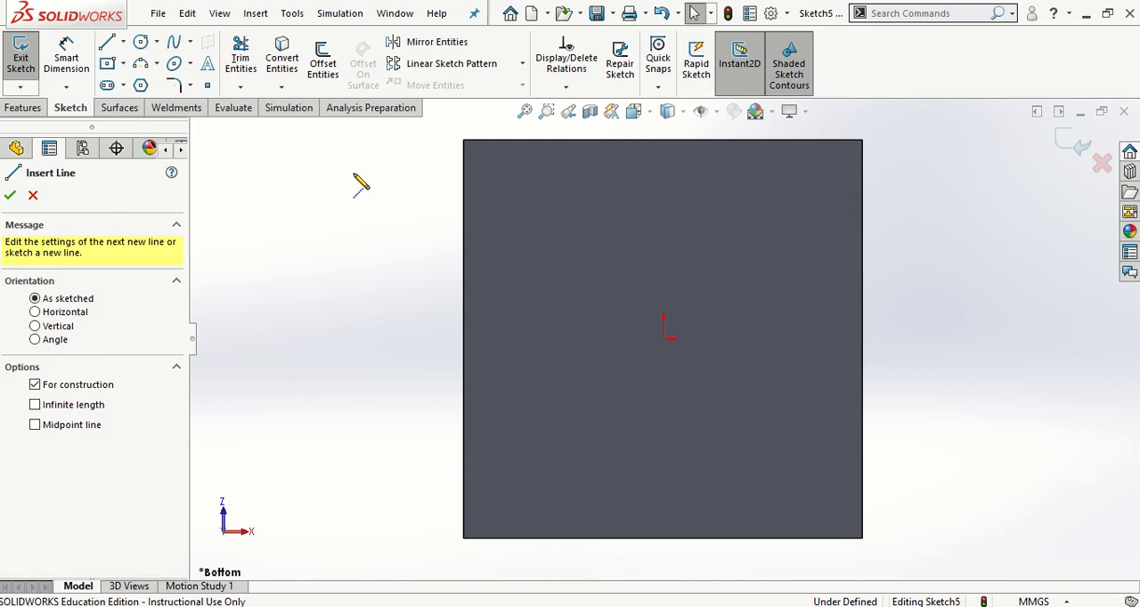
click(463, 140)
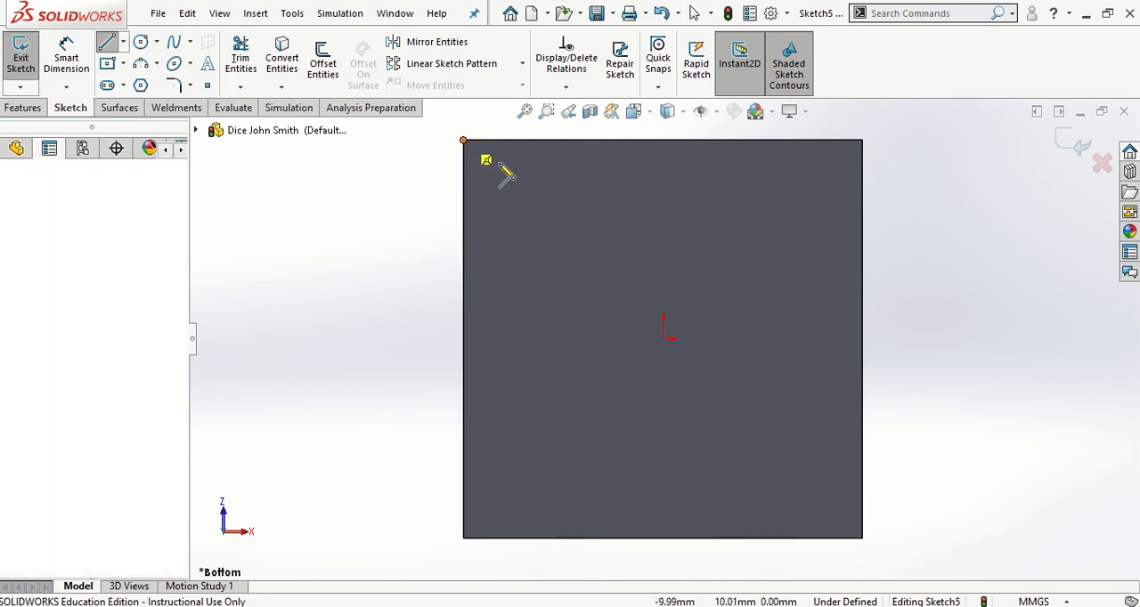
click(862, 537)
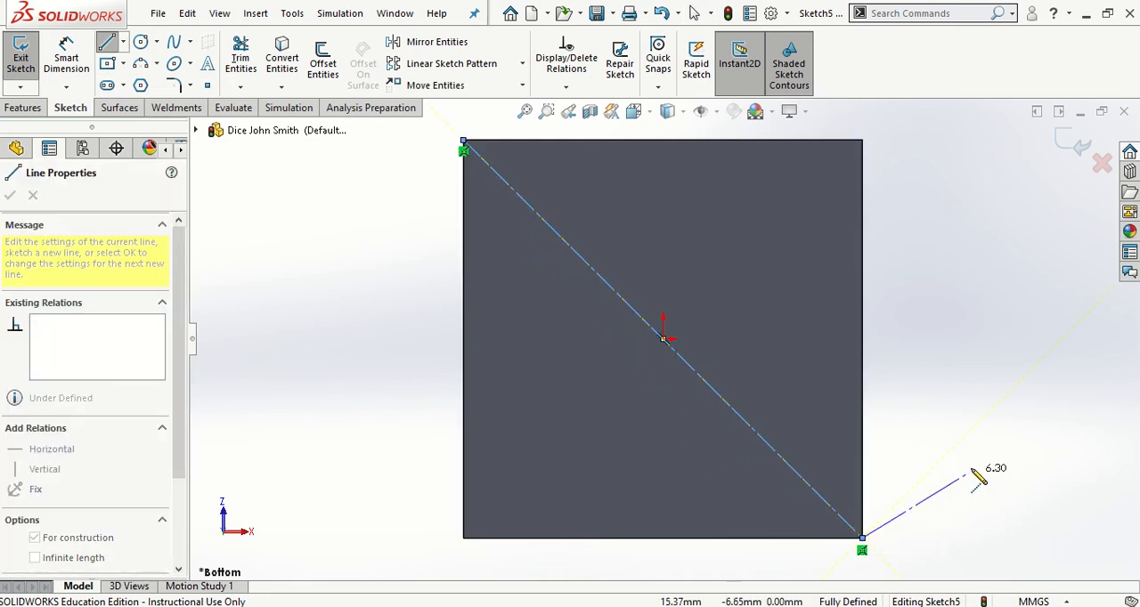
key(Escape)
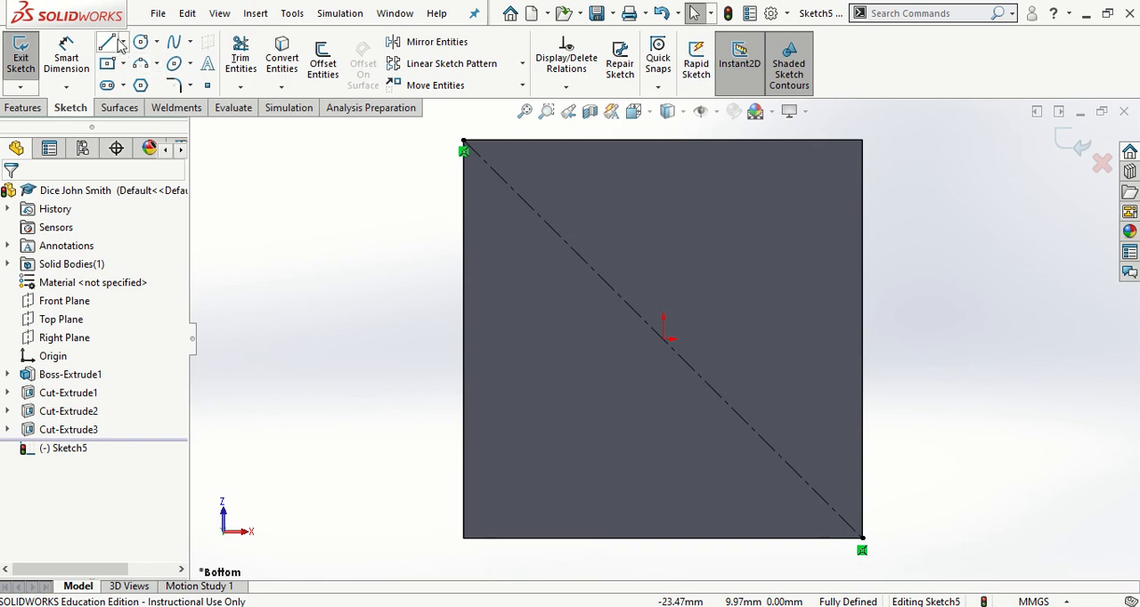
click(123, 42)
click(149, 84)
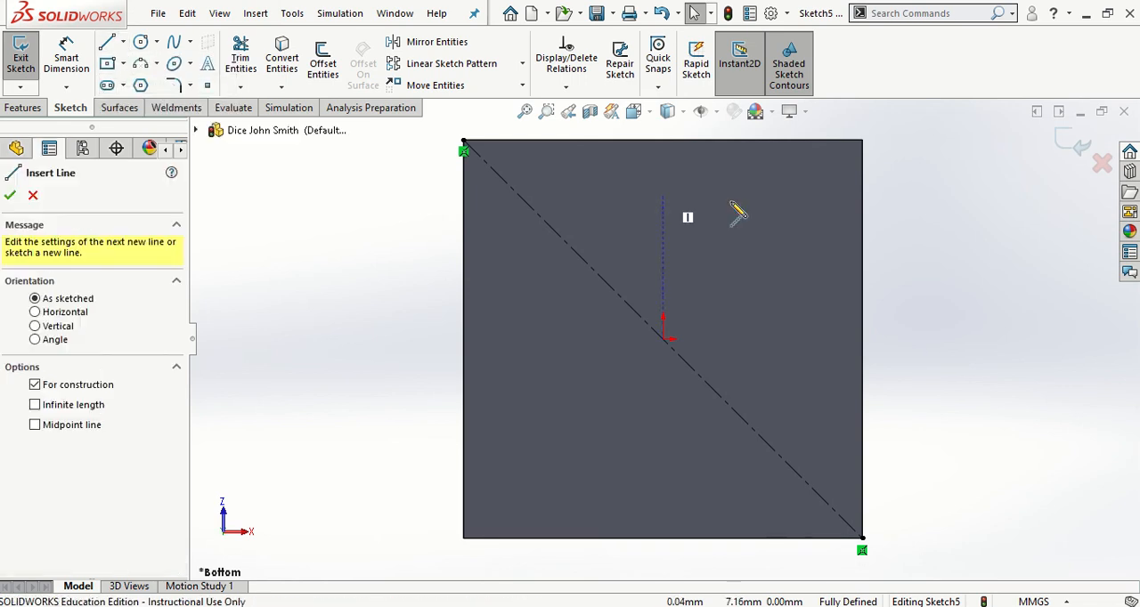
click(861, 140)
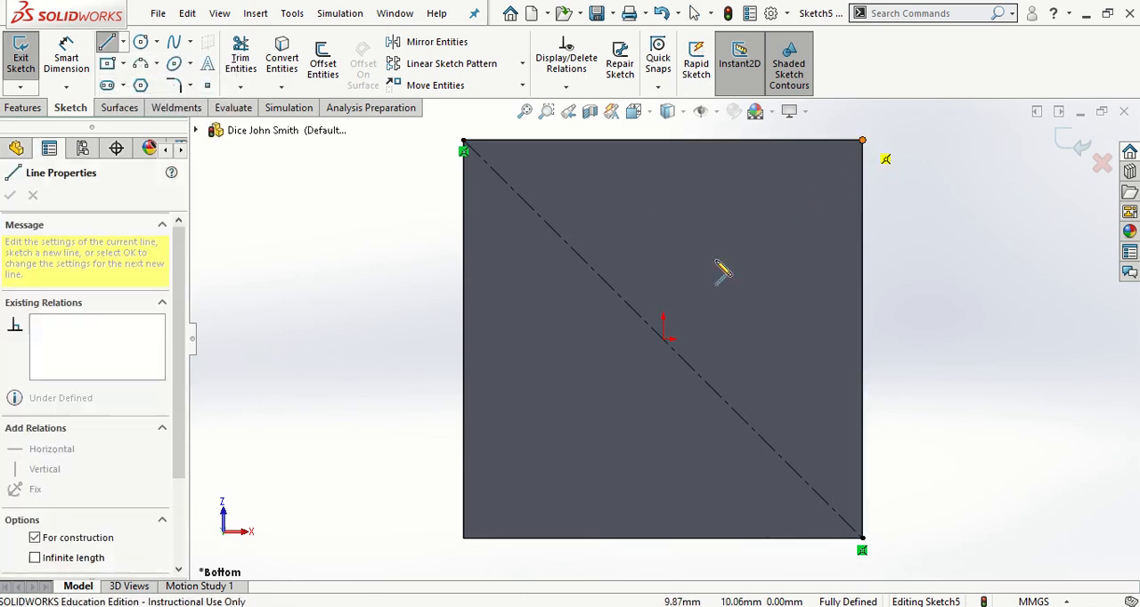
click(462, 538)
key(Escape)
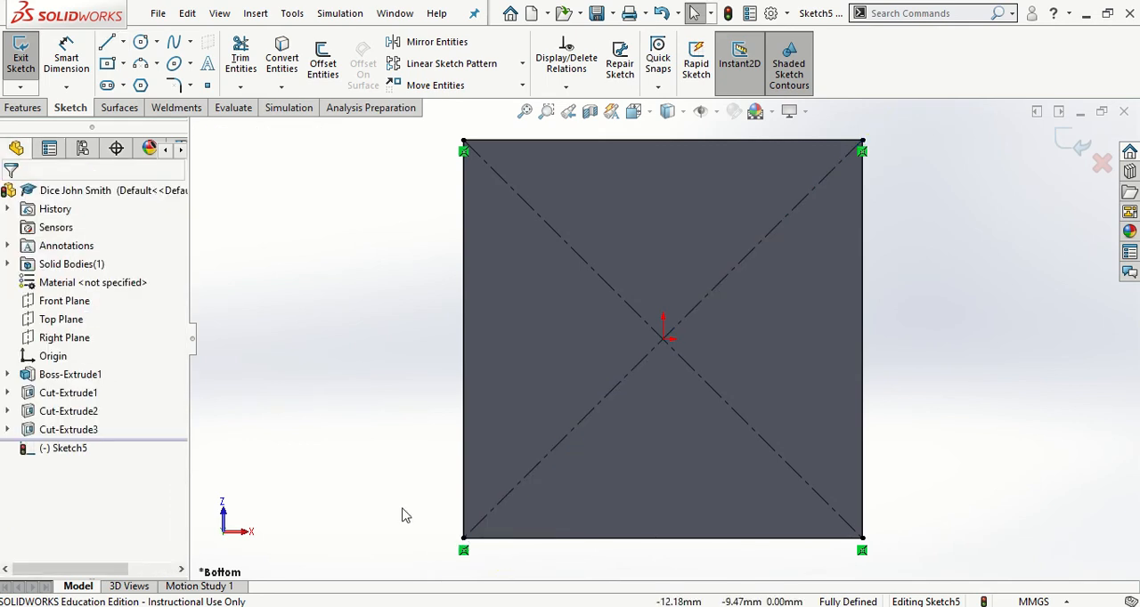
Draw a circle centred on the diagonal centerline near the bottom face's upper-right corner and dimension its diameter to 4 mm
click(139, 42)
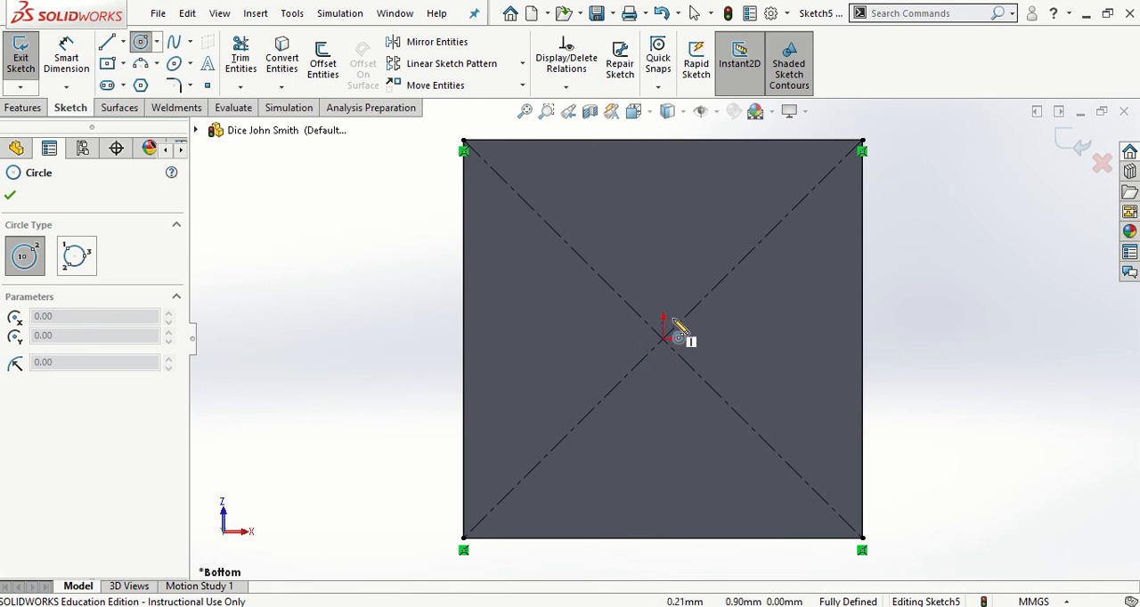
click(791, 211)
click(802, 242)
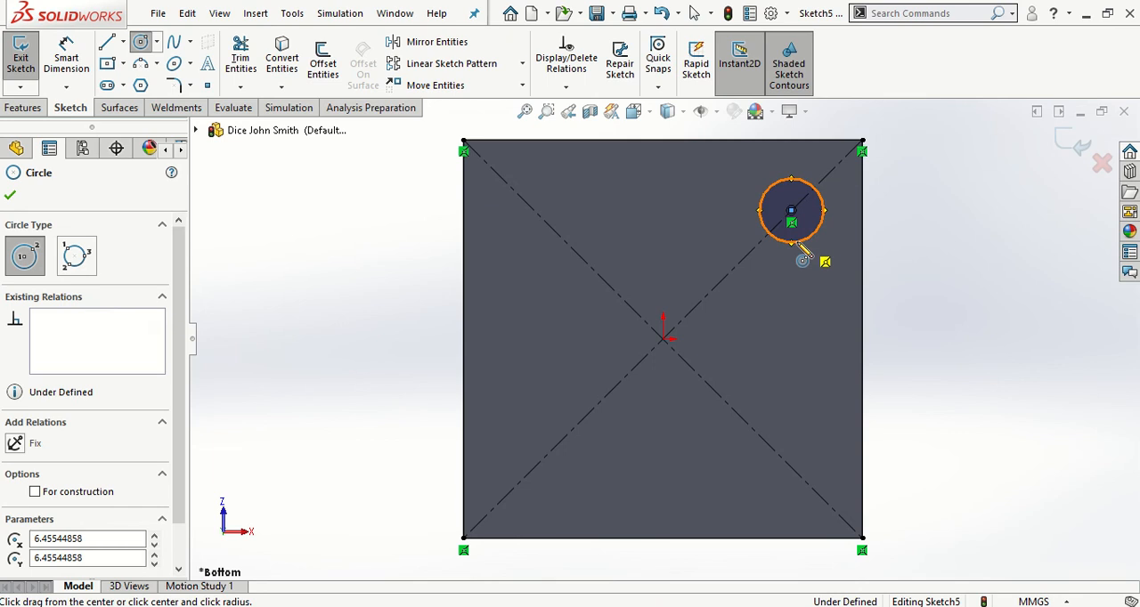
key(Escape)
click(75, 72)
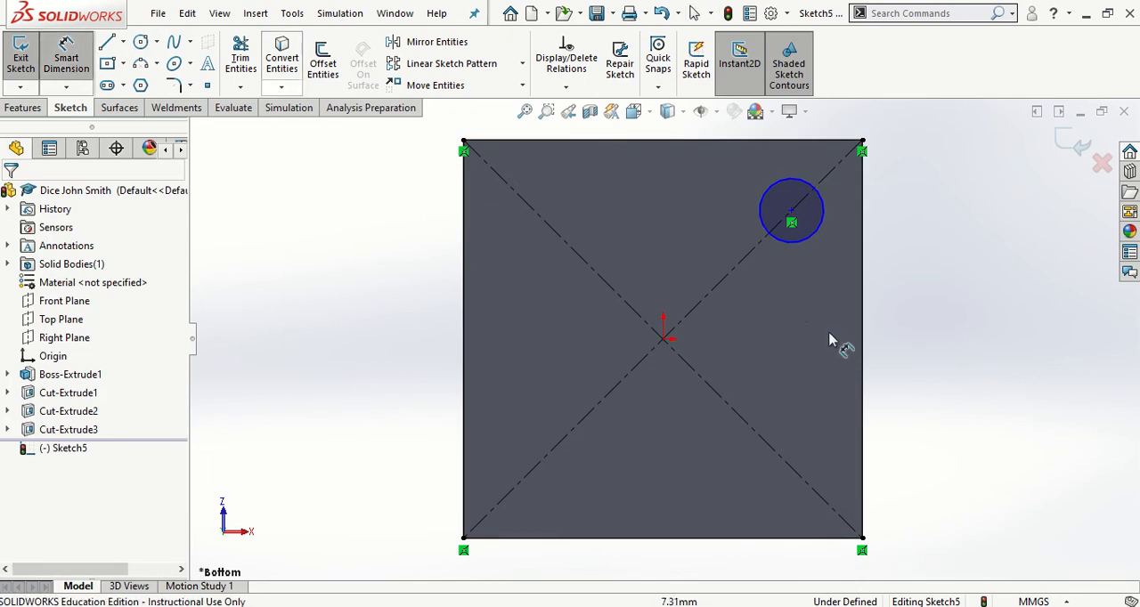
click(806, 238)
click(937, 243)
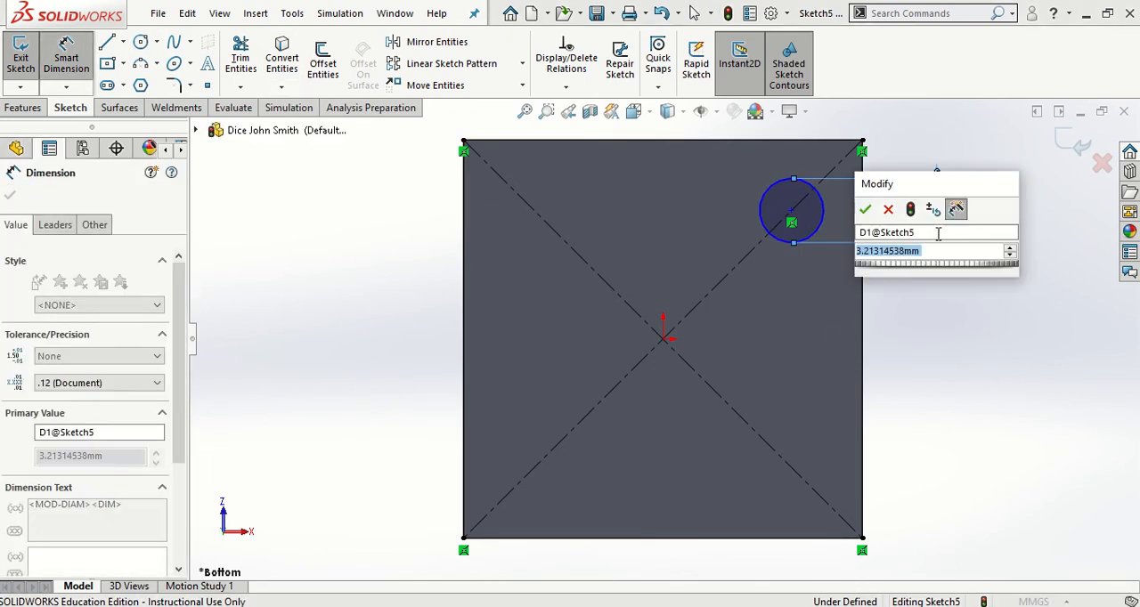
text(4)
key(Return)
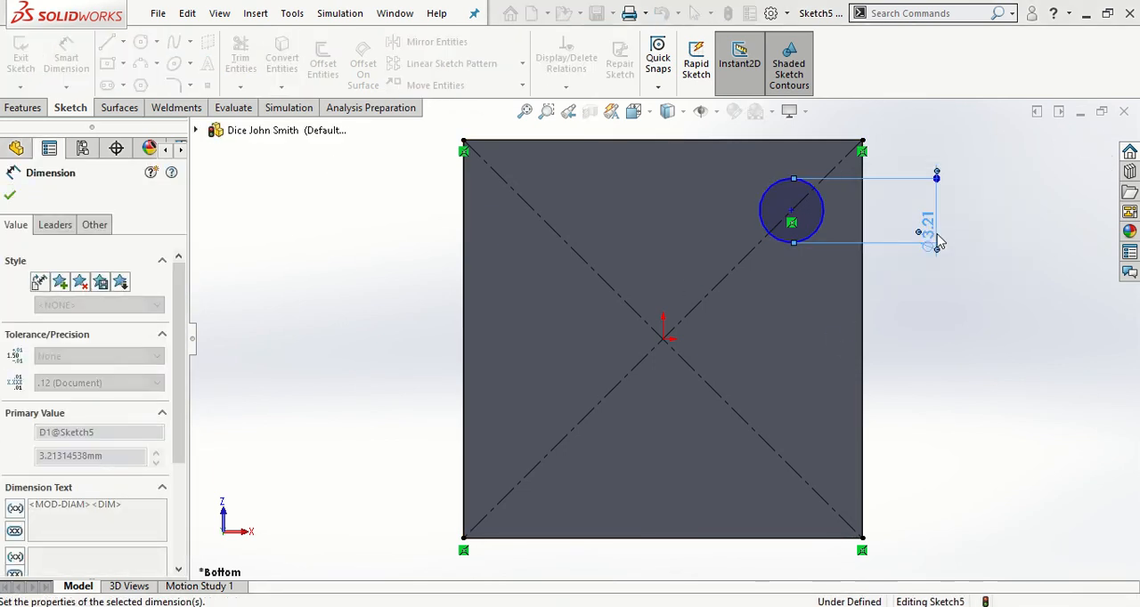
key(Escape)
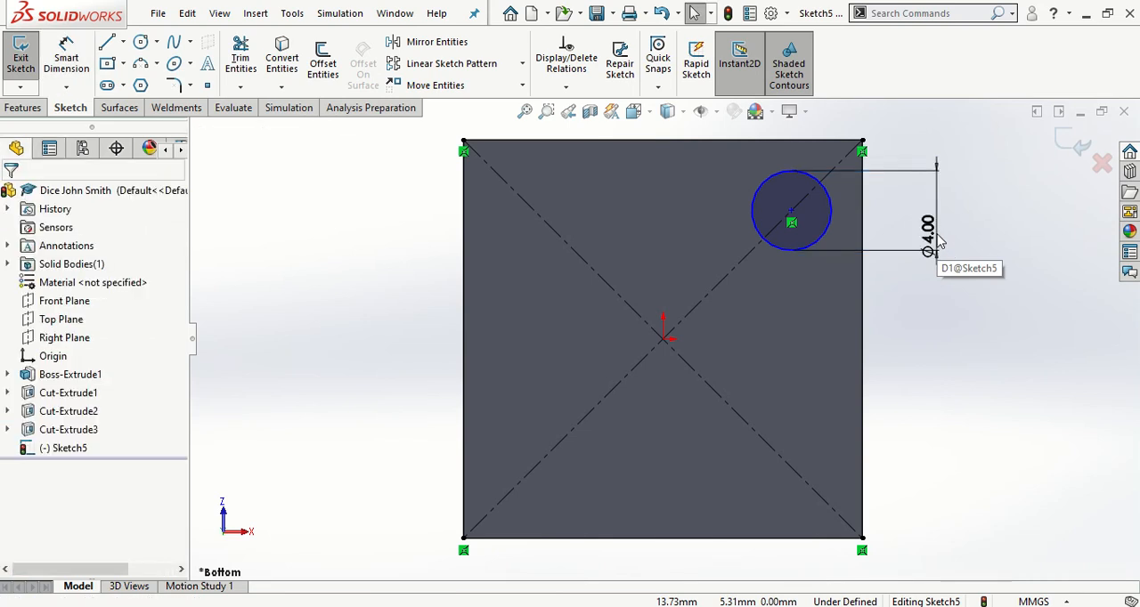
Dimension the distance from the circle's centre to the face's upper-right corner as 7 mm
click(66, 58)
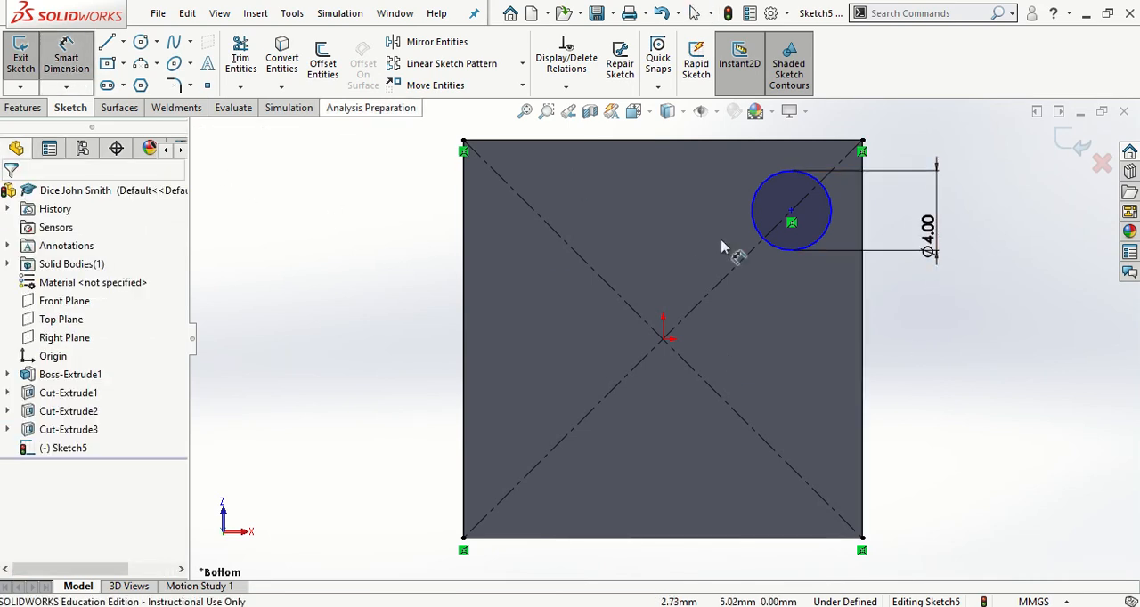
click(790, 212)
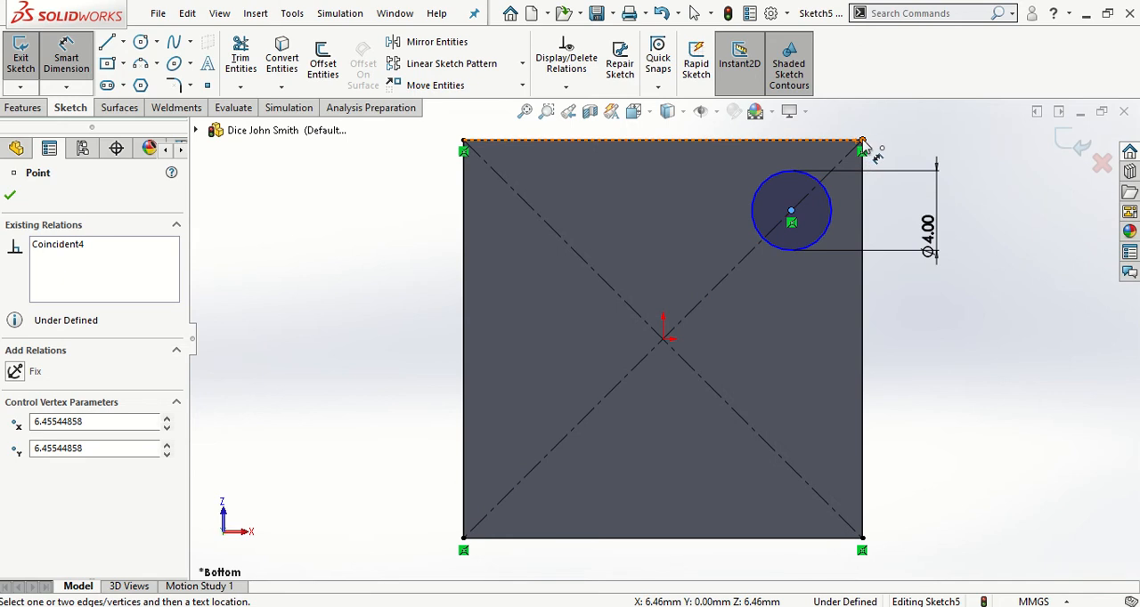
click(863, 142)
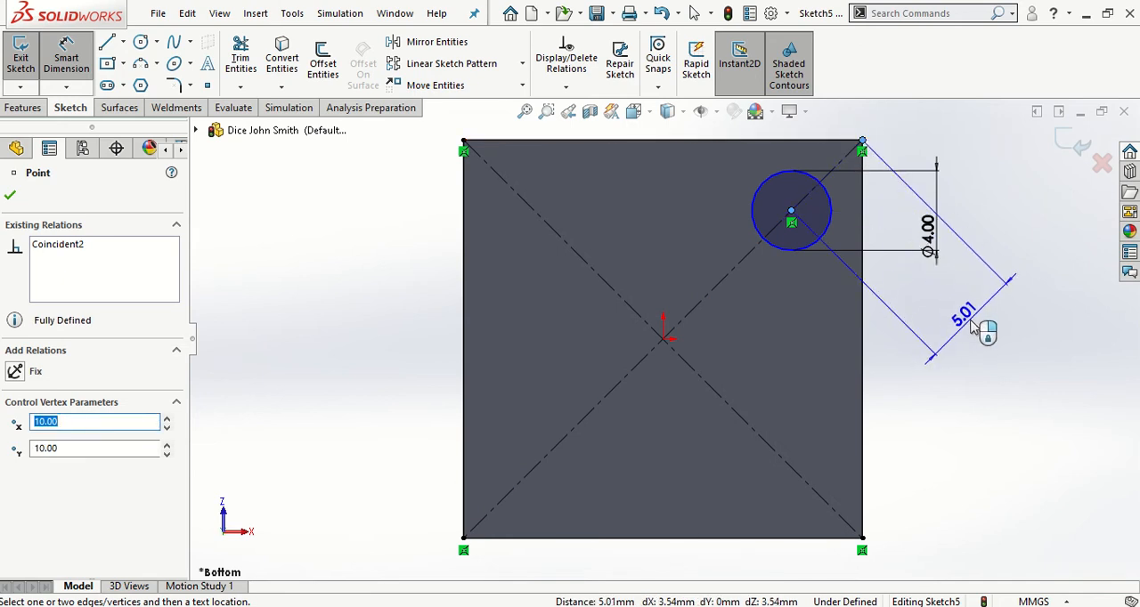
click(972, 326)
text(7)
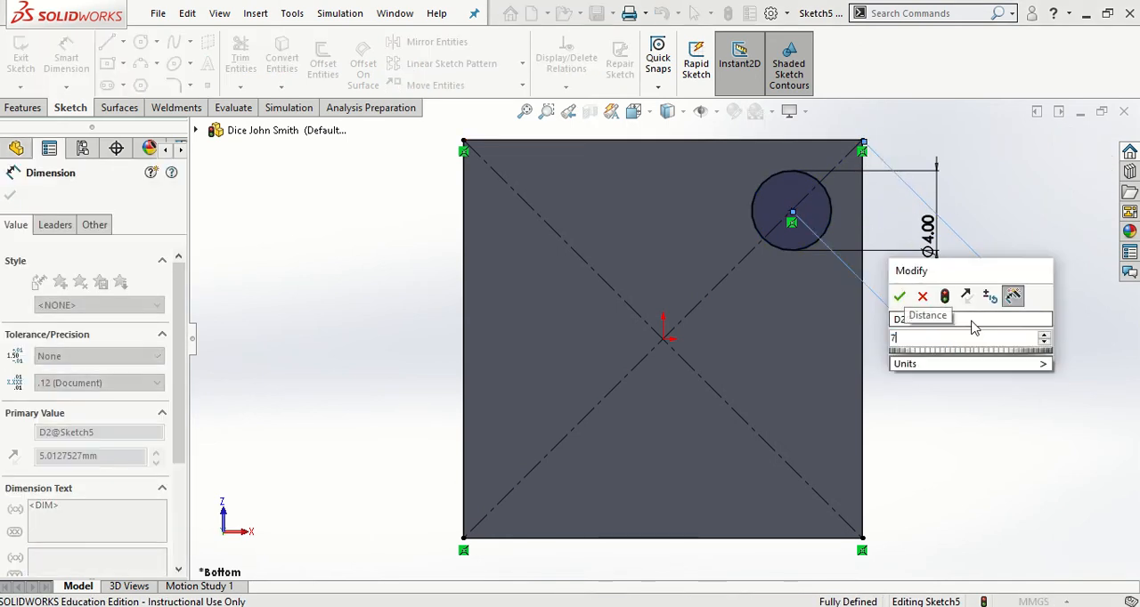
key(Return)
click(980, 382)
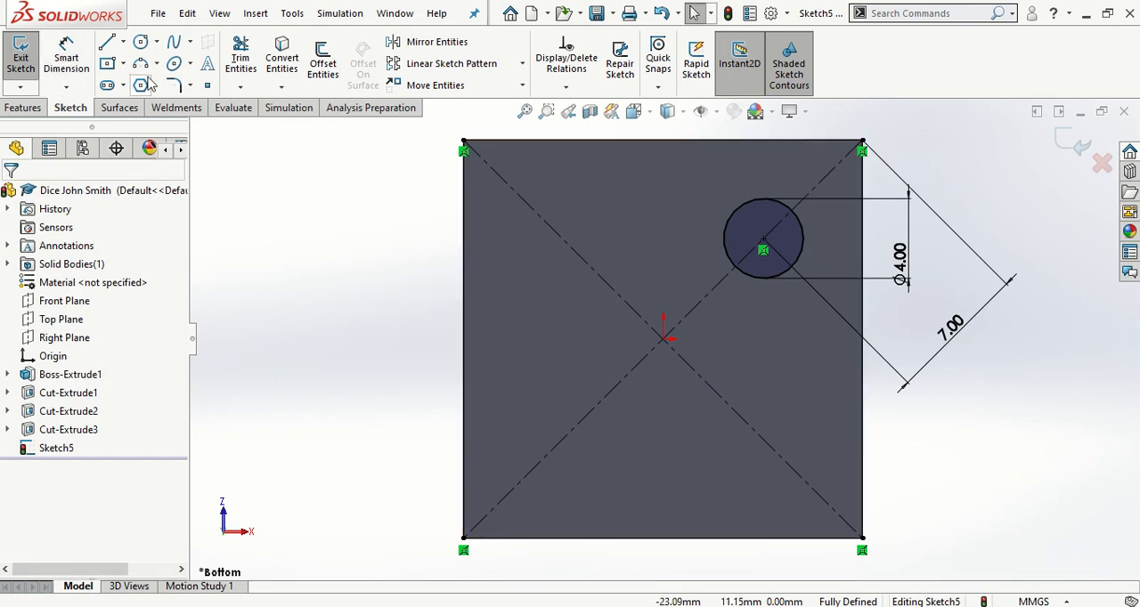
Mirror the upper-right circle about the diagonal centerline running from upper left to lower right, keeping the original as a copy
click(431, 42)
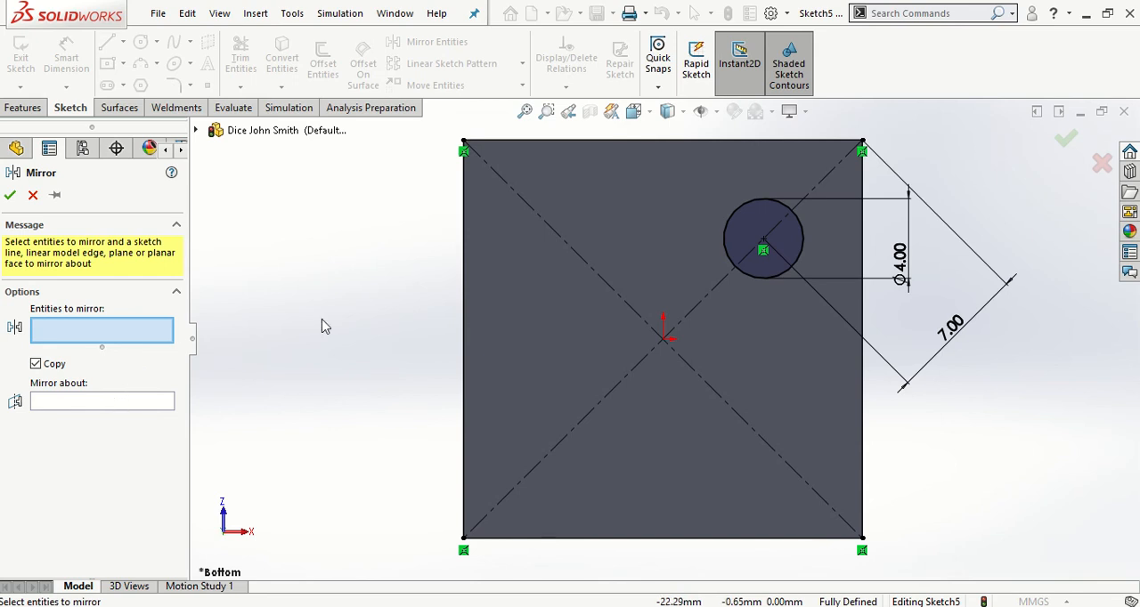
click(728, 242)
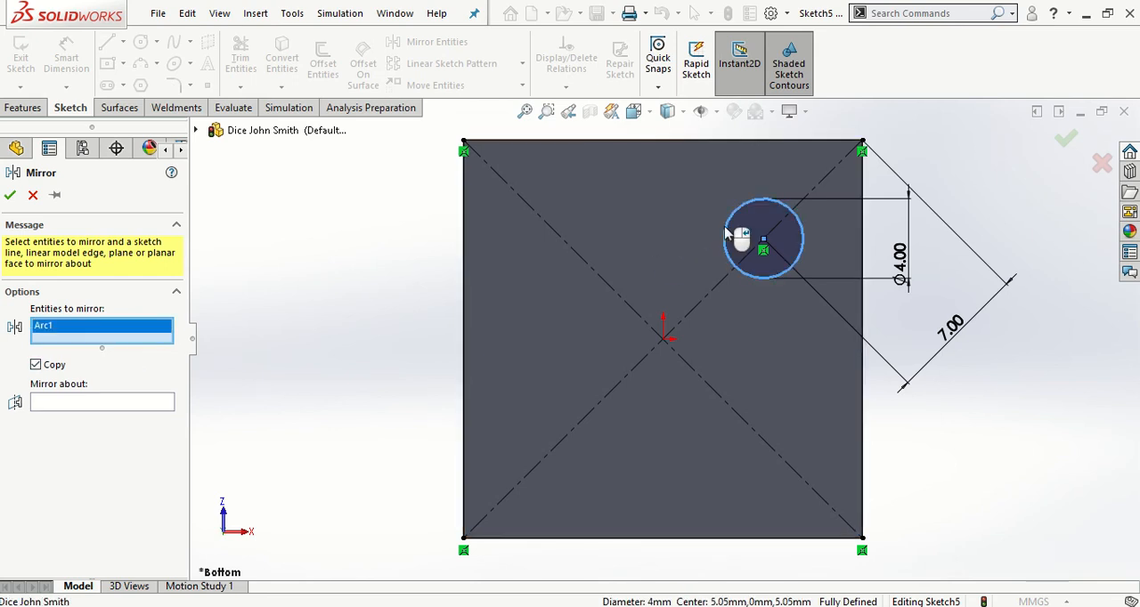
click(122, 406)
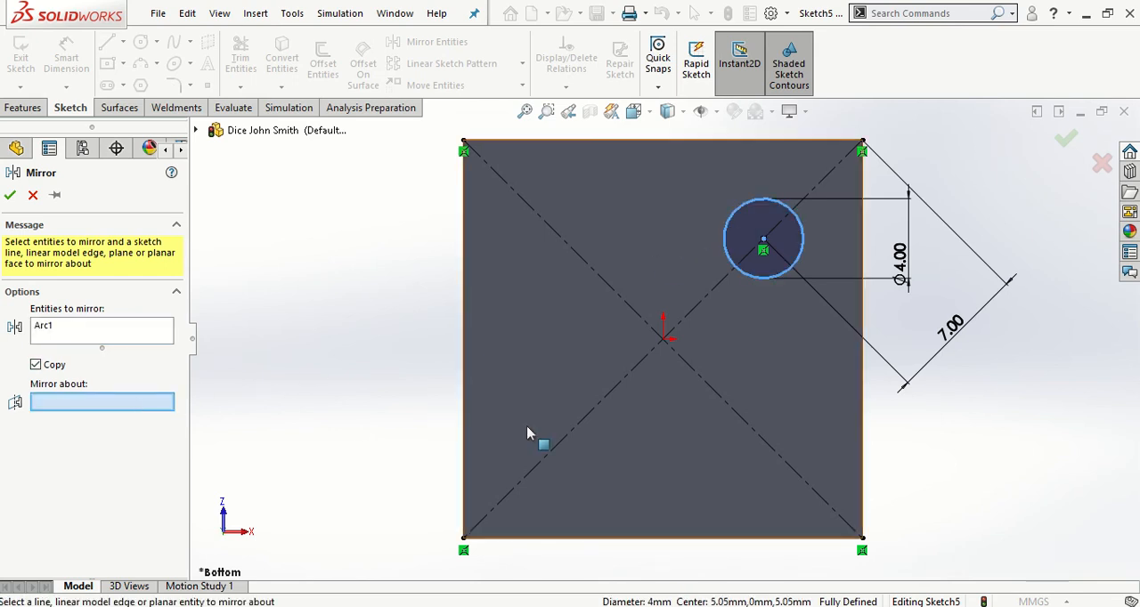
click(704, 389)
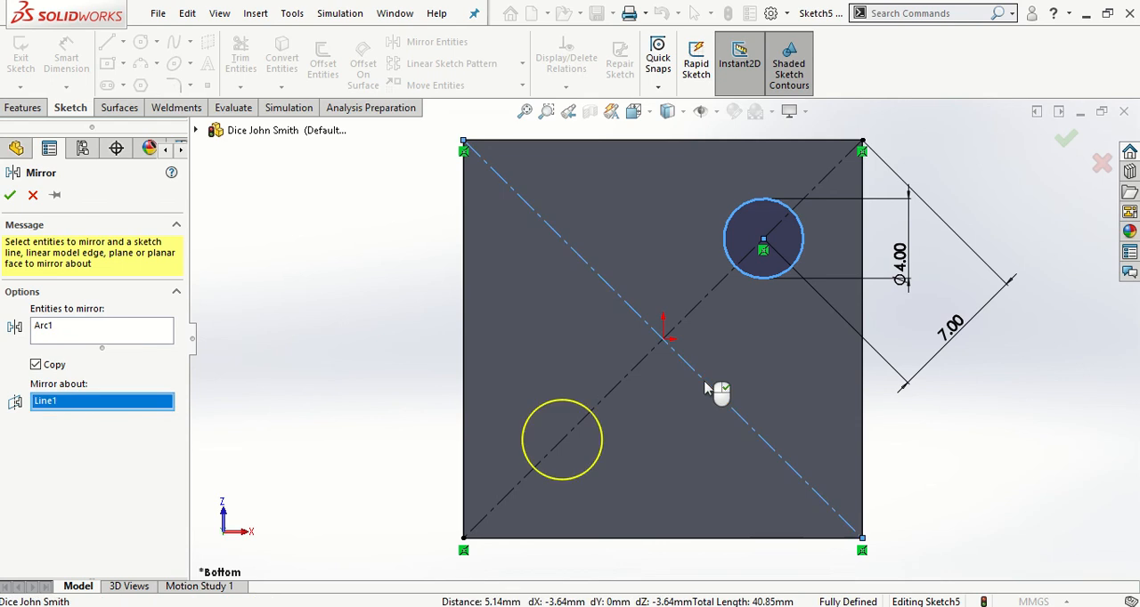
click(10, 195)
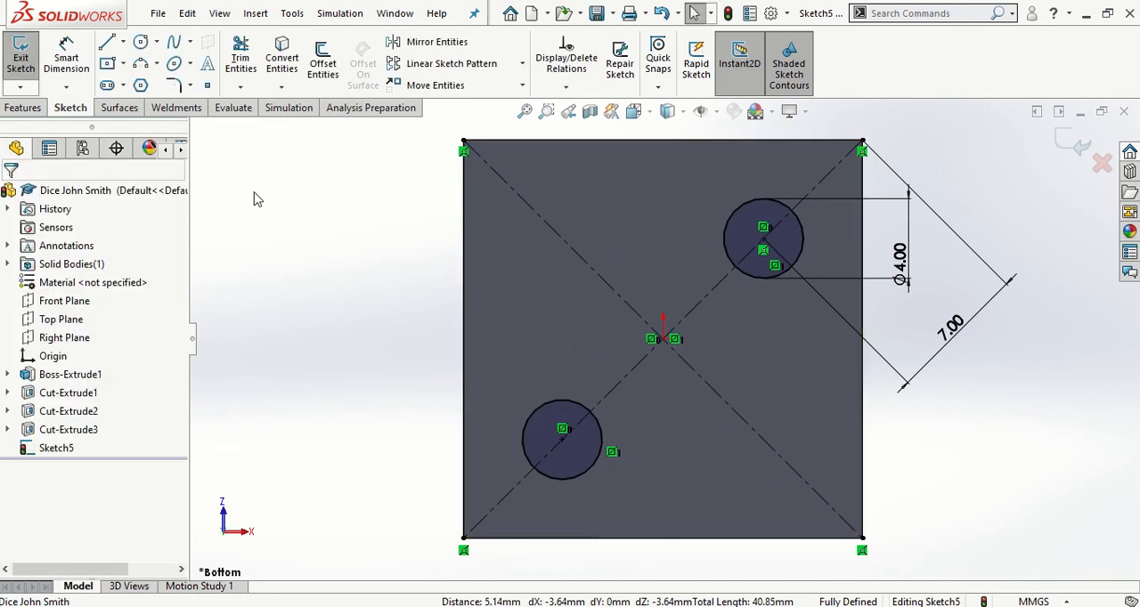
Draw a horizontal centerline across the face between the midpoints of its left and right edges
click(122, 42)
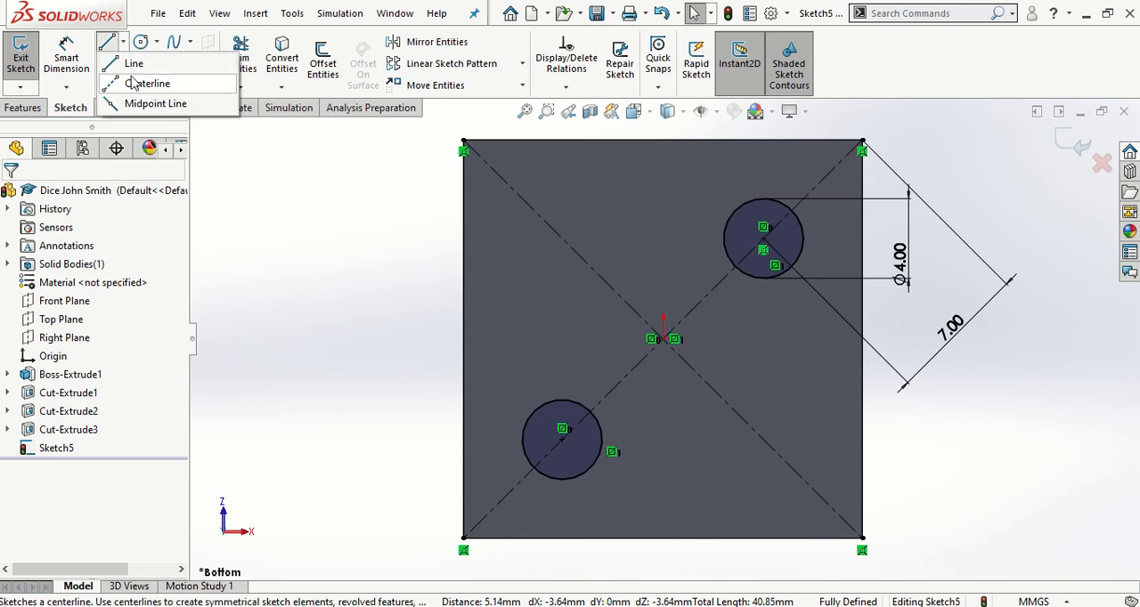
click(136, 81)
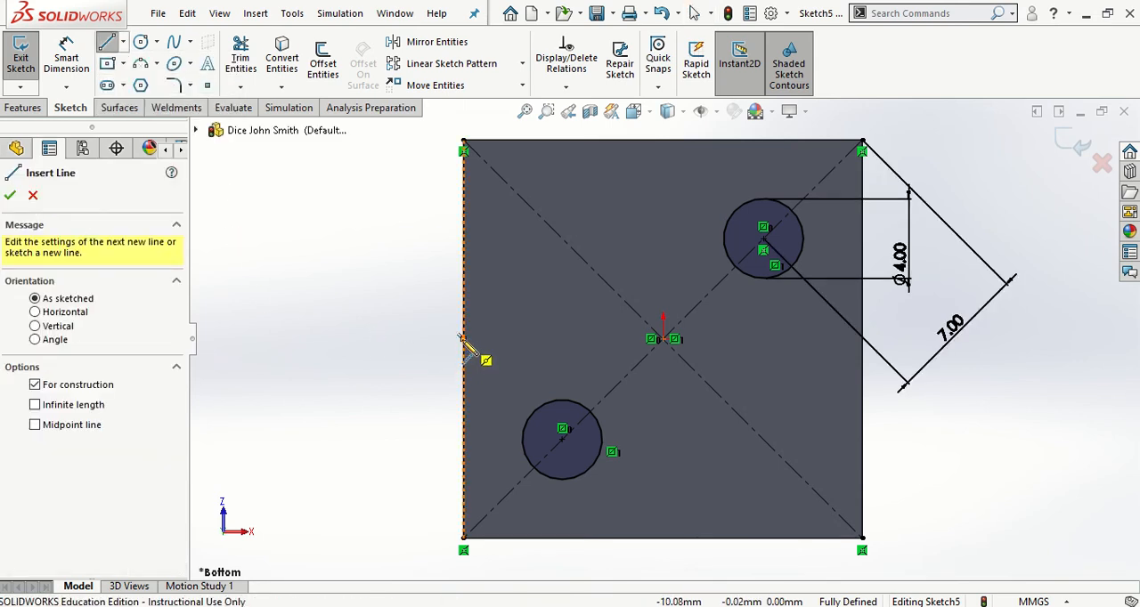
click(463, 339)
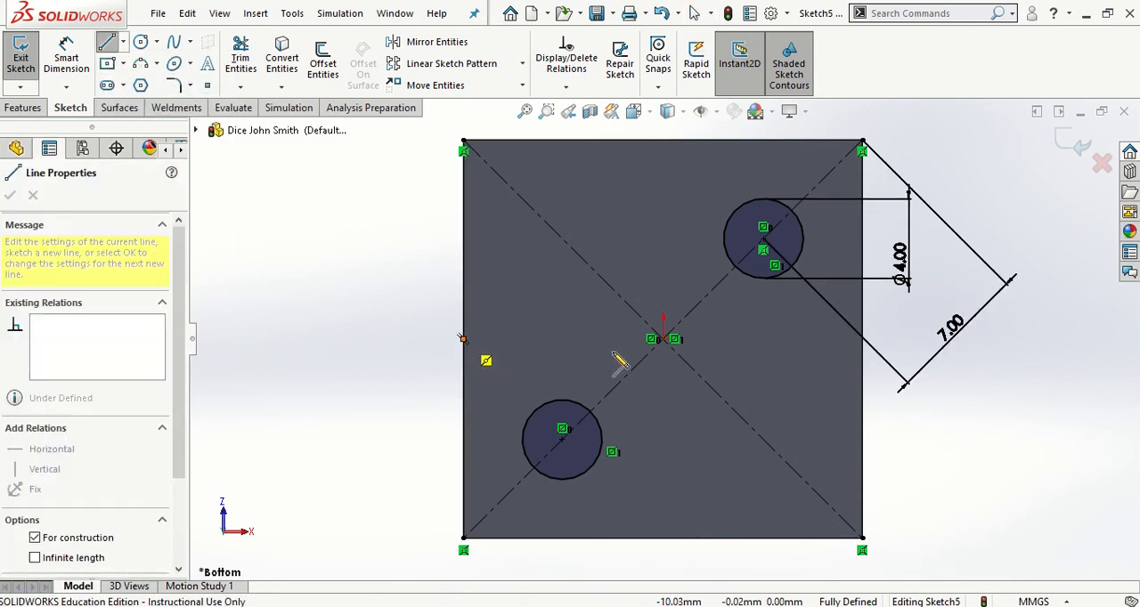
click(862, 340)
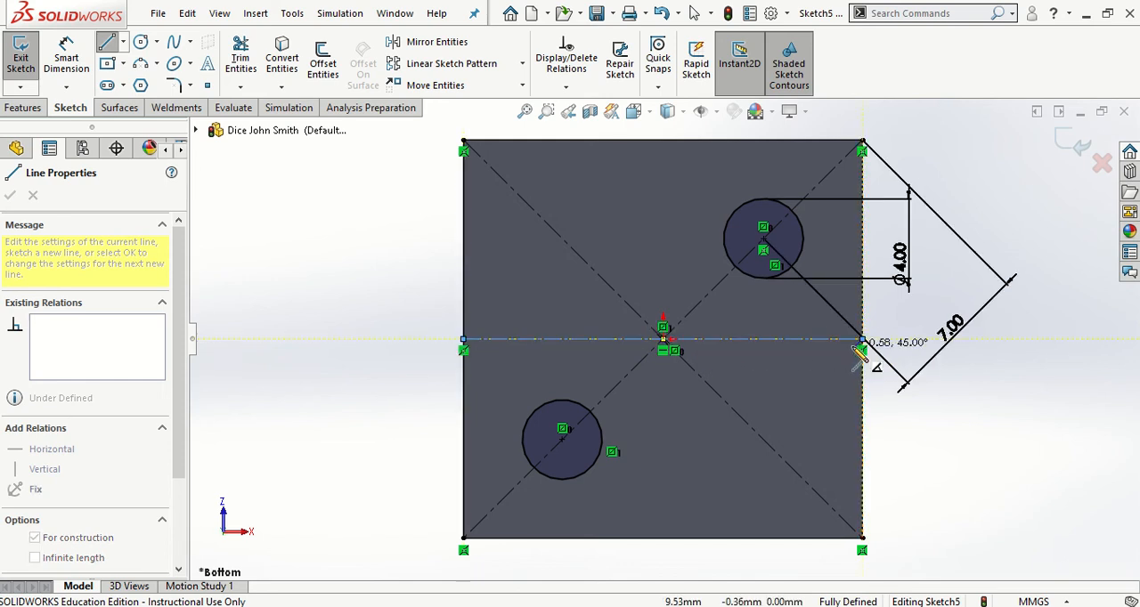
key(Escape)
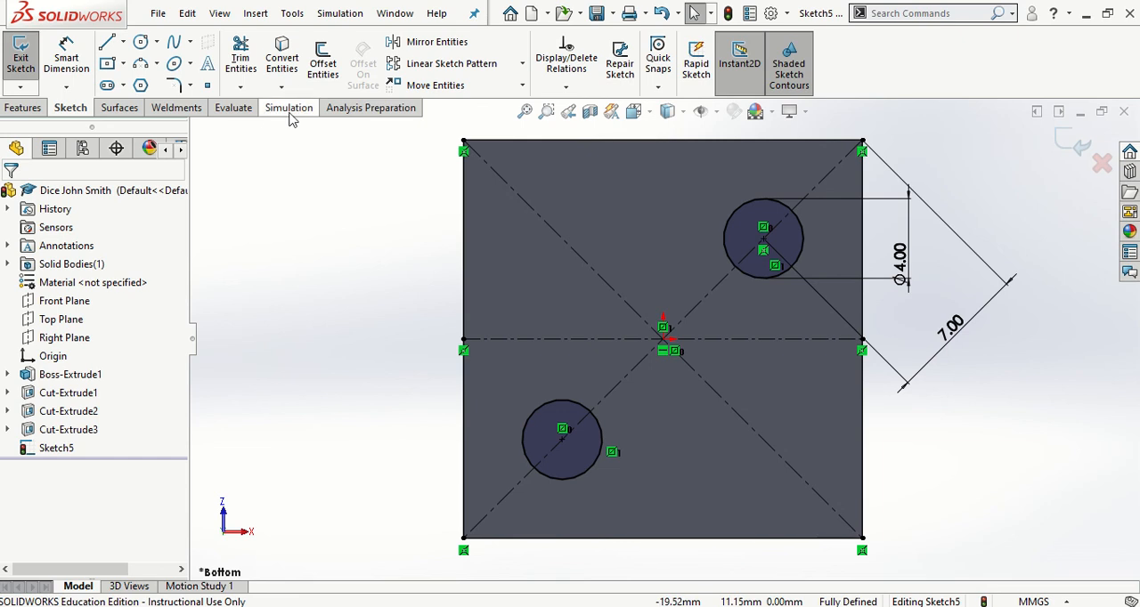
Mirror the upper-right circle about the horizontal centerline to add a copy in the face's lower-right quarter
click(432, 42)
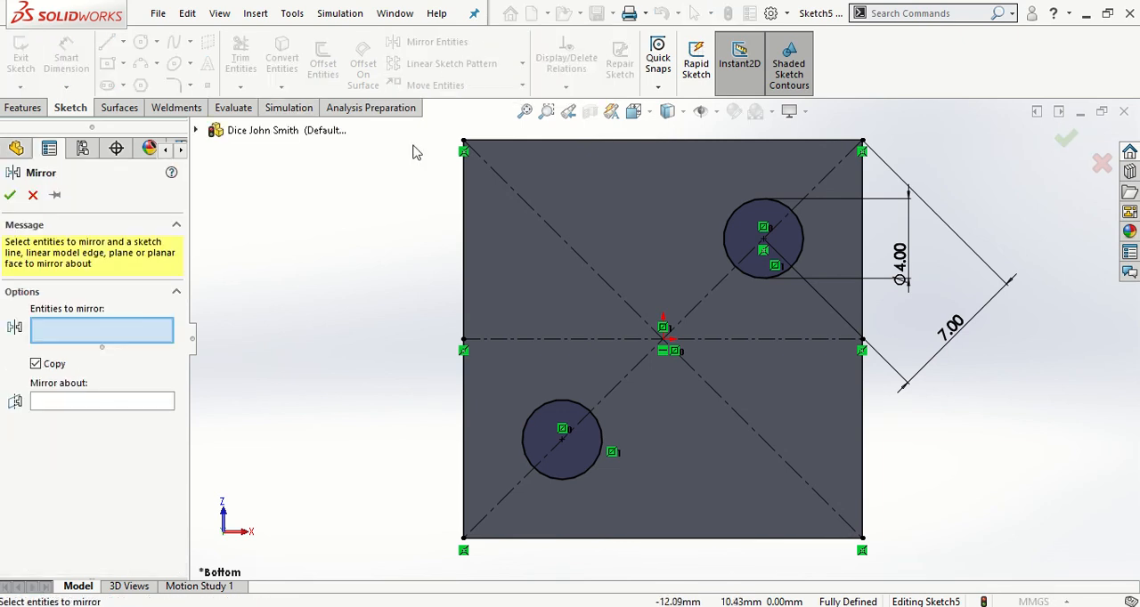
click(723, 236)
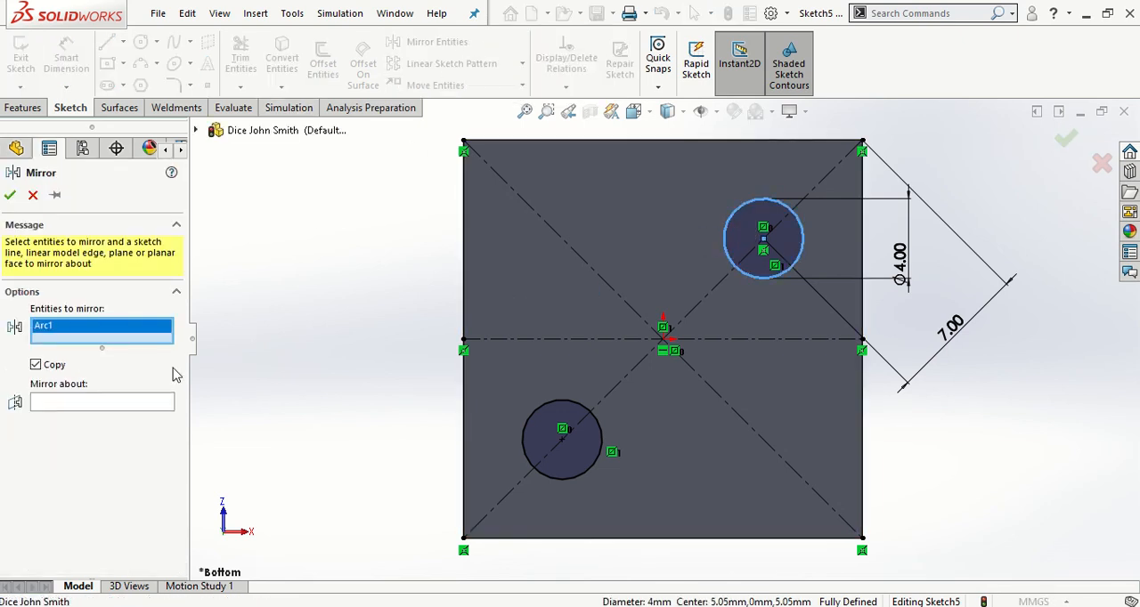
click(88, 403)
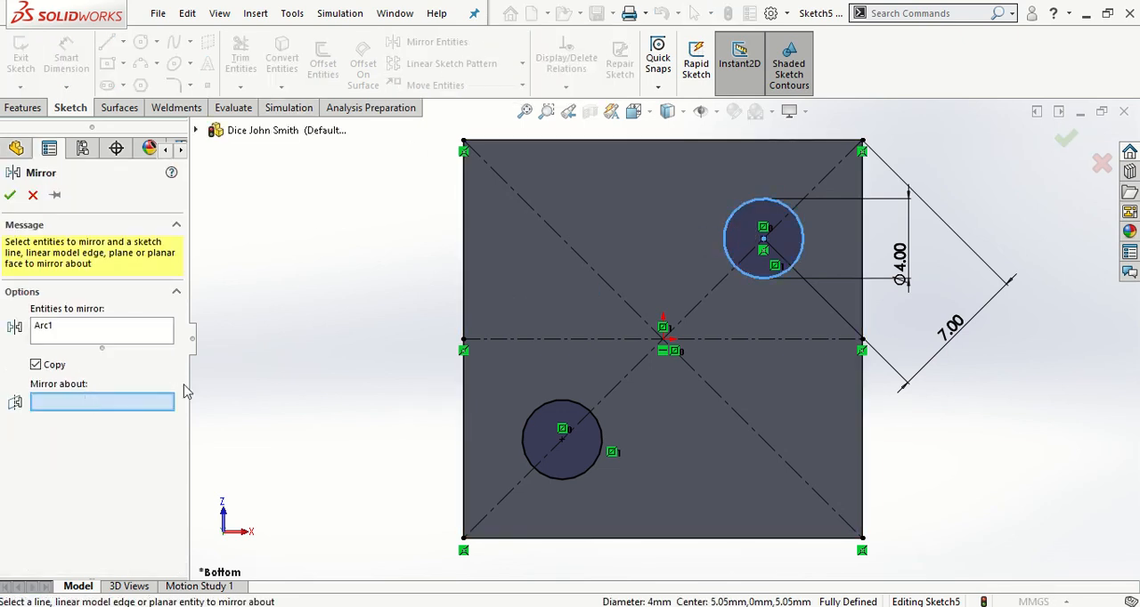
click(550, 341)
click(8, 196)
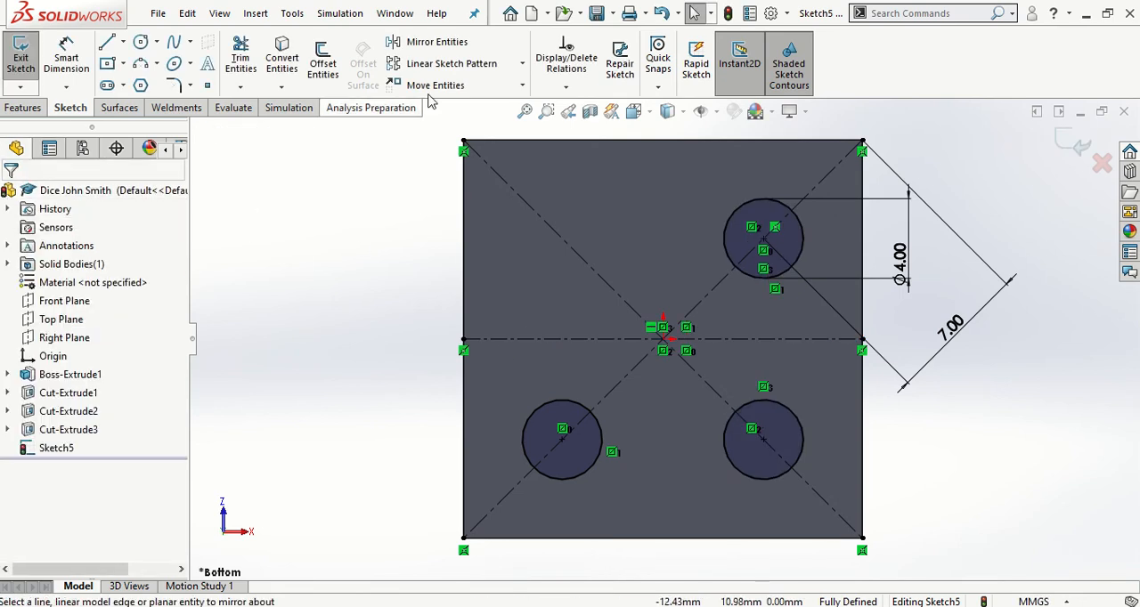
Mirror the lower-left circle about the horizontal centerline to add a copy in the face's upper-left quarter
click(436, 41)
click(561, 401)
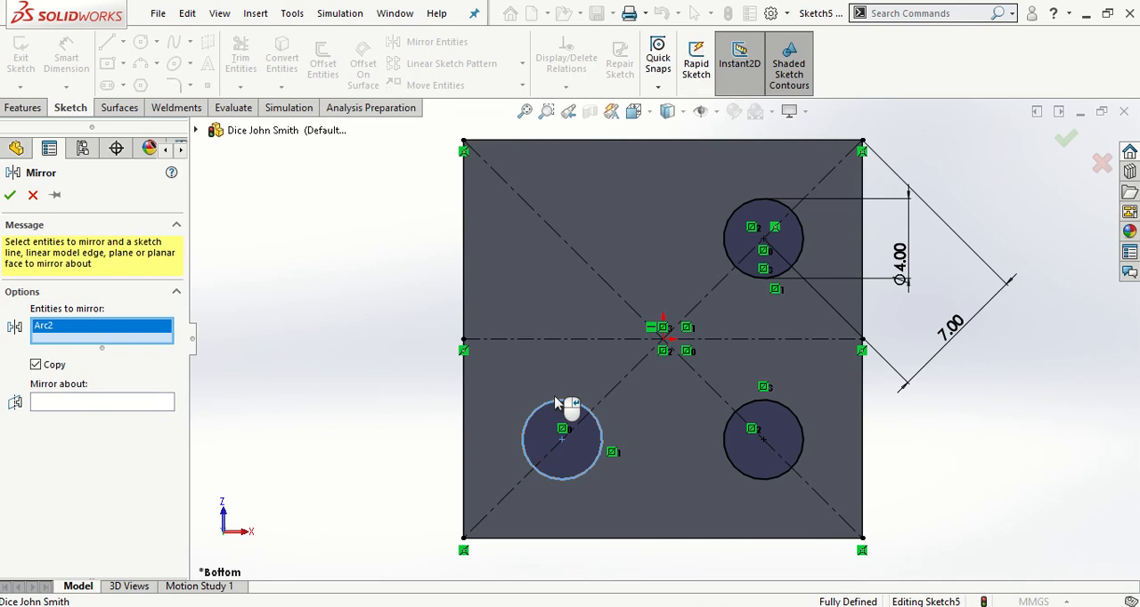
click(63, 401)
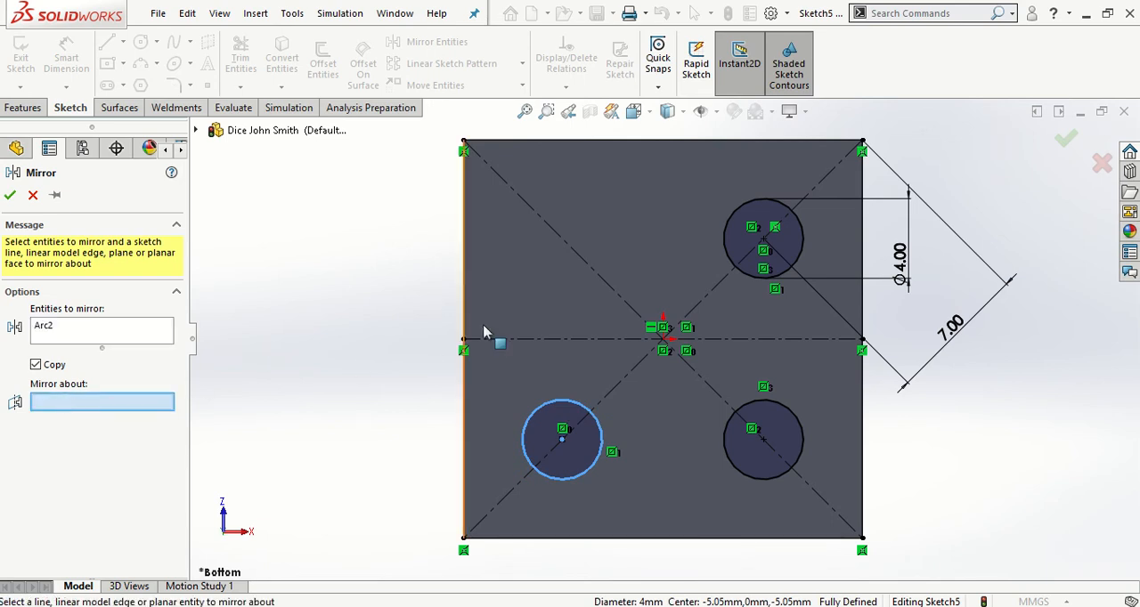
click(531, 339)
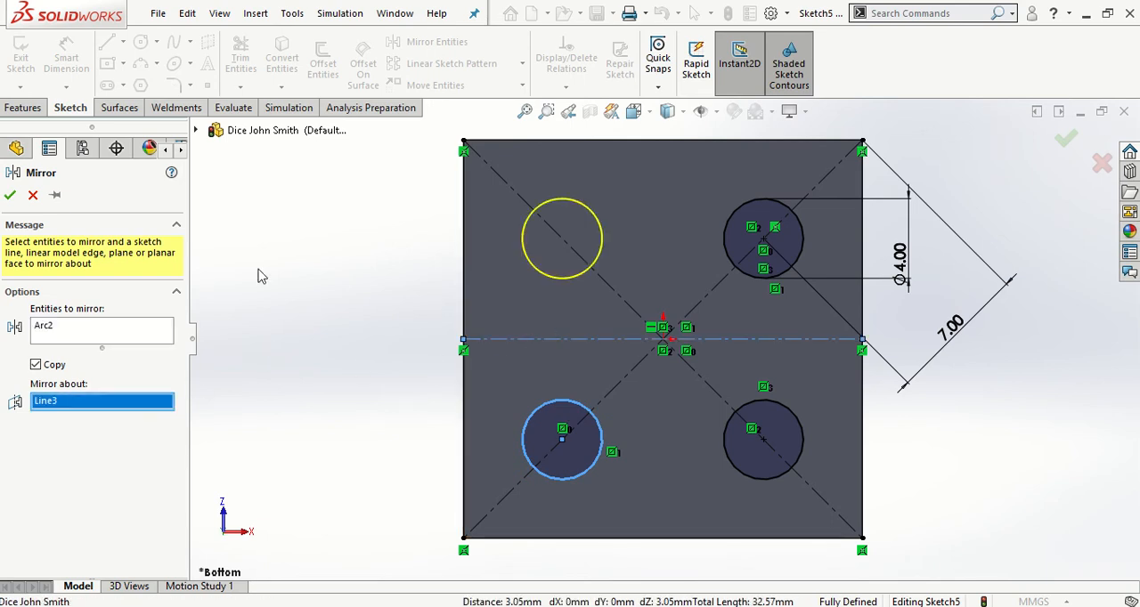
click(10, 196)
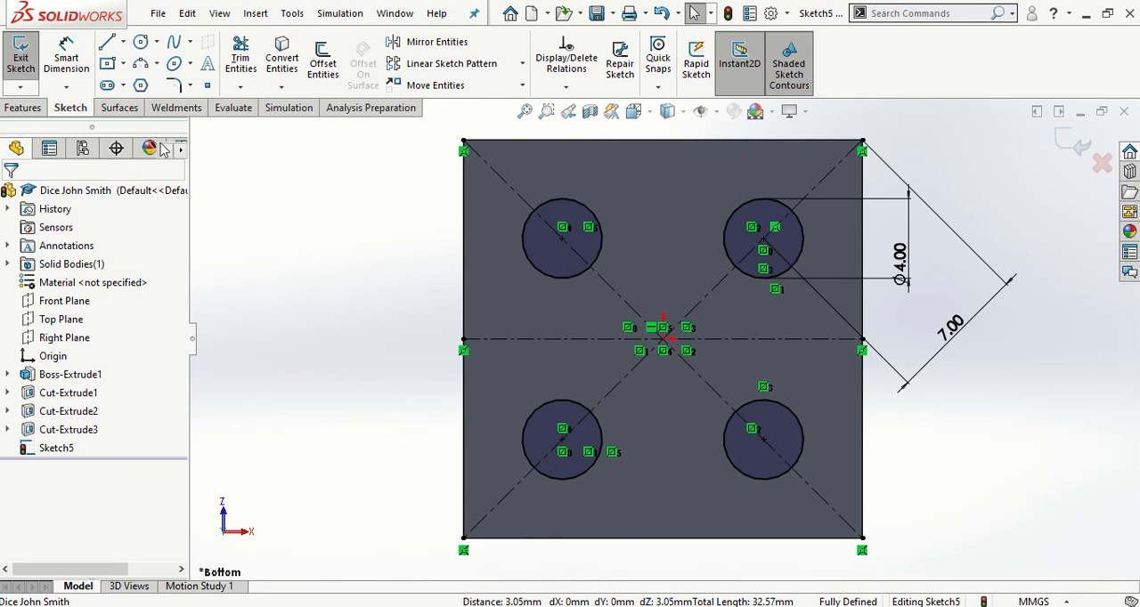
Cut the four circles into the bottom face with a Blind Extruded Cut 0.50 mm deep
click(28, 111)
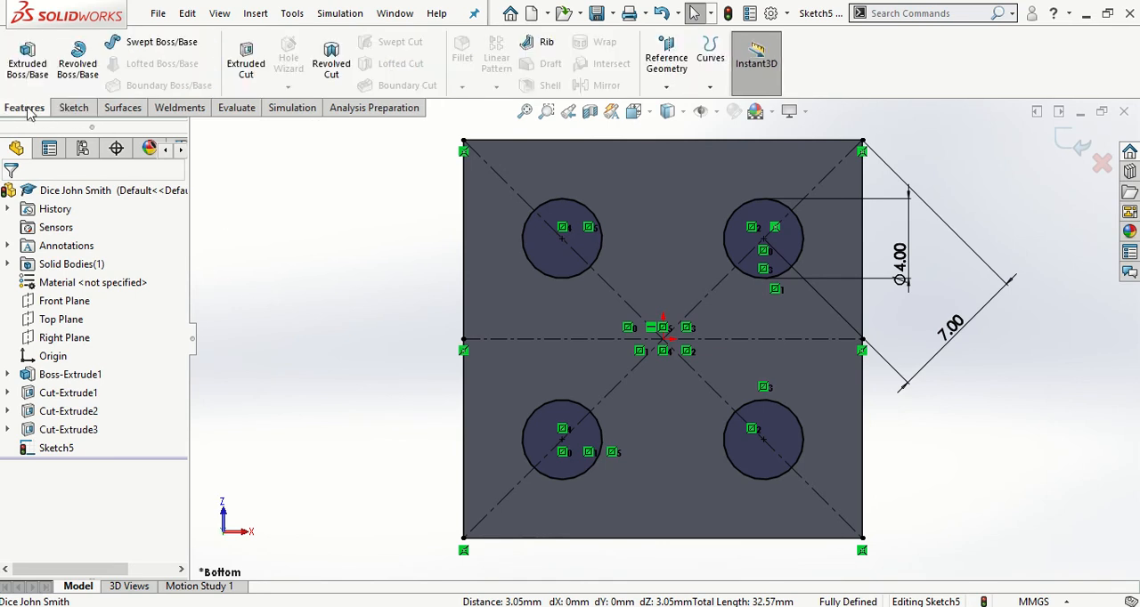
click(246, 63)
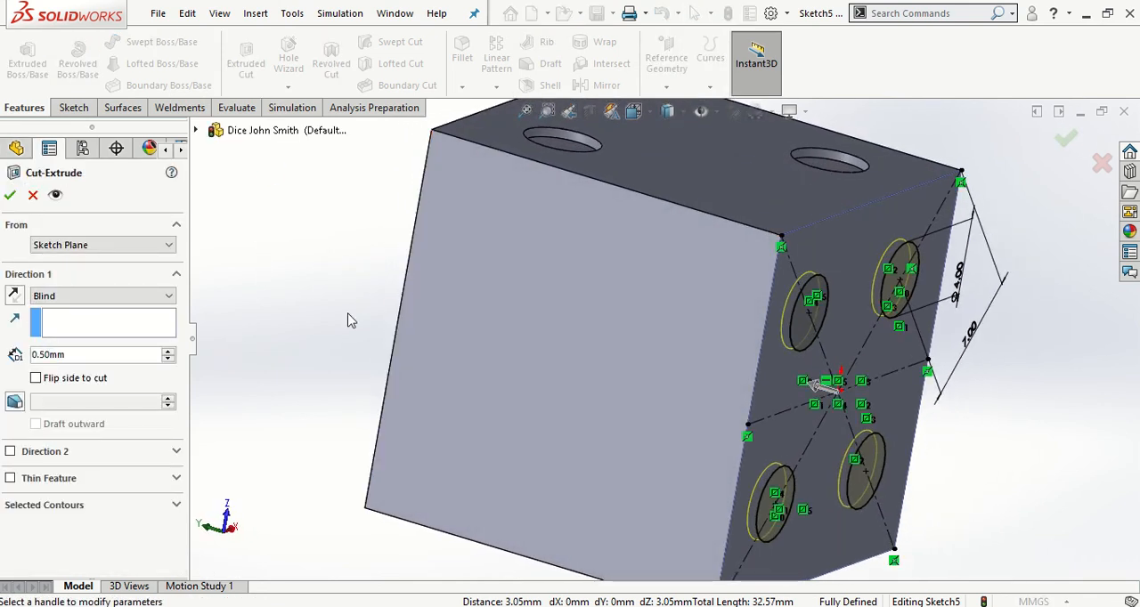
click(9, 196)
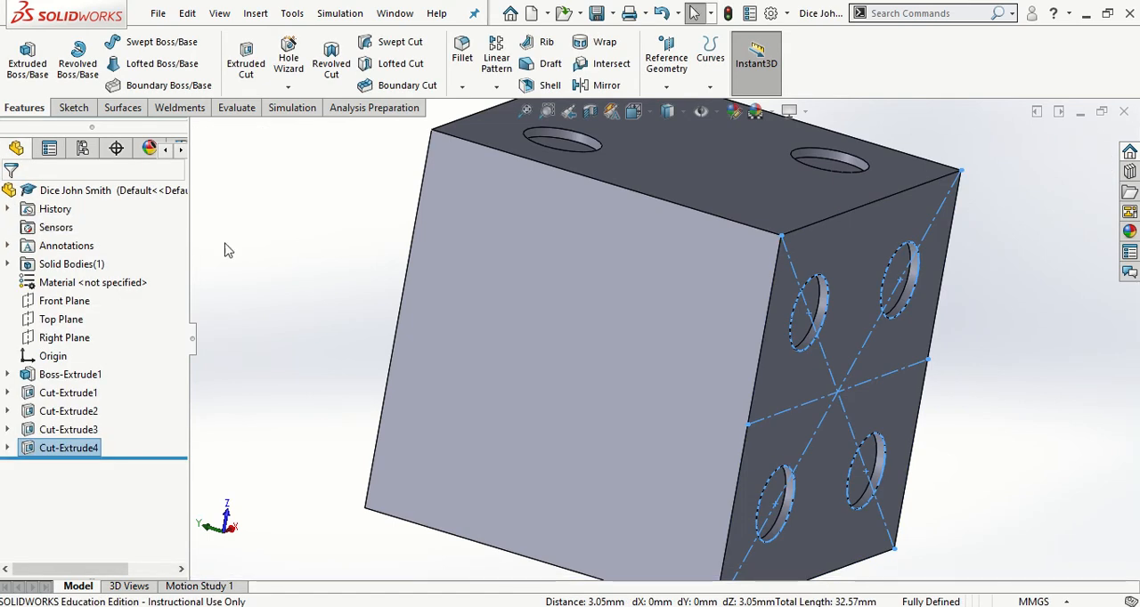
click(307, 251)
Start a sketch on the cube's blank back face, opposite the two-pip face, and view it straight on
scroll(367, 308, up, 5)
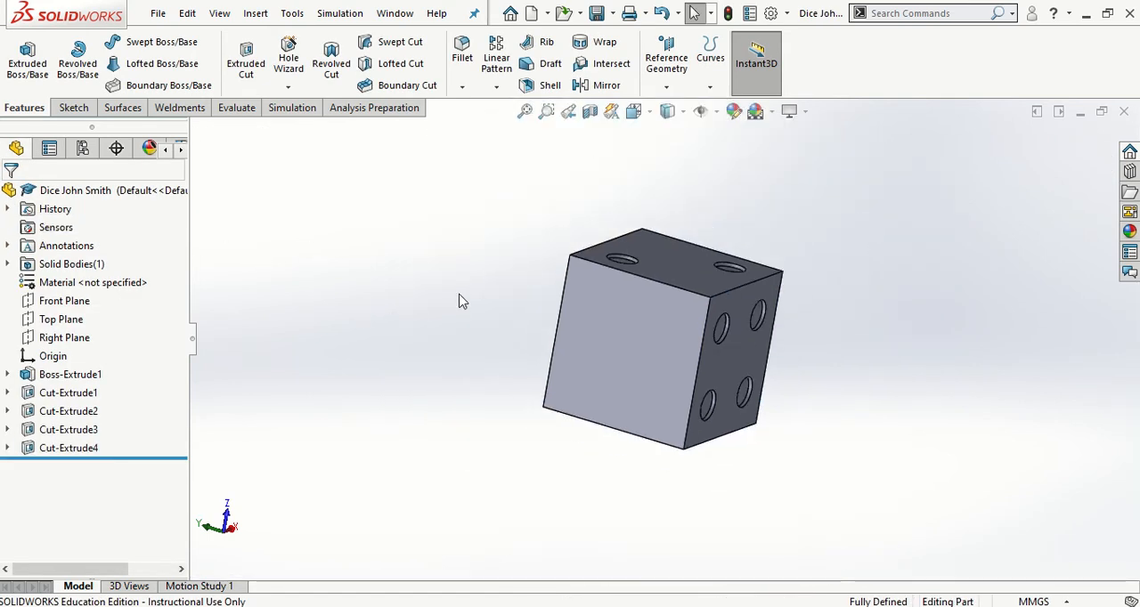
mouse_move(462, 301)
middle_down()
mouse_move(329, 407)
mouse_move(502, 341)
mouse_move(459, 398)
mouse_move(358, 411)
mouse_move(361, 398)
middle_up()
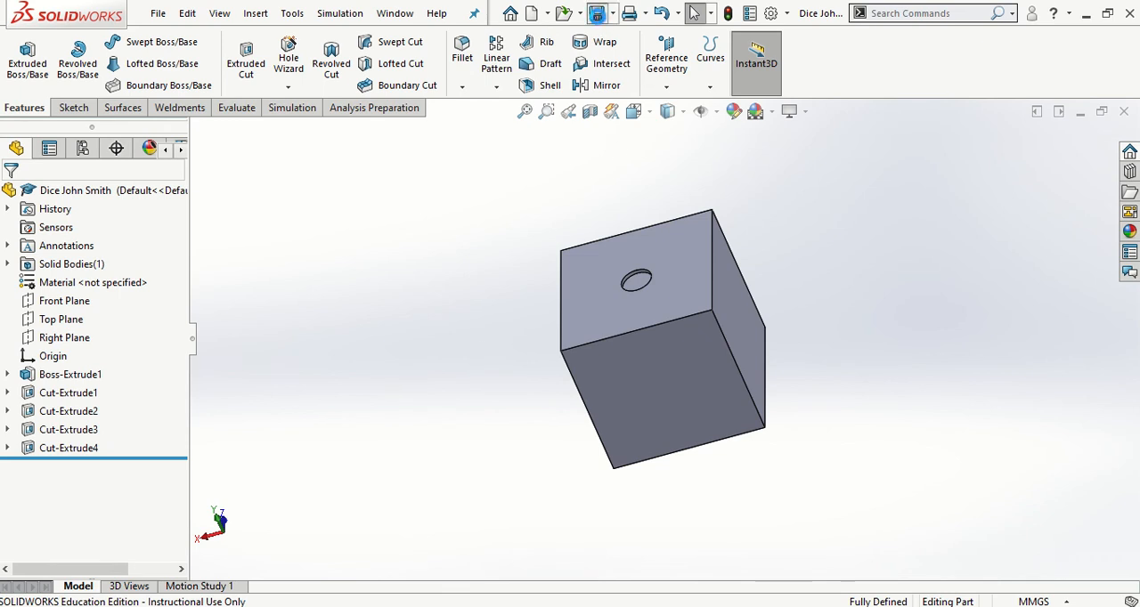
key(space)
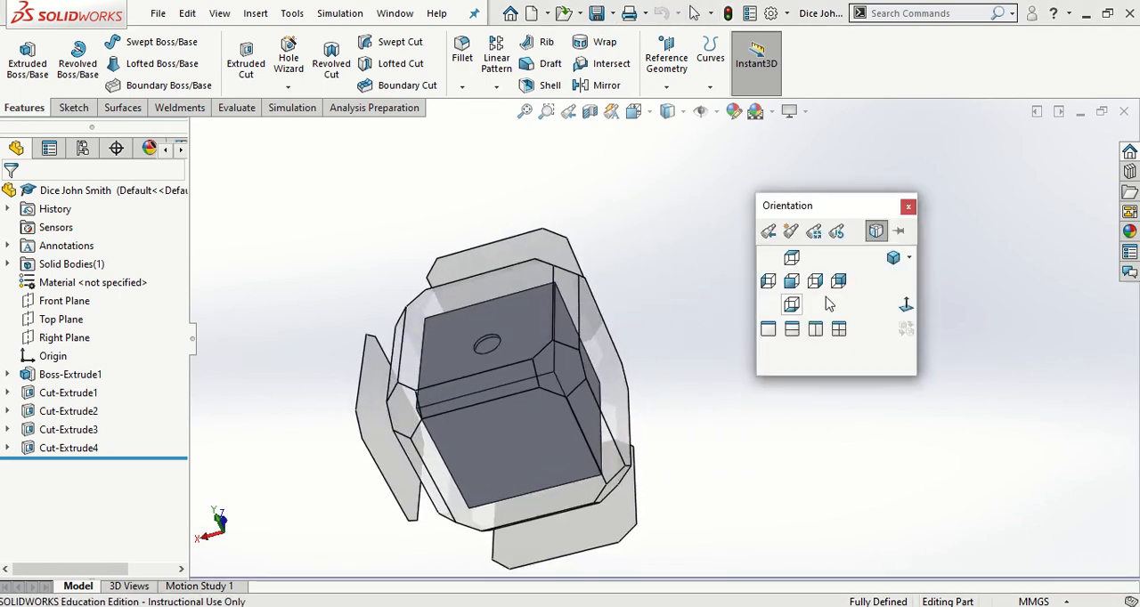
click(893, 257)
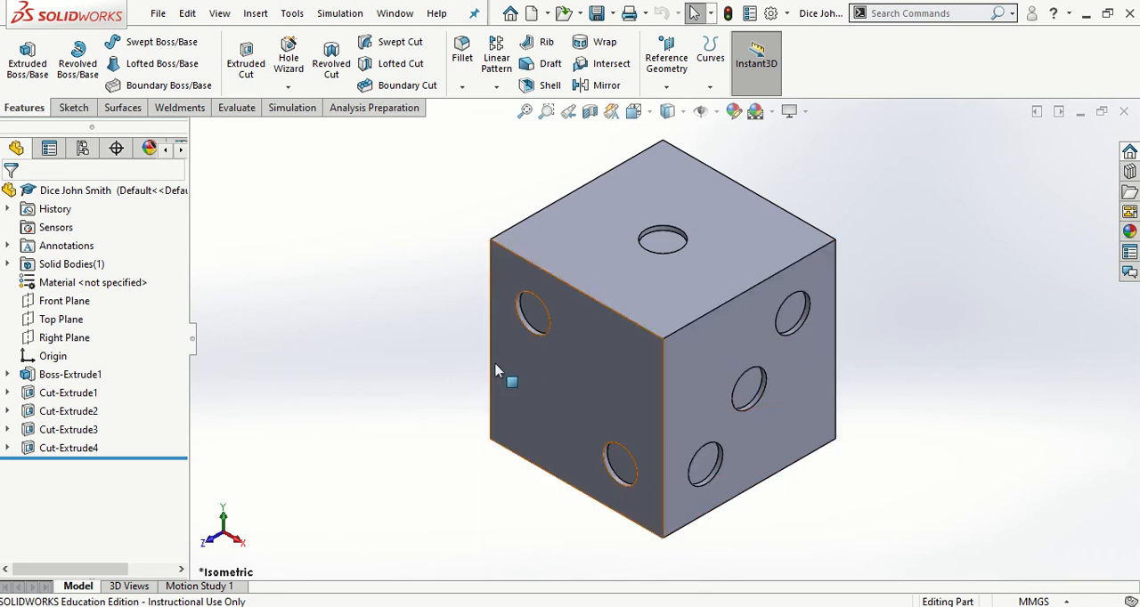
middle_drag(504, 376, 639, 556)
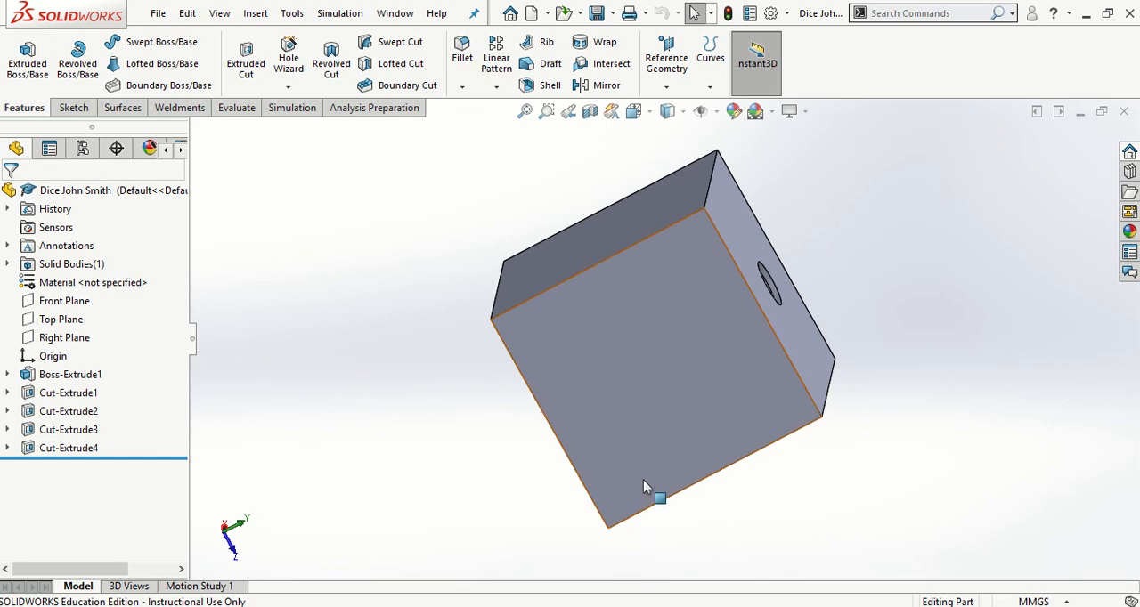
middle_drag(644, 490, 623, 243)
click(623, 242)
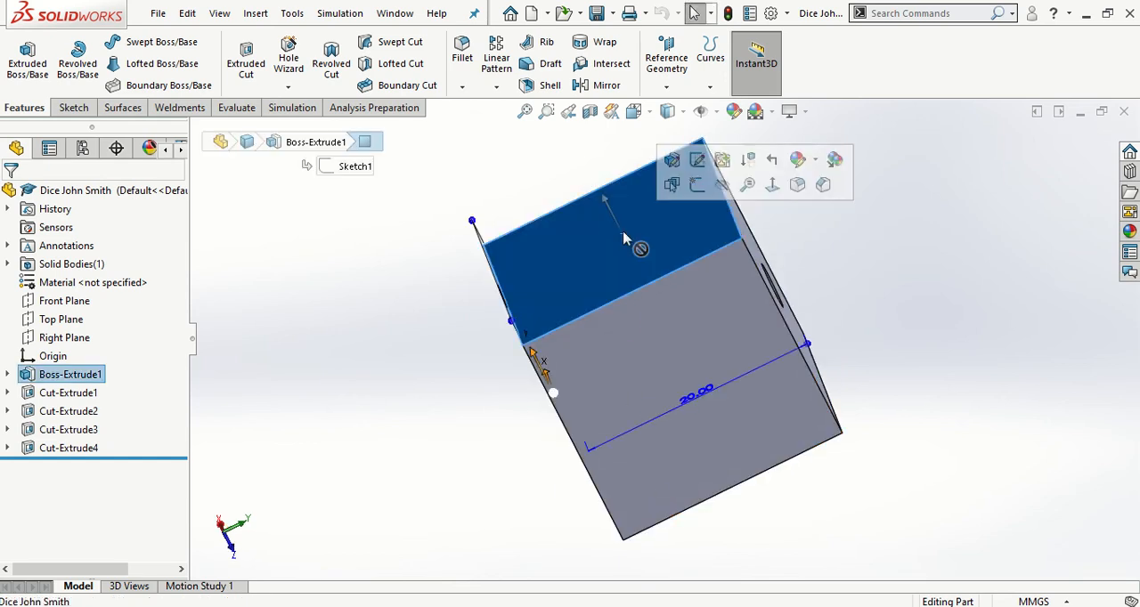
click(774, 188)
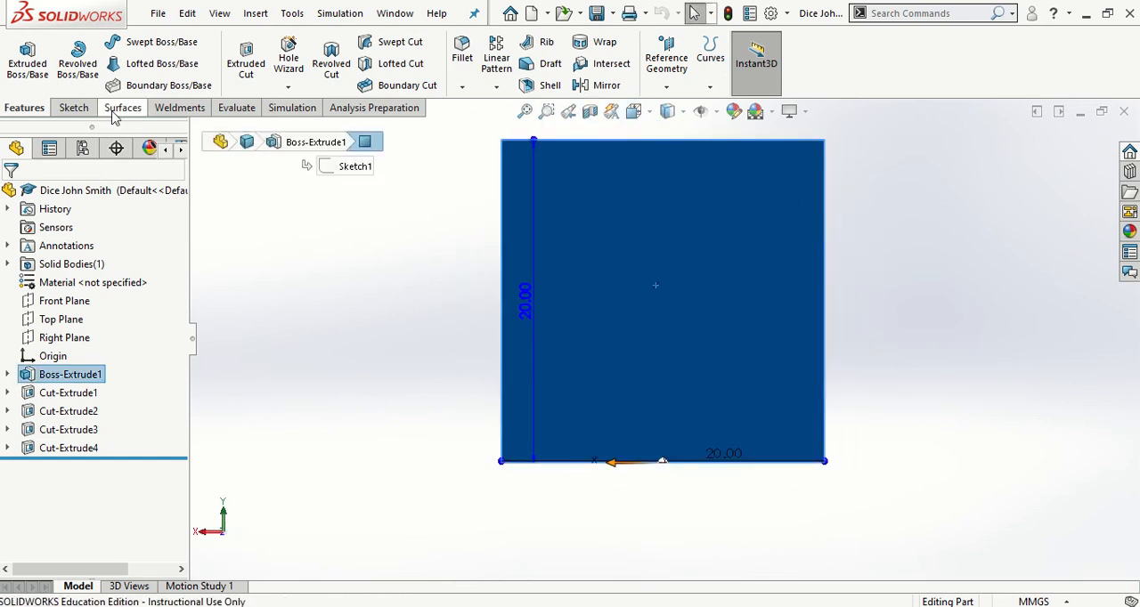
click(74, 108)
click(29, 62)
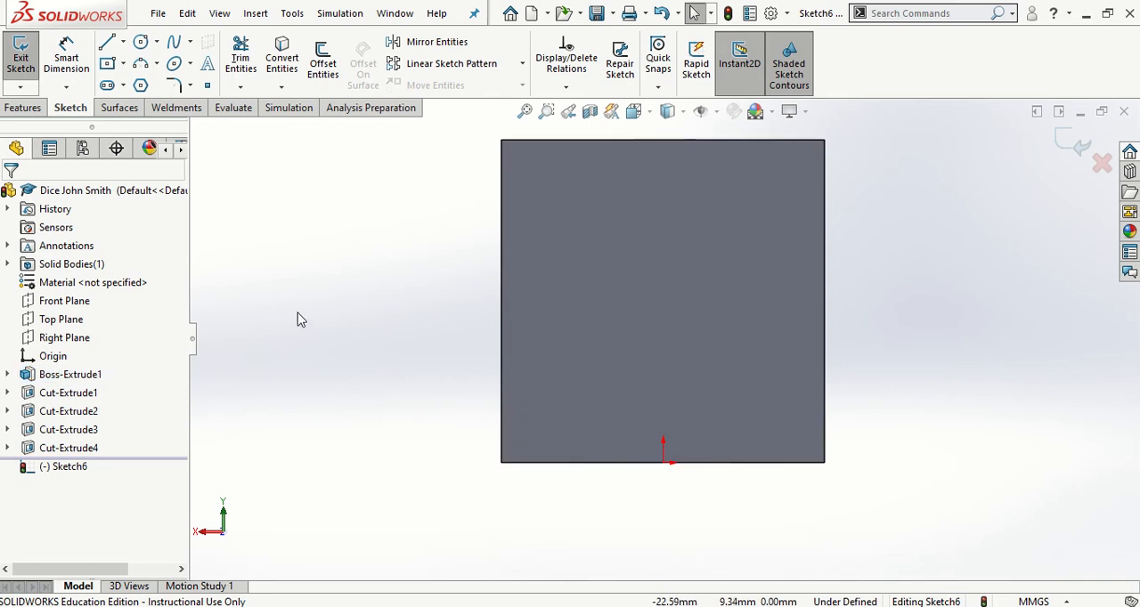
Draw a diagonal centerline across the face from its upper-left corner to its lower-right corner
click(123, 43)
click(143, 90)
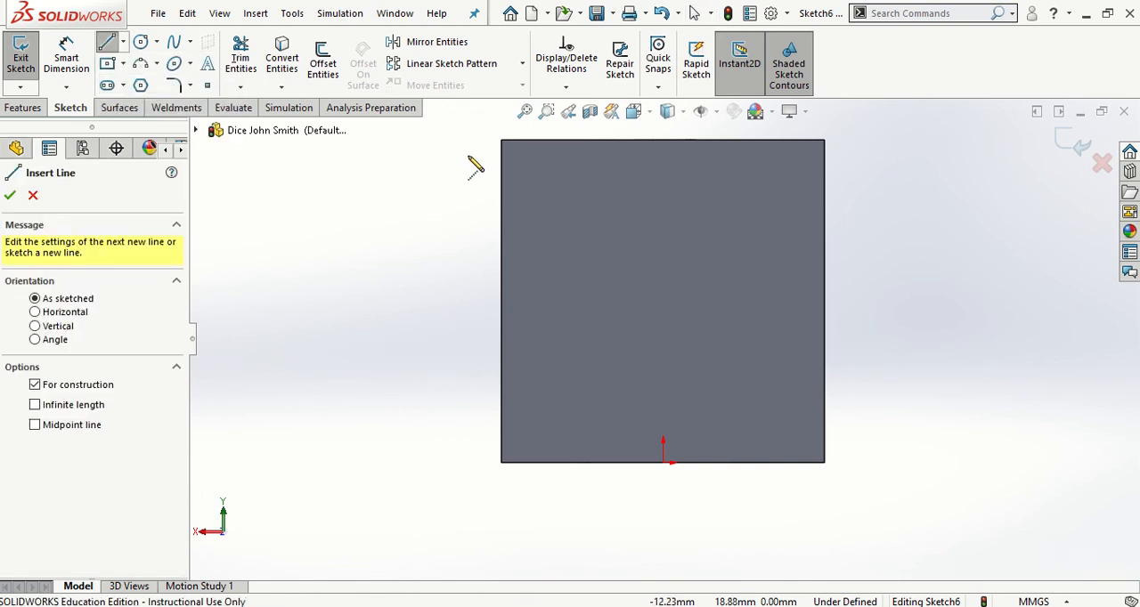
click(501, 142)
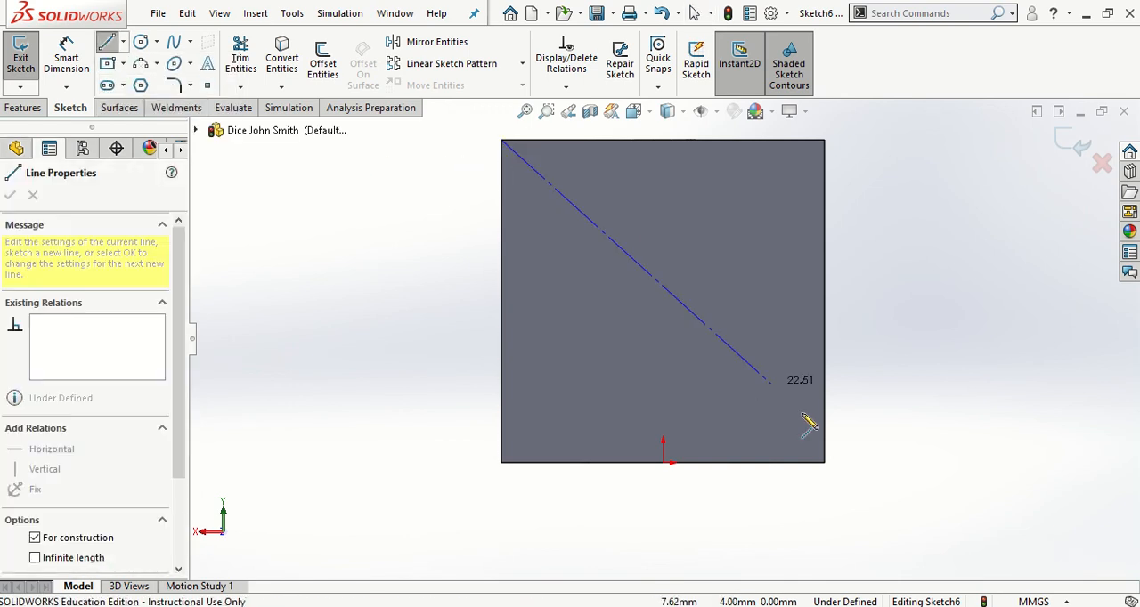
click(824, 462)
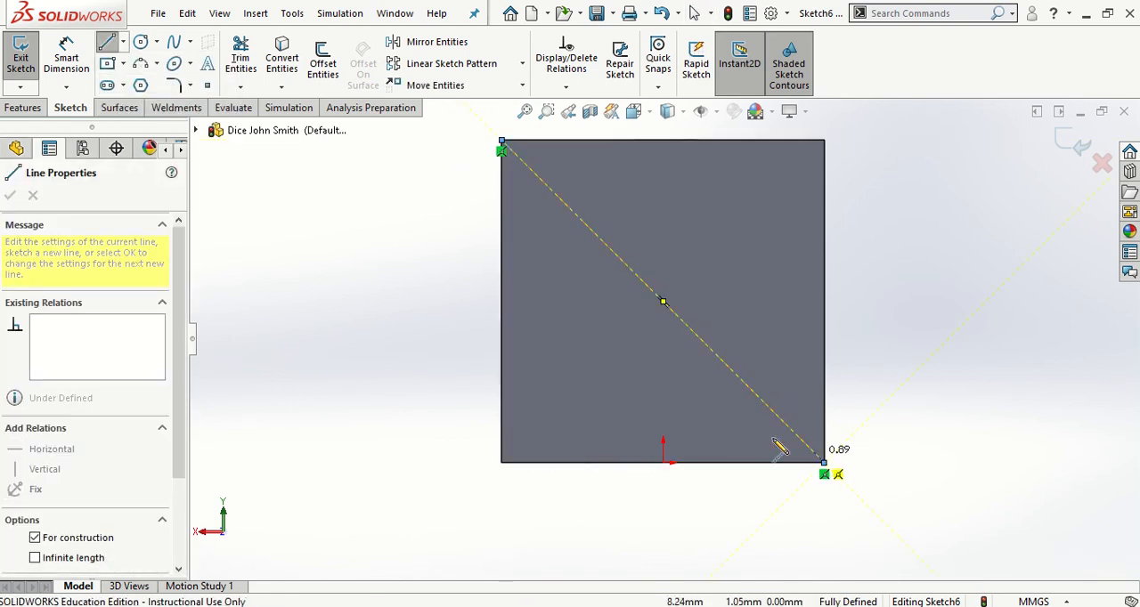
key(Escape)
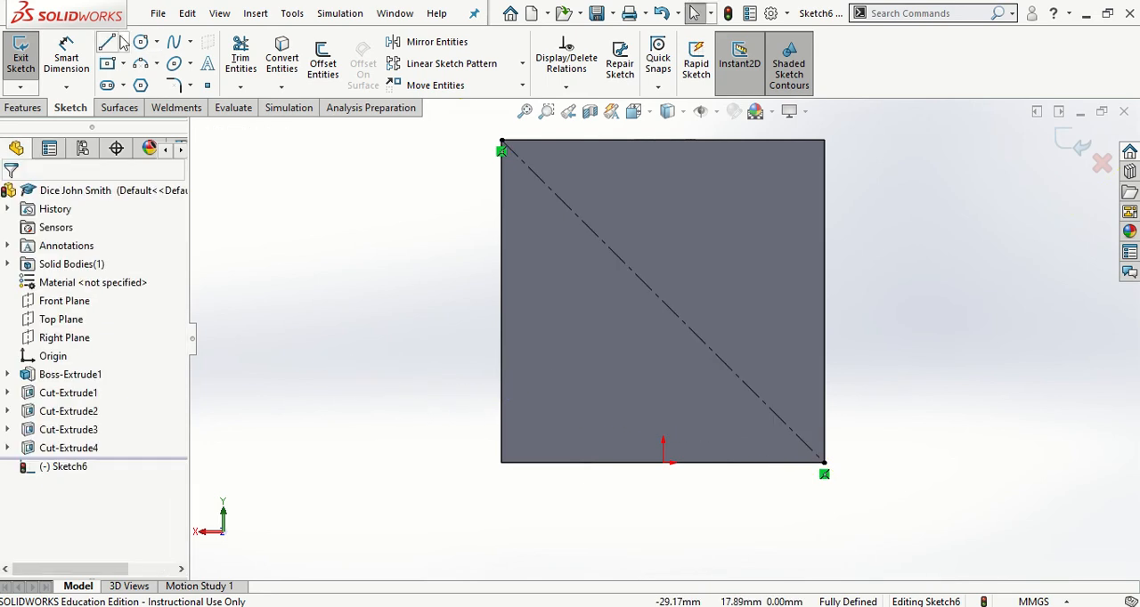
Draw a second diagonal centerline from the face's upper-right corner to its lower-left corner
click(123, 42)
click(142, 84)
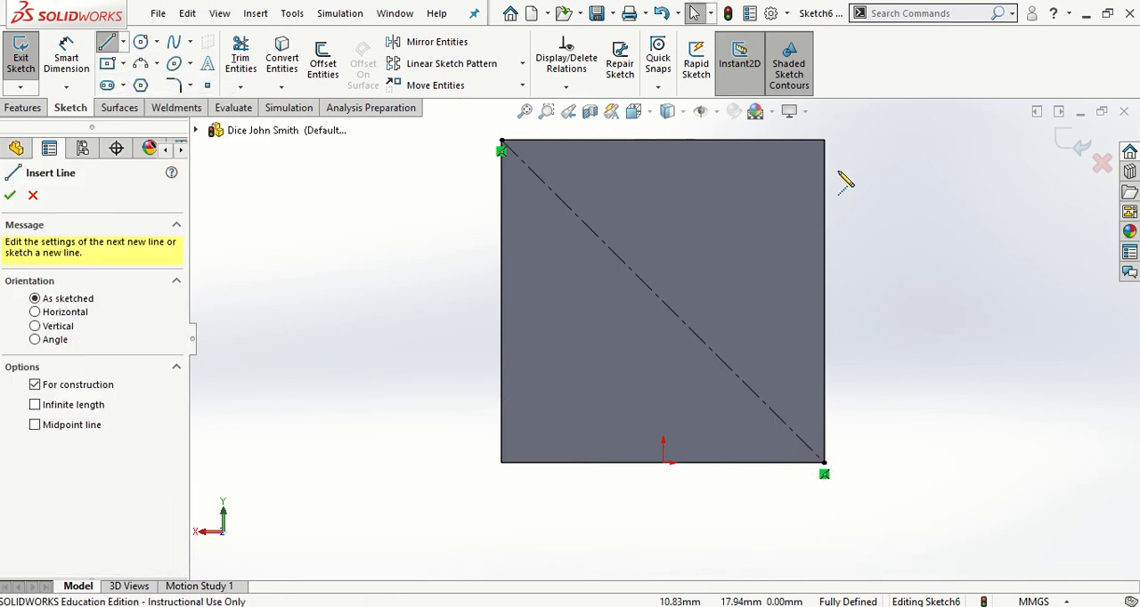
click(823, 141)
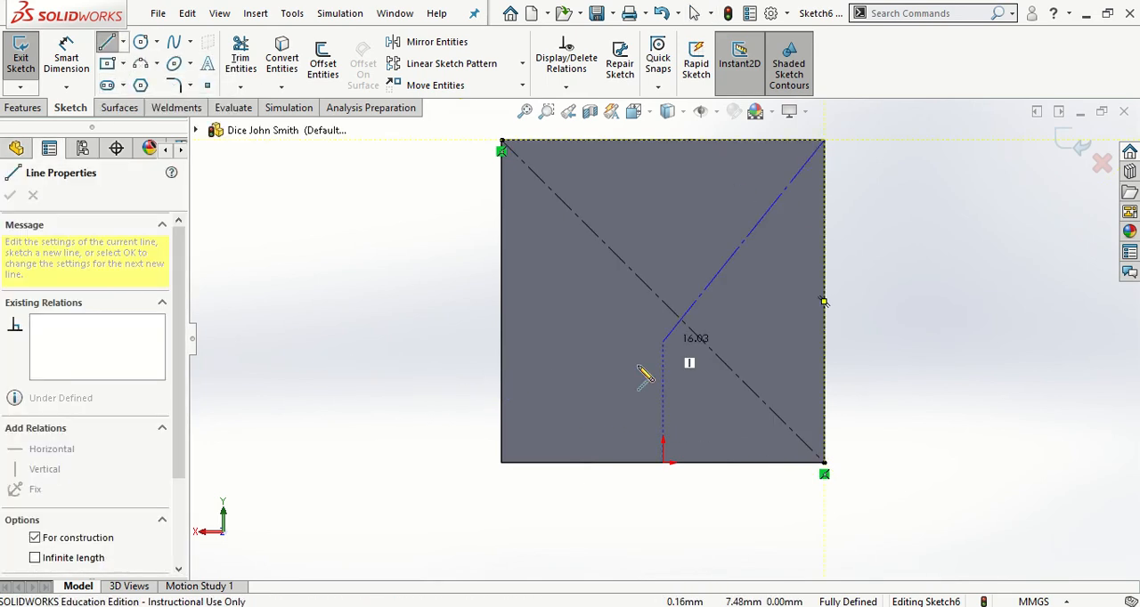
click(502, 463)
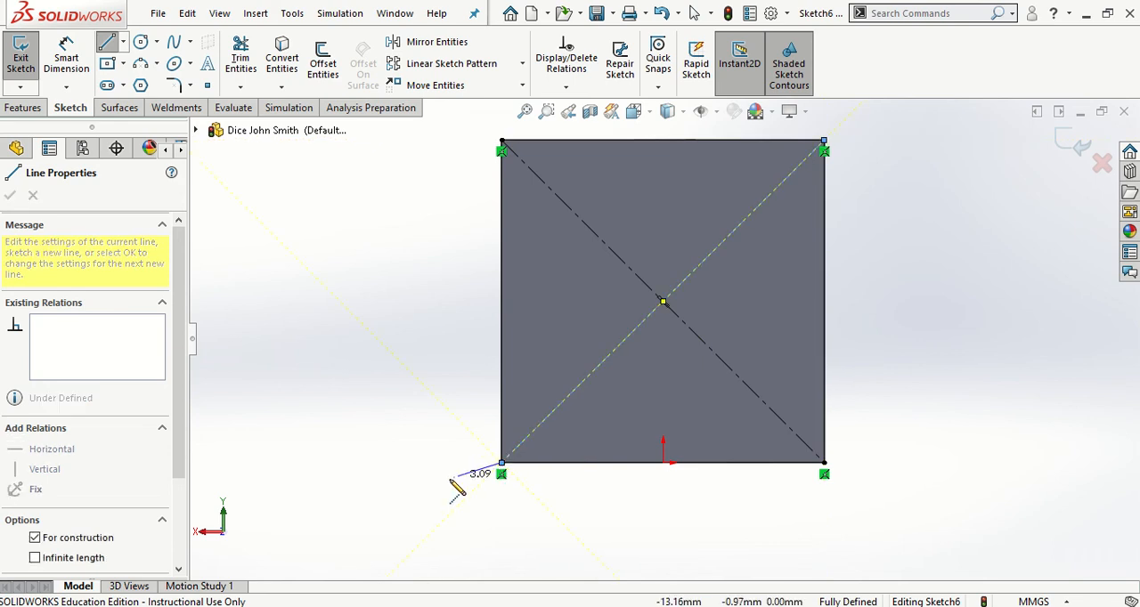
key(Escape)
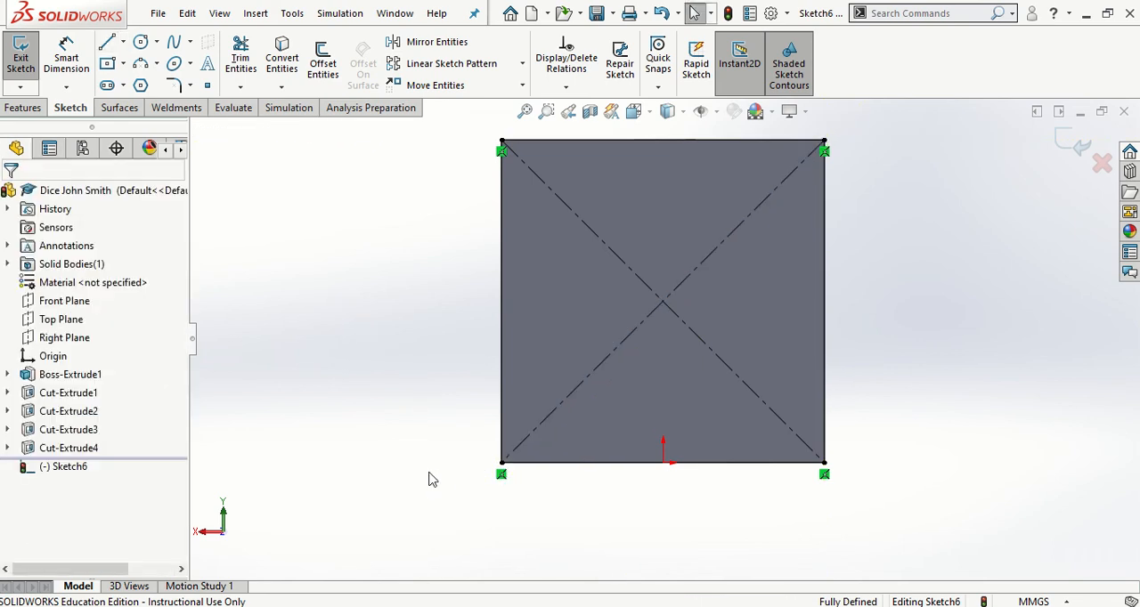
Draw a horizontal centerline between the midpoints of the face's left and right edges
click(123, 42)
click(147, 76)
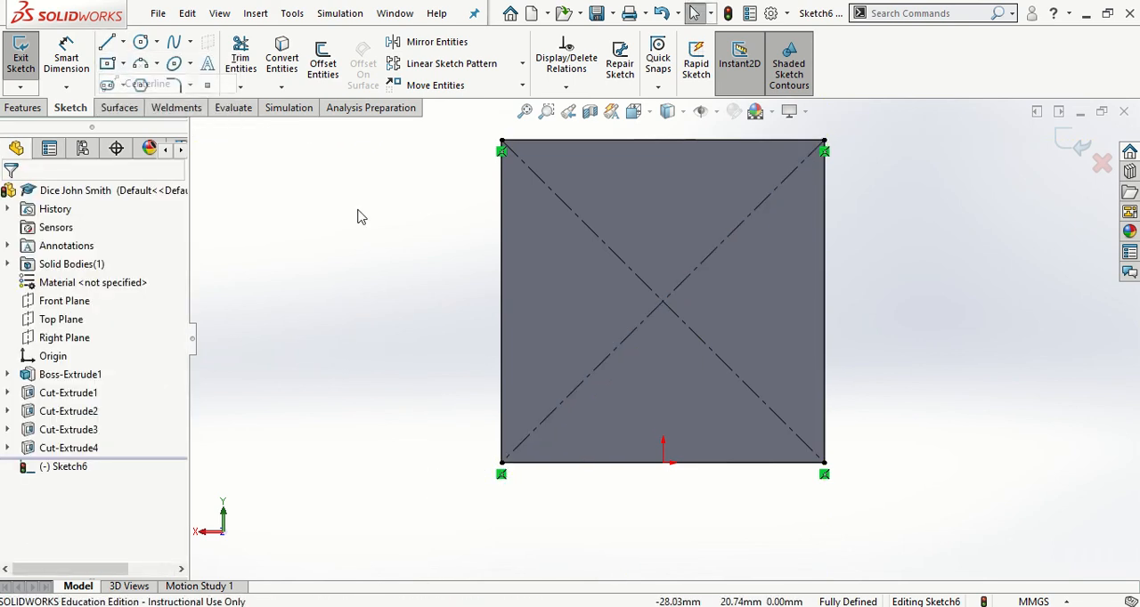
click(503, 301)
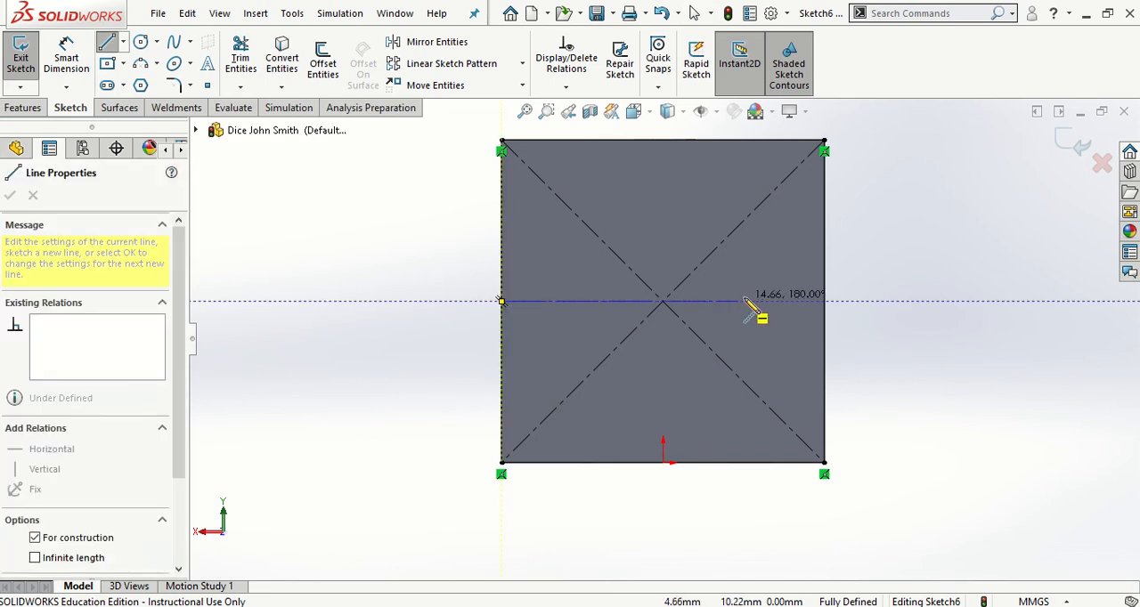
click(823, 301)
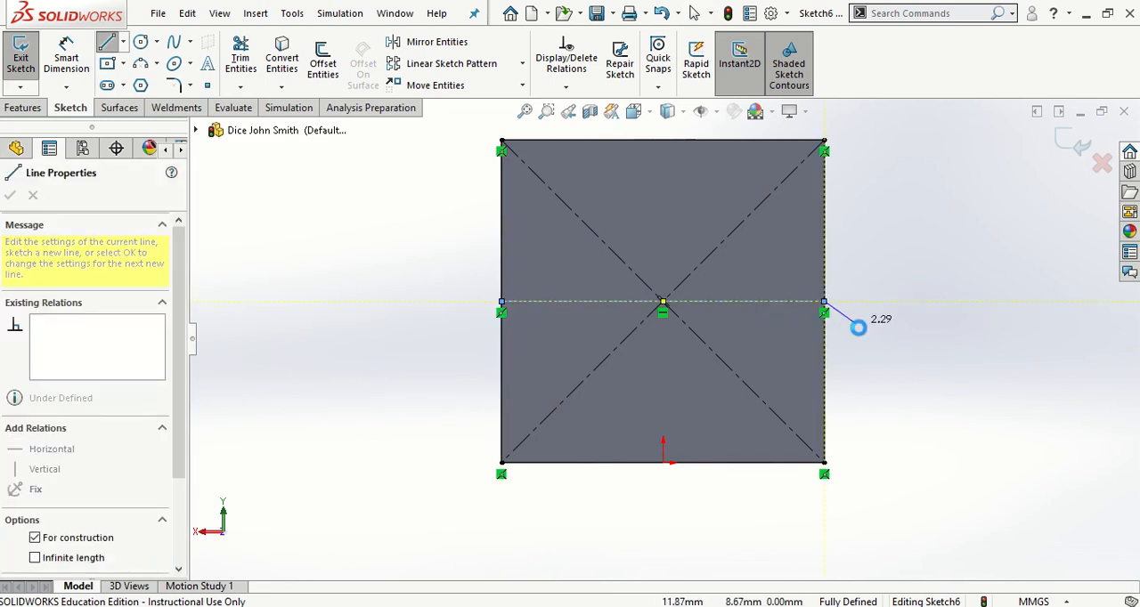
key(Escape)
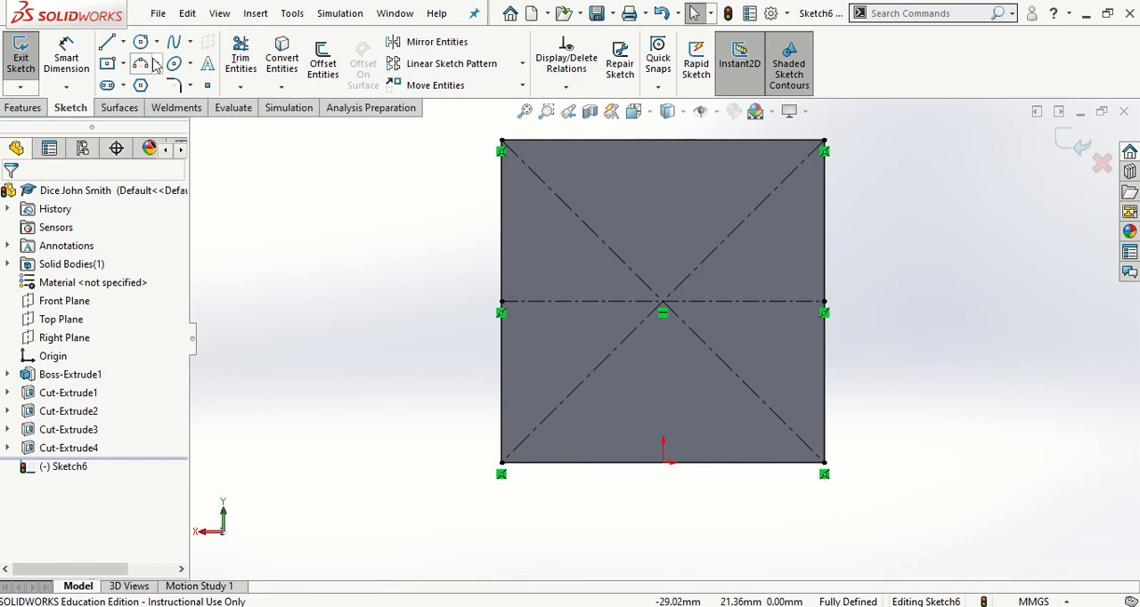
Sketch a circle at the face's centre where the centerlines cross and set its diameter to 4 mm
click(662, 303)
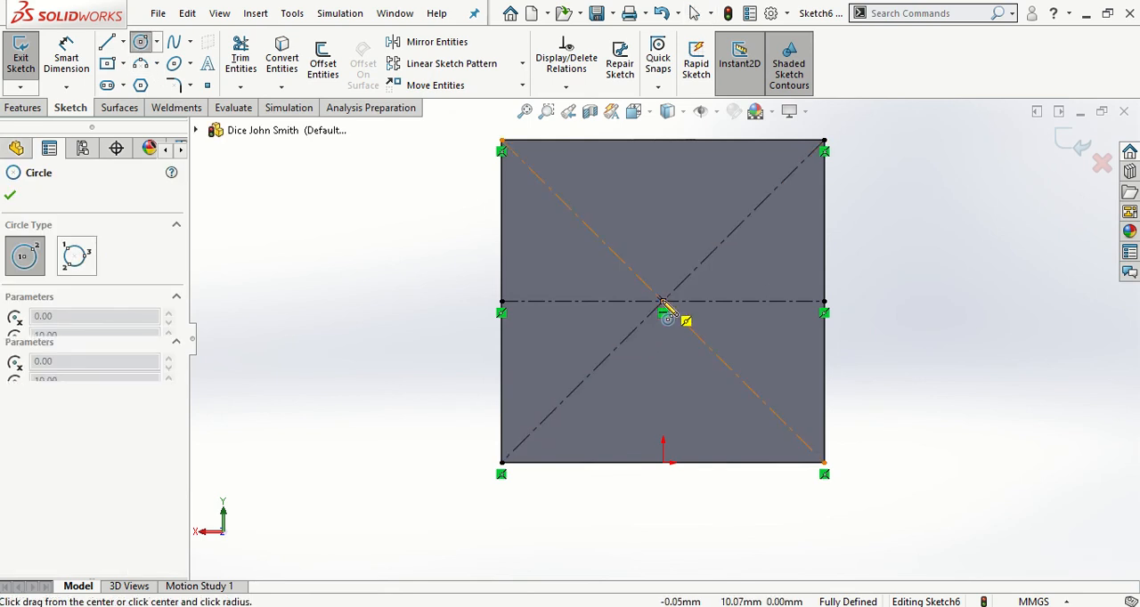
click(728, 318)
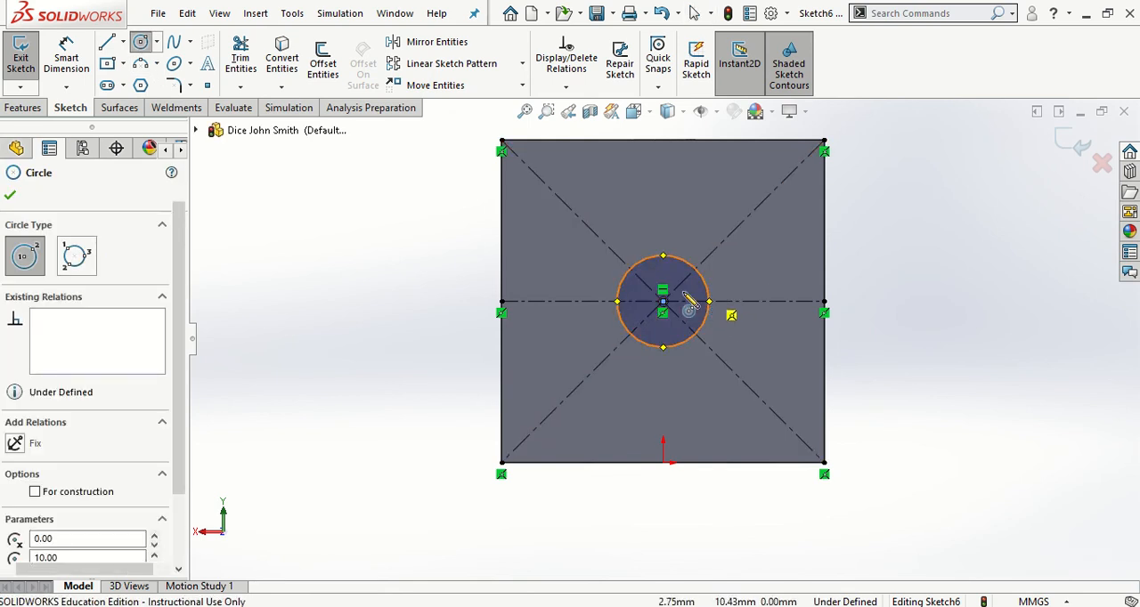
key(Escape)
click(66, 57)
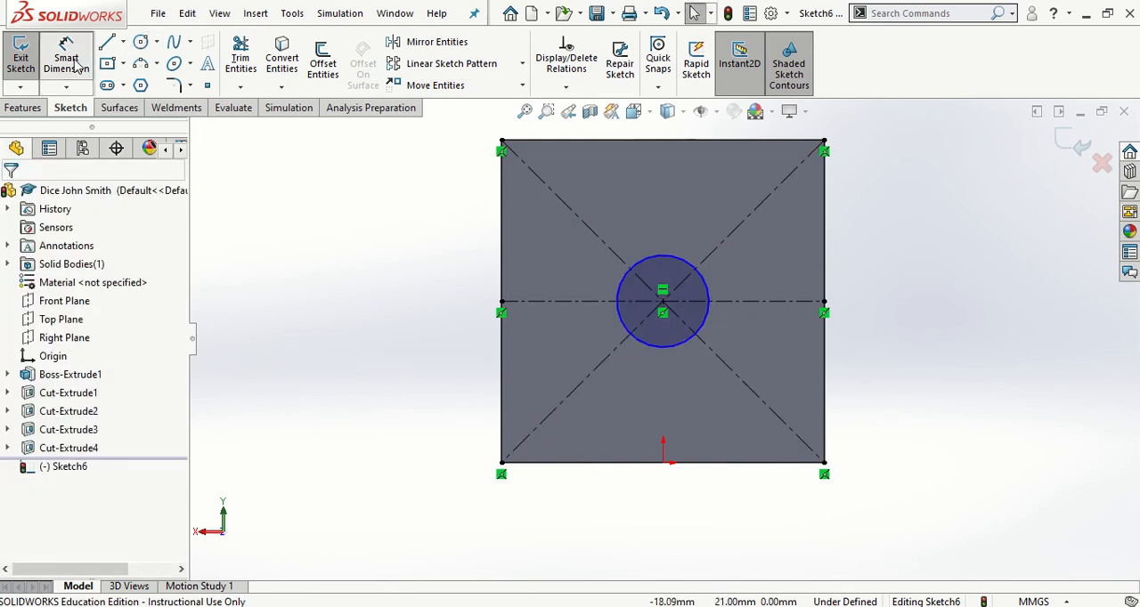
click(613, 283)
click(443, 308)
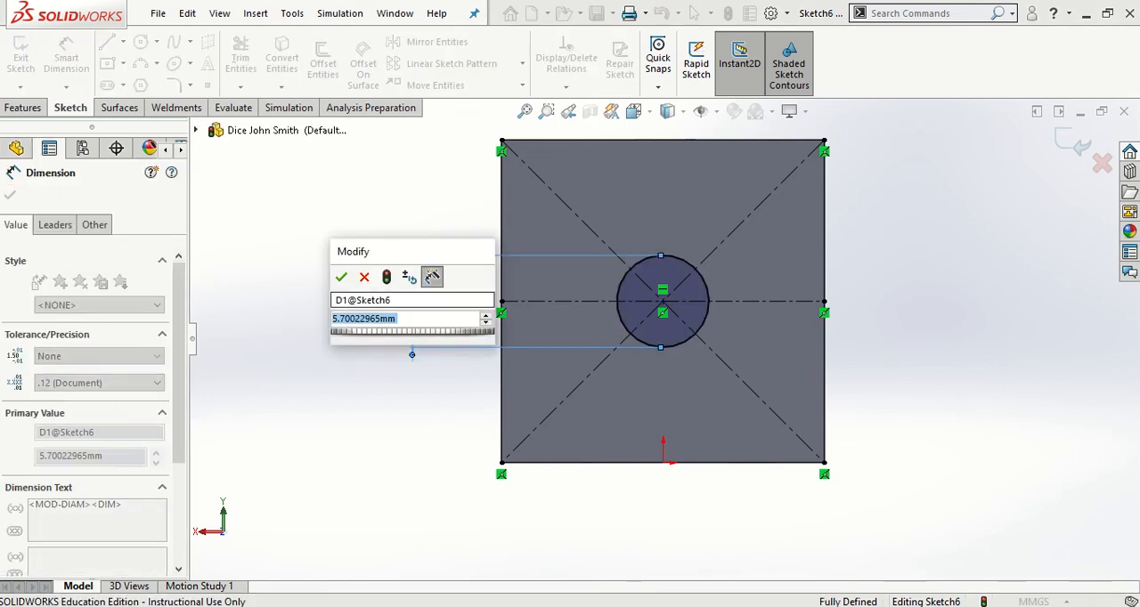
text(4)
key(Return)
key(Escape)
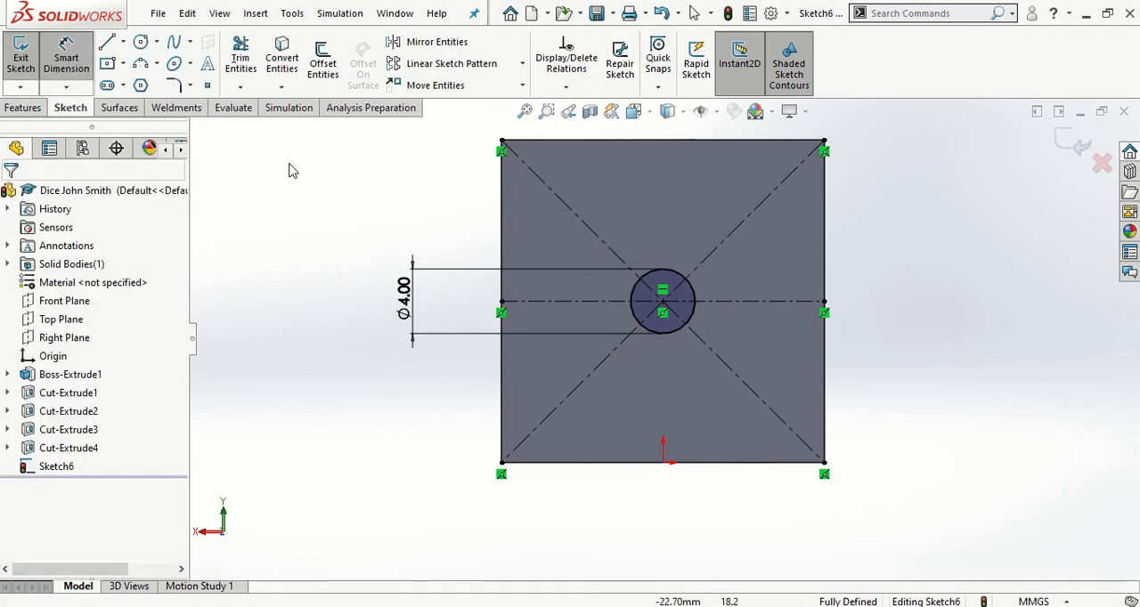
Sketch a second circle centred on the diagonal in the face's upper-right quarter and set its diameter to 4 mm
click(140, 43)
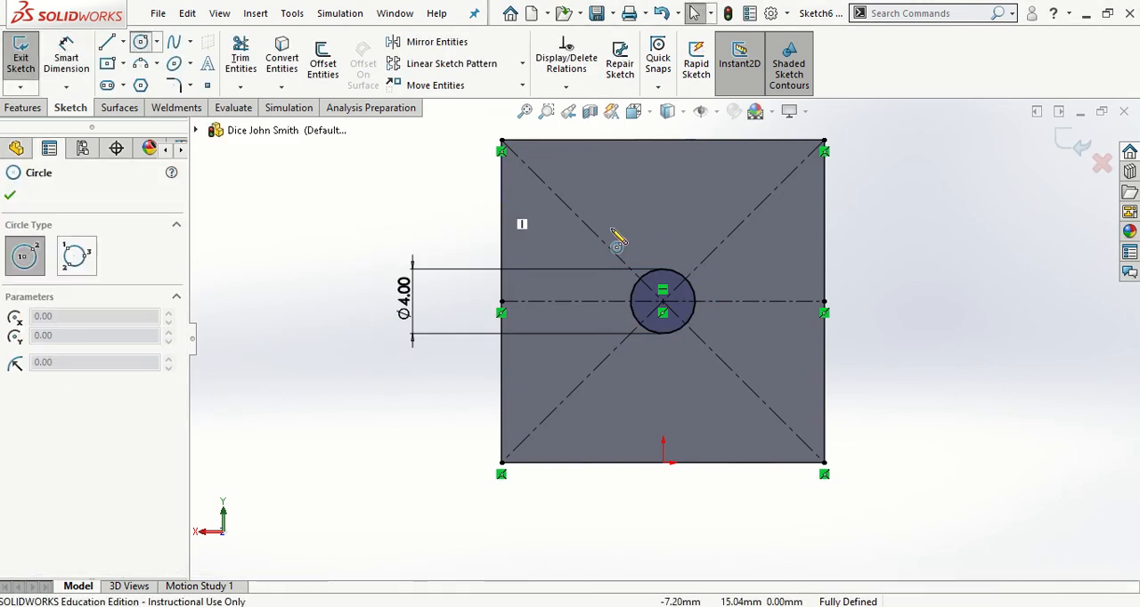
click(752, 214)
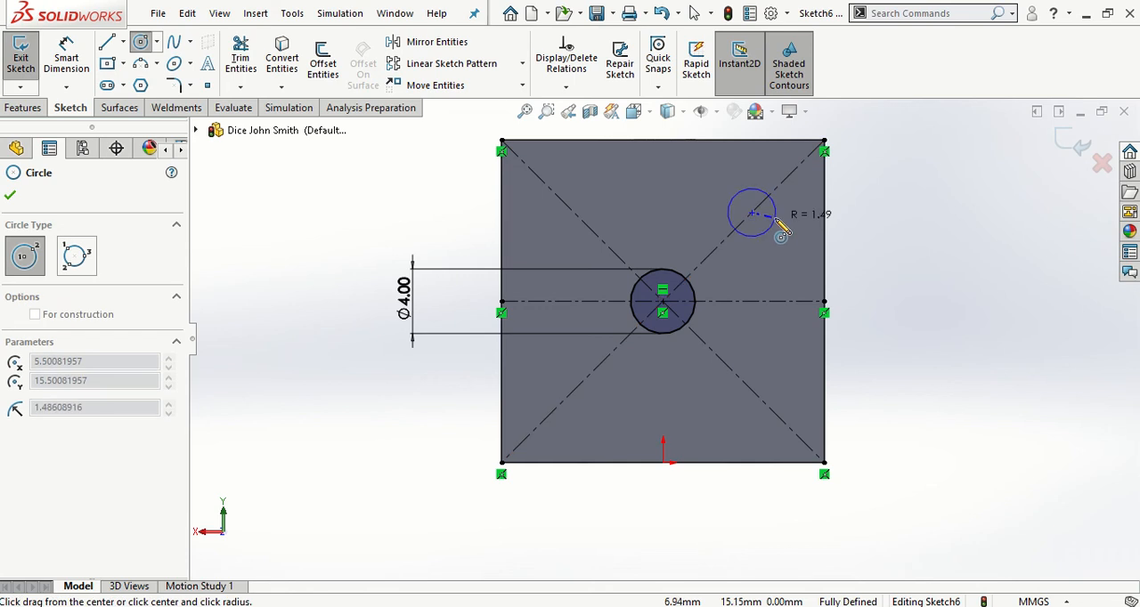
click(777, 215)
key(Escape)
click(66, 58)
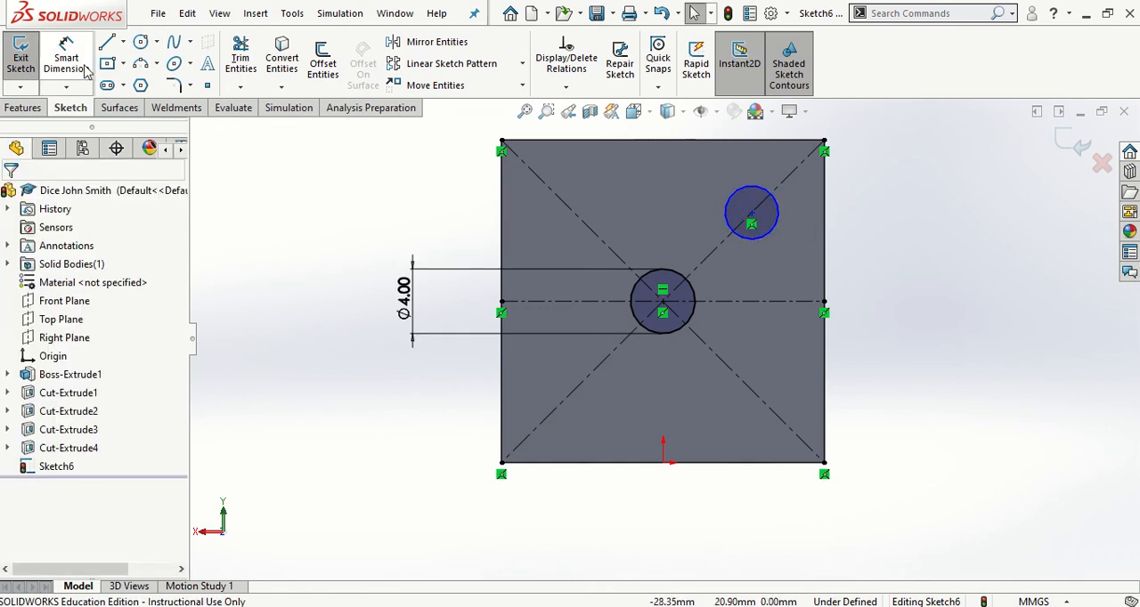
click(779, 219)
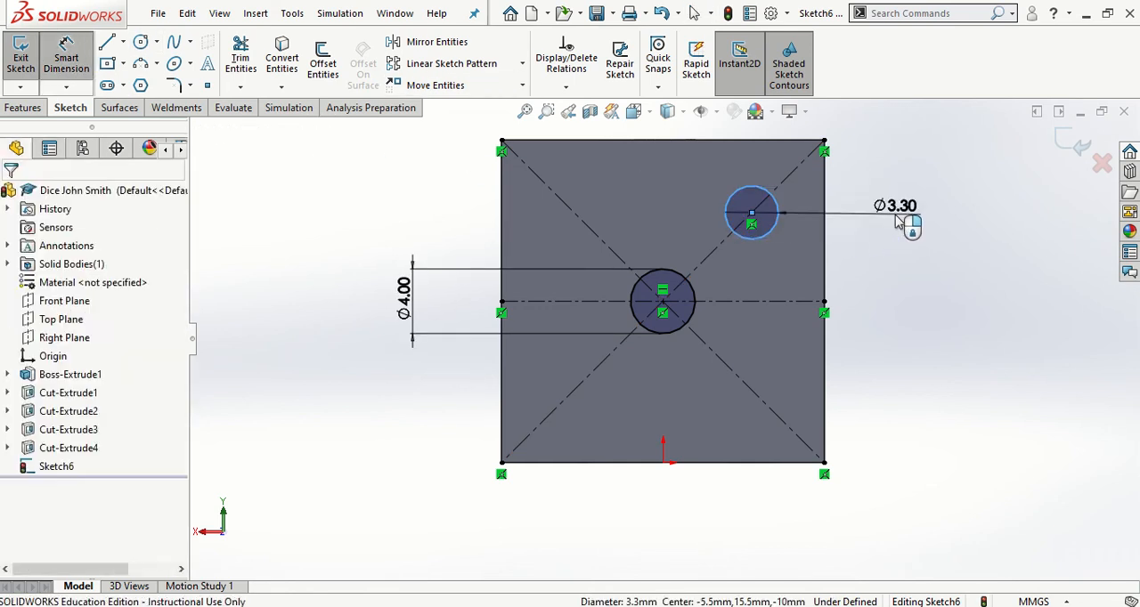
click(903, 224)
text(4)
key(Return)
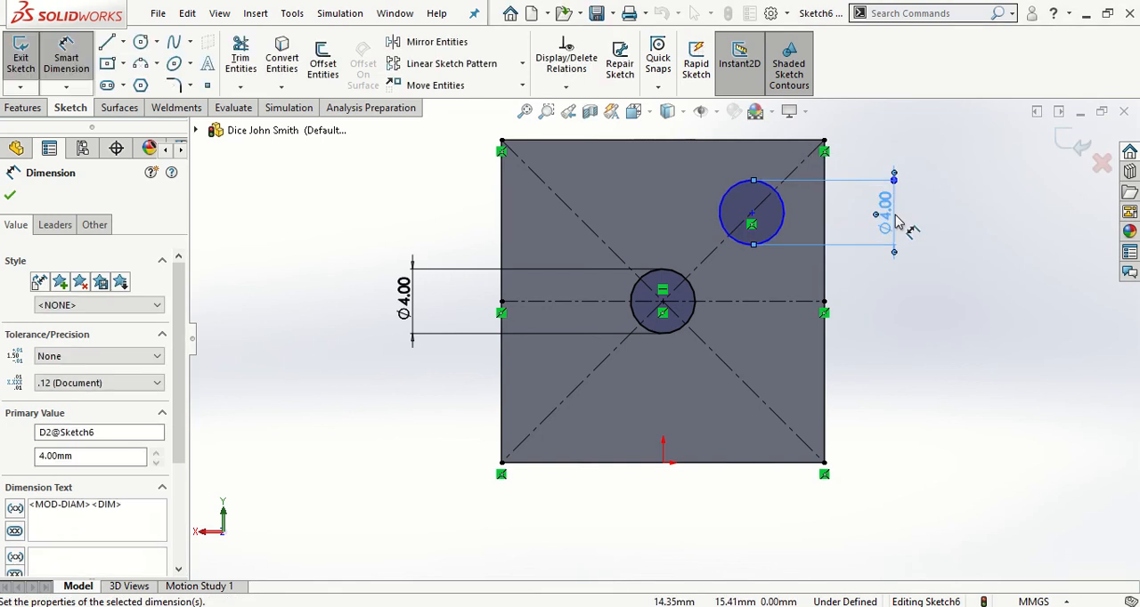
key(Escape)
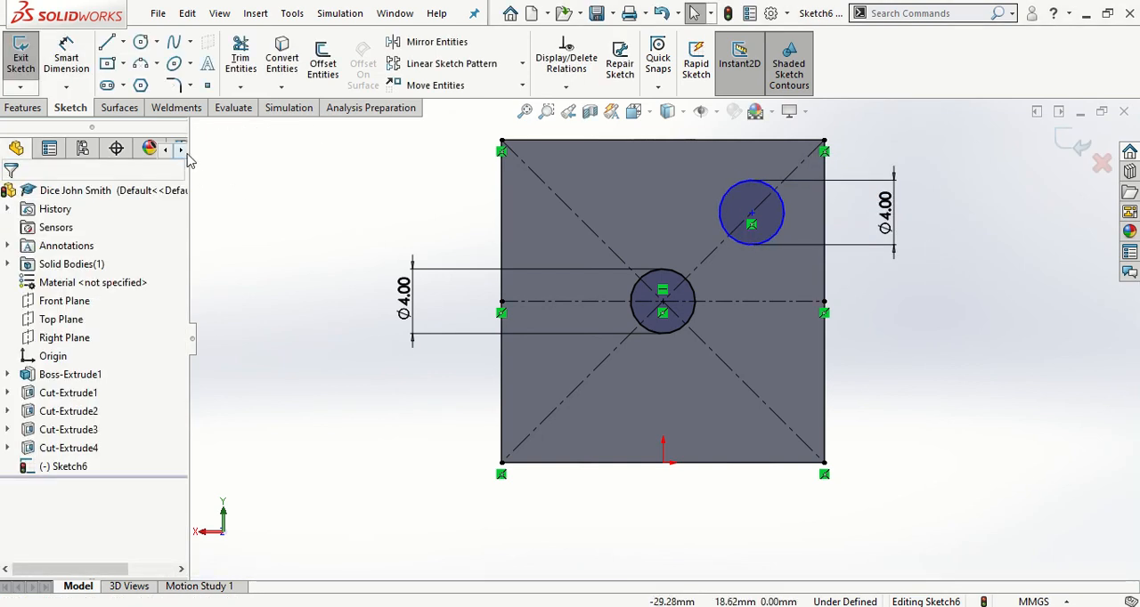
Dimension the distance from the upper-right circle's centre to the face's upper-right corner as 7 mm
click(66, 57)
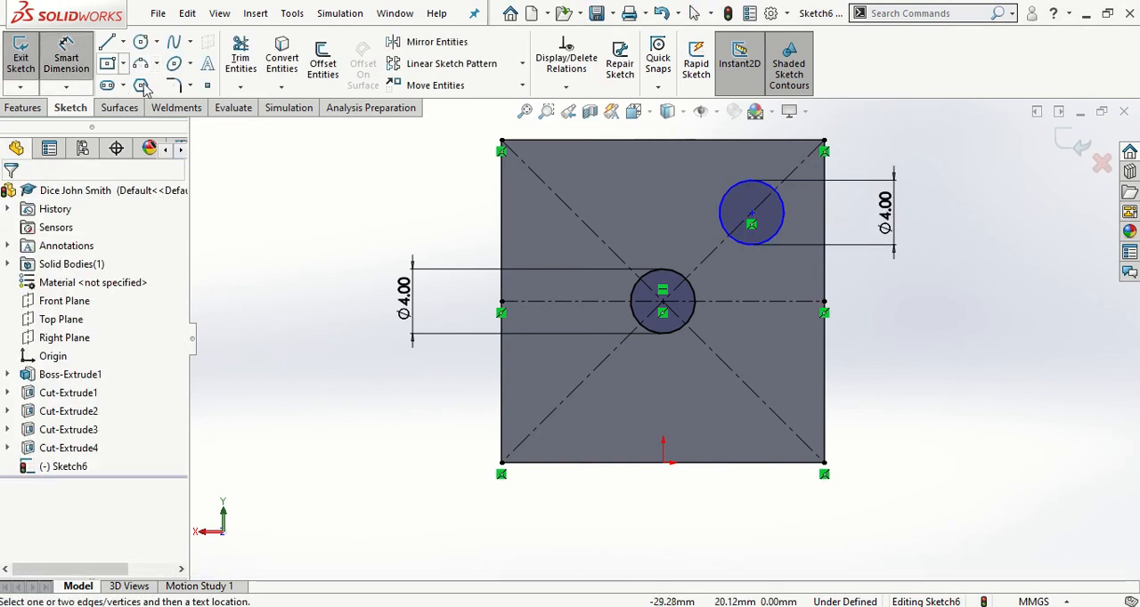
click(751, 215)
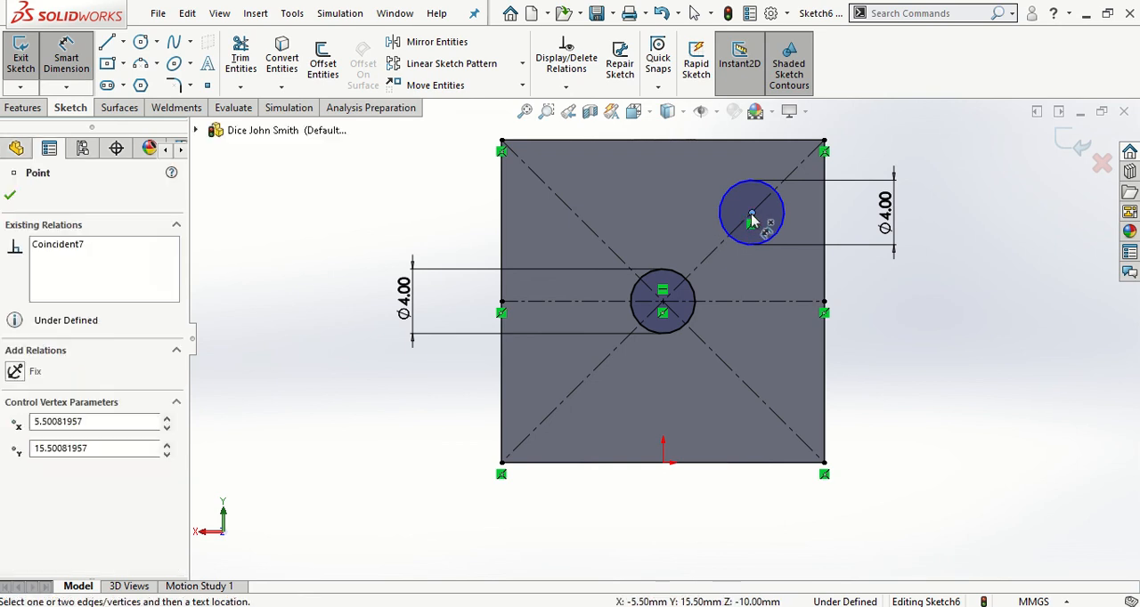
click(824, 142)
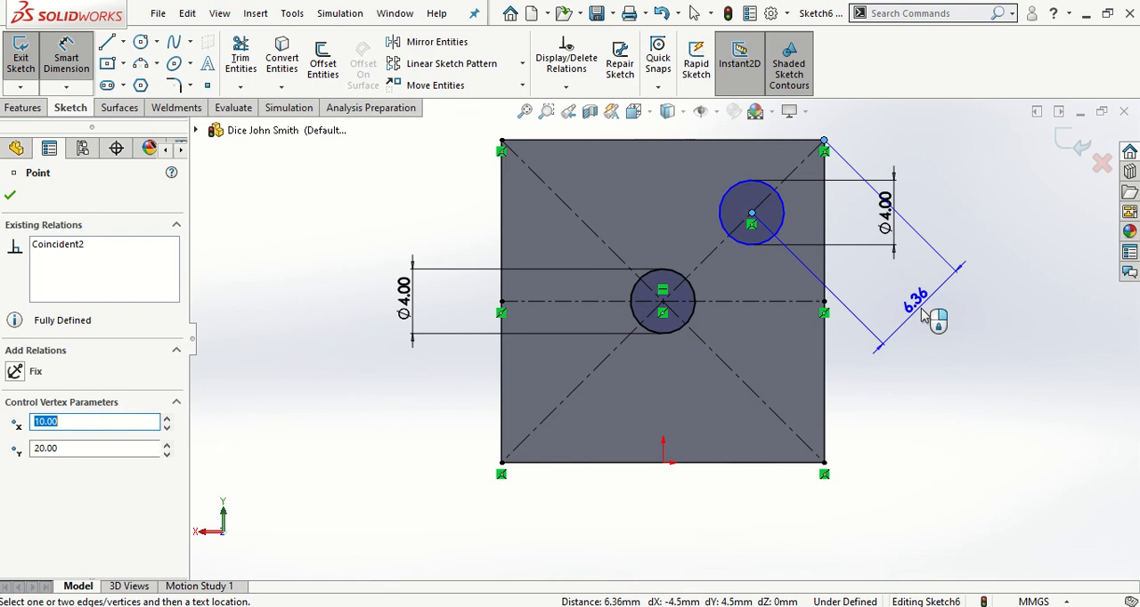
click(924, 318)
text(7)
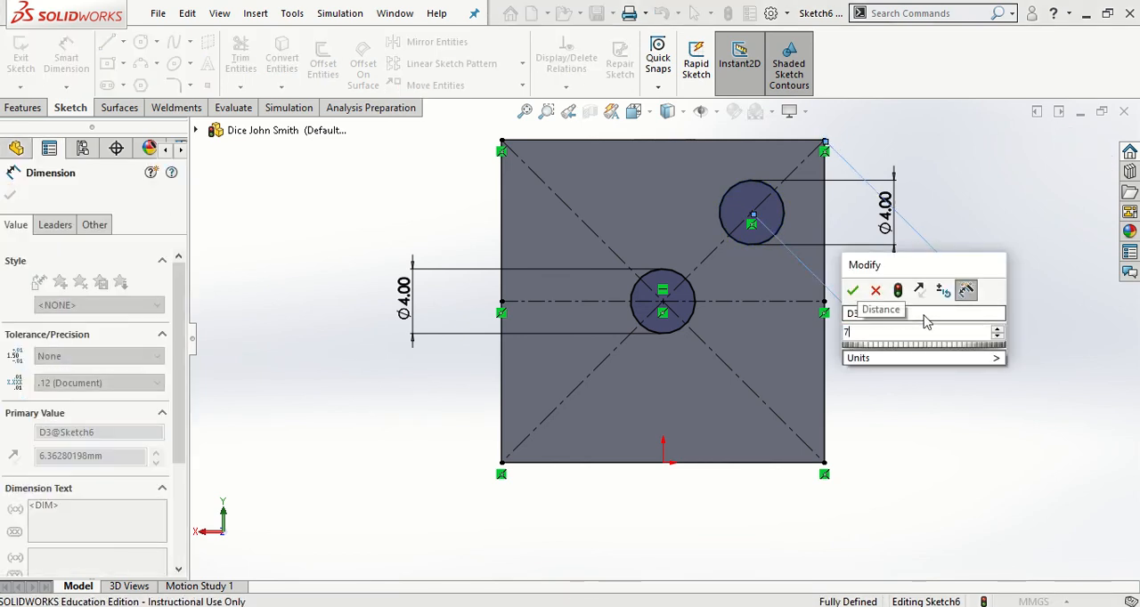
key(Return)
key(Escape)
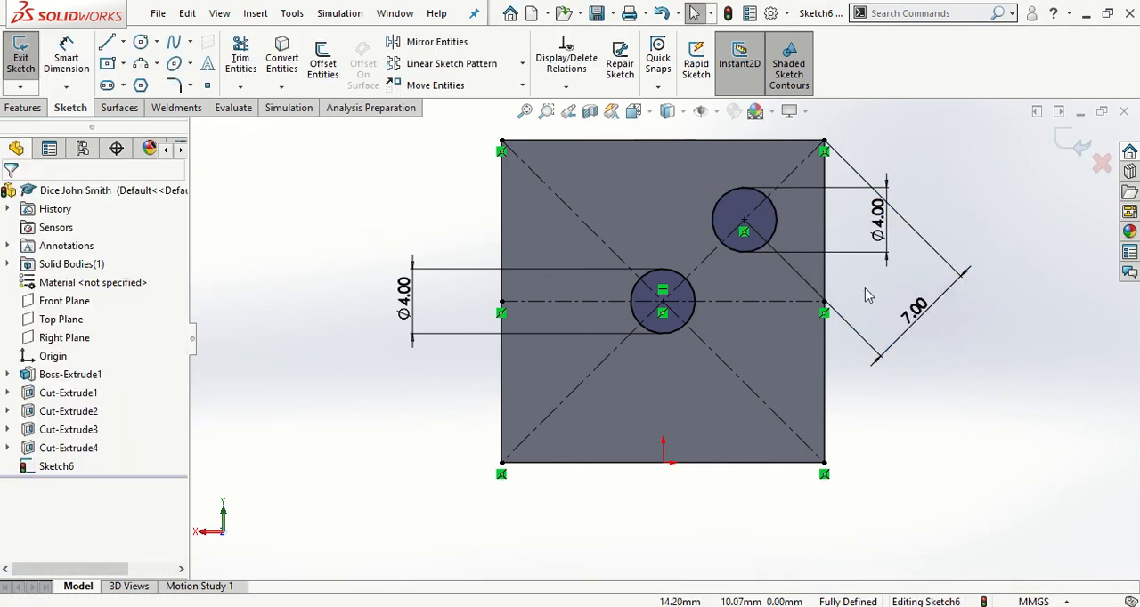
Mirror the upper-right circle about the diagonal centerline running from the face's upper-left to lower-right corner
click(444, 50)
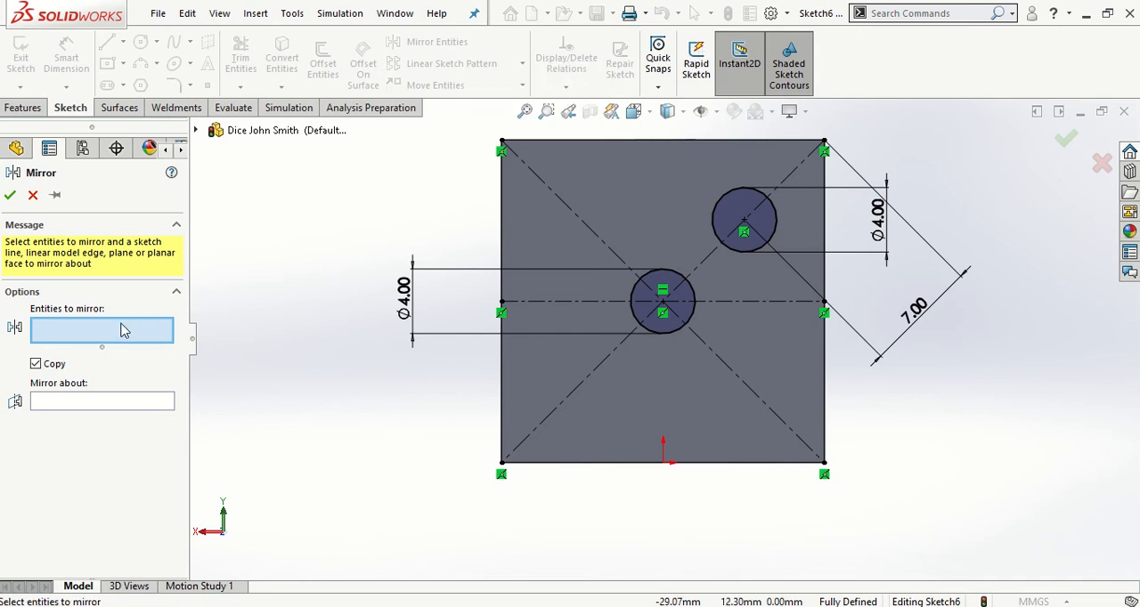
click(714, 206)
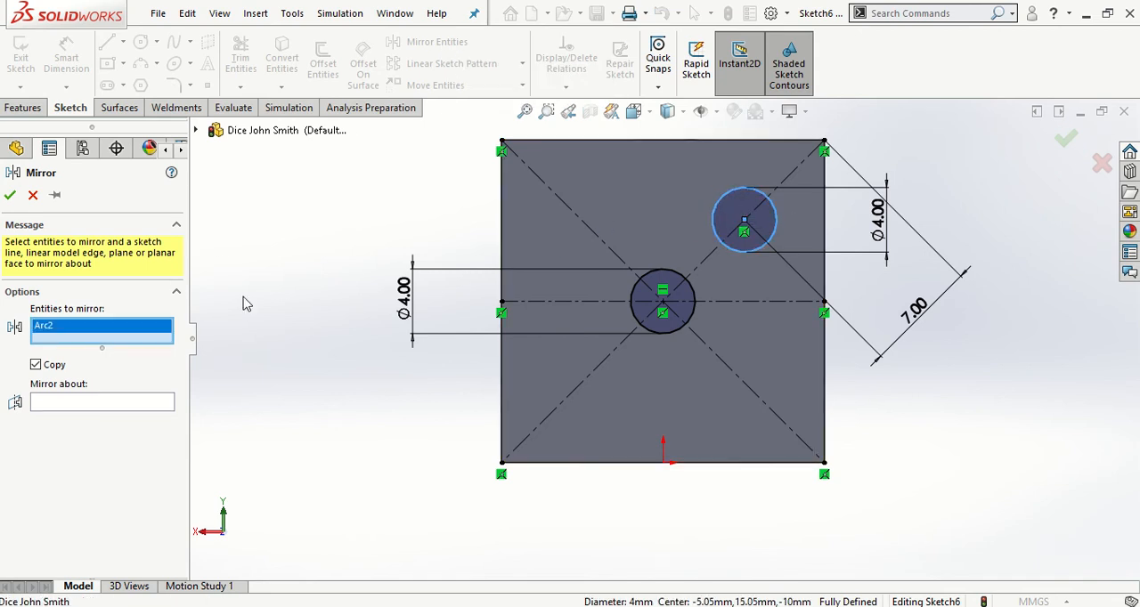
click(93, 404)
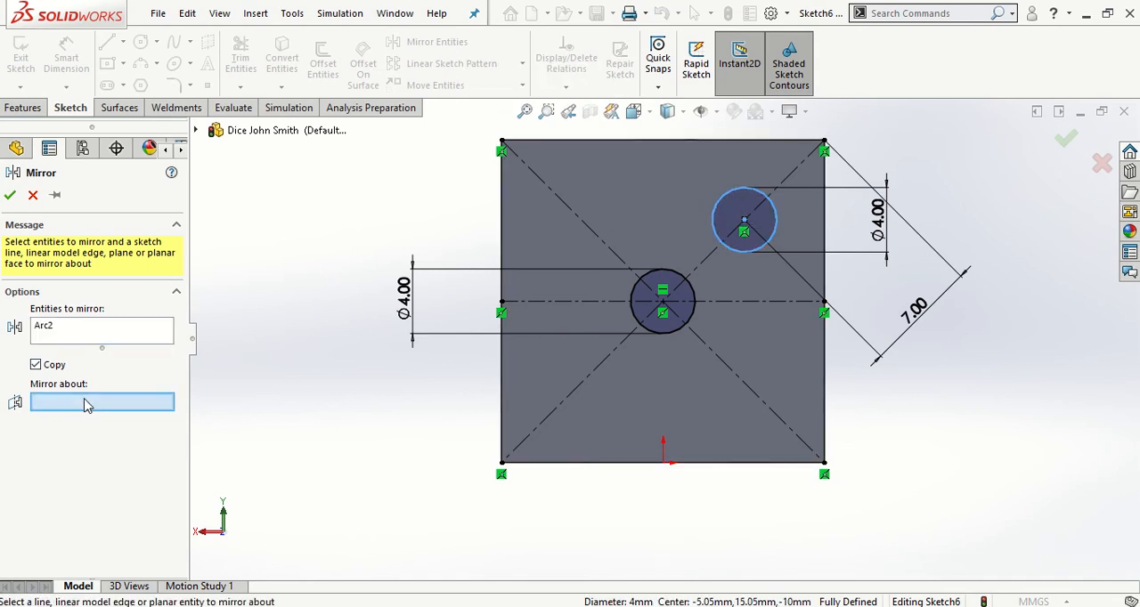
click(726, 365)
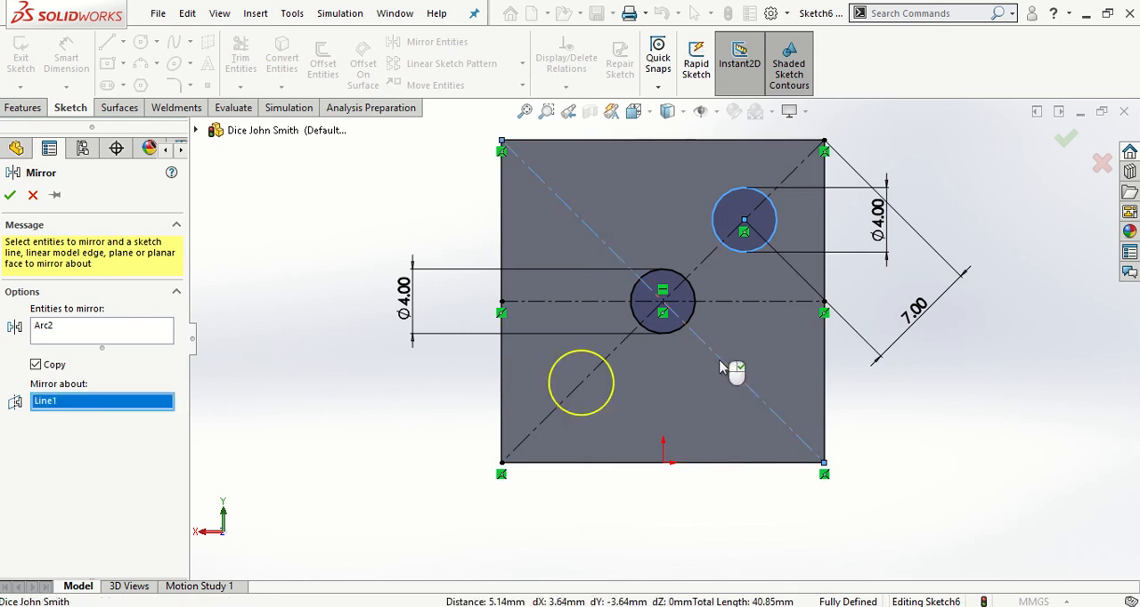
click(9, 196)
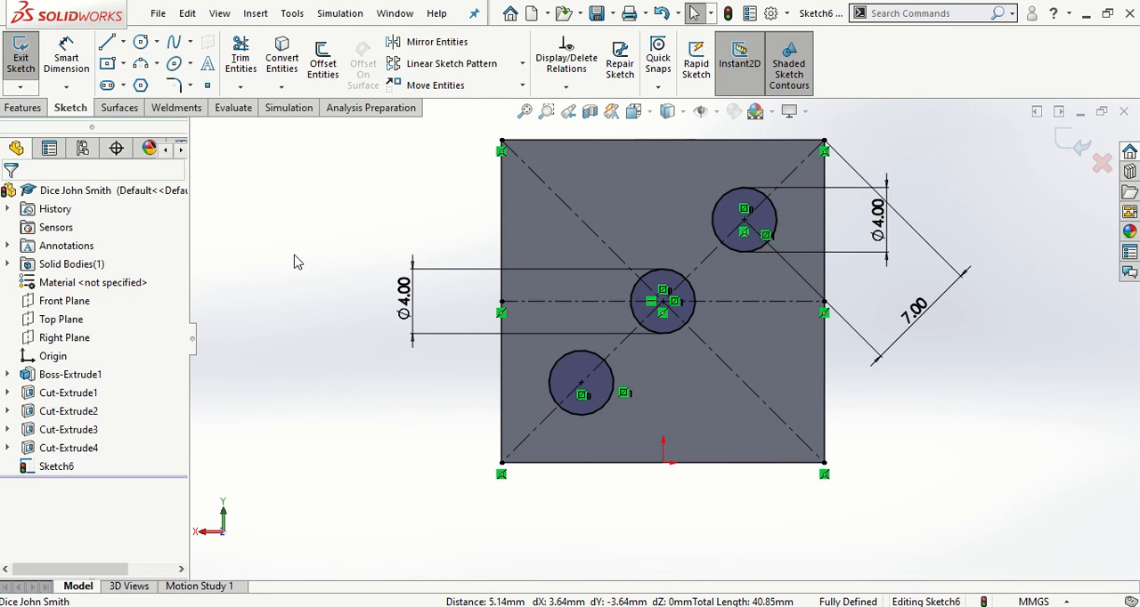
Mirror the lower-left circle about the horizontal centerline into the face's upper-left quarter
click(437, 42)
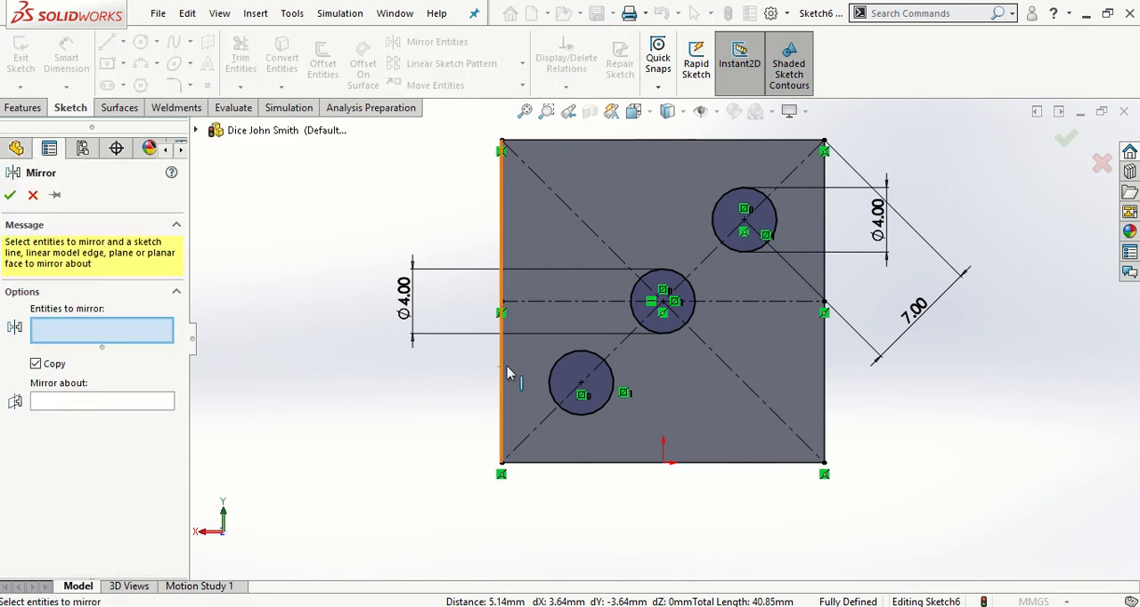
click(551, 373)
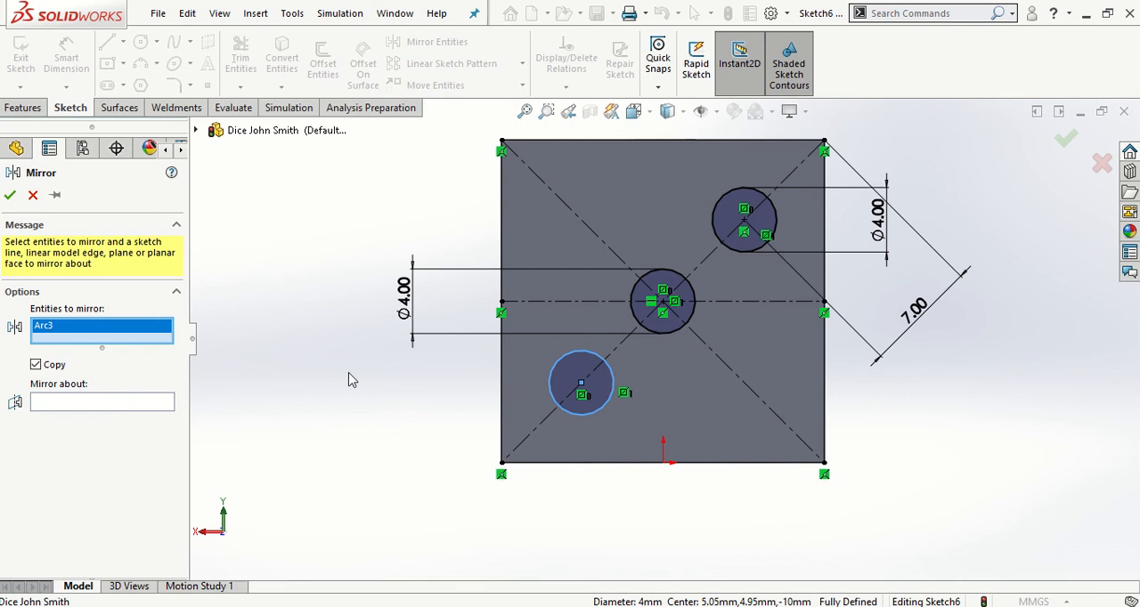
click(126, 405)
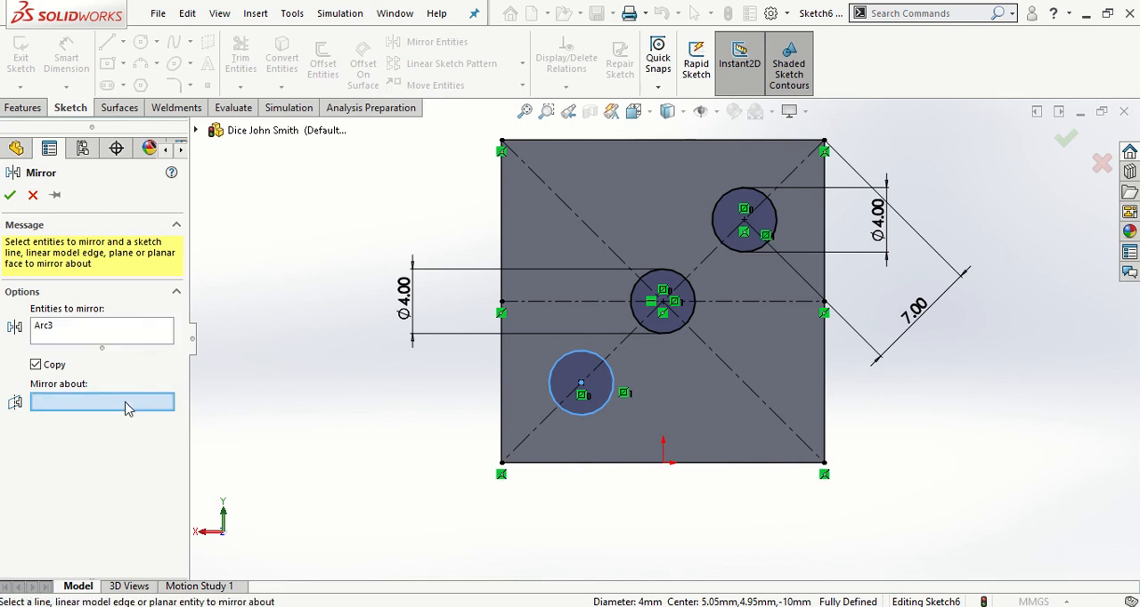
click(570, 302)
click(10, 195)
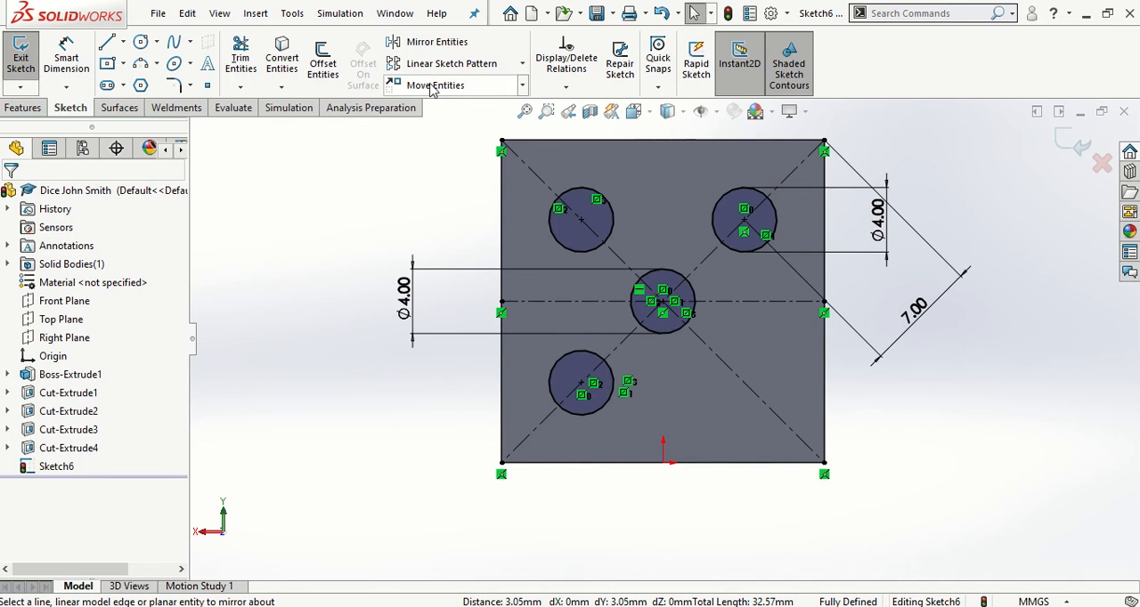
Mirror the upper-right circle about the horizontal centerline into the face's lower-right quarter
click(434, 41)
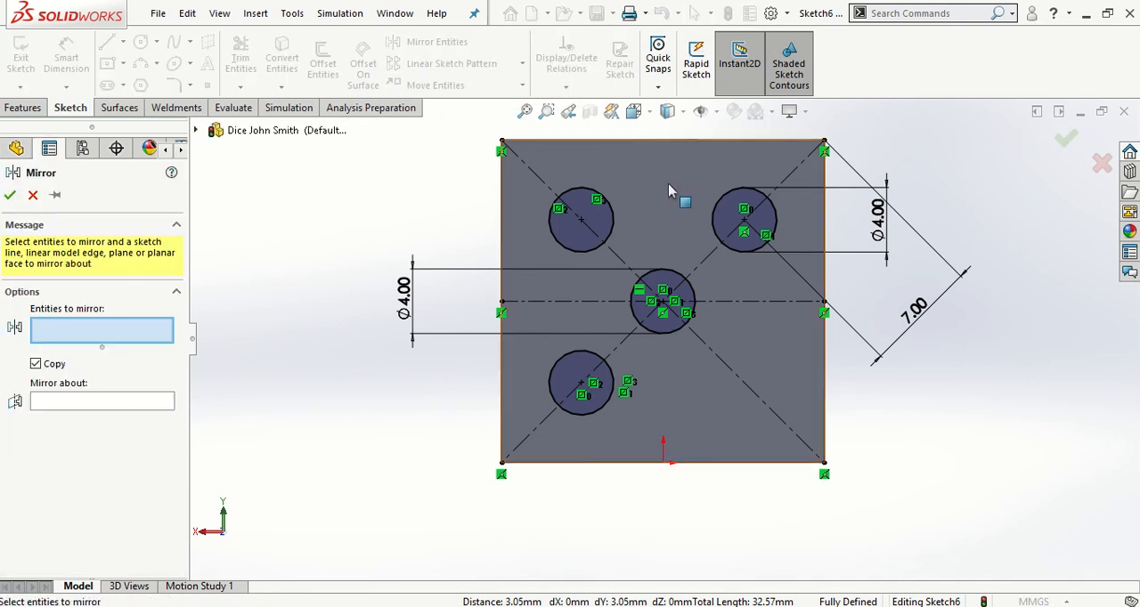
click(720, 201)
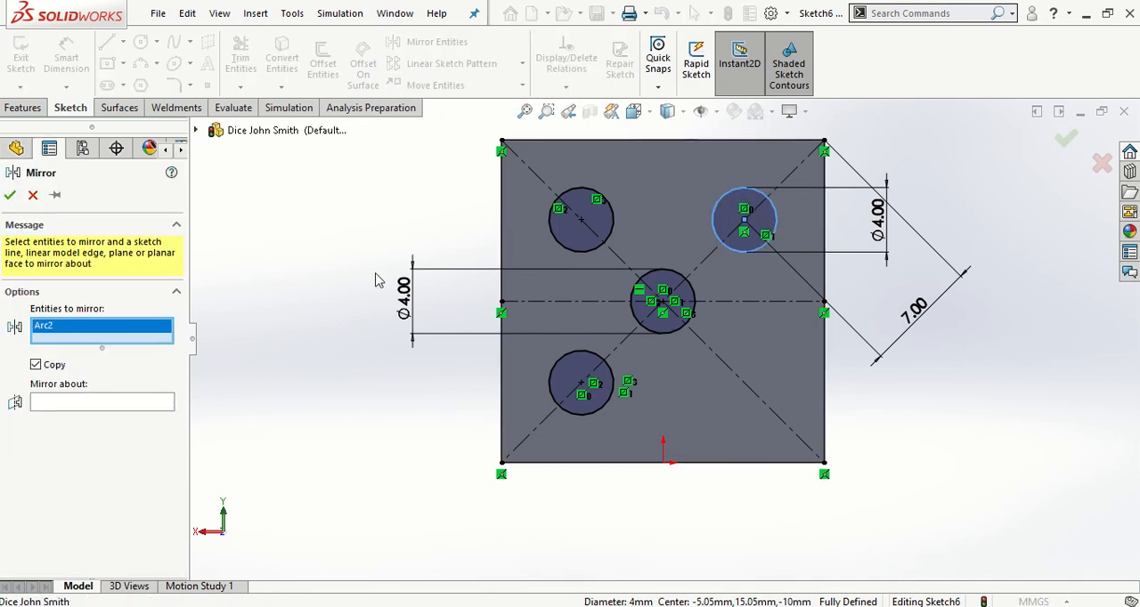
click(51, 406)
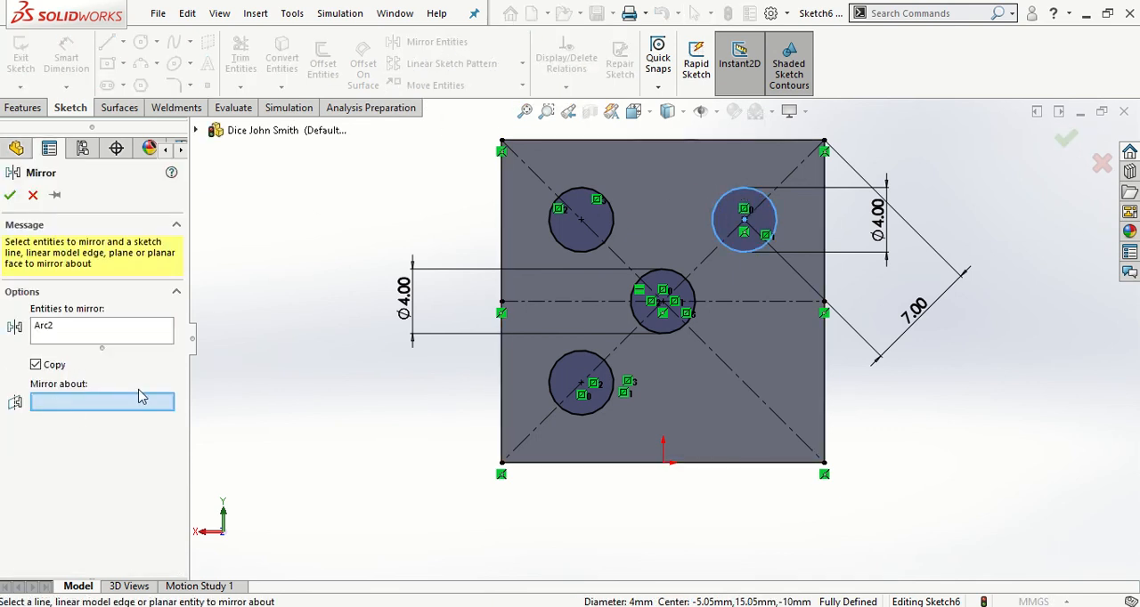
click(741, 304)
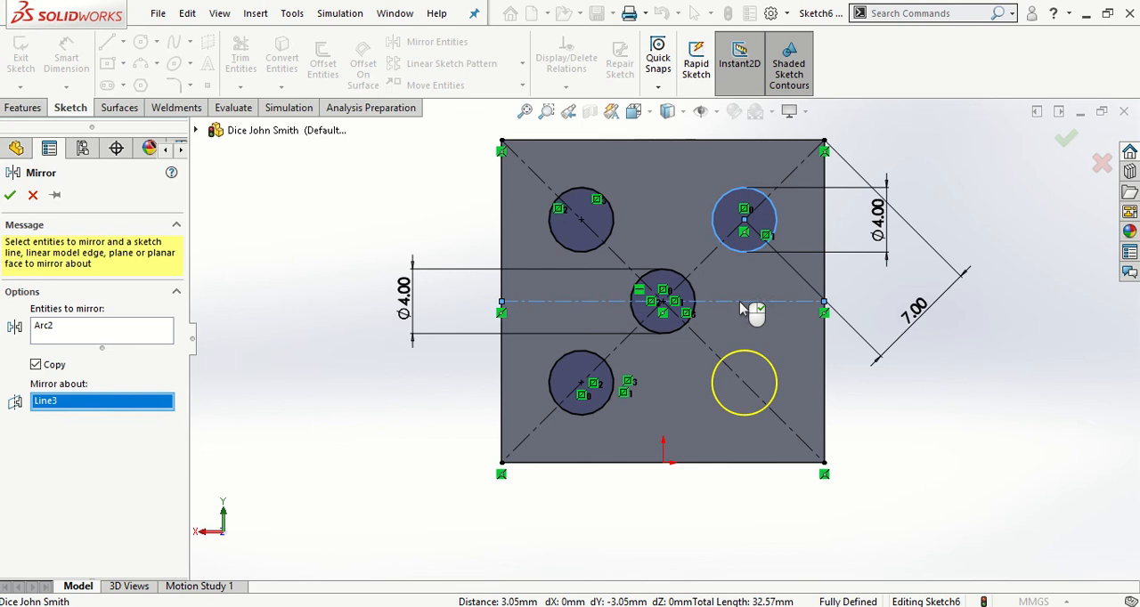
click(10, 196)
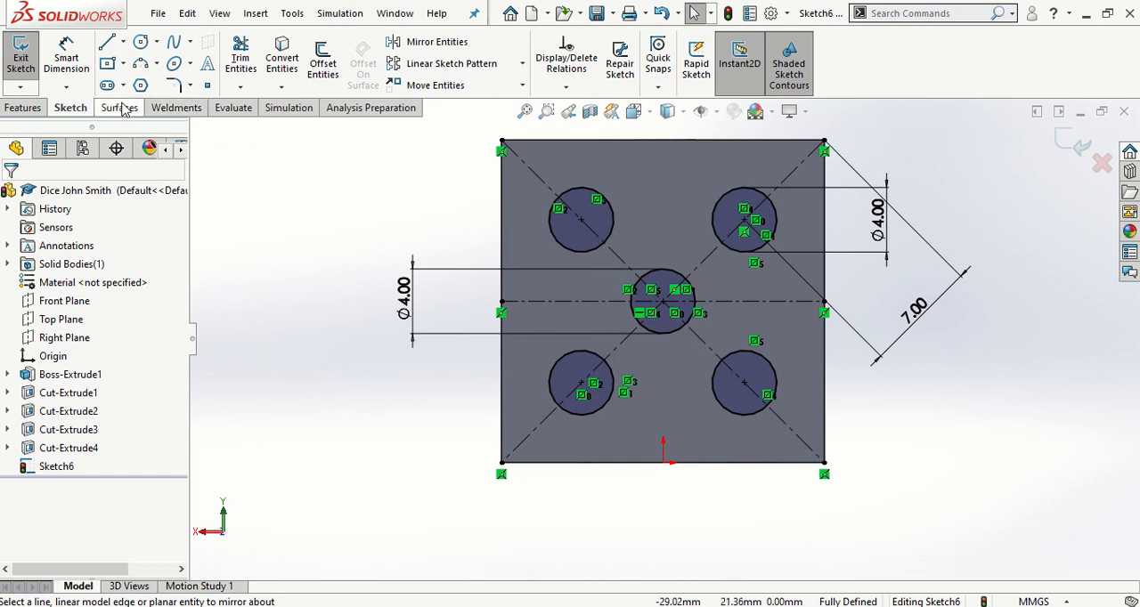
Cut the five sketched circles into the face with a blind Extruded Cut 0.50 mm deep
click(24, 107)
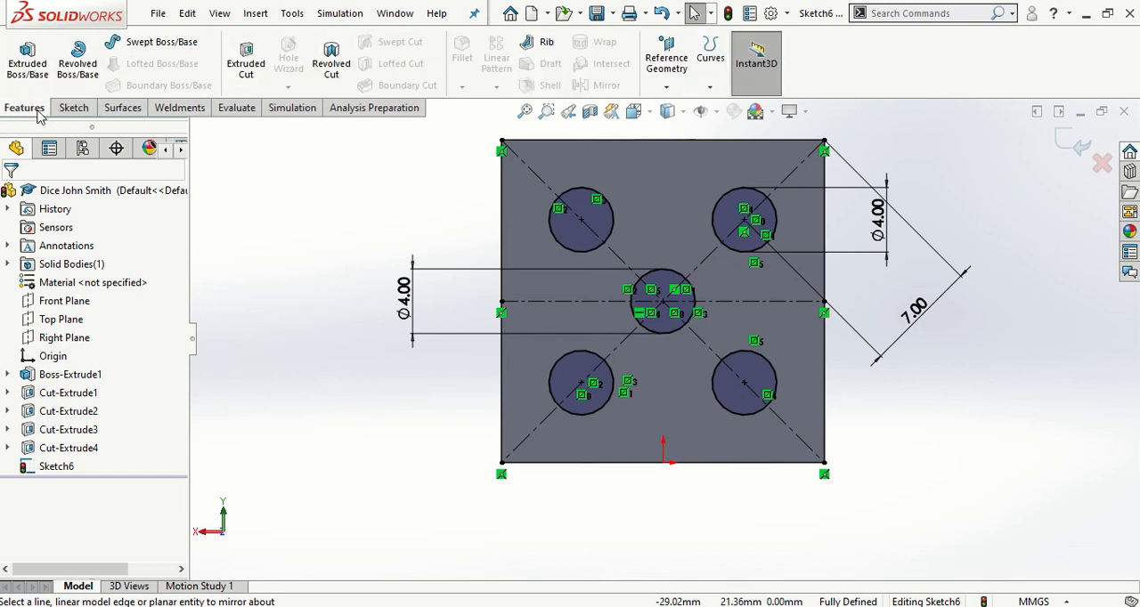
click(245, 55)
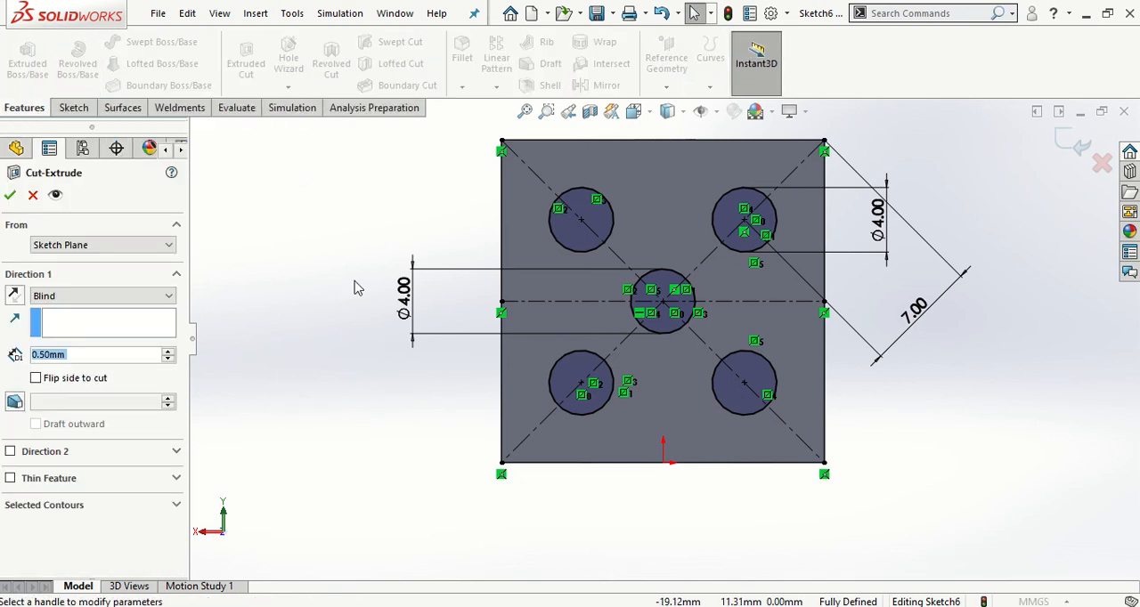
middle_drag(359, 287, 450, 333)
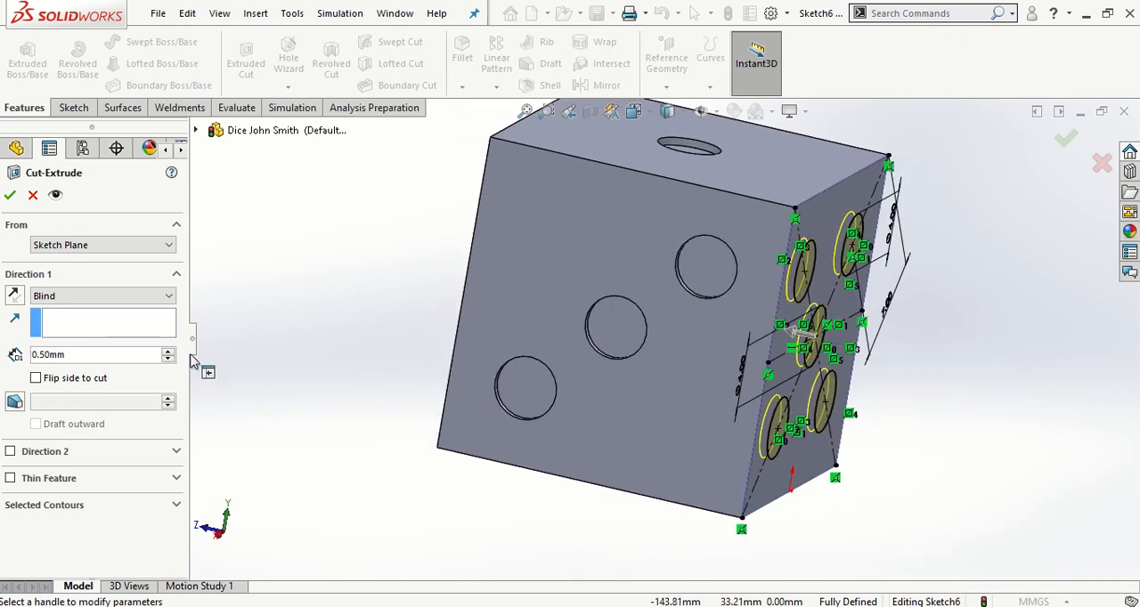
click(11, 197)
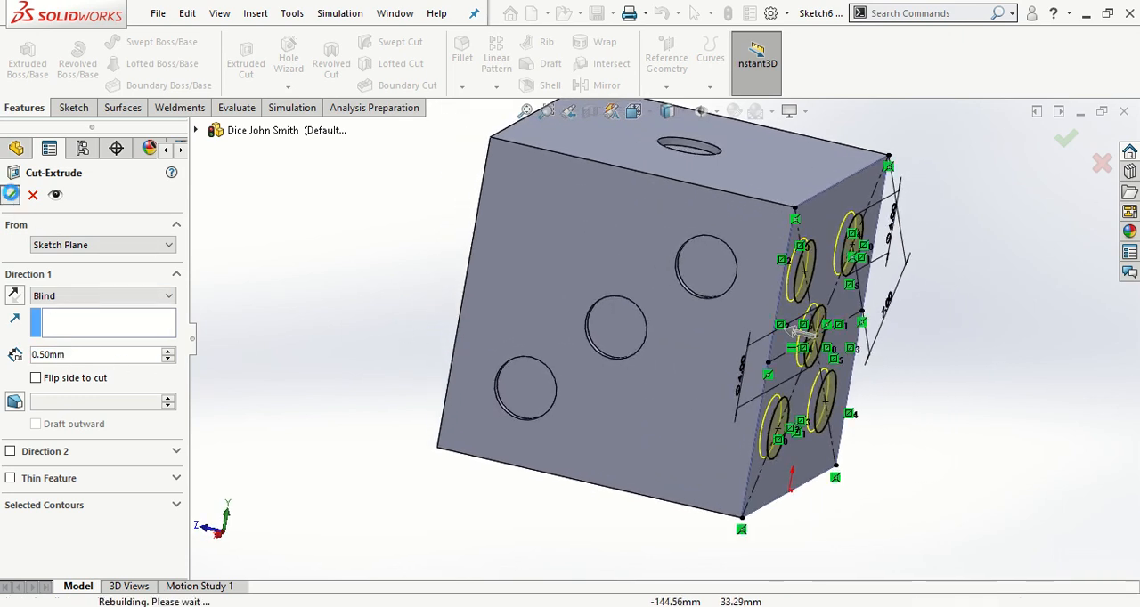
click(285, 325)
Start a new sketch on the dice's remaining blank side face, viewed straight on
middle_drag(534, 284, 555, 264)
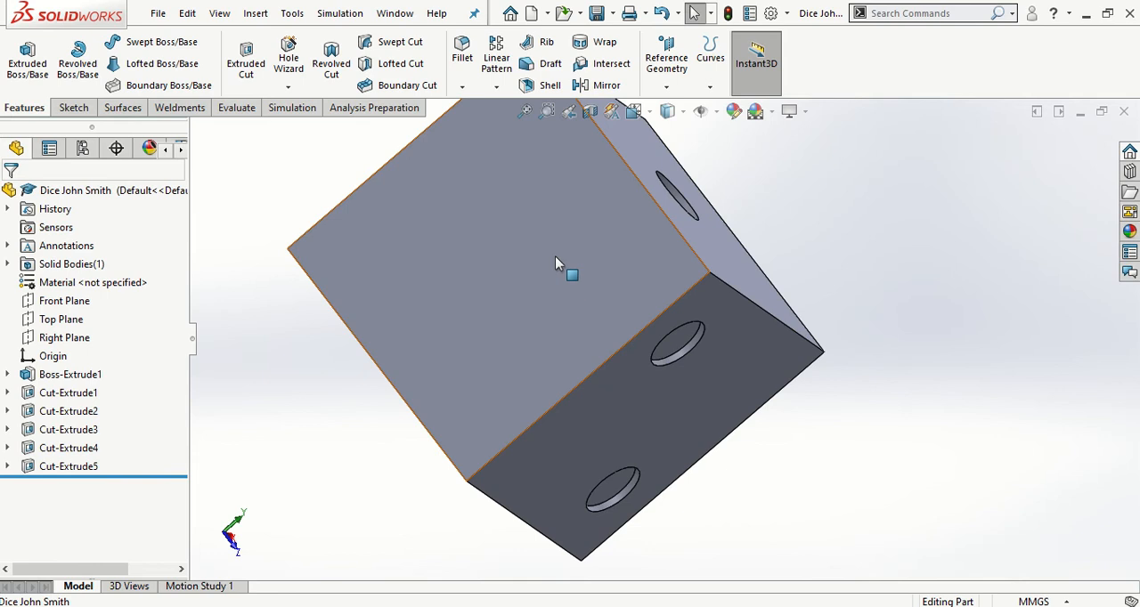
click(556, 257)
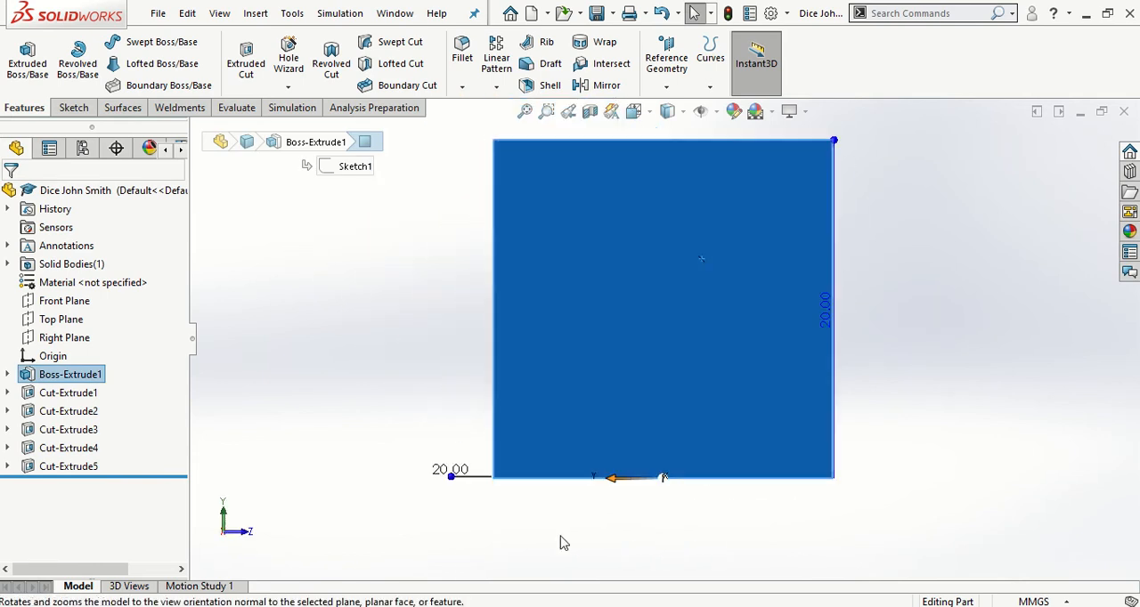
click(72, 108)
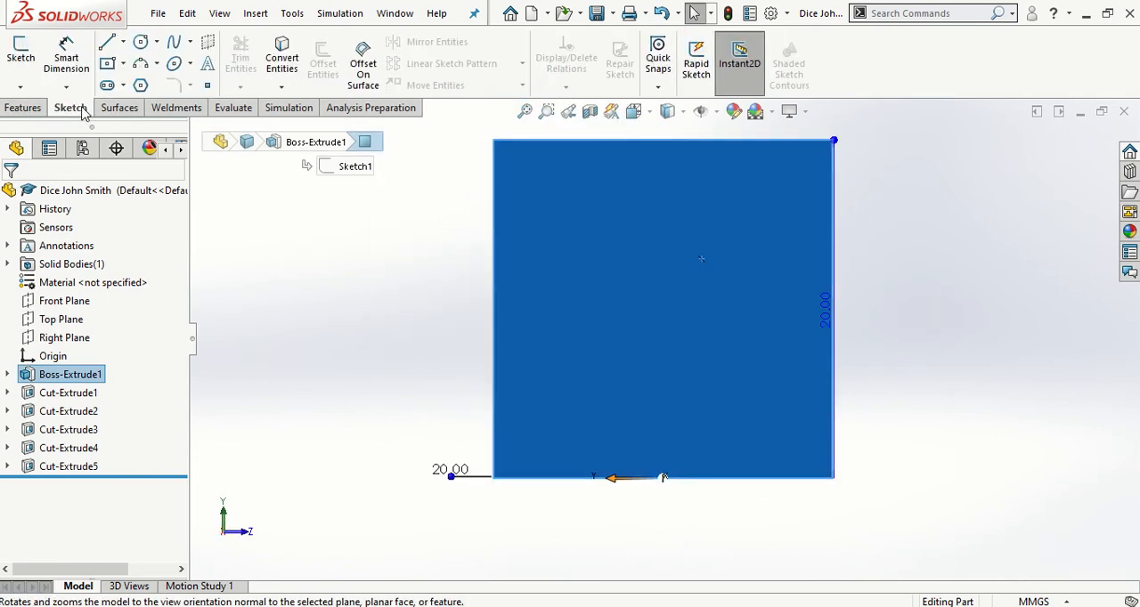
click(20, 61)
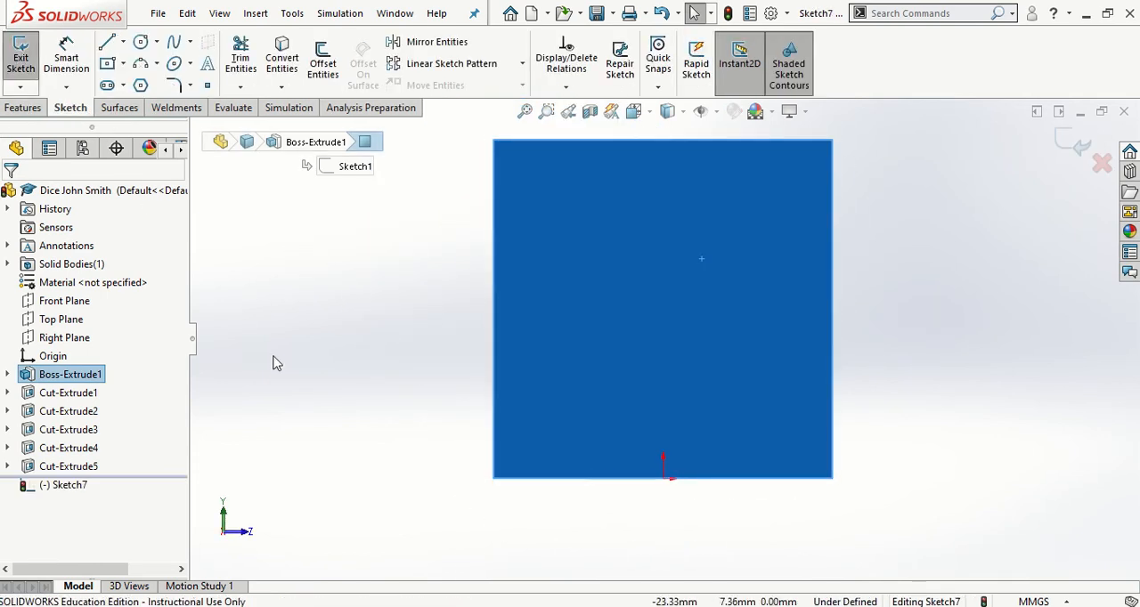
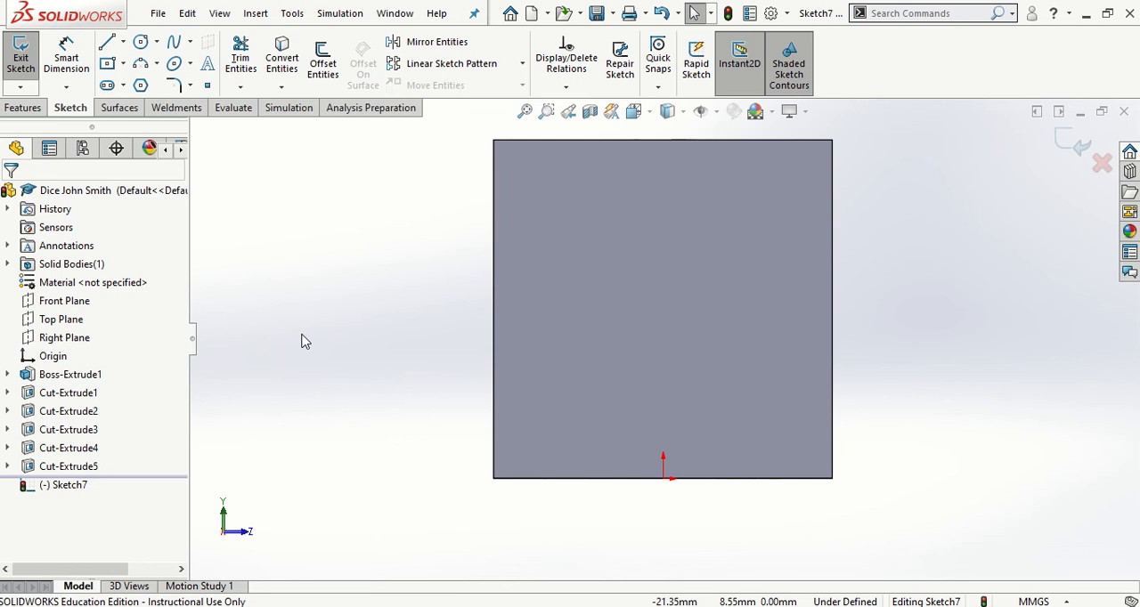
Sketch a vertical construction centerline from the origin to the midpoint of the face's top edge
click(123, 42)
click(135, 83)
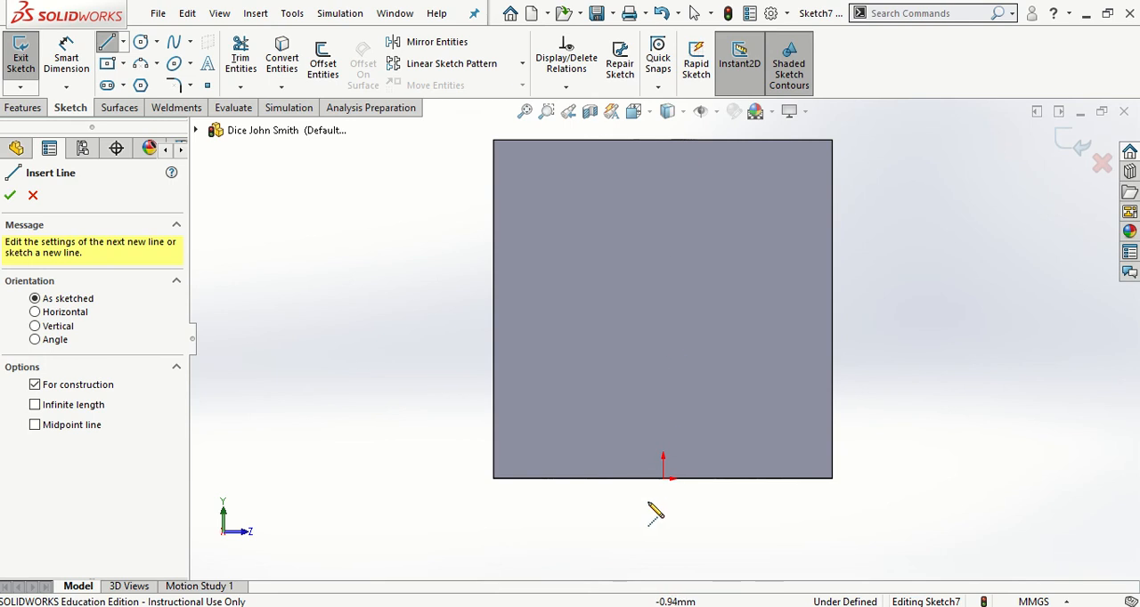
click(662, 478)
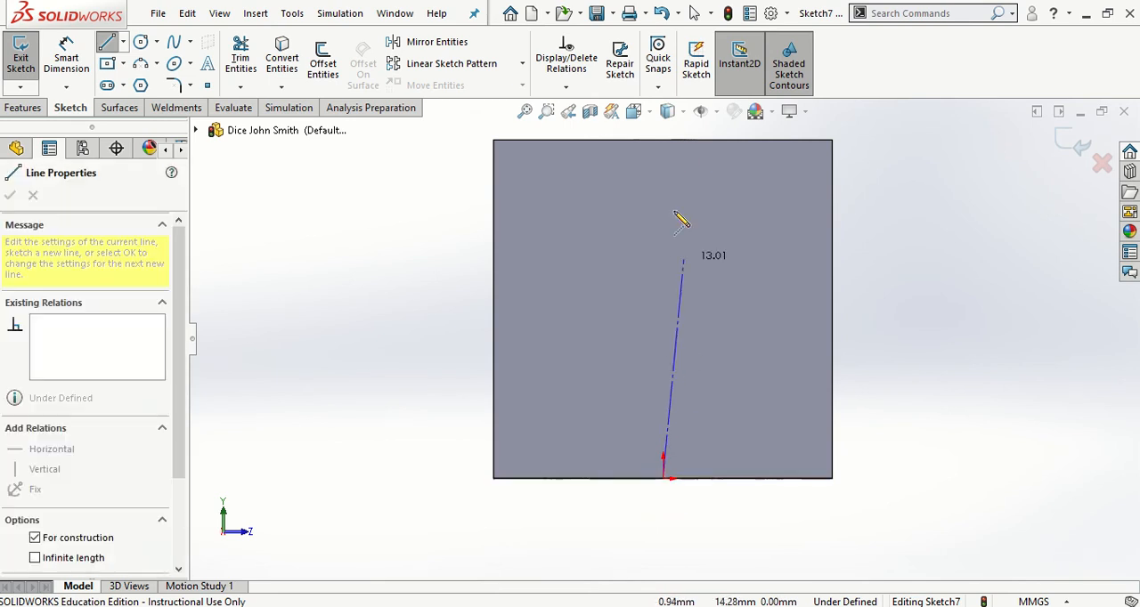
click(662, 140)
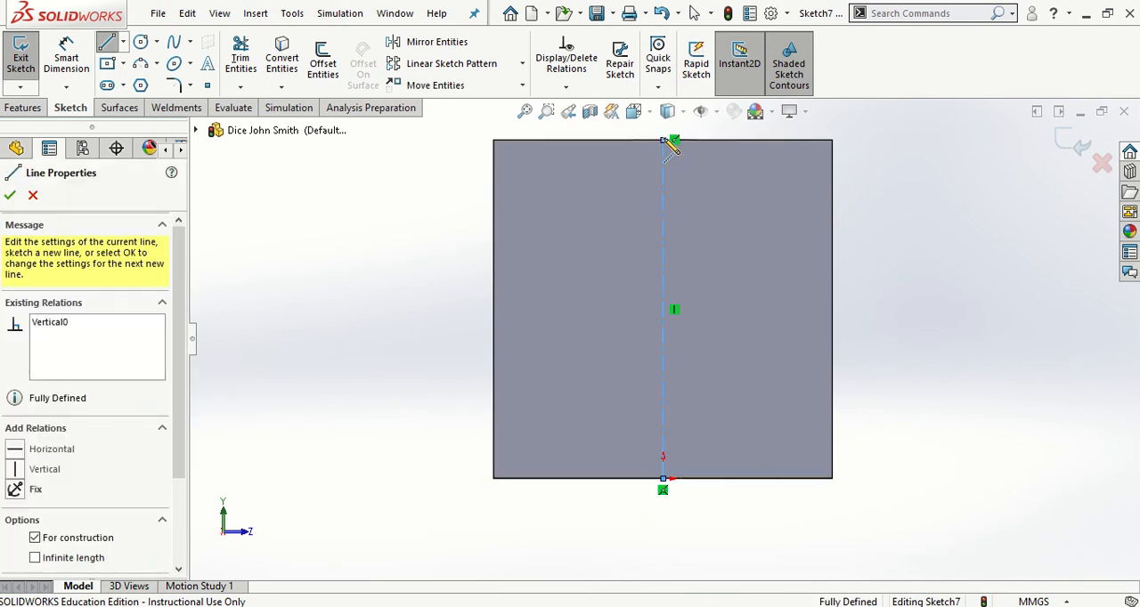
key(Escape)
key(Escape)
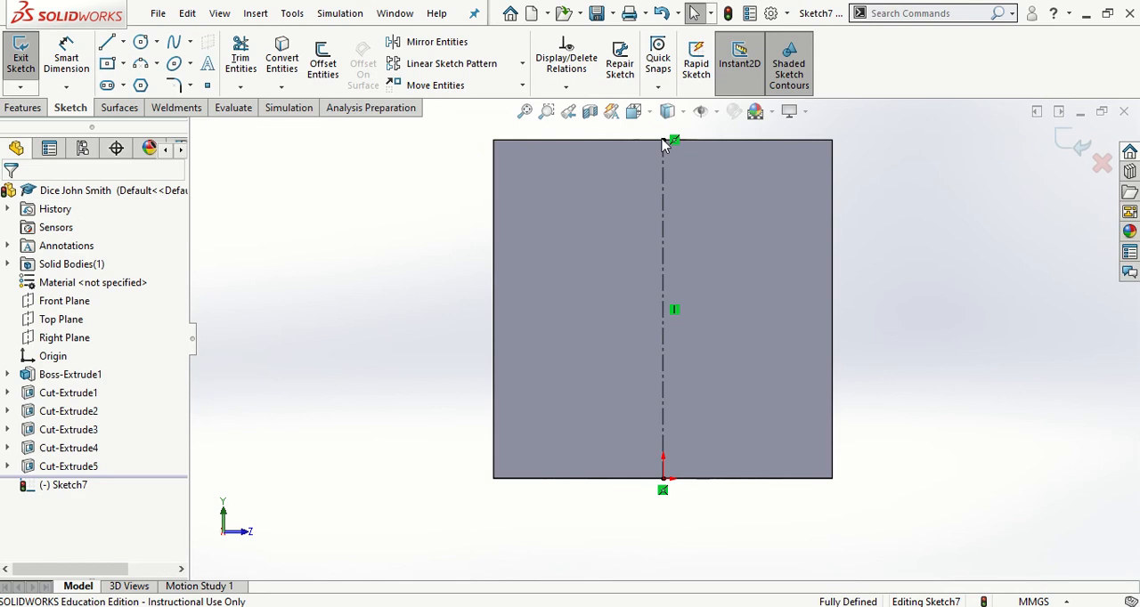
Sketch a second full-height vertical centerline about 4.7 mm from the face's left edge
click(121, 42)
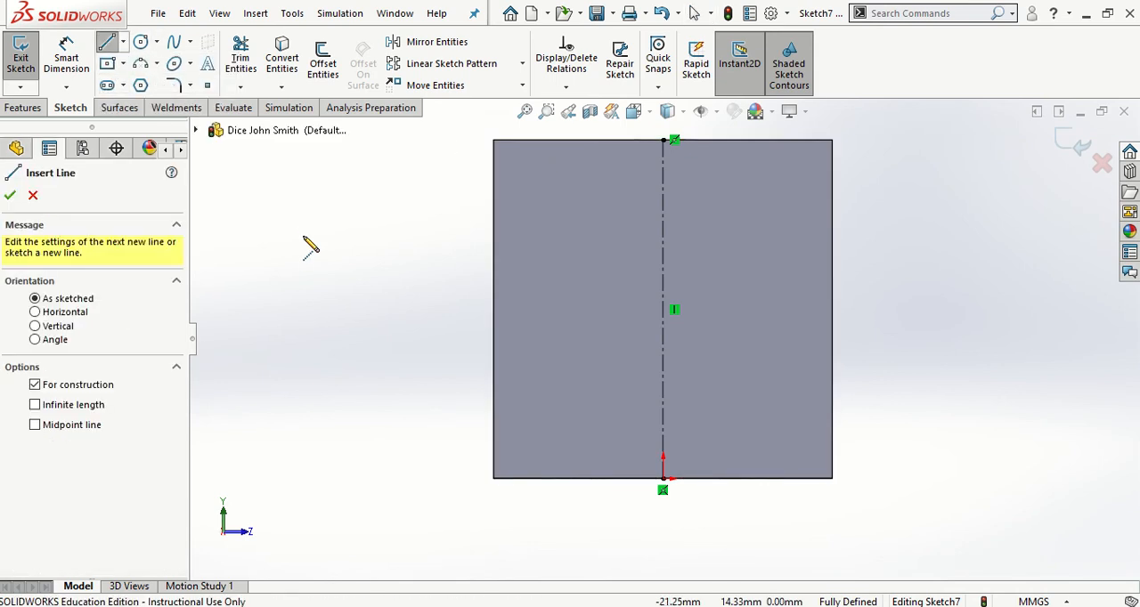
click(575, 141)
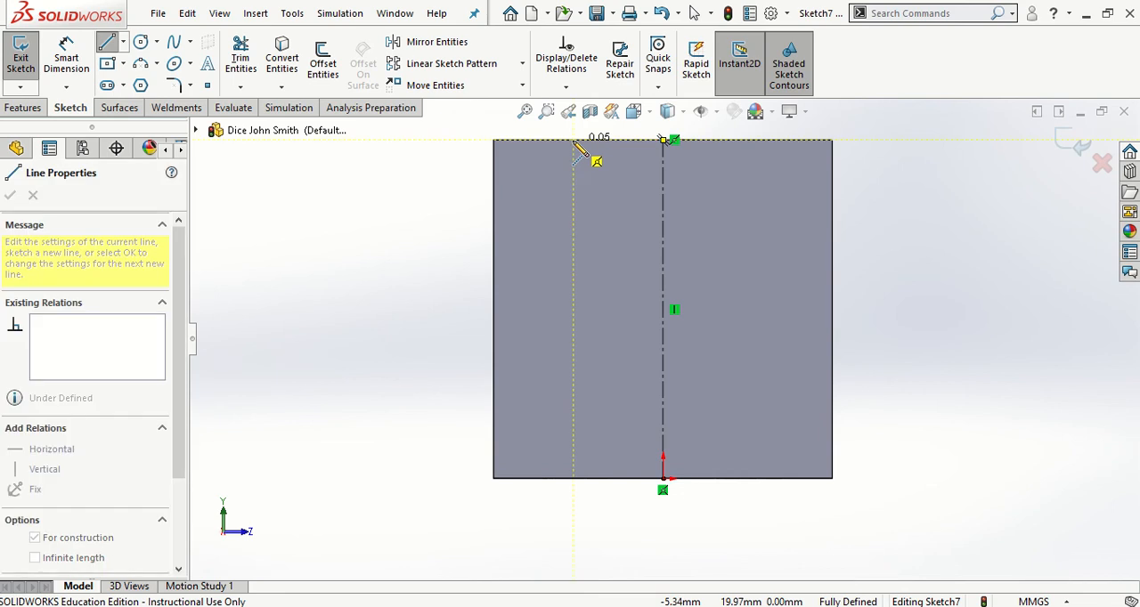
click(574, 478)
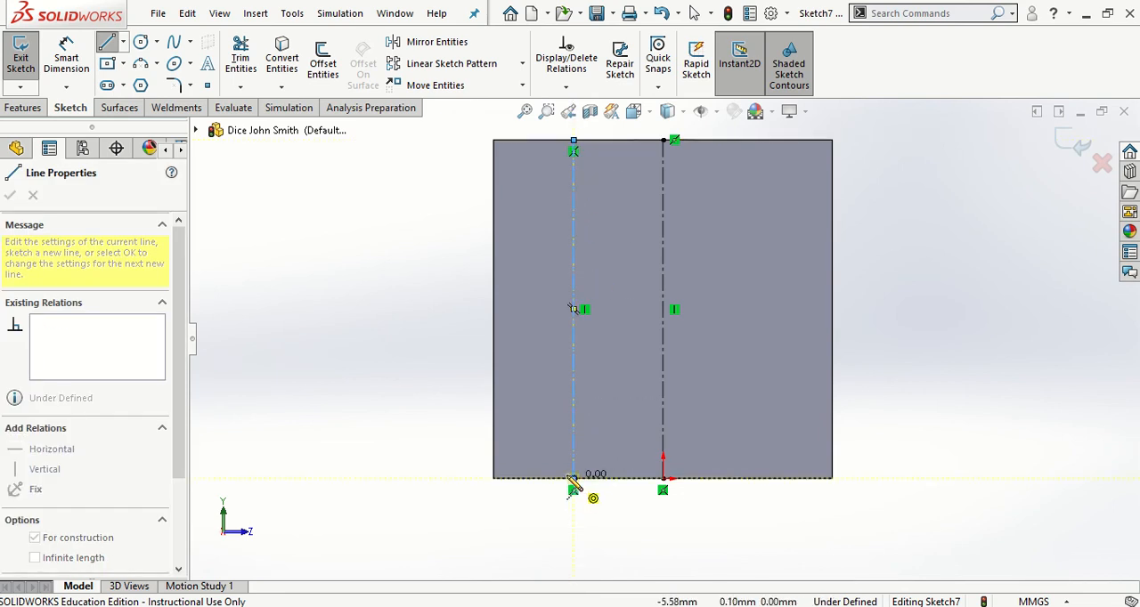
key(Escape)
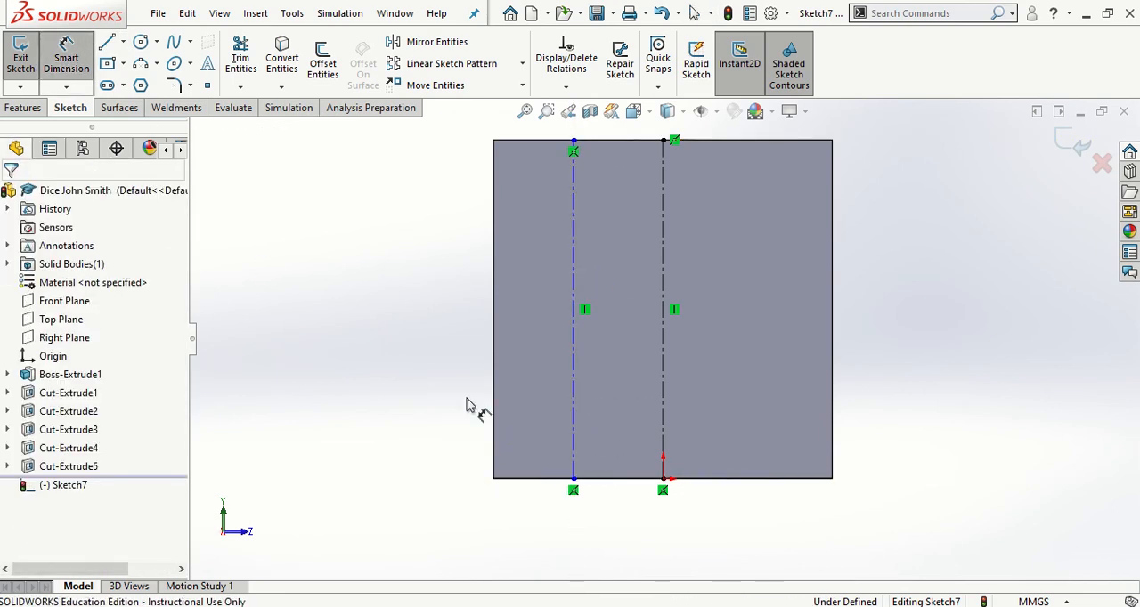
Dimension the second vertical centerline 5 mm from the face's left edge
click(495, 393)
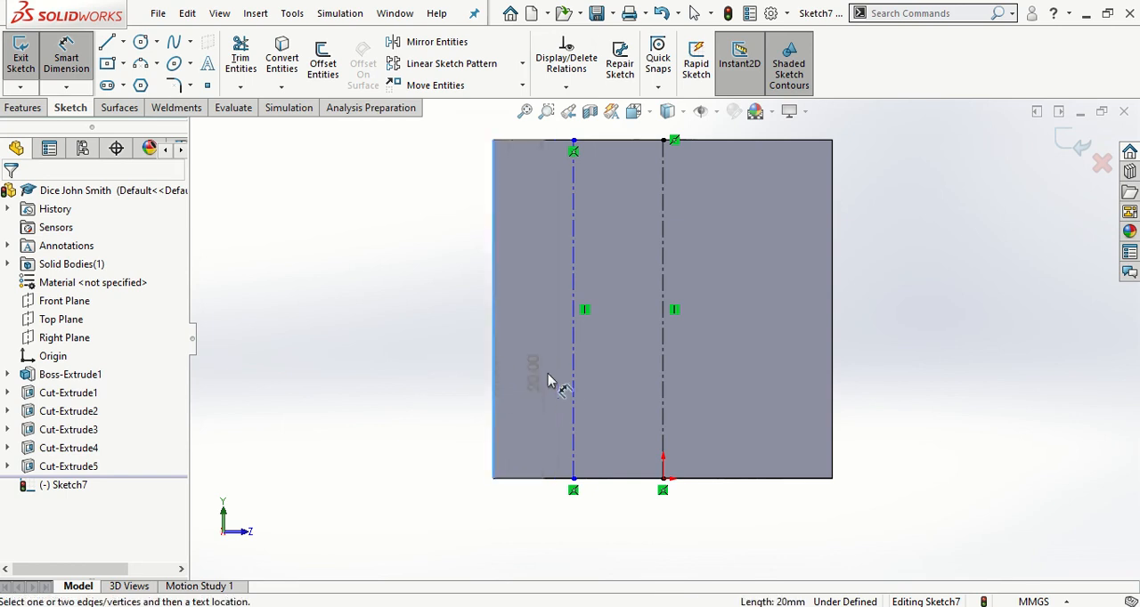
click(575, 385)
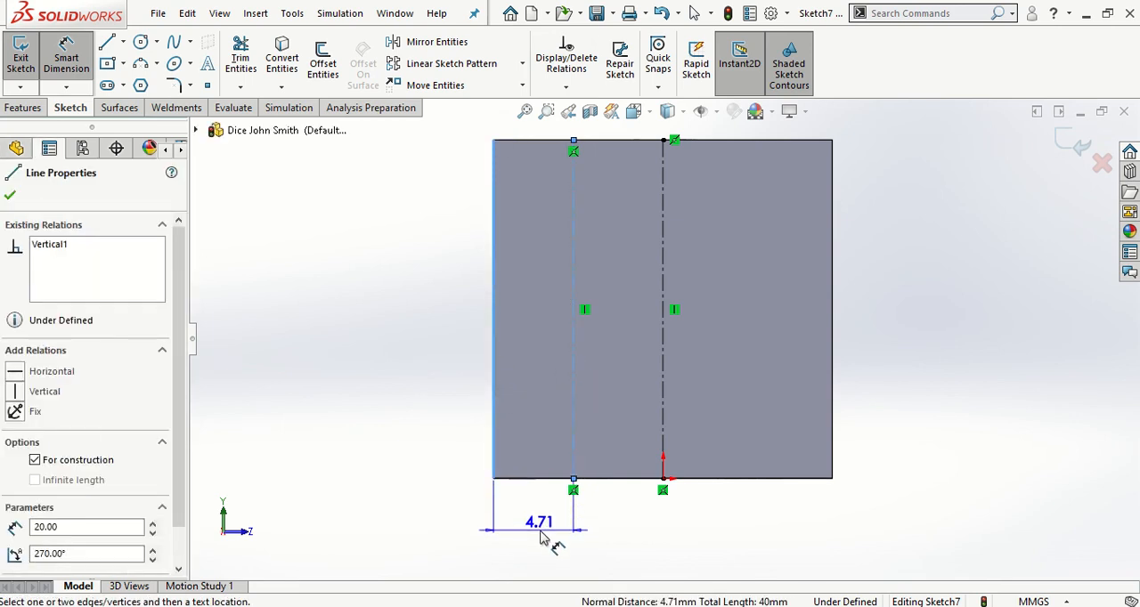
click(544, 537)
text(5)
key(Return)
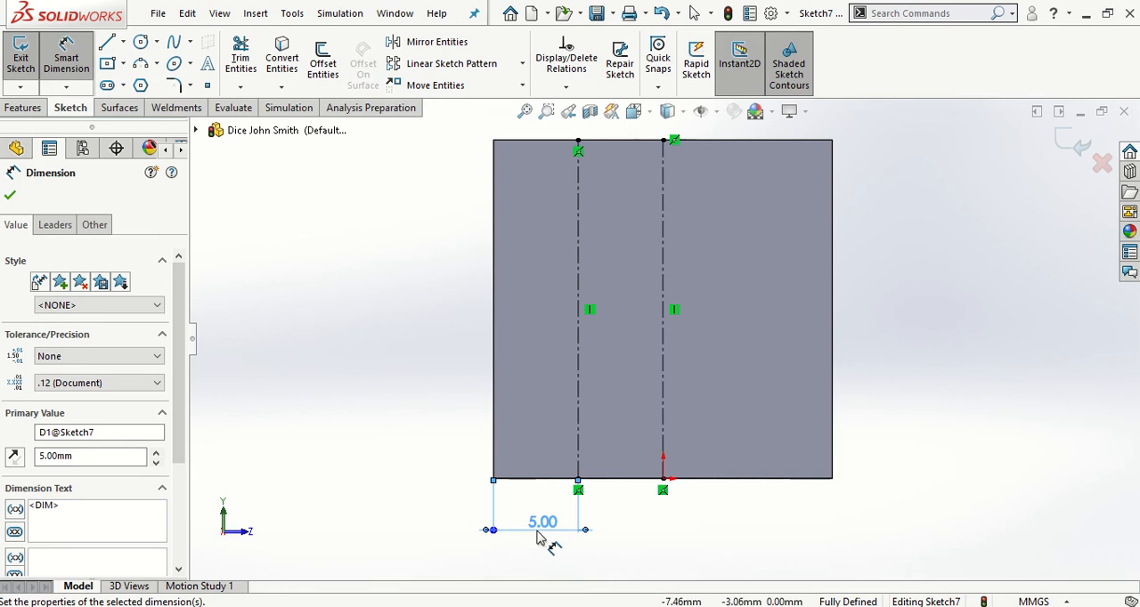
key(Escape)
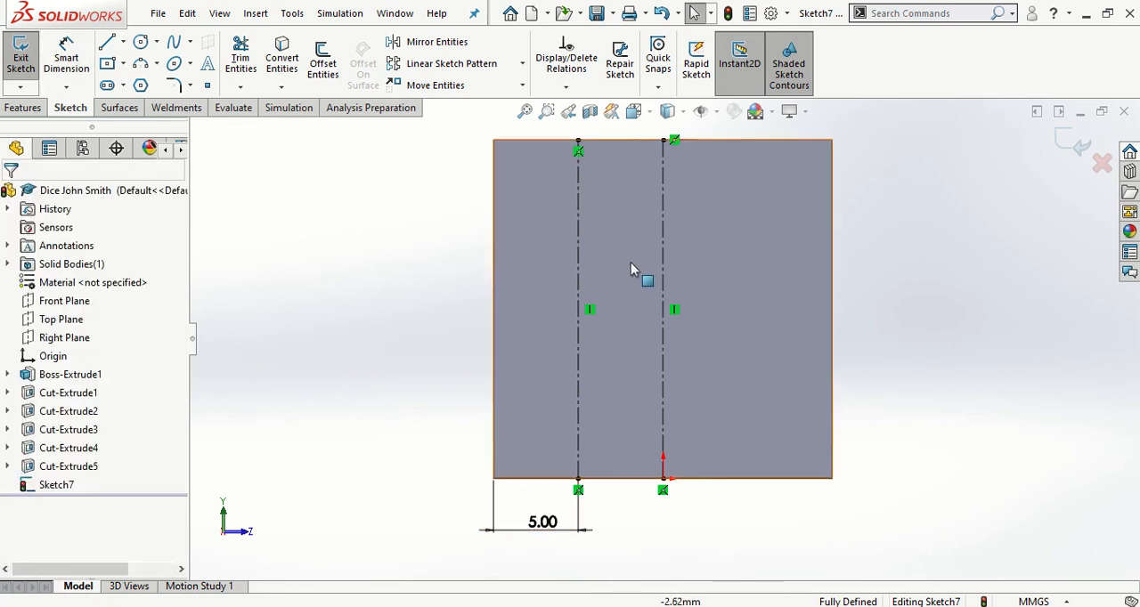
Mirror the left vertical centerline about the middle one onto the right half of the face
click(434, 42)
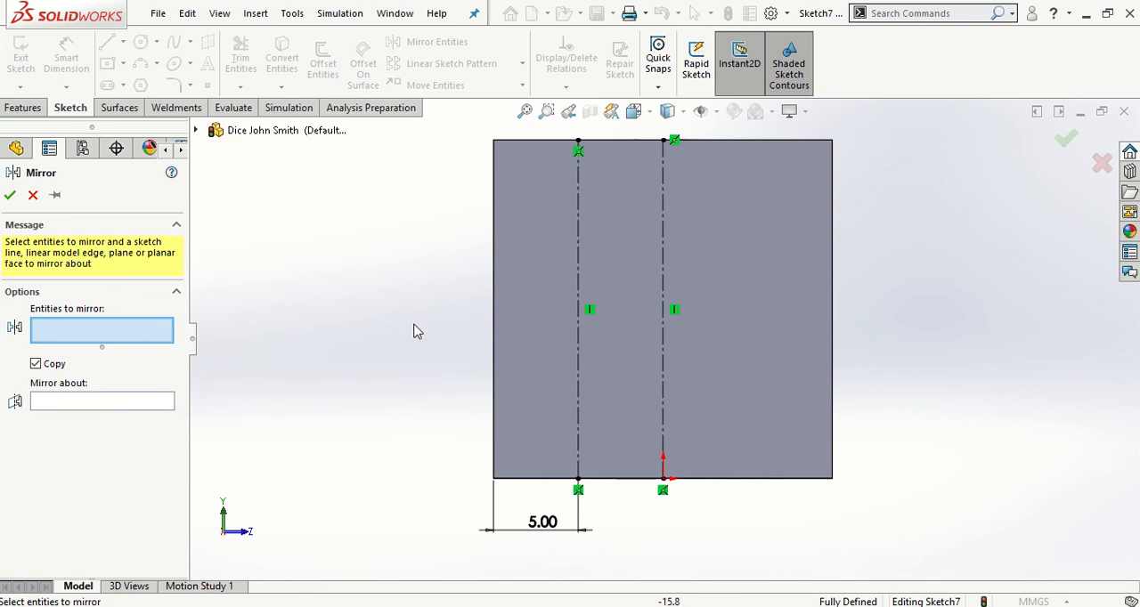
click(578, 238)
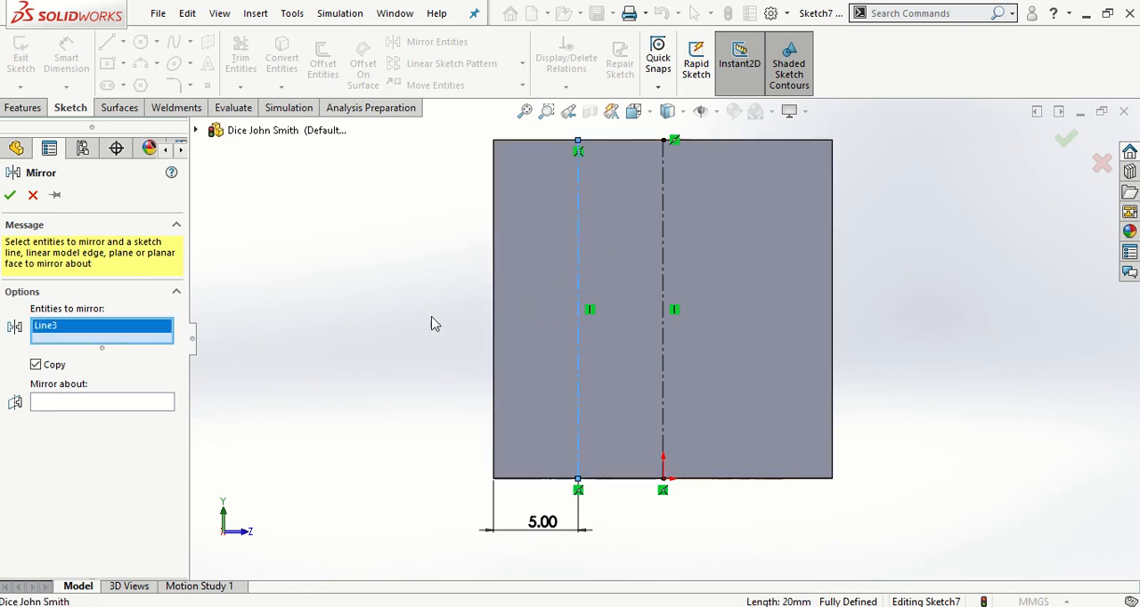
click(100, 406)
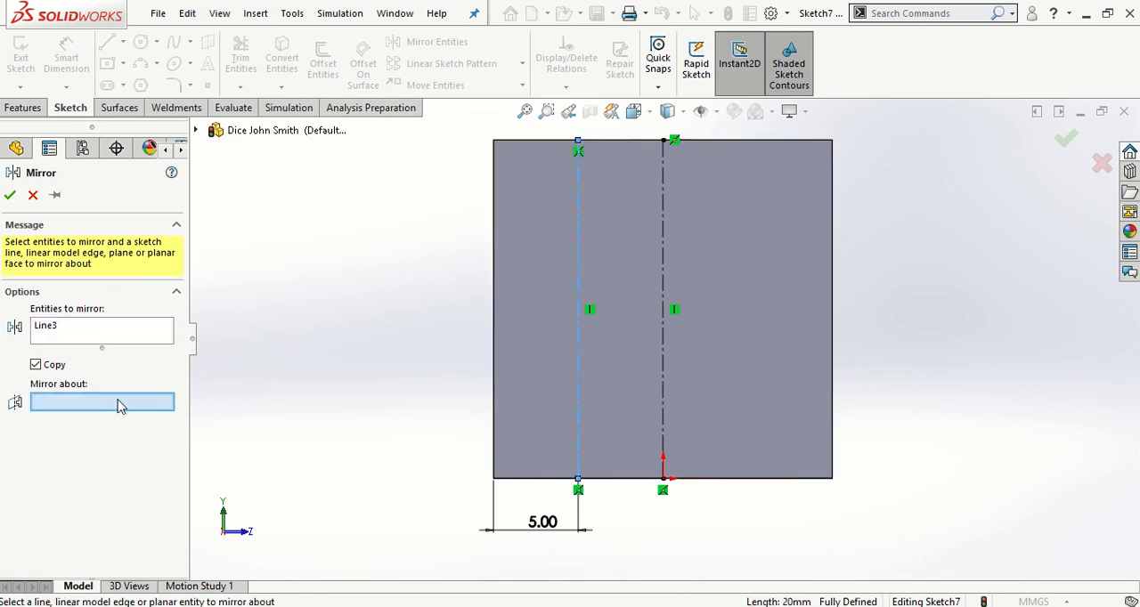
click(663, 236)
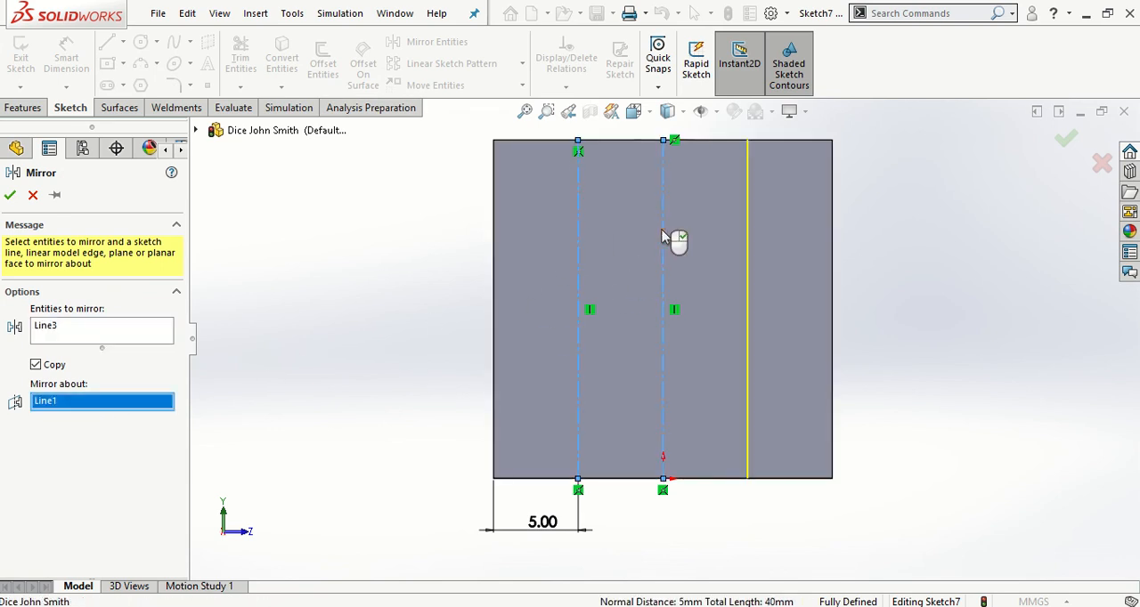
click(10, 196)
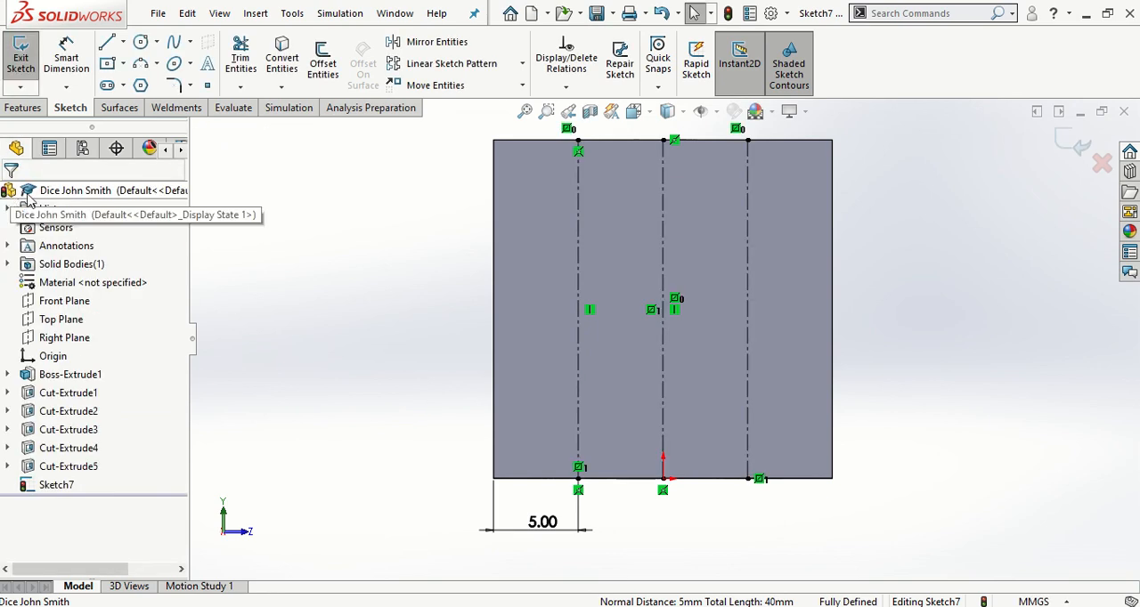
Sketch a horizontal centerline across the face between the midpoints of its left and right edges
click(125, 42)
click(142, 81)
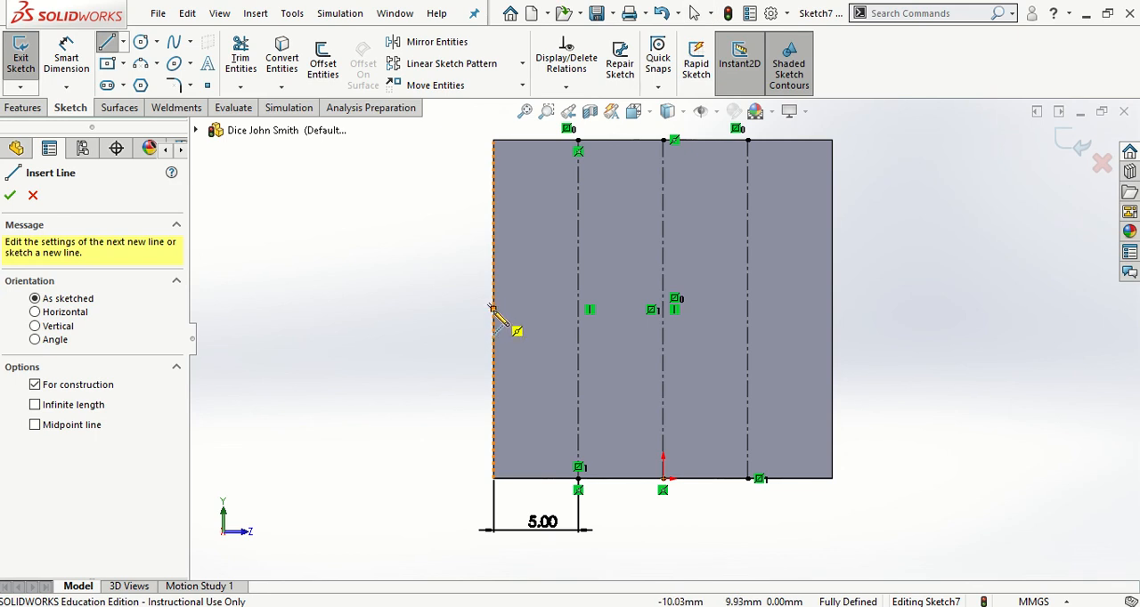
click(492, 309)
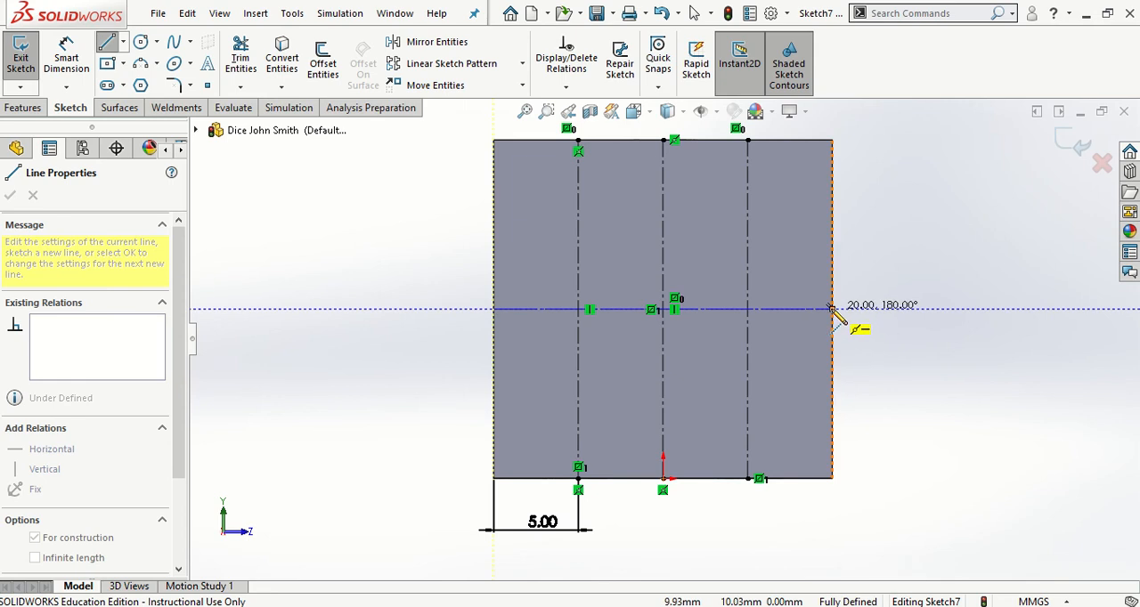
click(831, 309)
key(Escape)
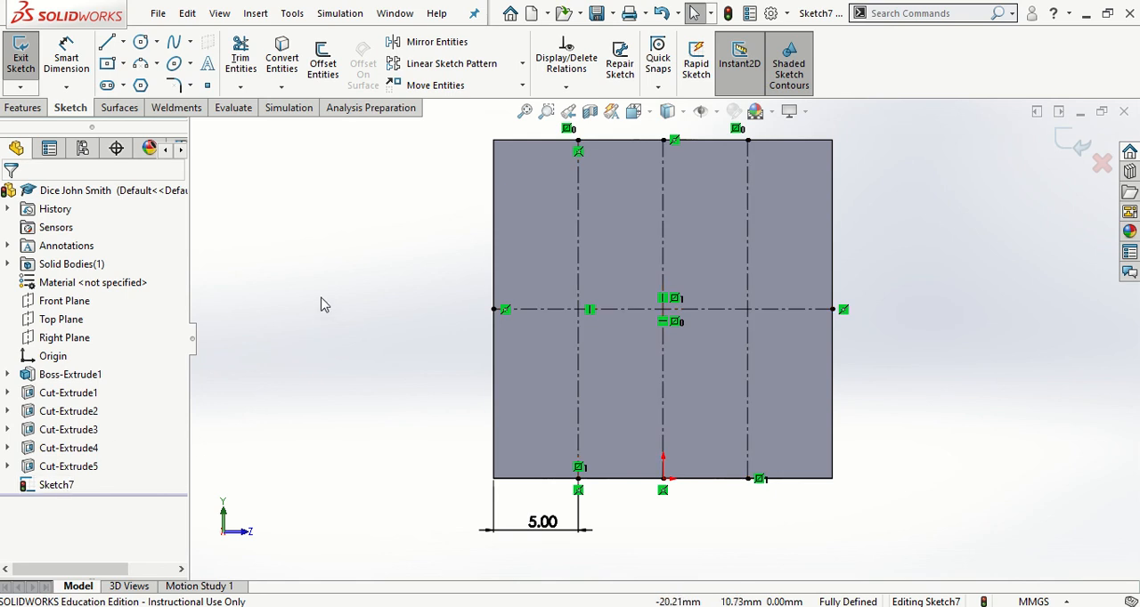
Sketch a circle about 4.4 mm in diameter centred on the left vertical centerline in the face's upper half
click(141, 43)
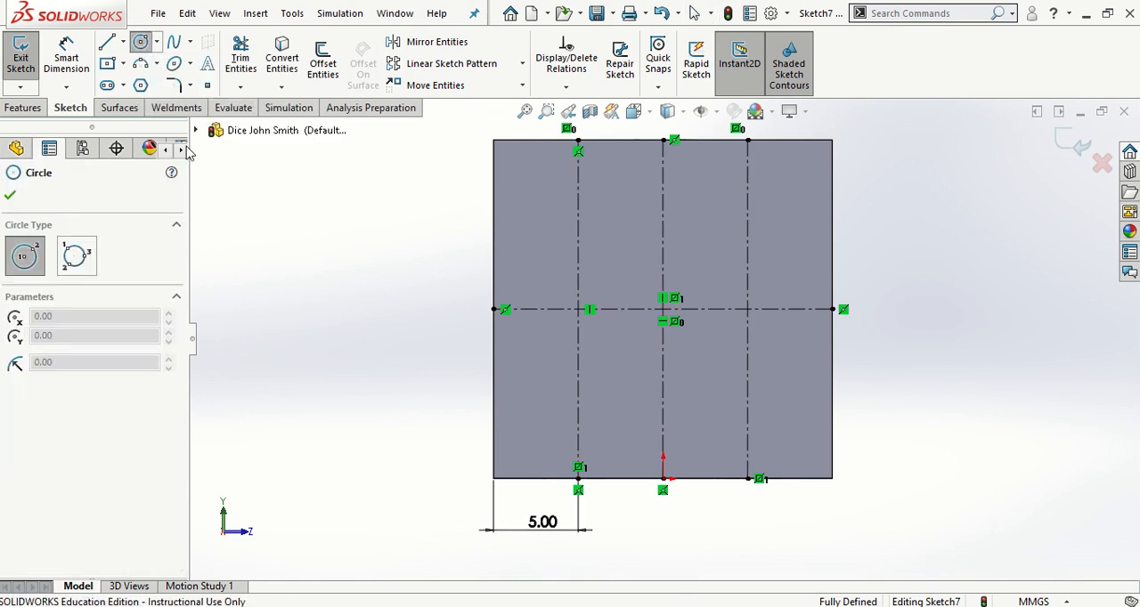
click(577, 220)
click(543, 227)
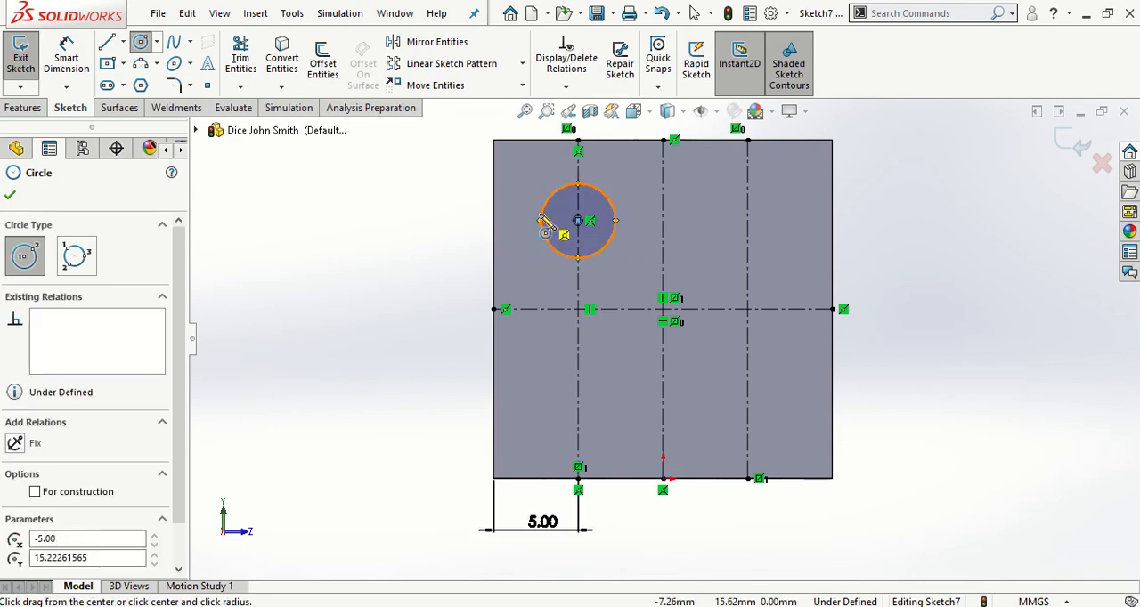
key(Escape)
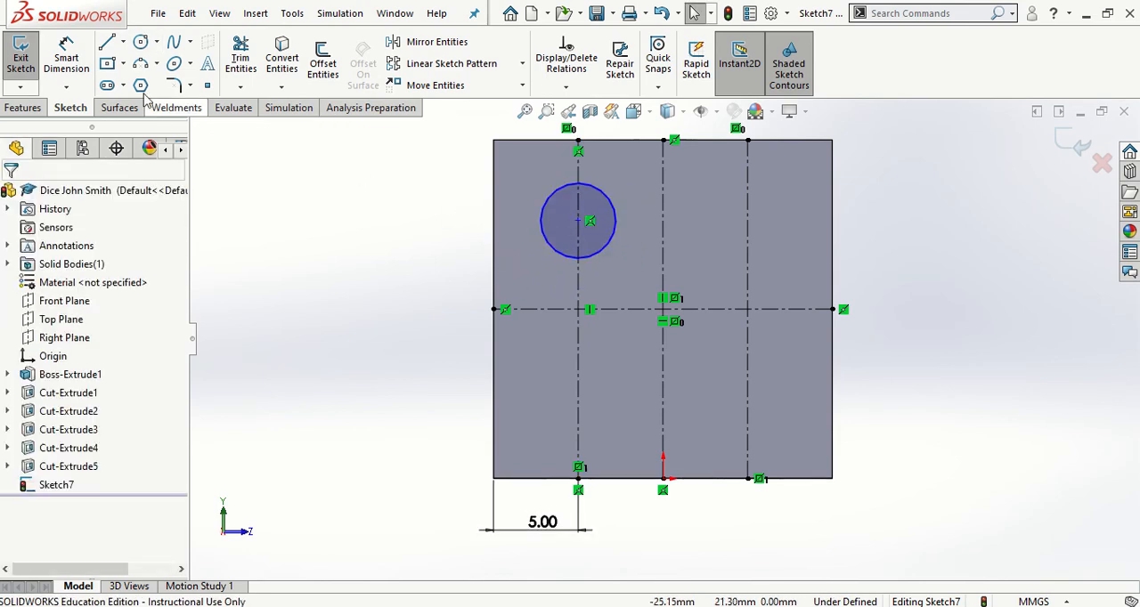
Dimension the upper-left circle with a 4 mm diameter
click(67, 56)
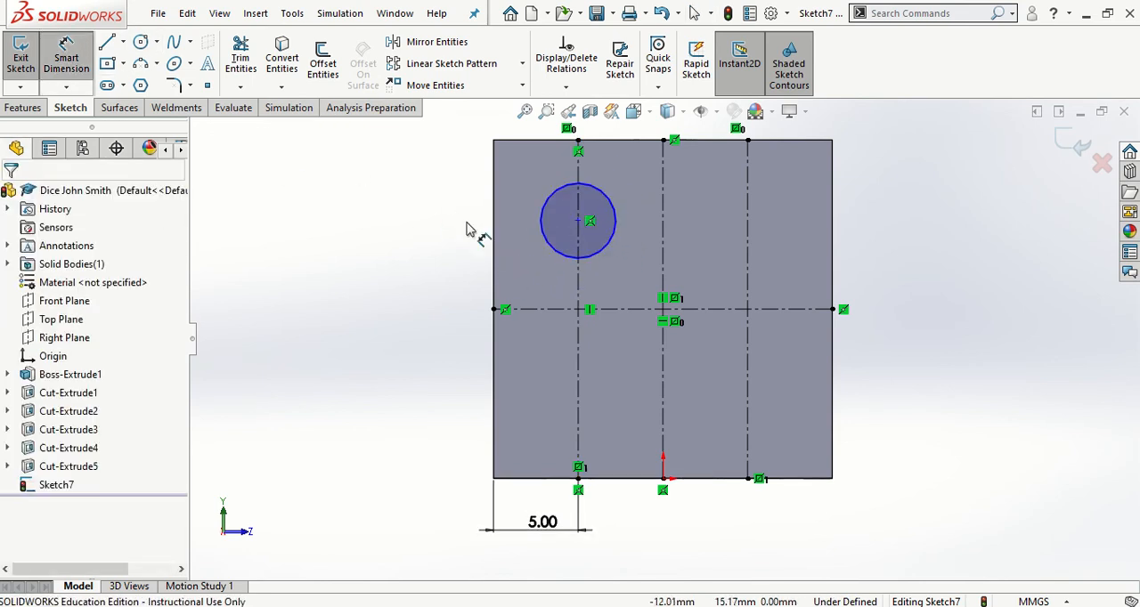
click(538, 229)
click(384, 215)
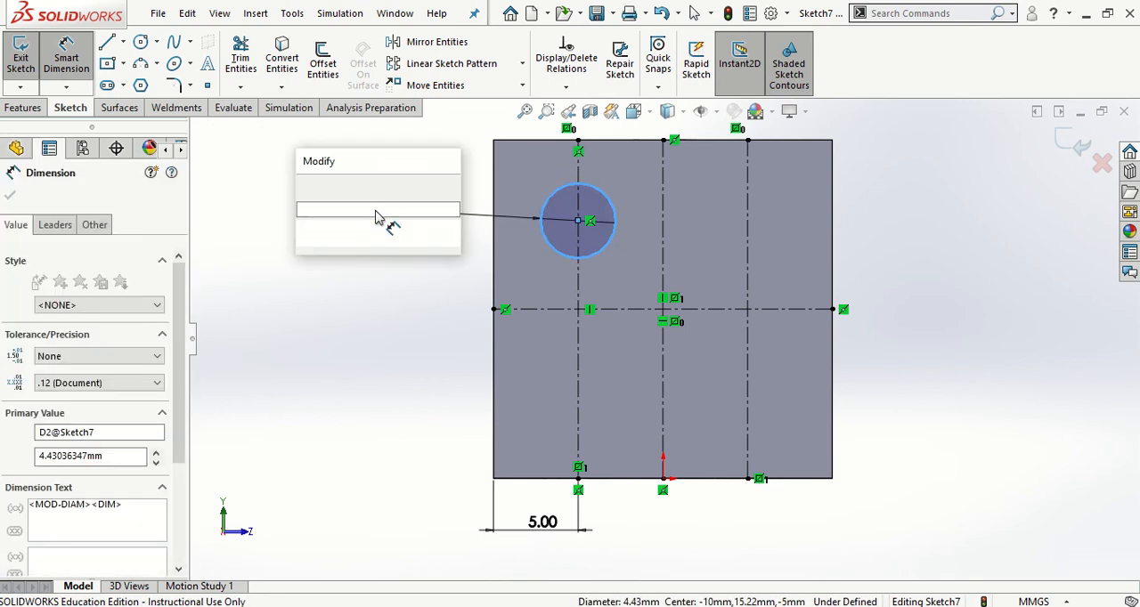
text(4)
key(Return)
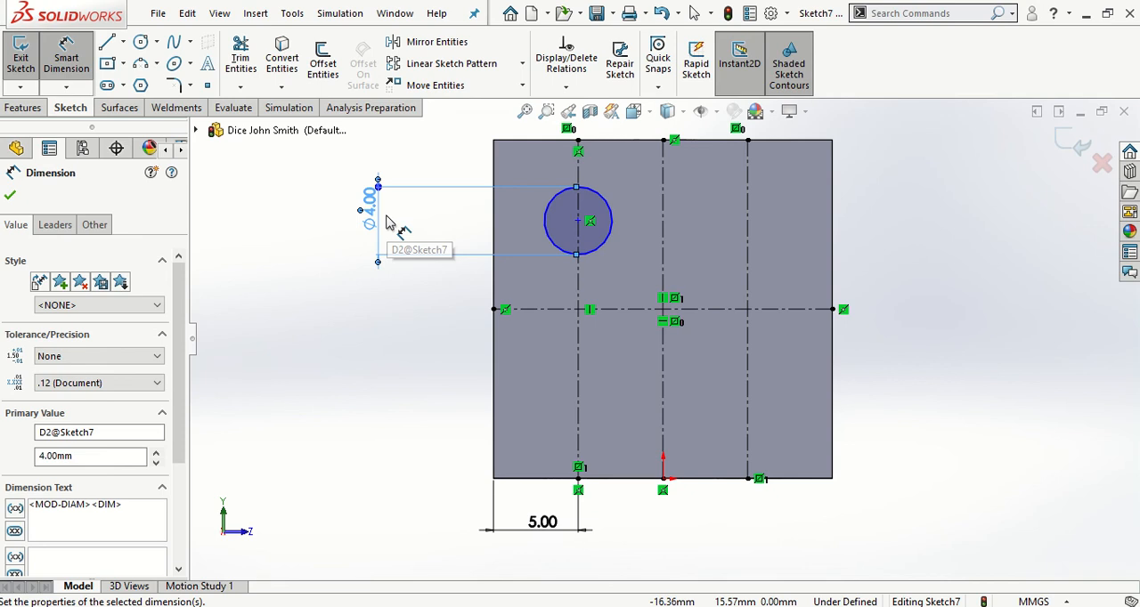
Dimension the upper-left circle's center 4 mm below the face's top edge
click(577, 222)
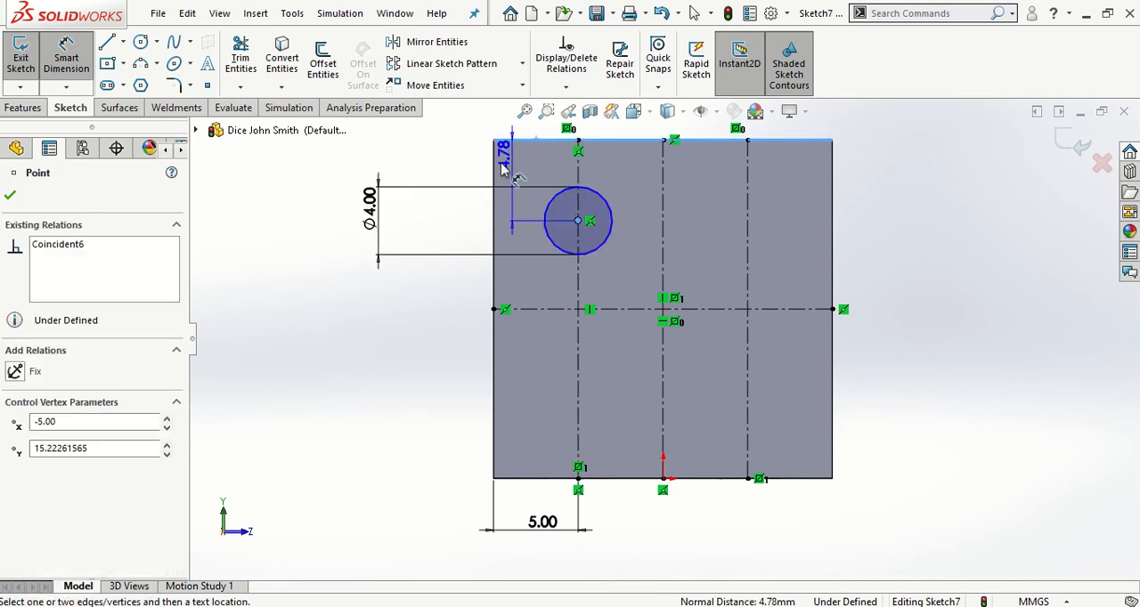
click(312, 184)
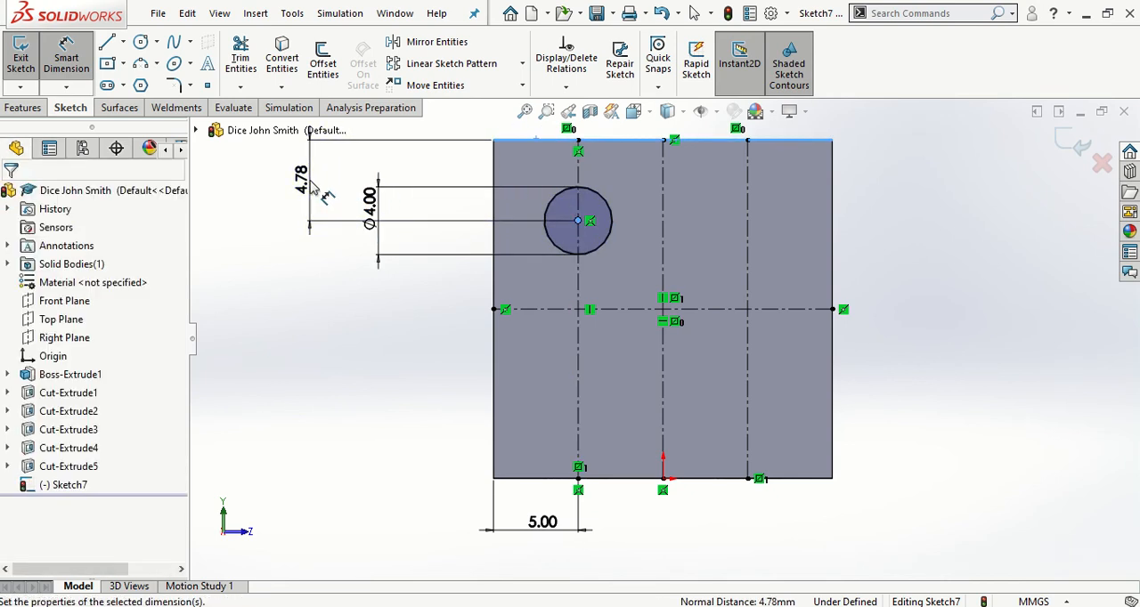
text(4)
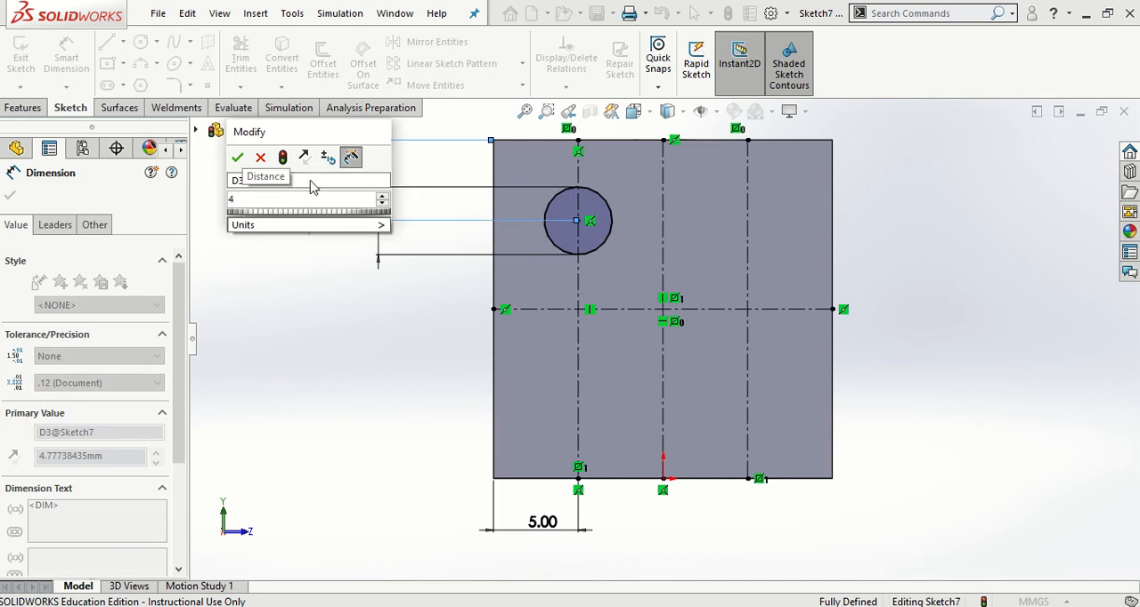
key(Return)
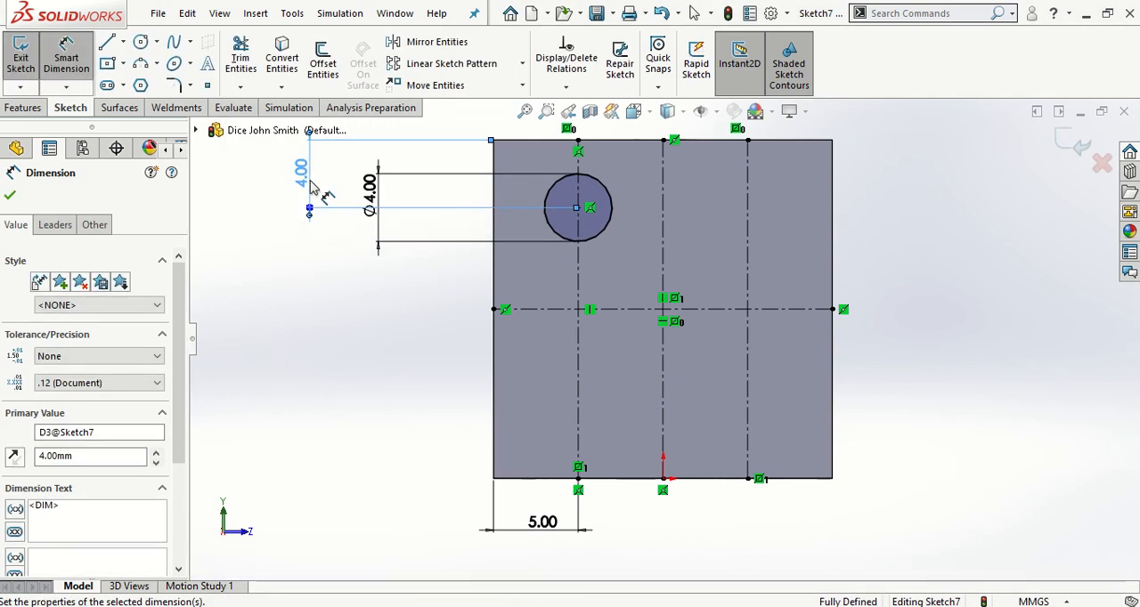
key(Escape)
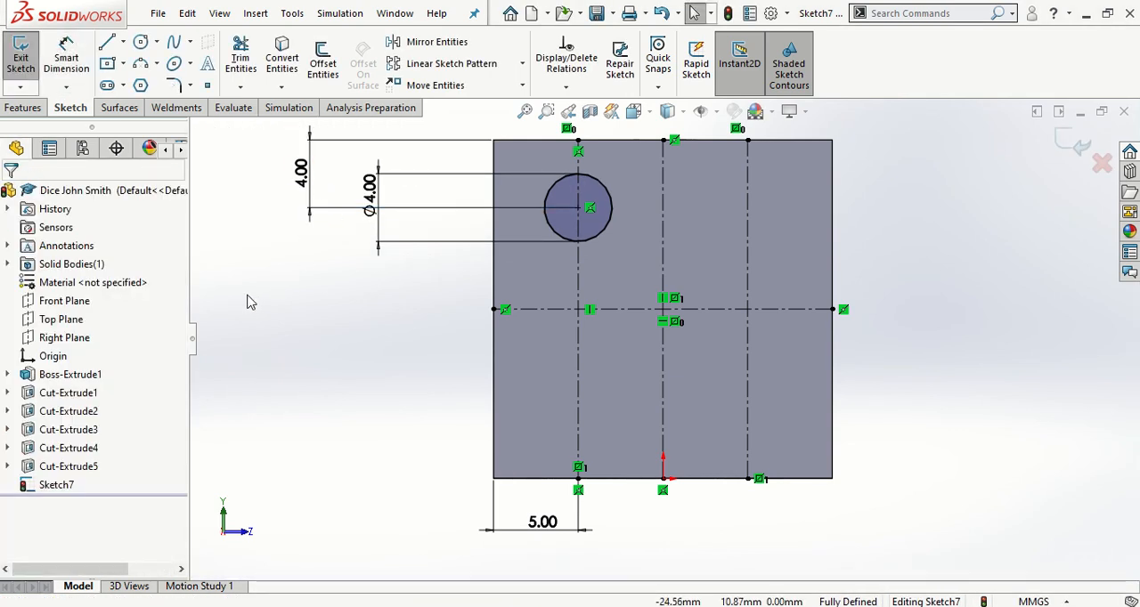
Sketch a circle about 3.3 mm in diameter centred where the left vertical and horizontal centerlines cross
click(140, 43)
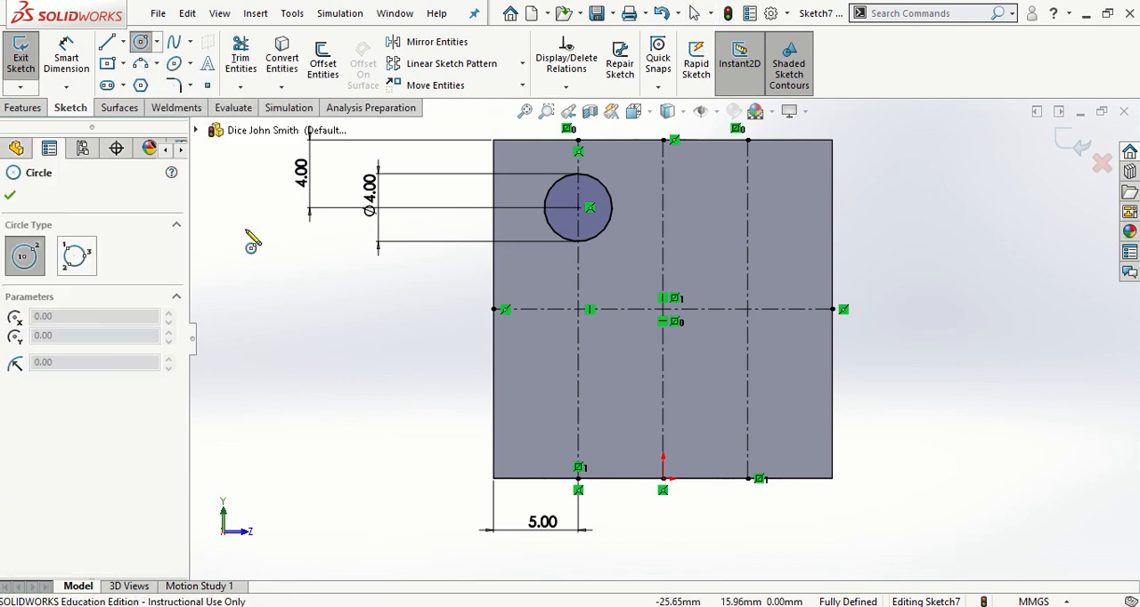
click(578, 309)
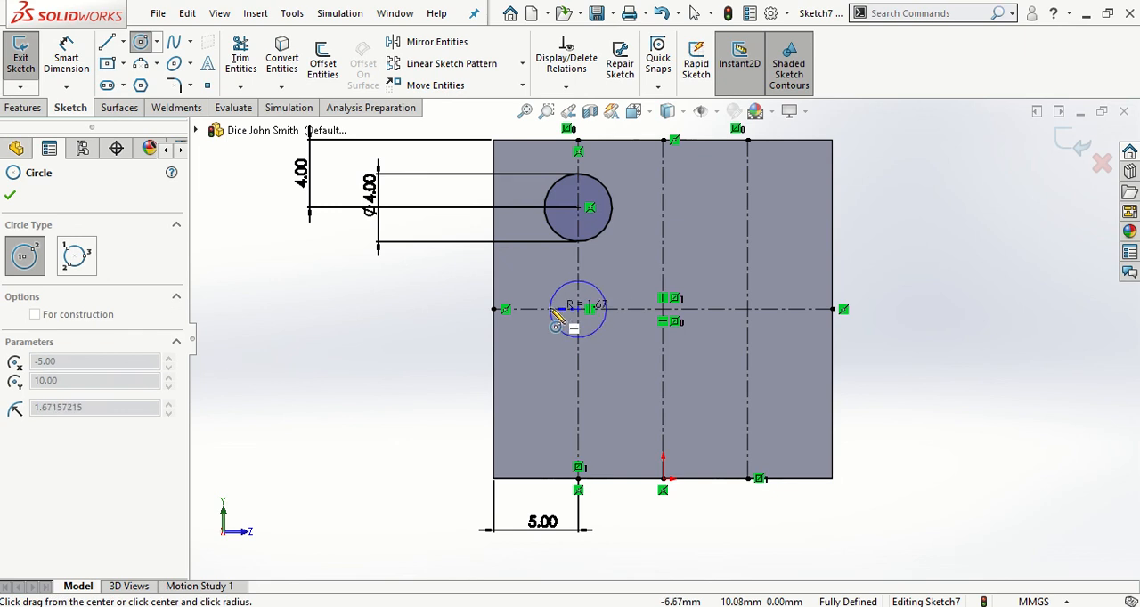
click(551, 314)
key(Escape)
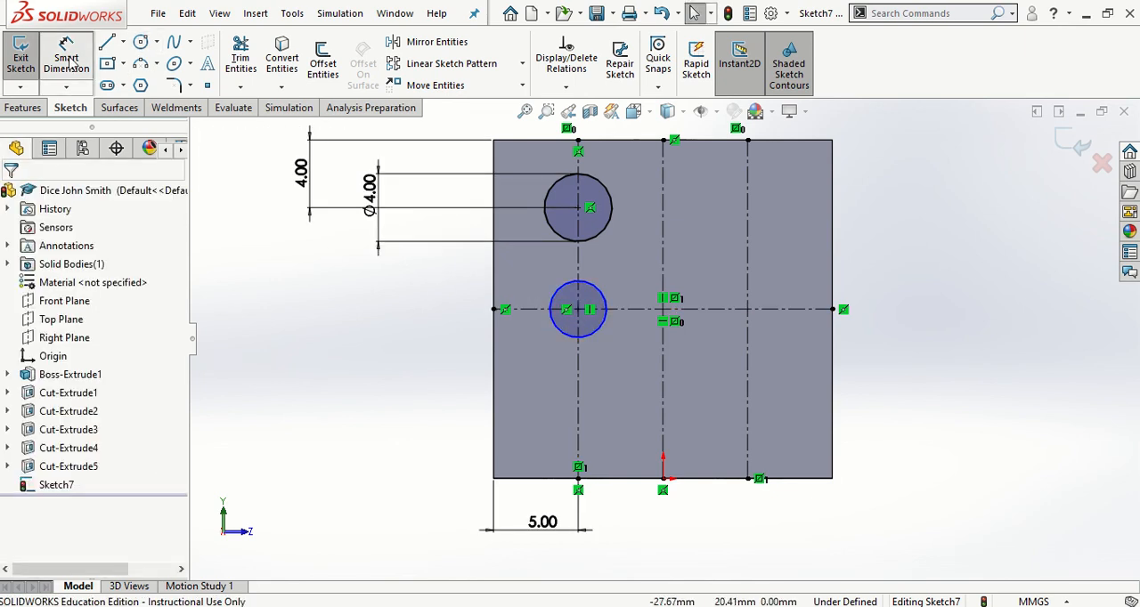
Dimension the circle at the crossing of the left vertical and horizontal centerlines with a 4 mm diameter
click(561, 333)
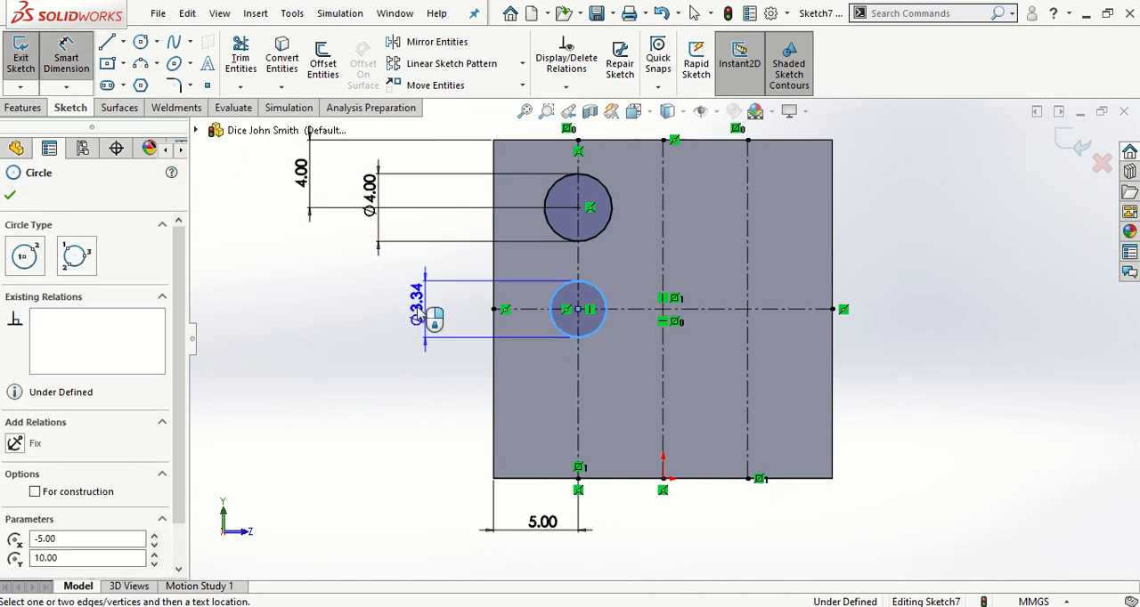
click(397, 318)
text(4)
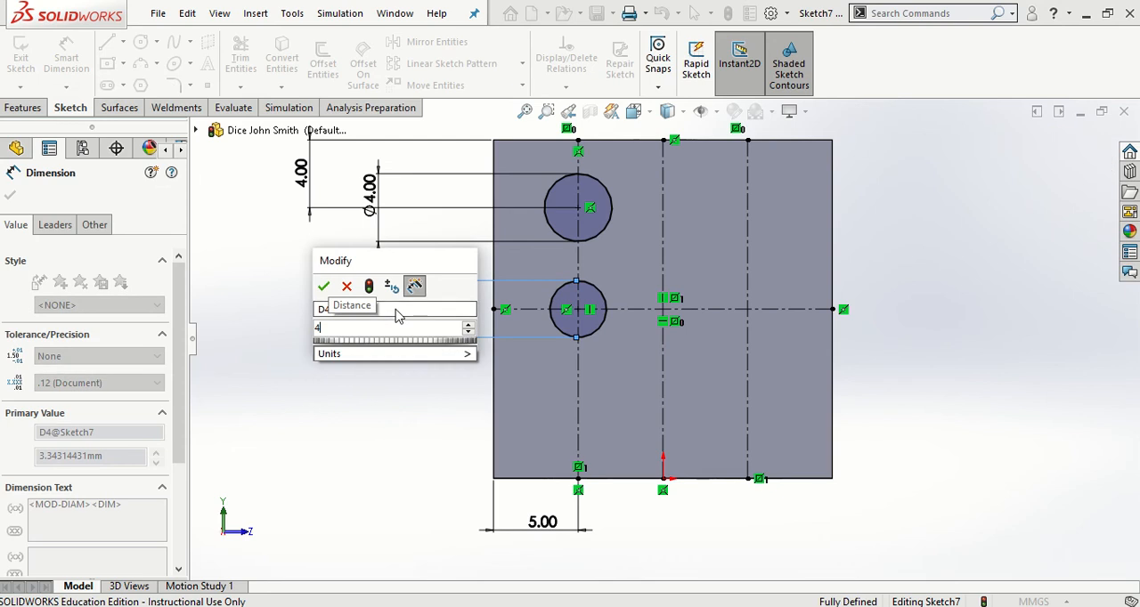
key(Return)
key(Escape)
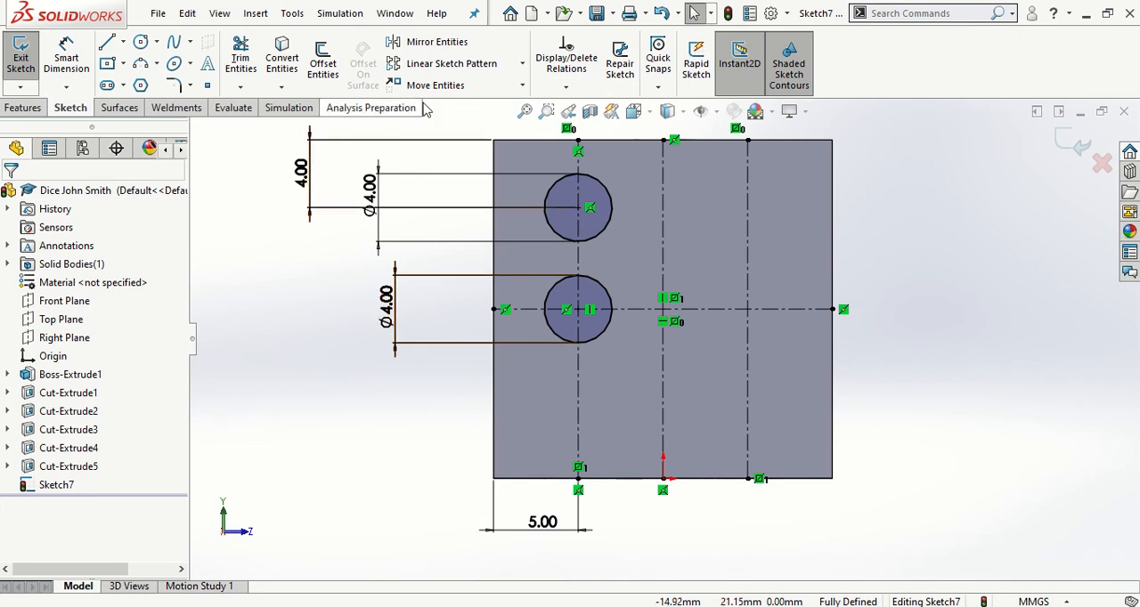
Mirror the upper-left circle about the horizontal centerline to create the lower-left circle
click(451, 49)
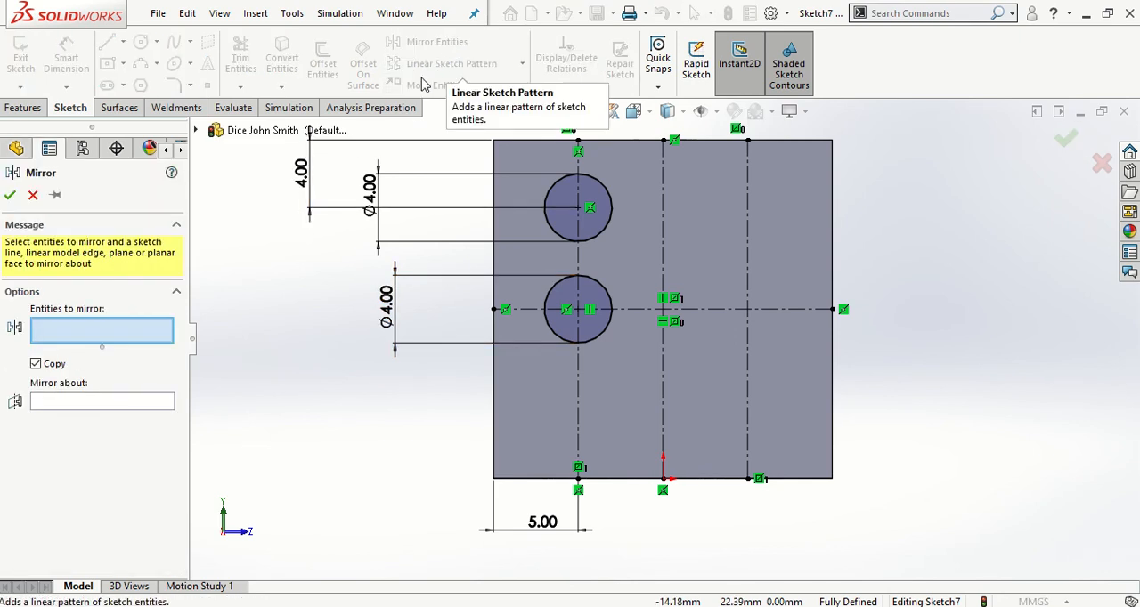
click(553, 197)
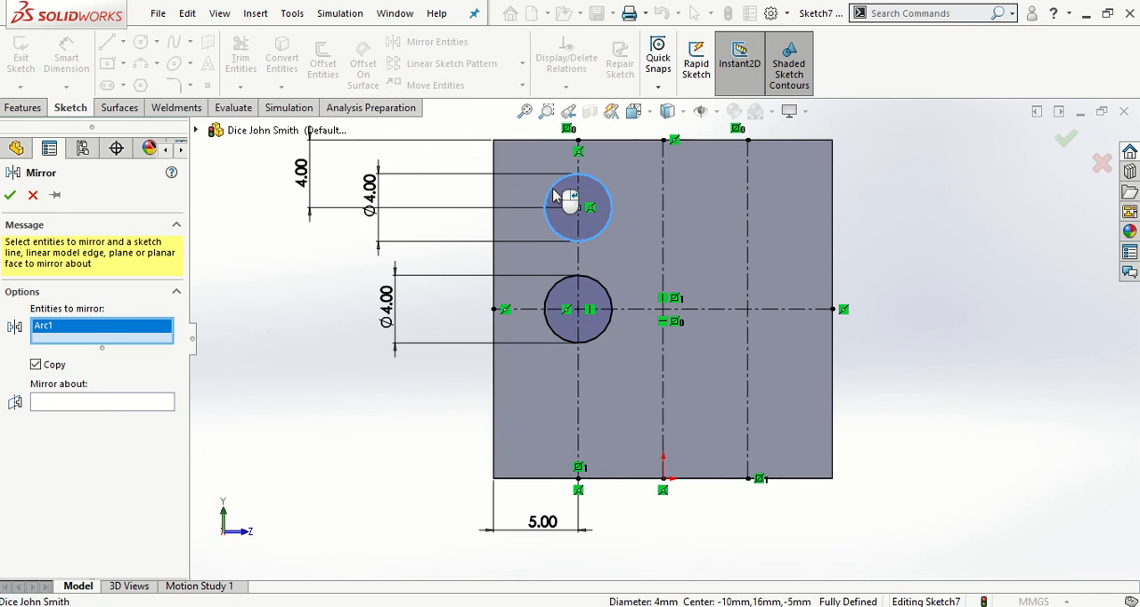
click(45, 405)
click(631, 312)
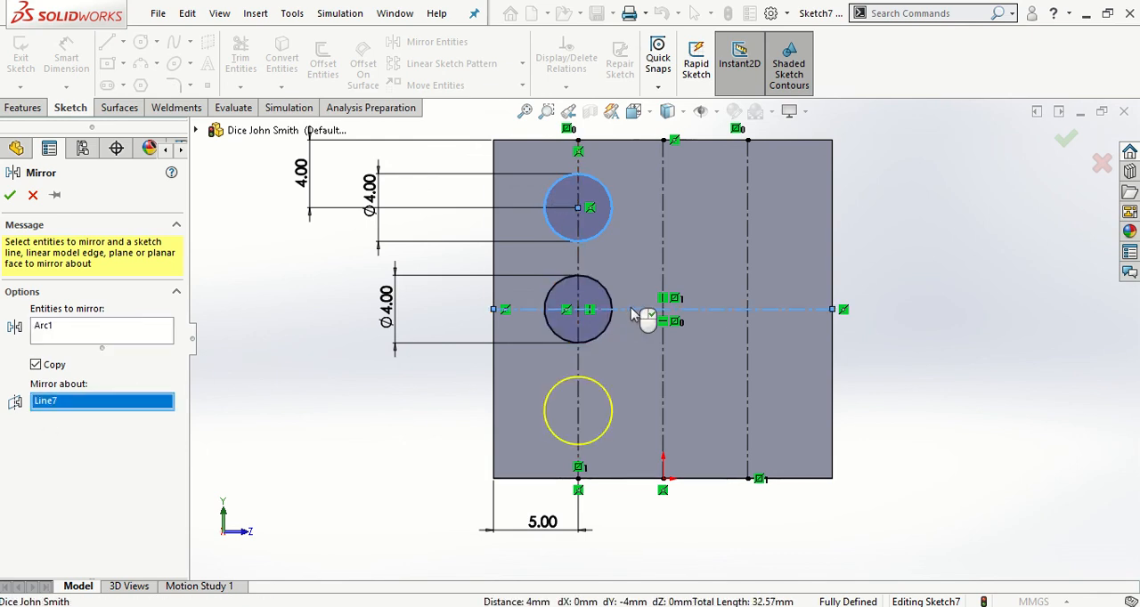
click(11, 197)
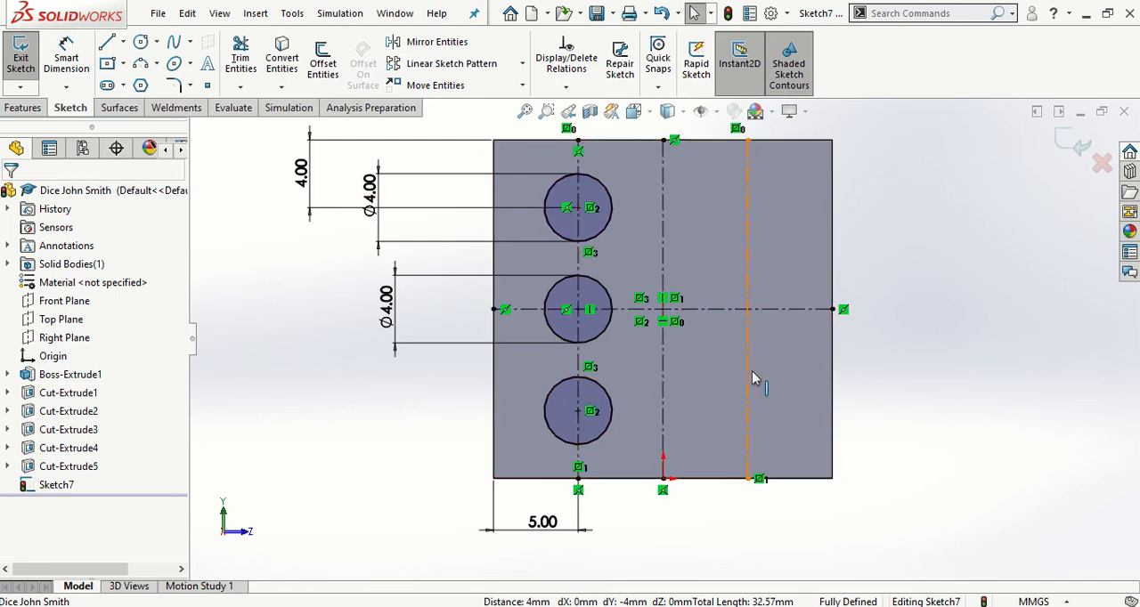
Mirror the three left circles about the middle vertical centerline
click(438, 41)
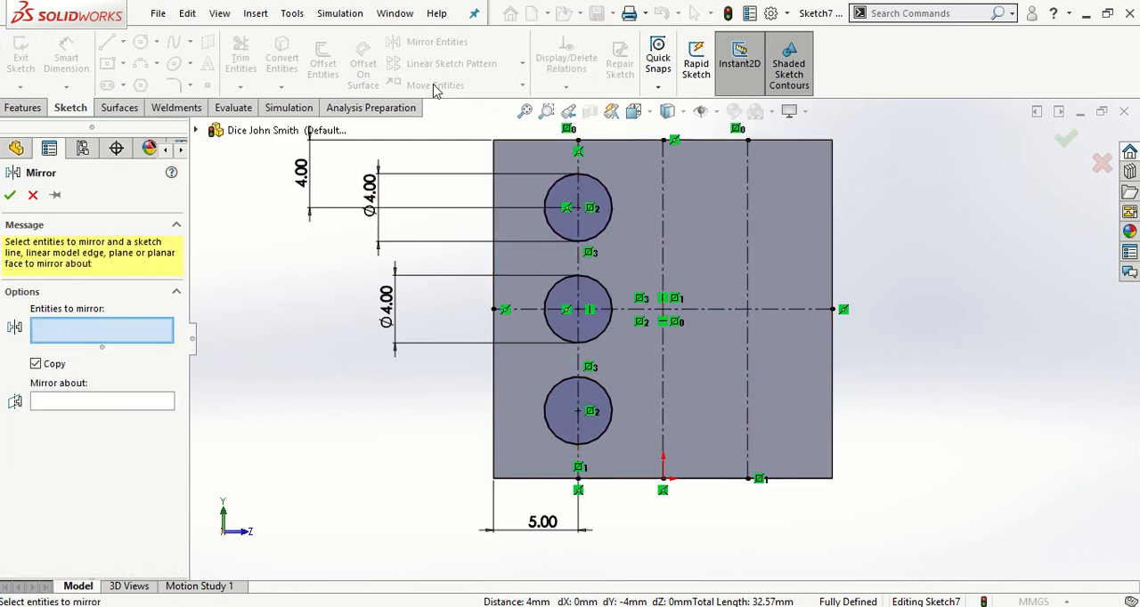
click(557, 188)
click(563, 283)
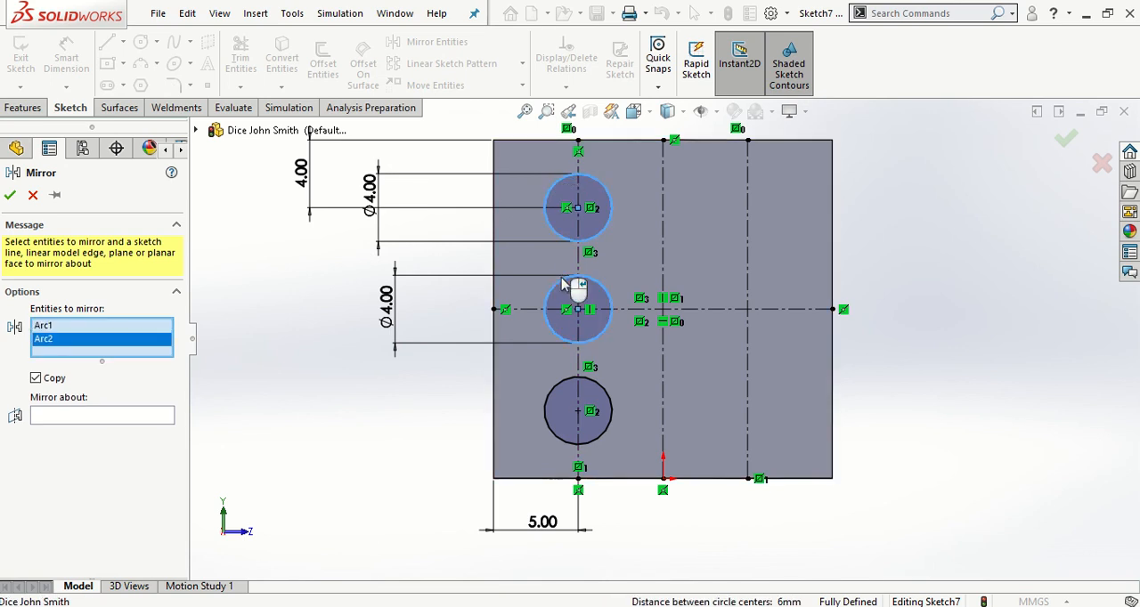
click(553, 394)
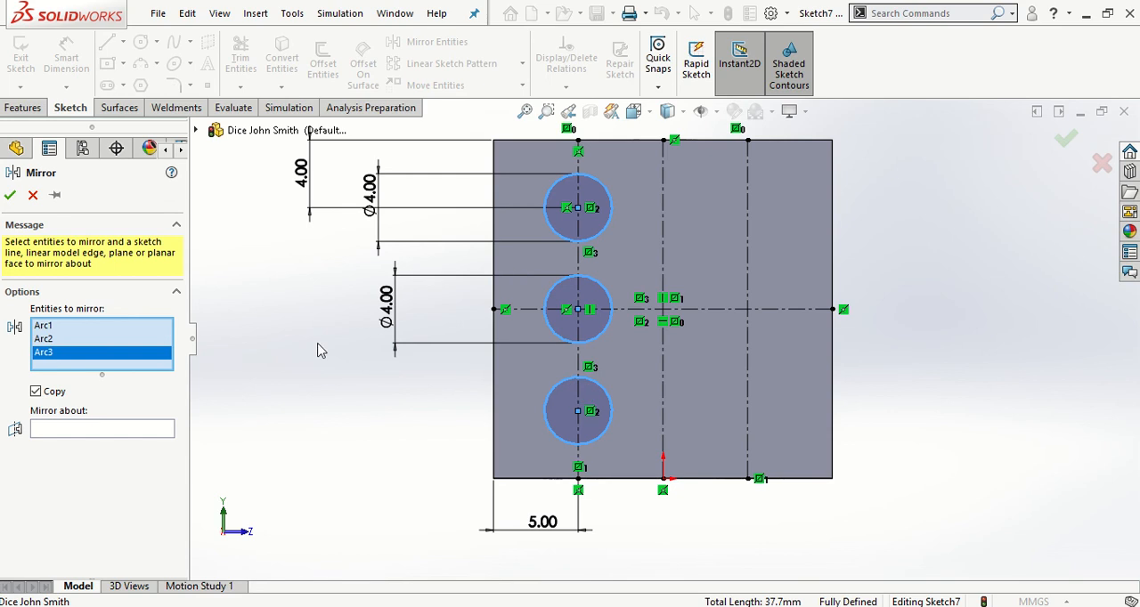
click(93, 431)
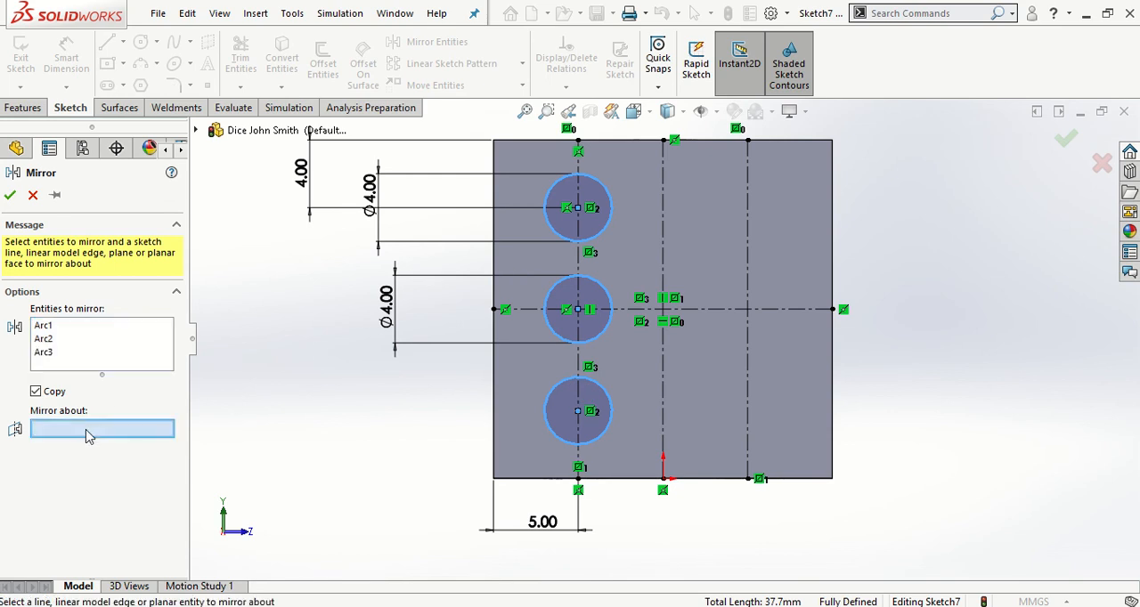
click(666, 180)
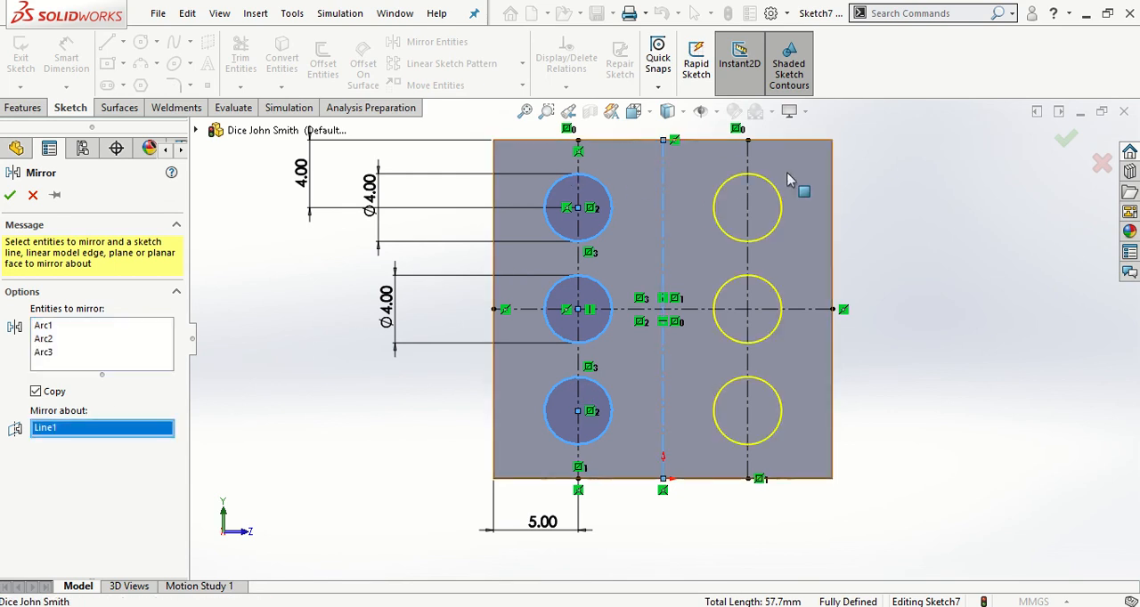
click(11, 196)
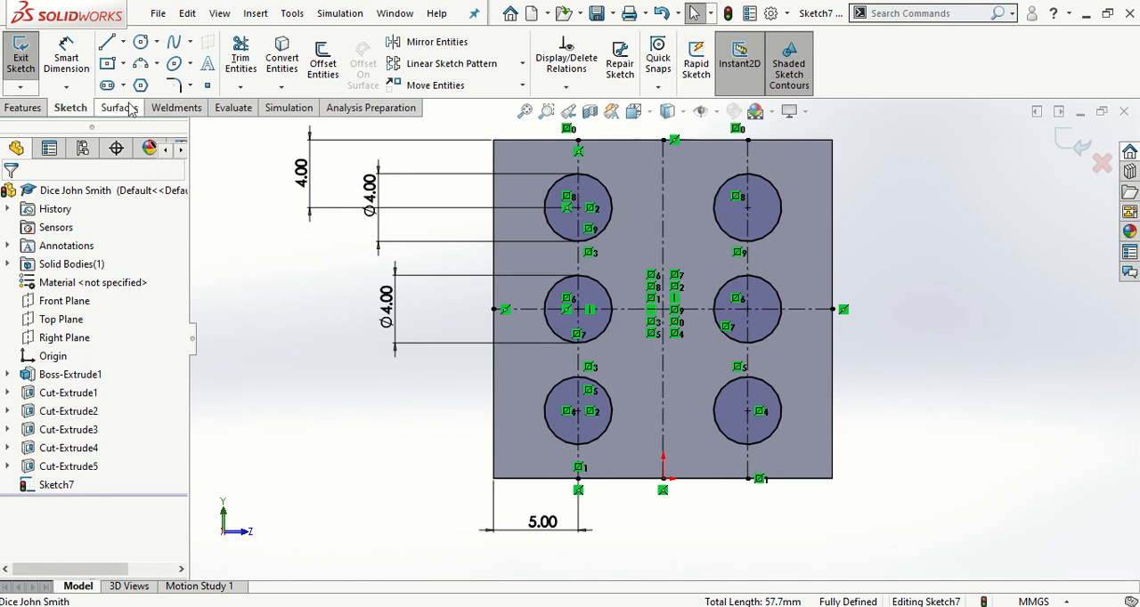
Cut the six circles 0.5 mm deep into the face with a blind Extruded Cut
click(26, 108)
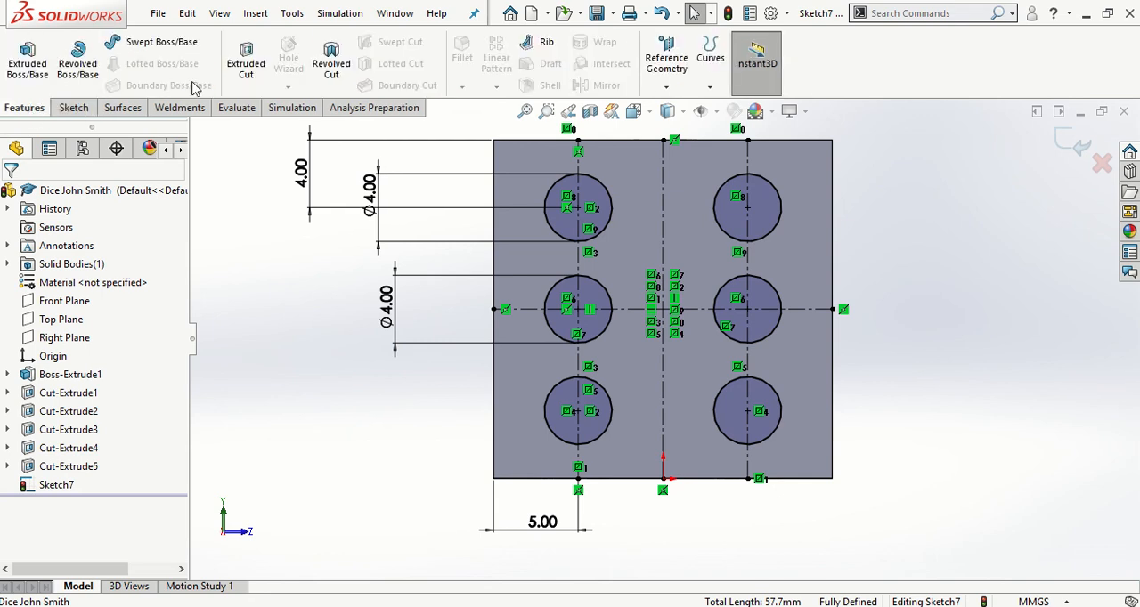
click(246, 61)
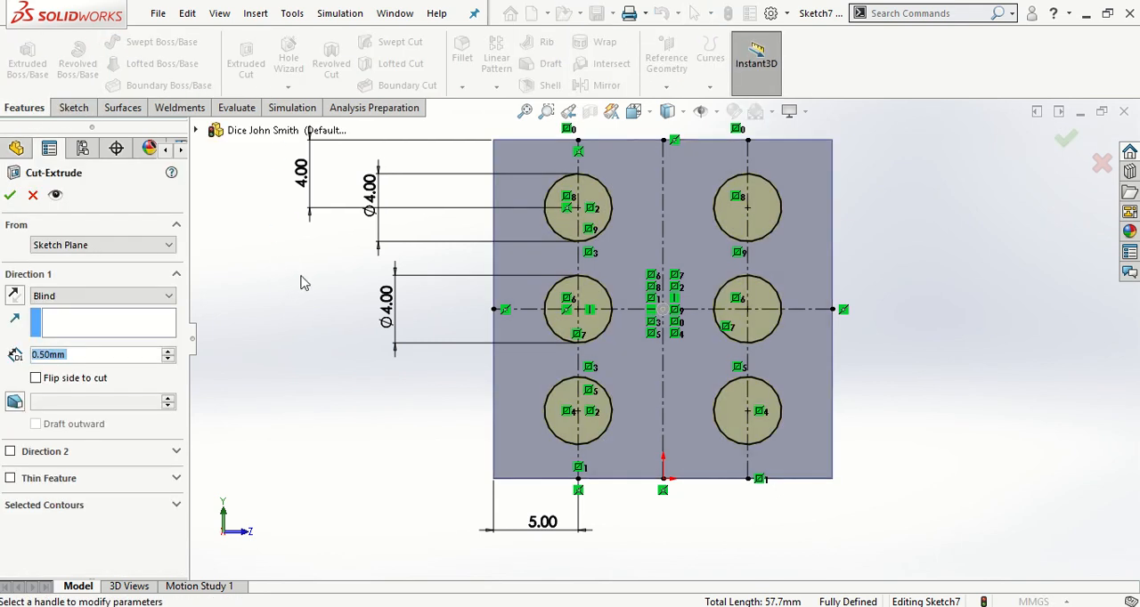
middle_drag(327, 309, 420, 332)
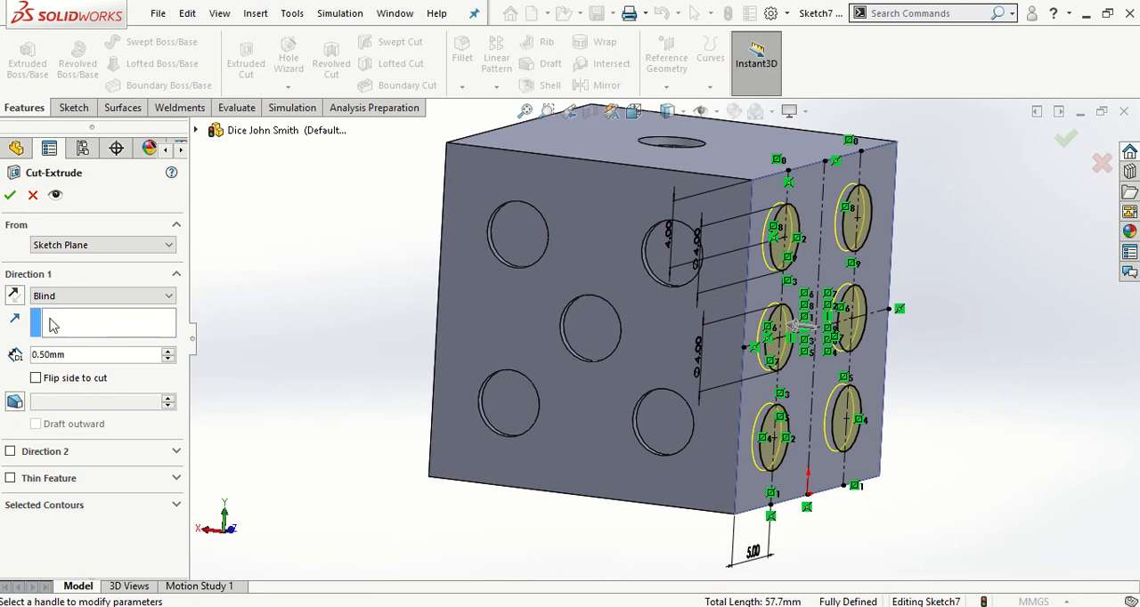
click(12, 196)
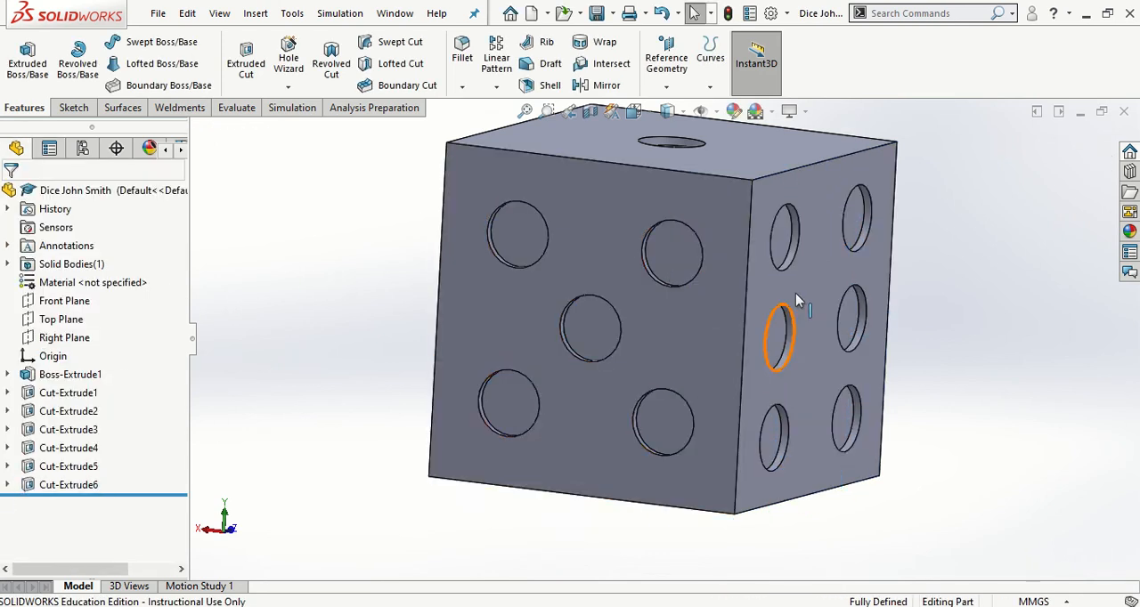
Start a fillet with a 1 mm radius and select the one-pip face's edges shared with the six-pip and two-pip faces
mouse_move(793, 298)
middle_down()
mouse_move(832, 363)
mouse_move(739, 383)
mouse_move(532, 389)
mouse_move(582, 360)
mouse_move(658, 351)
mouse_move(784, 483)
mouse_move(784, 315)
mouse_move(746, 311)
mouse_move(787, 309)
middle_up()
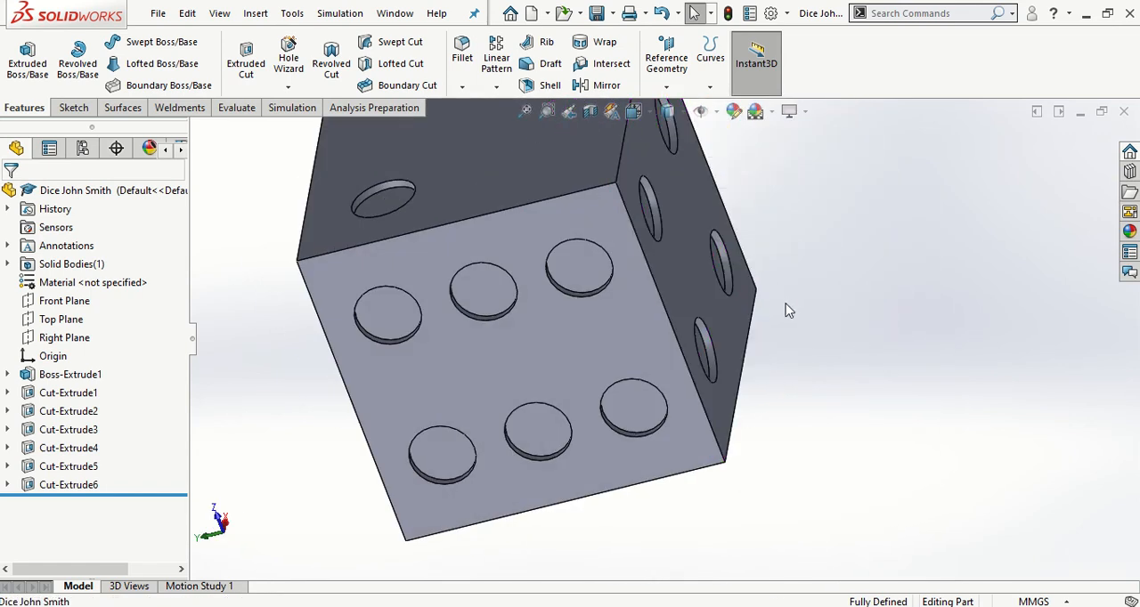
key(space)
click(892, 258)
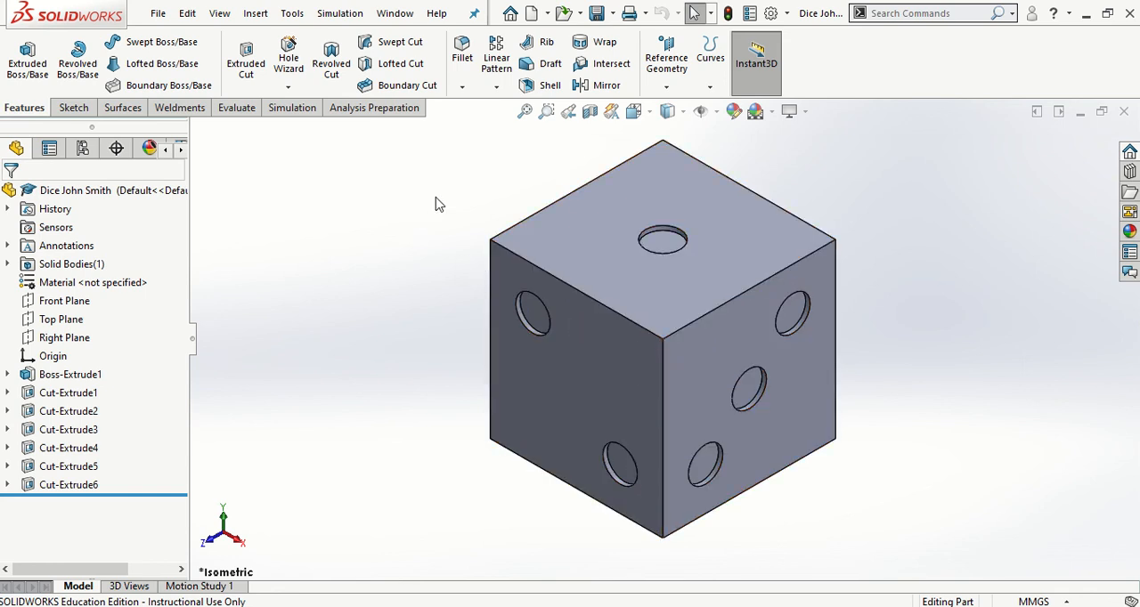
click(462, 59)
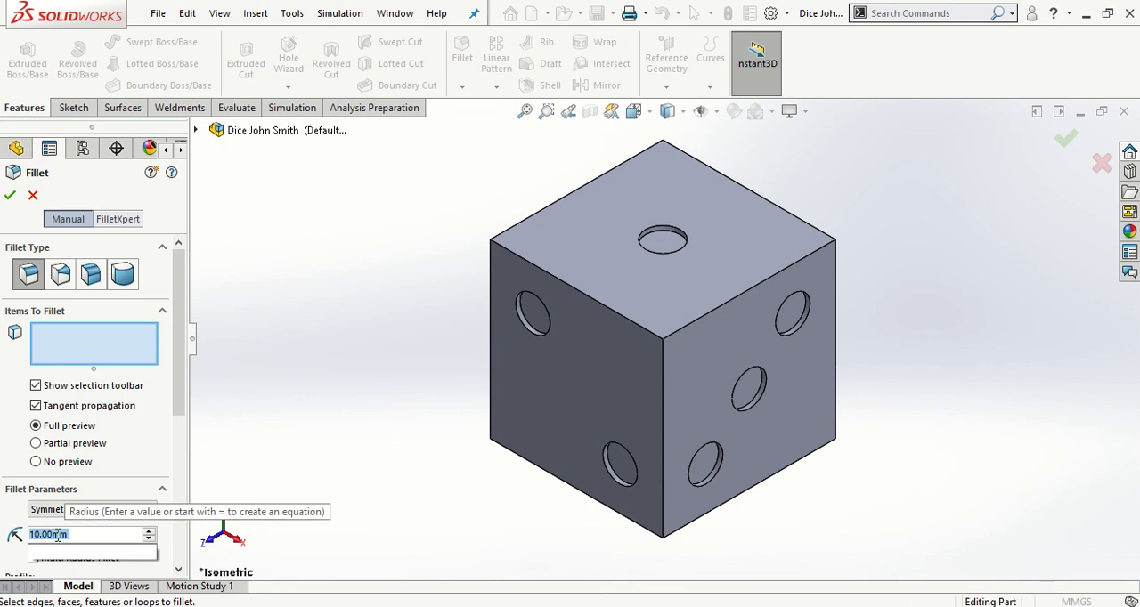
text(1)
key(Return)
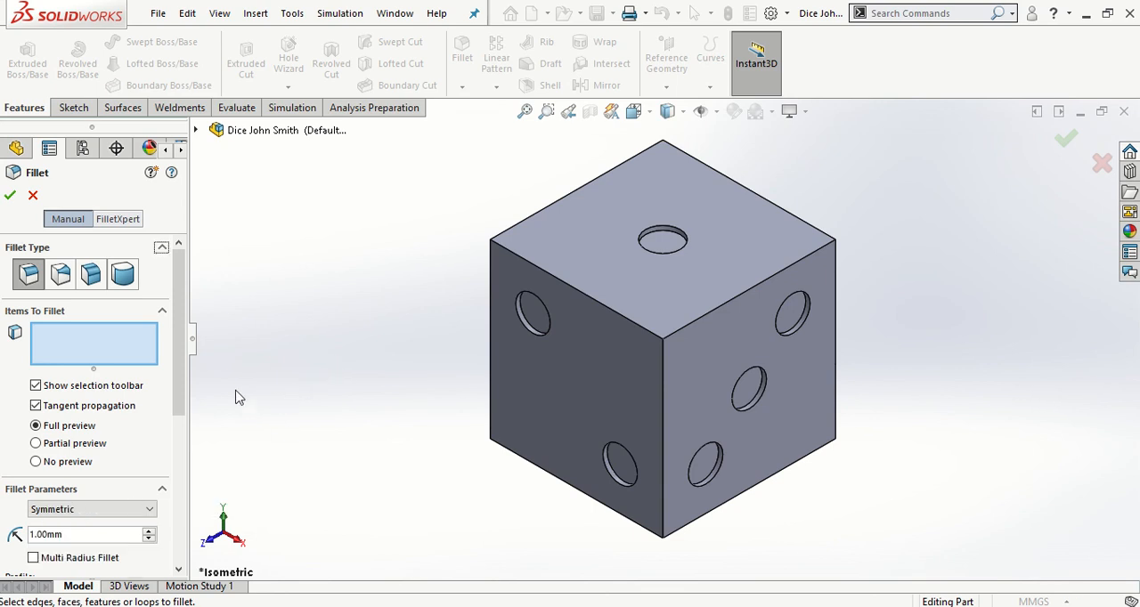
click(104, 354)
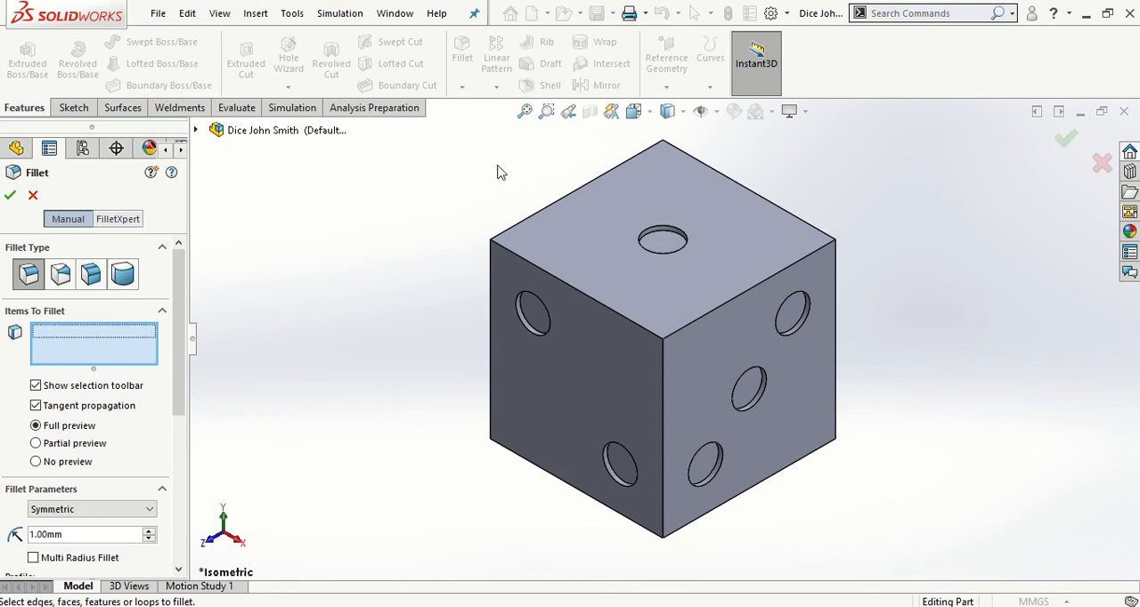
click(548, 208)
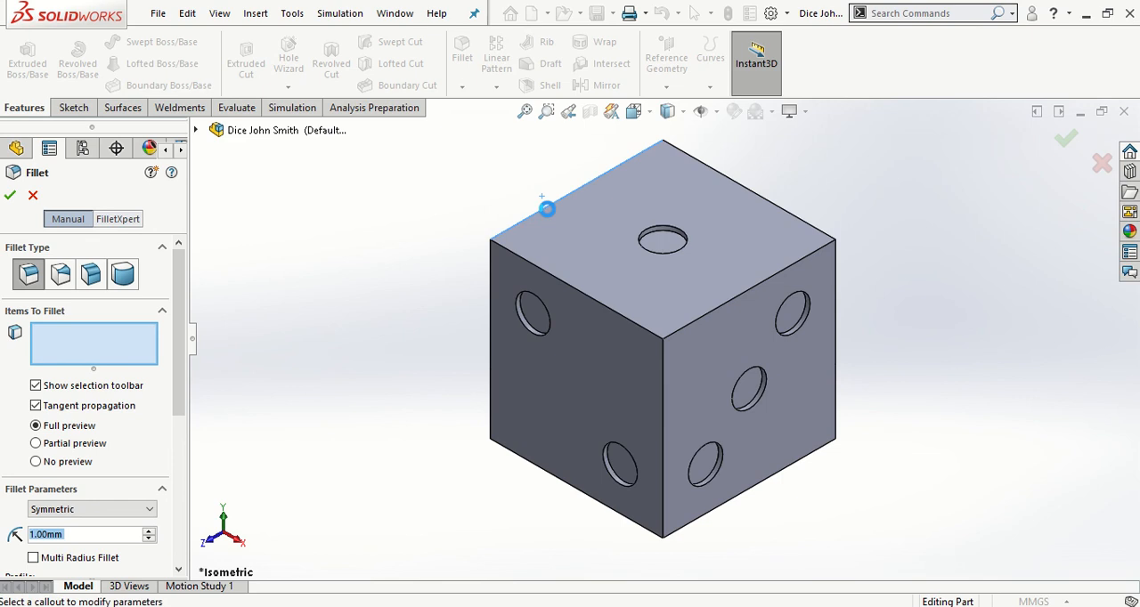
middle_drag(373, 311, 430, 346)
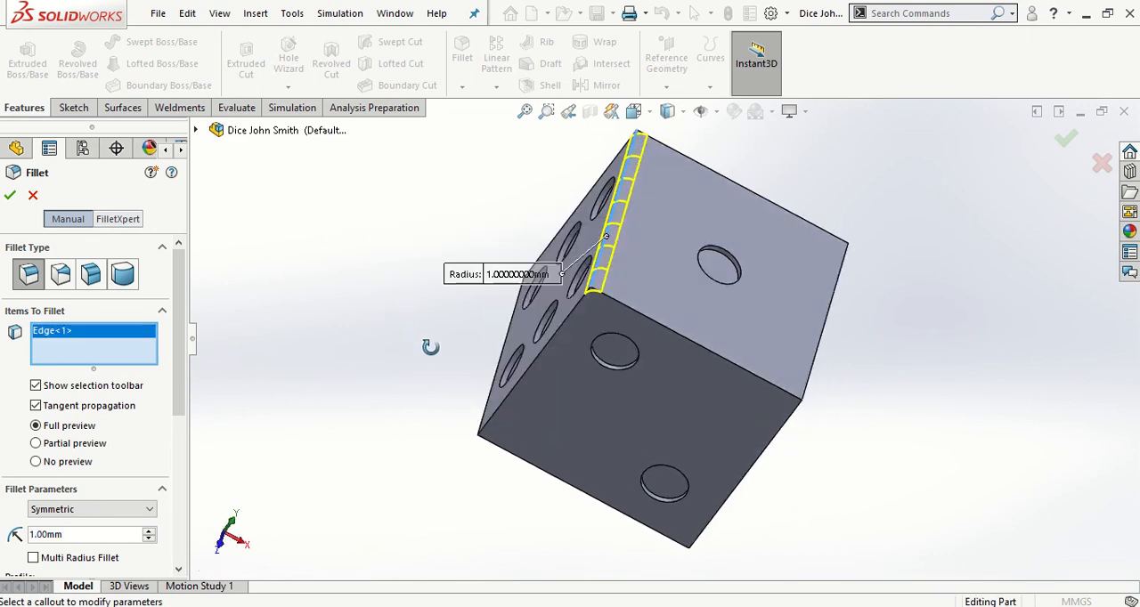
click(645, 336)
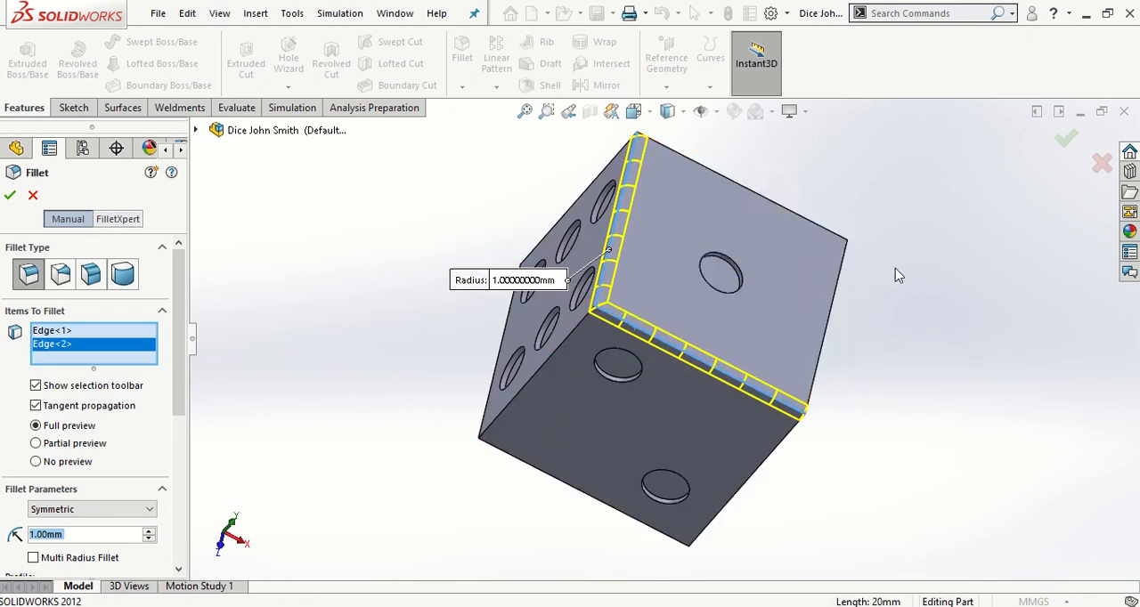
Add the one-pip face's edges shared with the three-pip and five-pip faces to the fillet selection
middle_drag(822, 272, 801, 292)
click(670, 290)
middle_drag(669, 289, 788, 272)
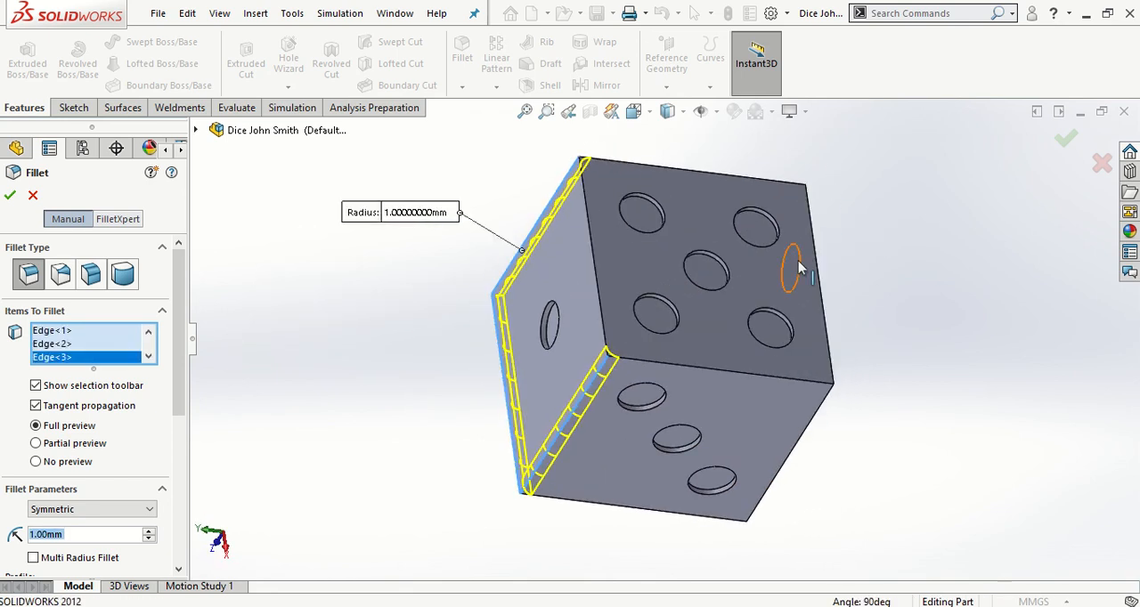
click(595, 267)
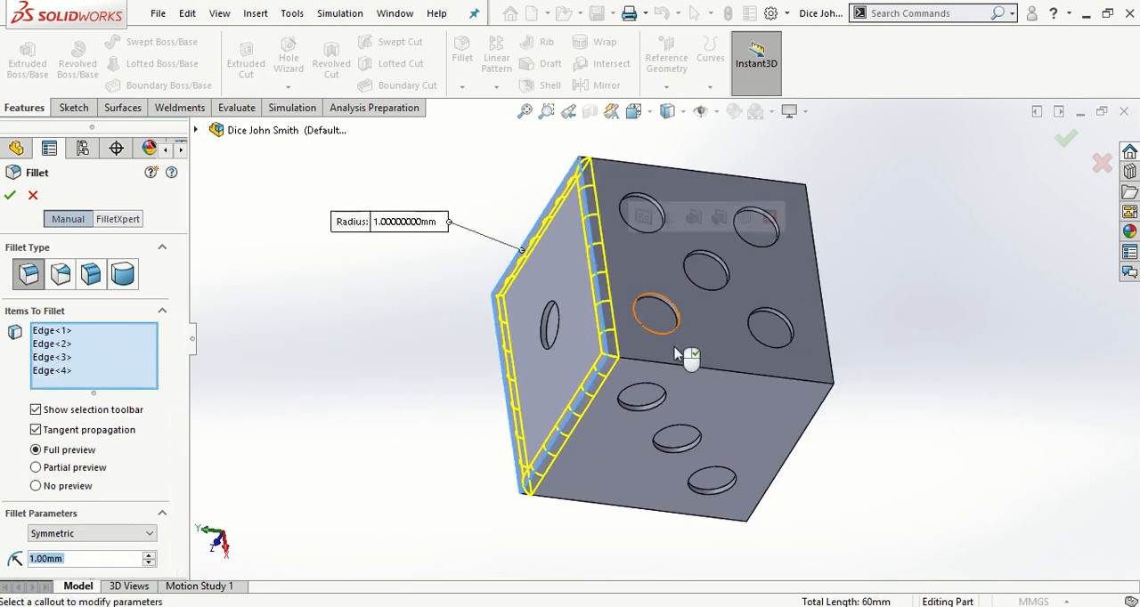
Add the remaining three edges of the five-pip face to the fillet selection
click(753, 375)
click(809, 213)
middle_drag(809, 213, 746, 300)
click(691, 233)
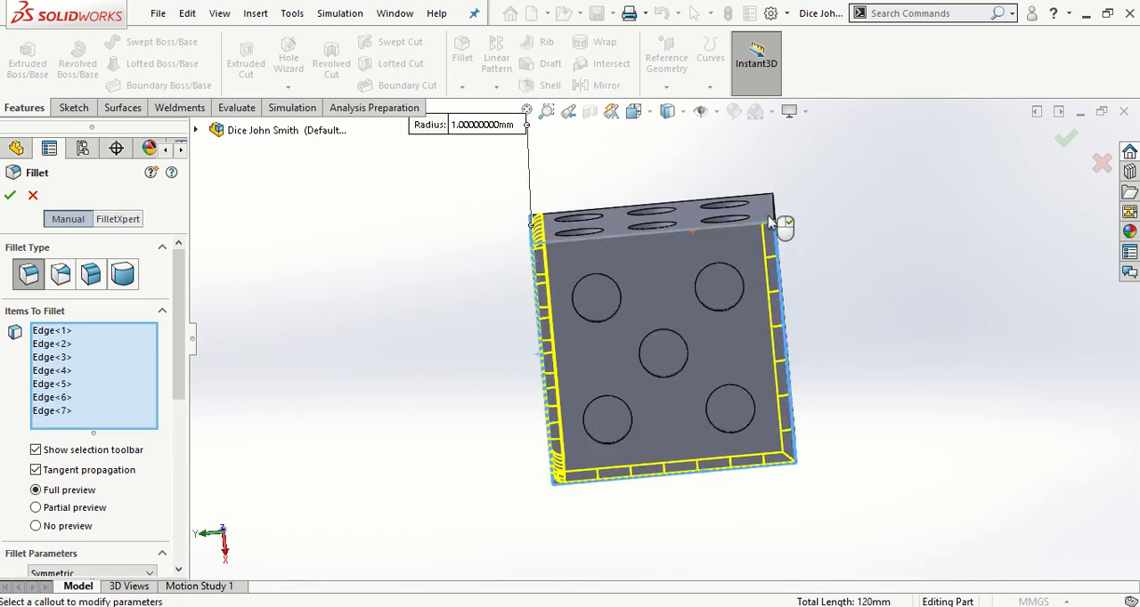
Add the edge shared by the four-pip and two-pip faces to the fillet selection
middle_drag(781, 222, 741, 293)
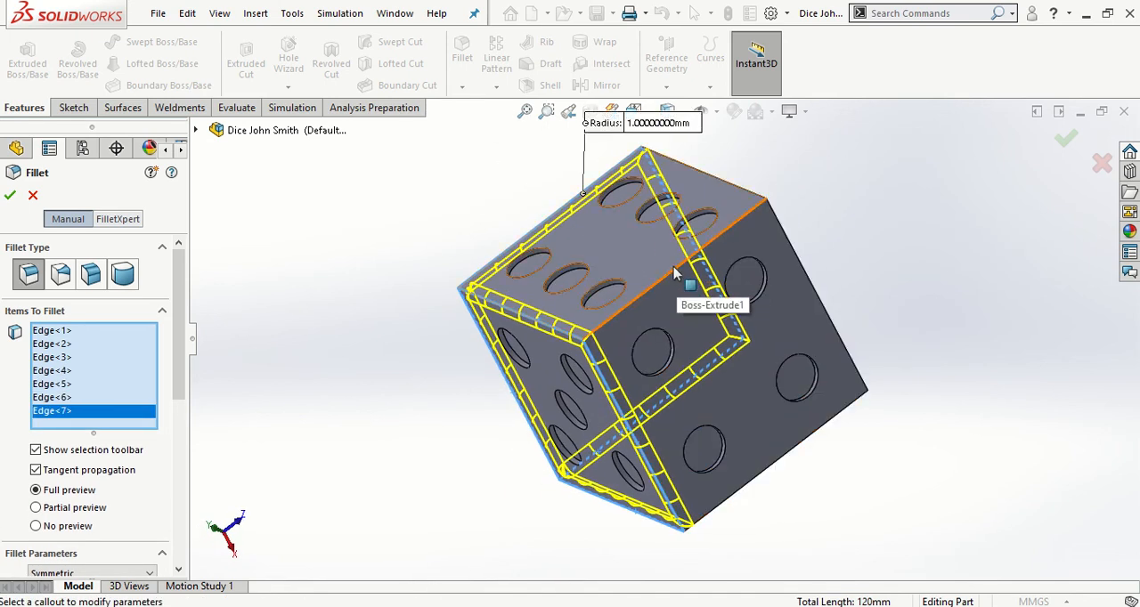
click(735, 227)
middle_drag(842, 223, 704, 265)
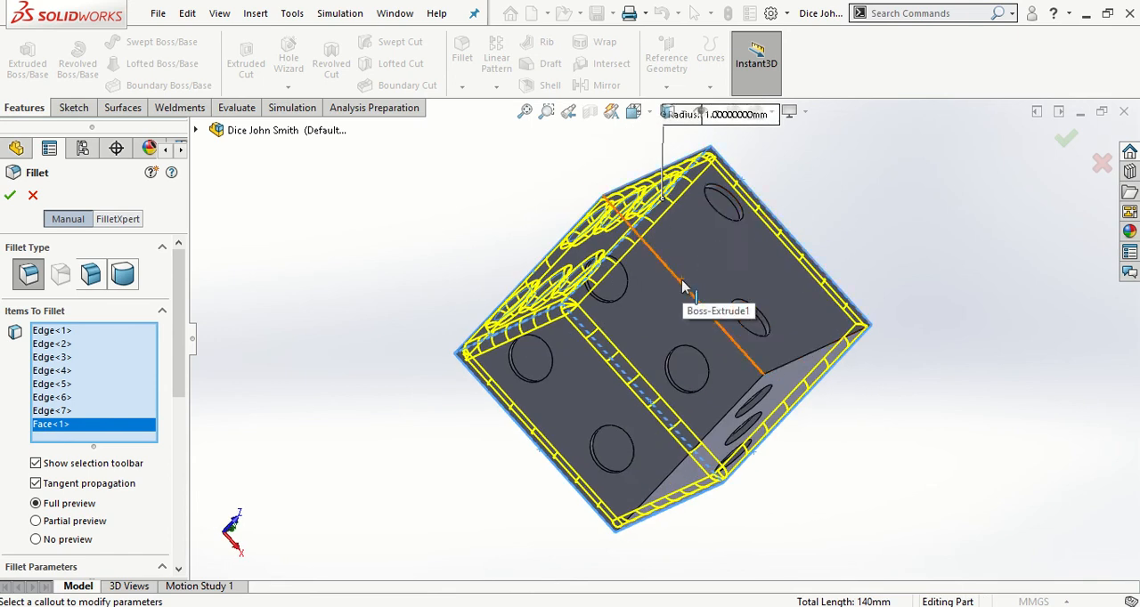
click(684, 285)
Remove the six-pip face from the fillet selection and add the edge it shares with the four-pip face
middle_drag(684, 285, 986, 331)
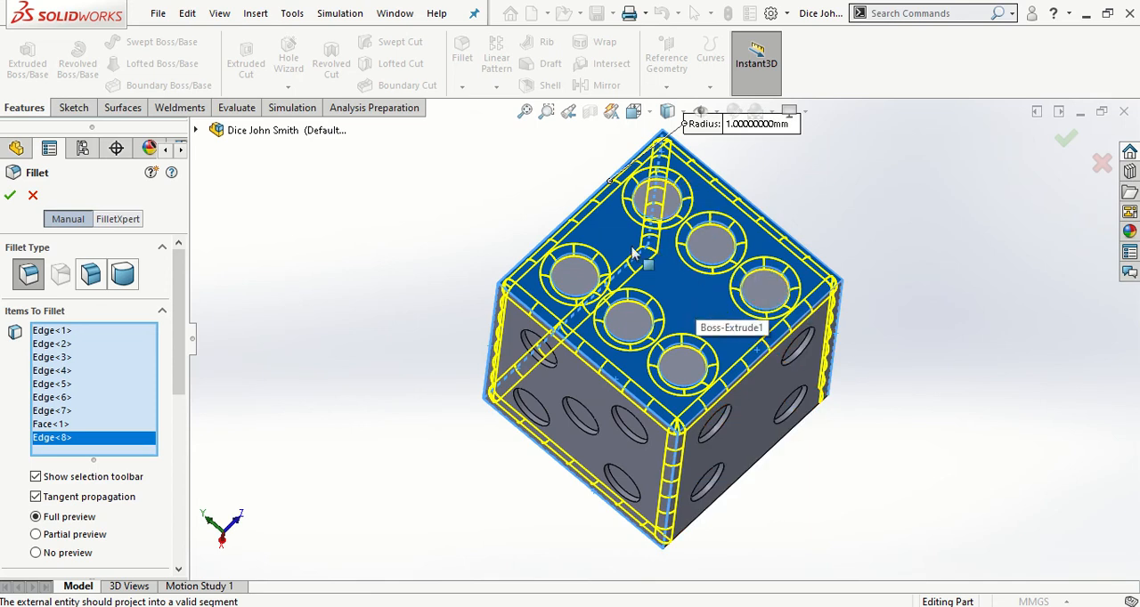
right_click(56, 428)
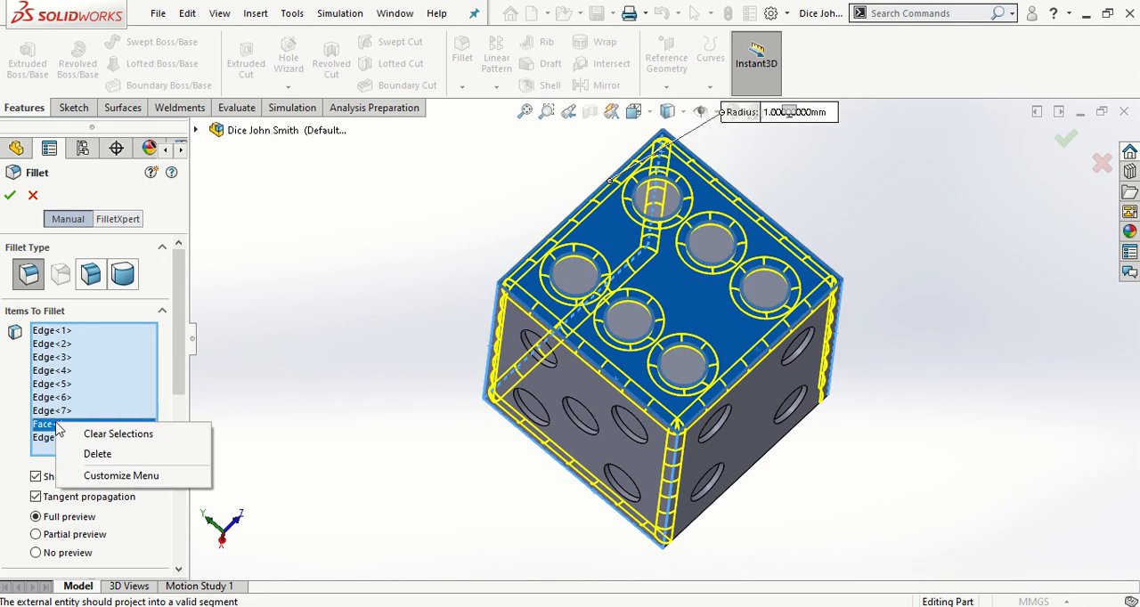
click(98, 454)
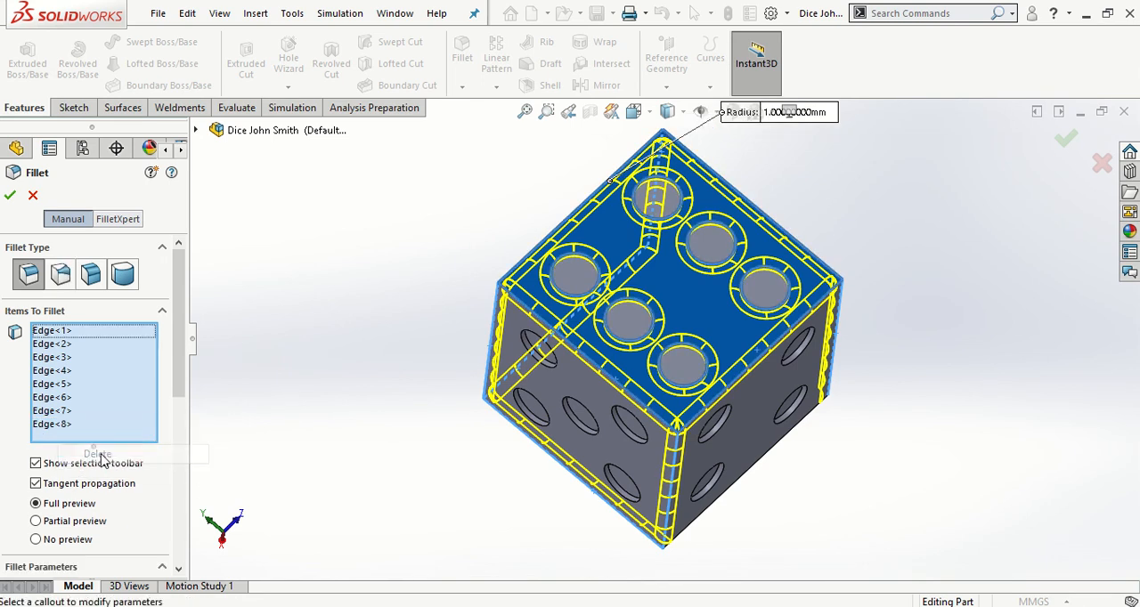
click(760, 367)
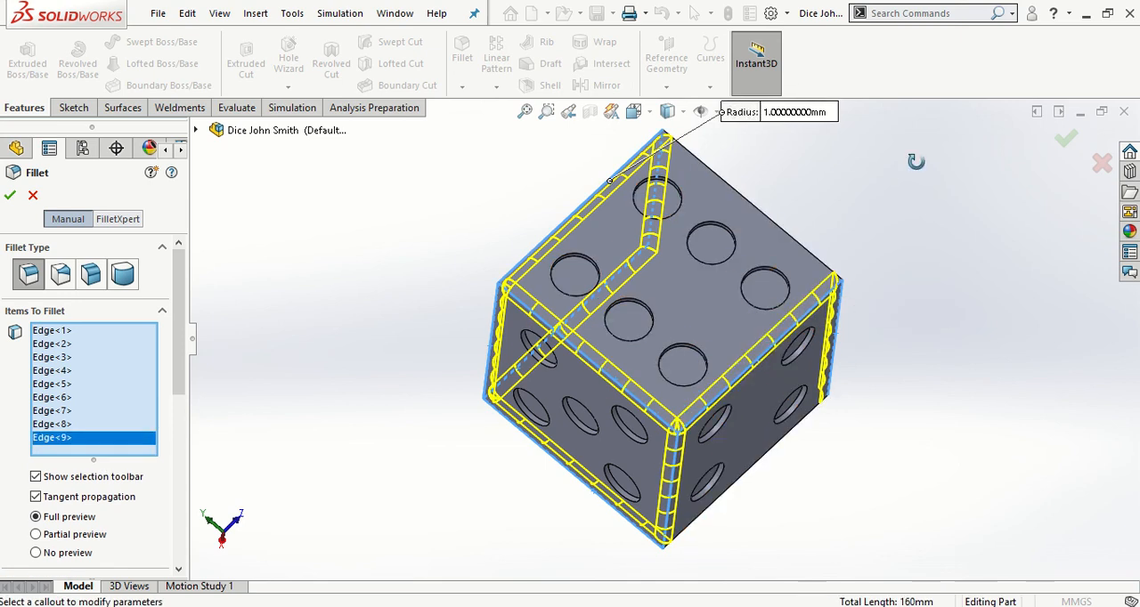
middle_drag(918, 137, 708, 331)
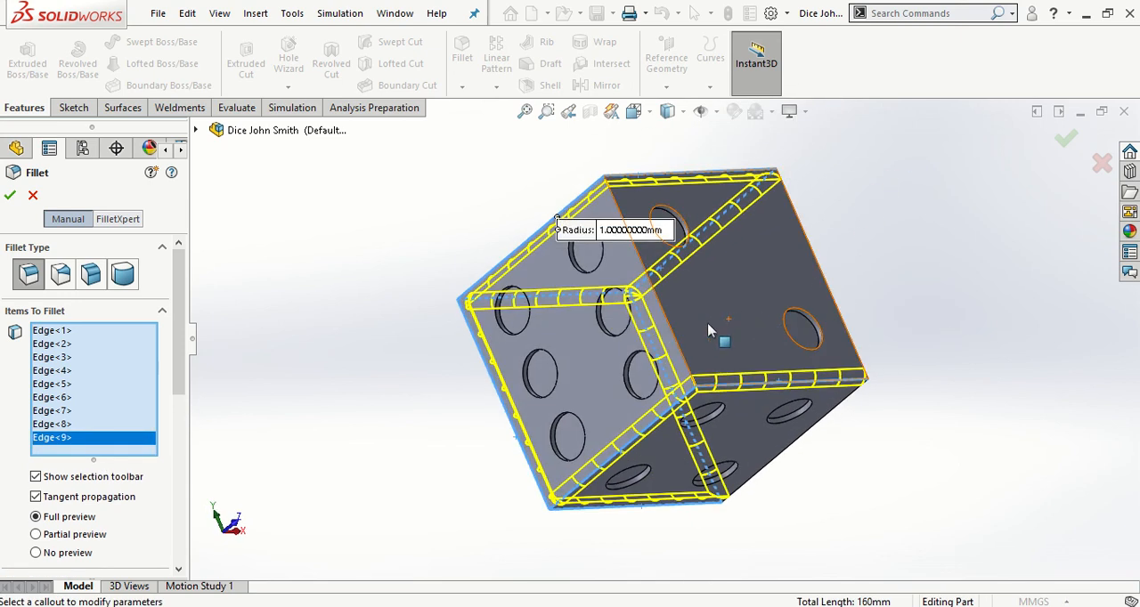
Add the three remaining outer edges of the cube to the fillet selection and apply the 1 mm fillet
click(669, 347)
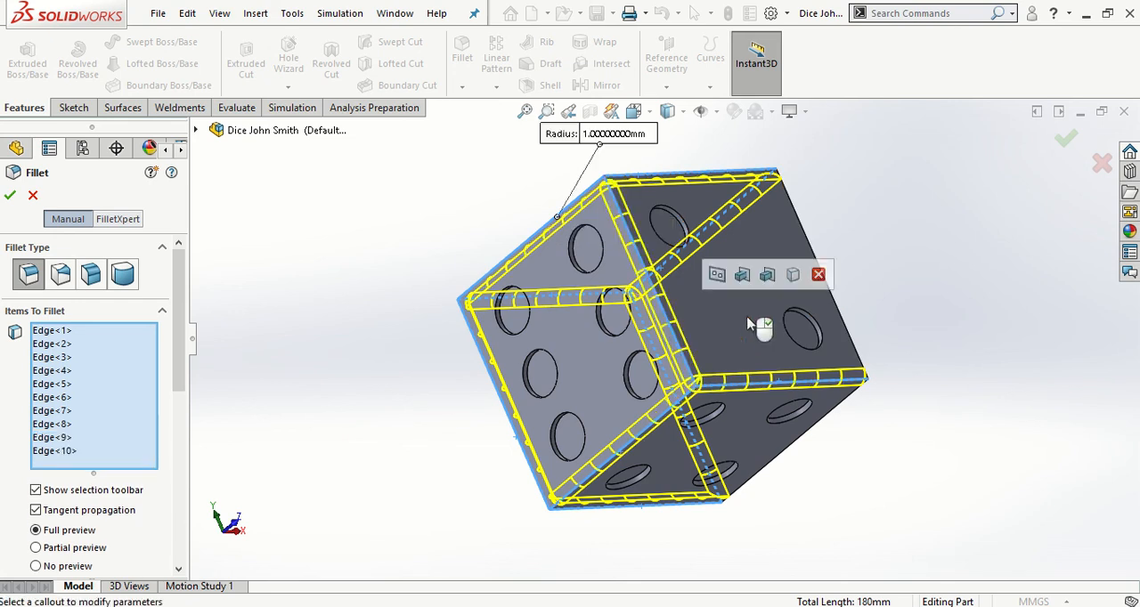
middle_drag(758, 325, 738, 343)
scroll(673, 334, down, 3)
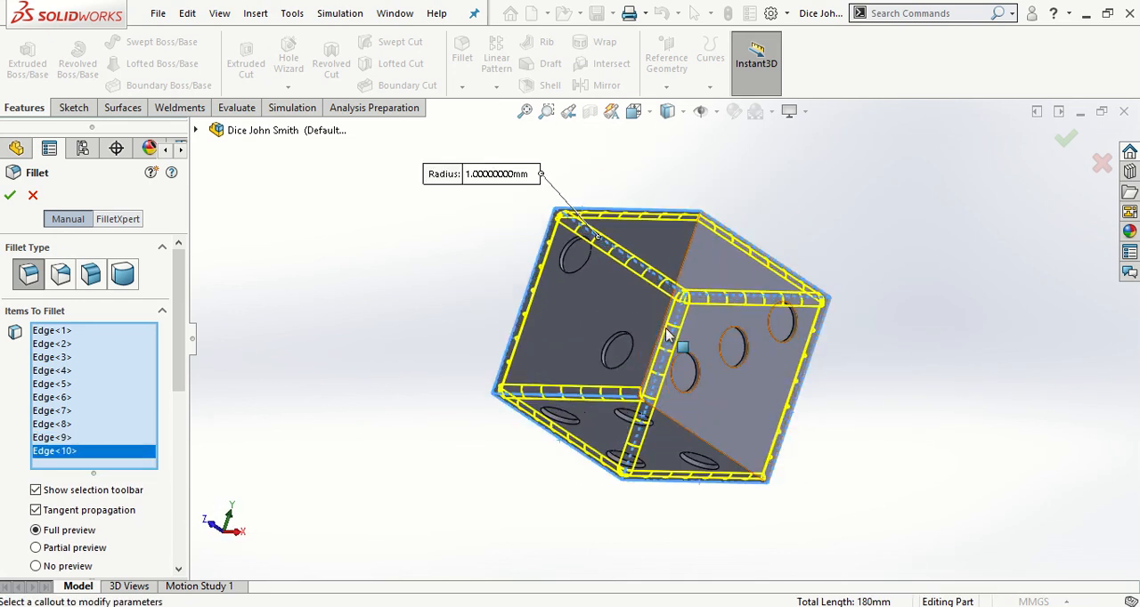
middle_drag(651, 338, 611, 327)
click(606, 323)
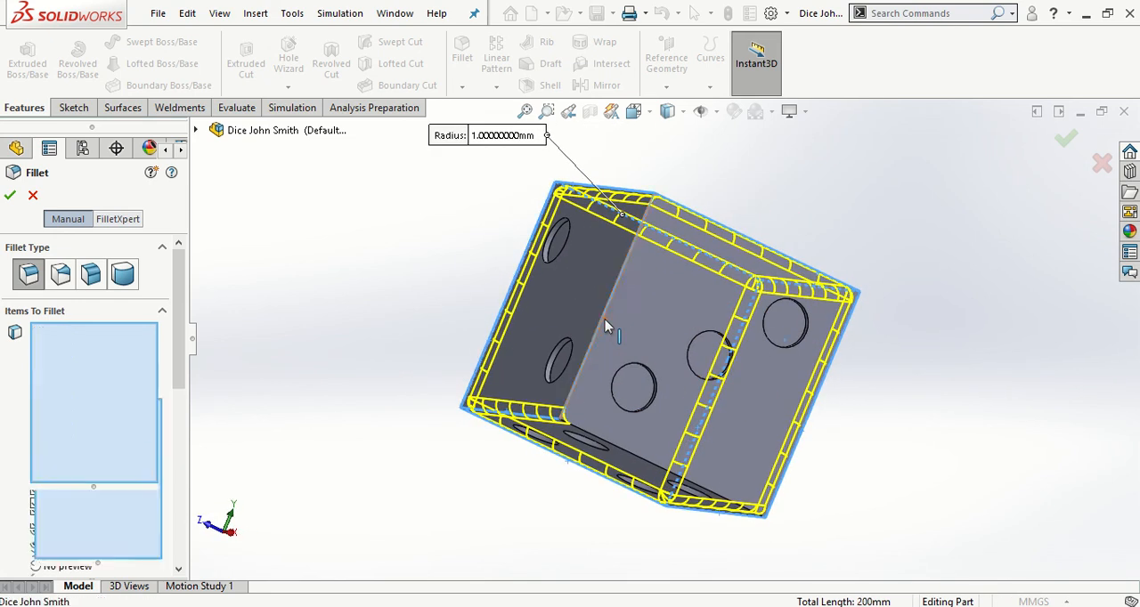
middle_drag(625, 429, 840, 331)
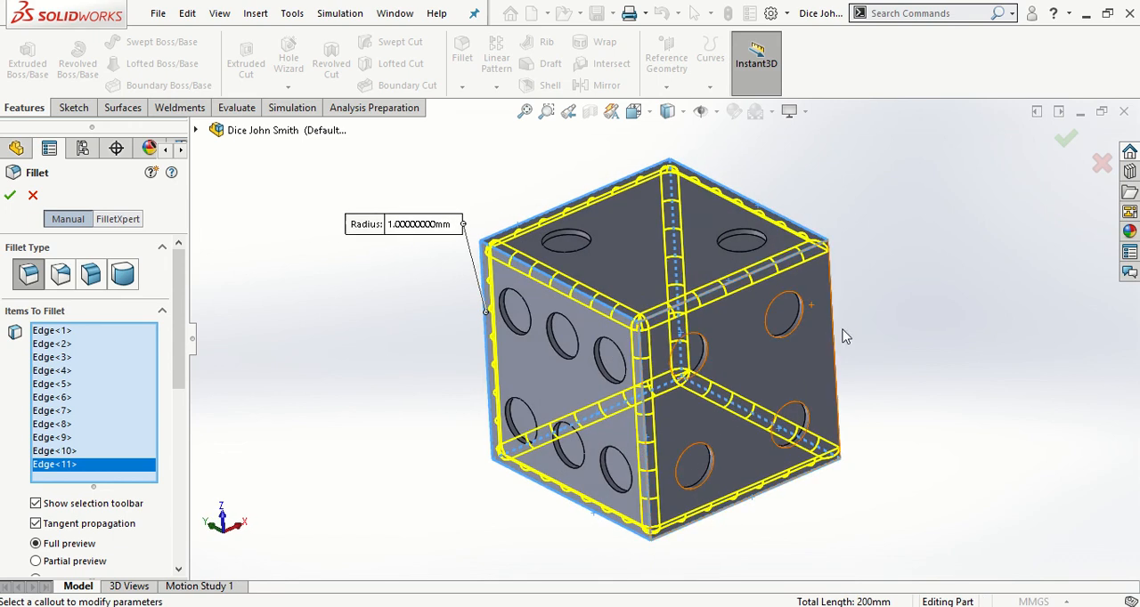
click(837, 347)
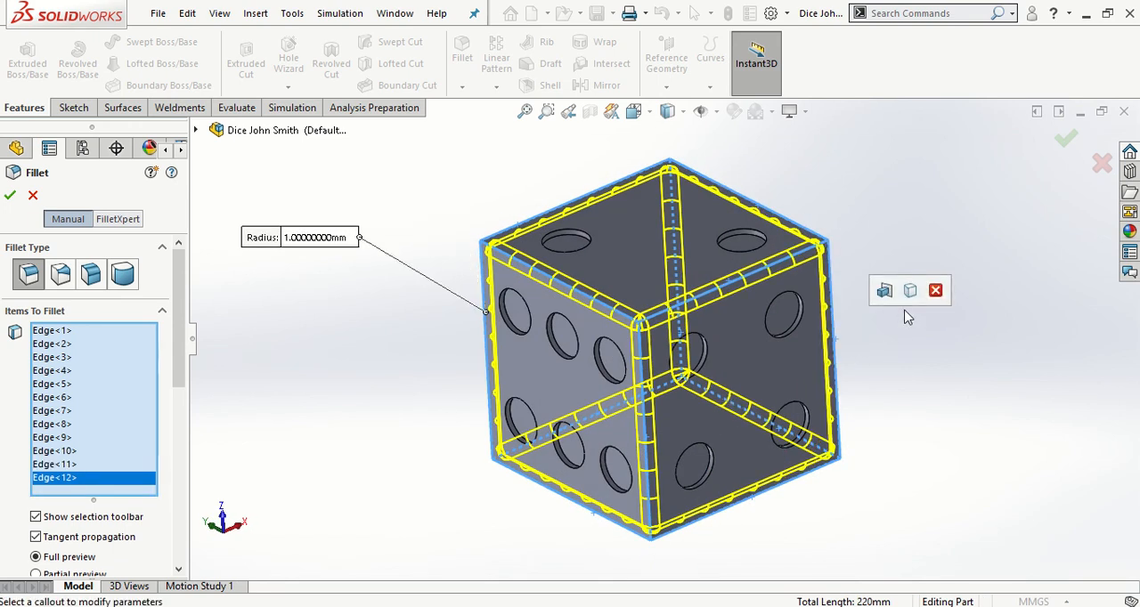
middle_drag(834, 364, 1096, 274)
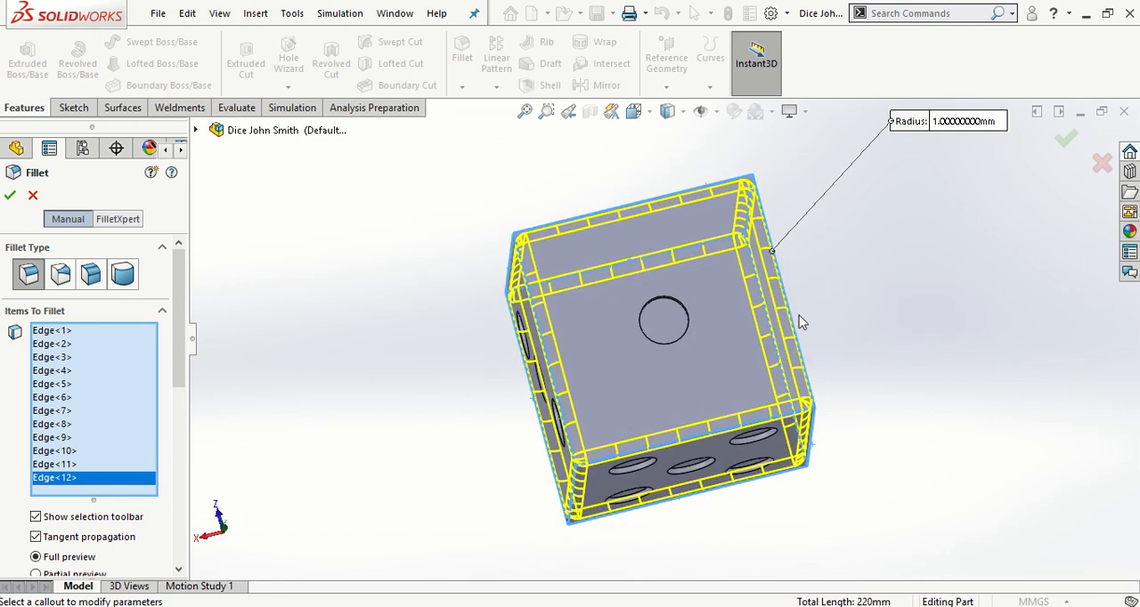
middle_drag(798, 317, 911, 328)
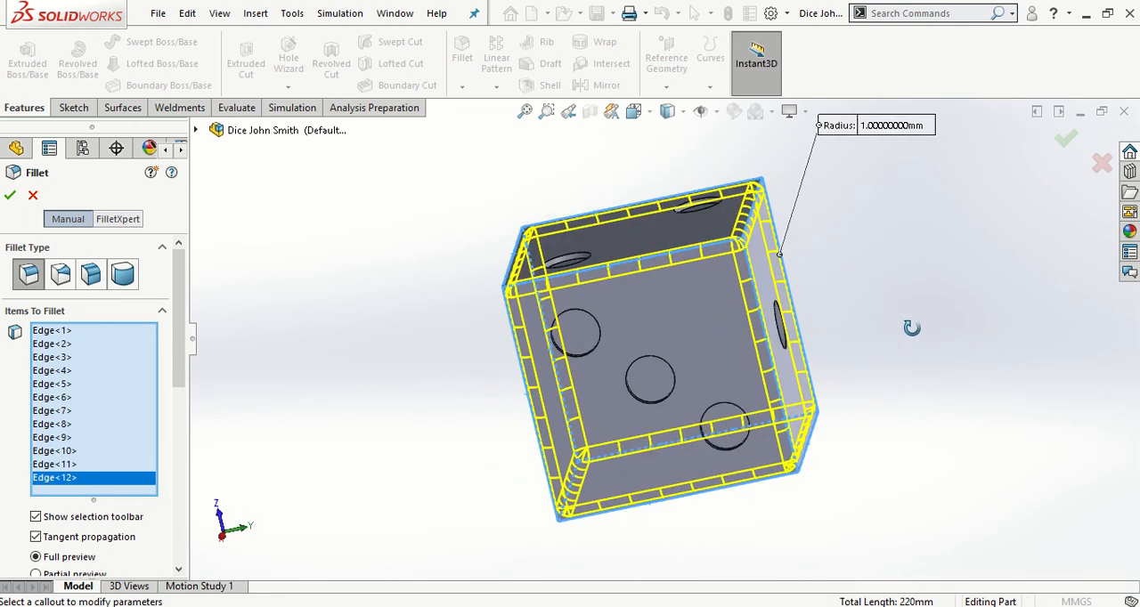
click(10, 195)
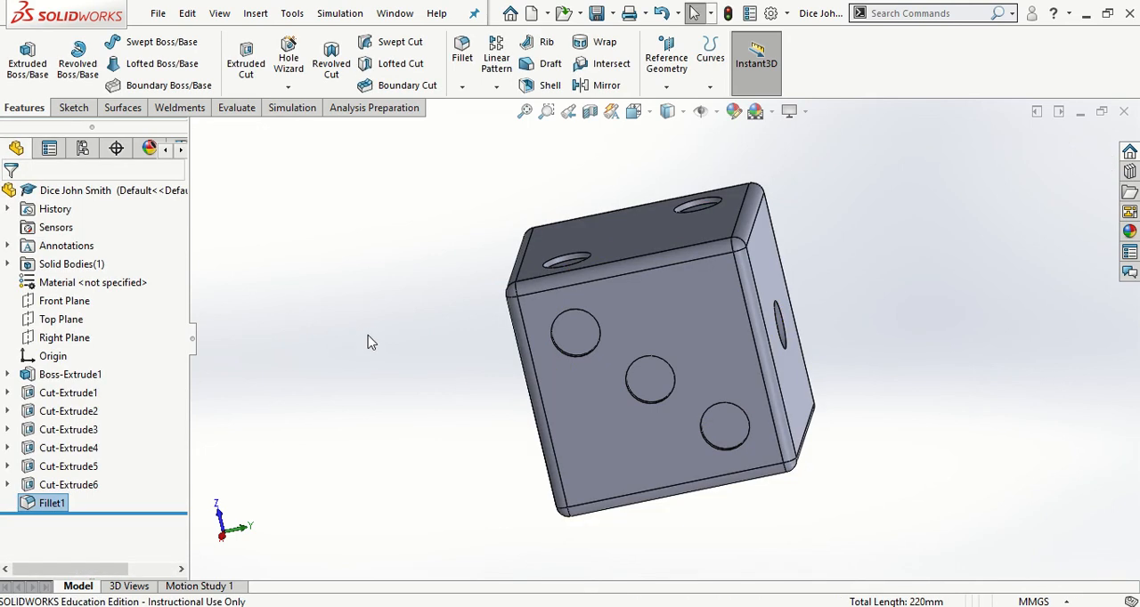
Save the part and set the dice to the isometric view
middle_drag(405, 282, 949, 250)
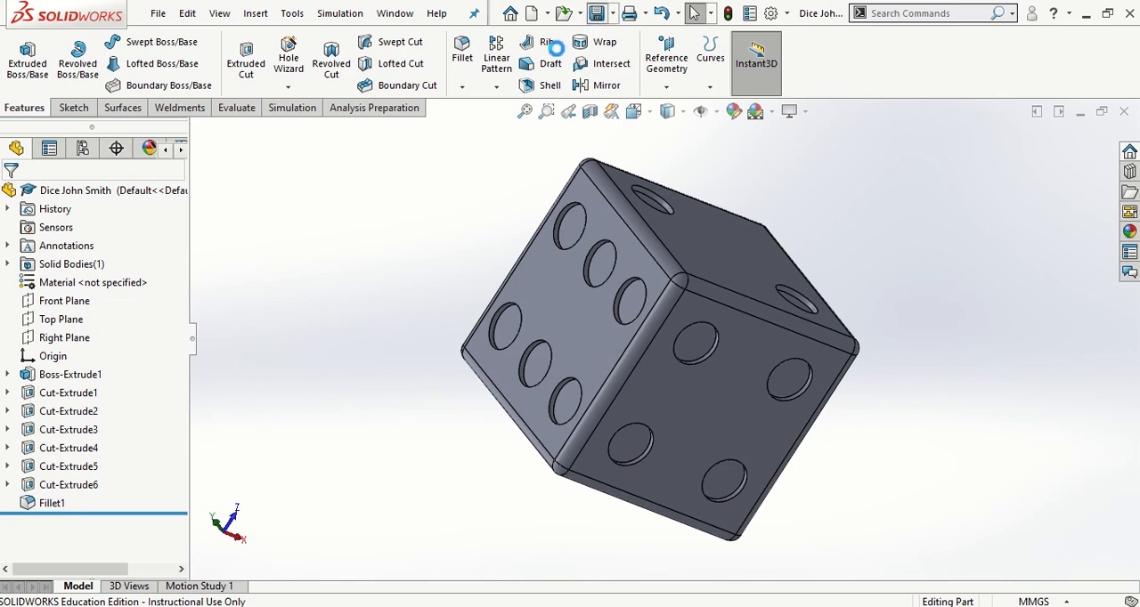
key(space)
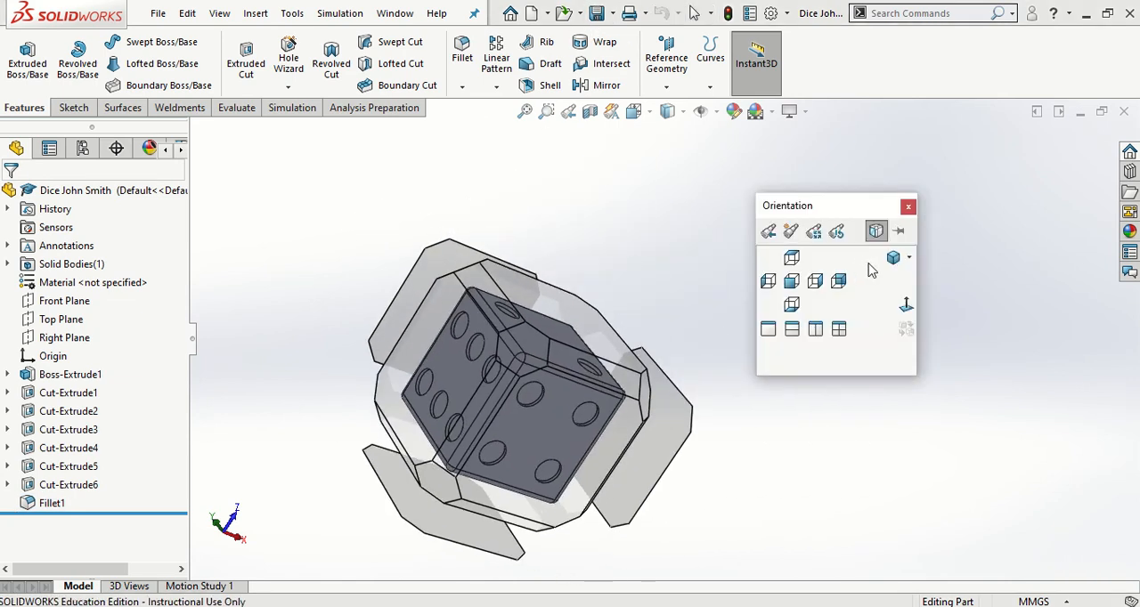
click(890, 258)
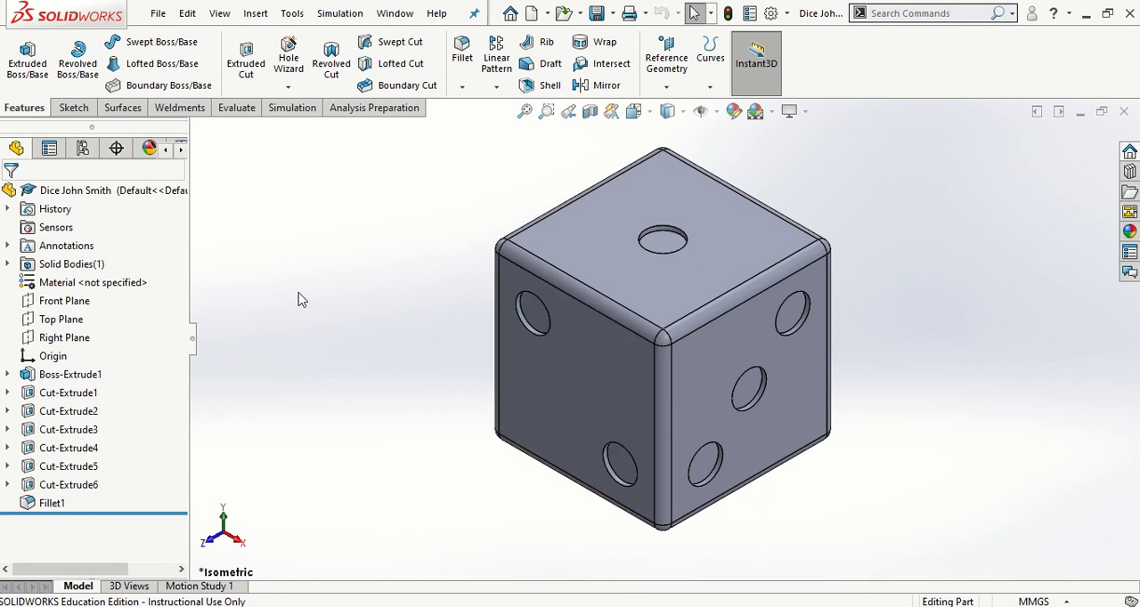
Assign the Beech material from the Woods category to the dice
right_click(65, 289)
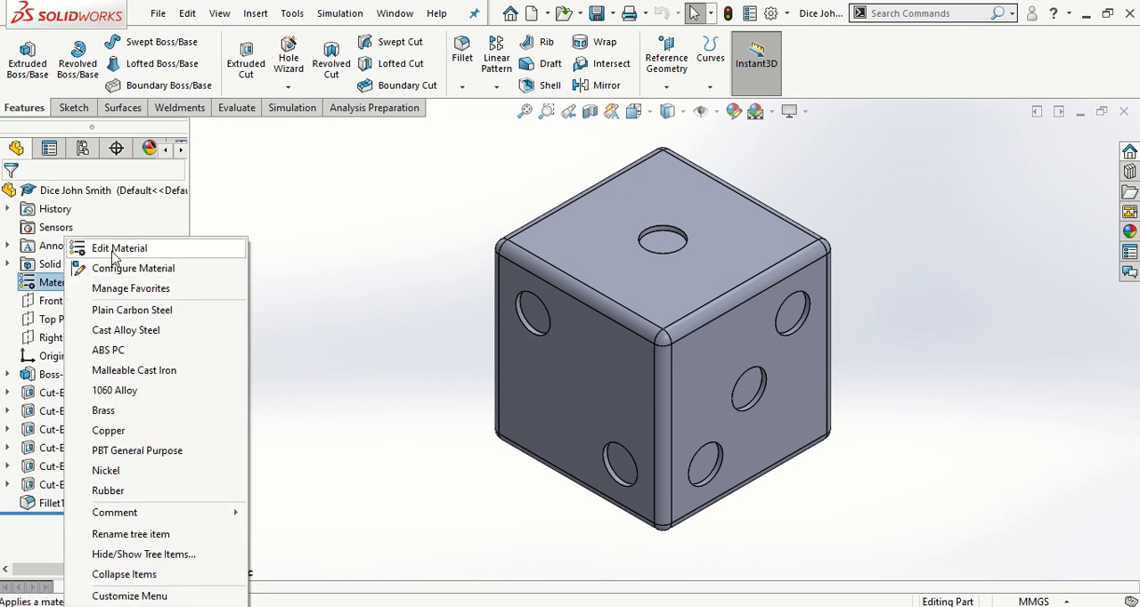
click(115, 249)
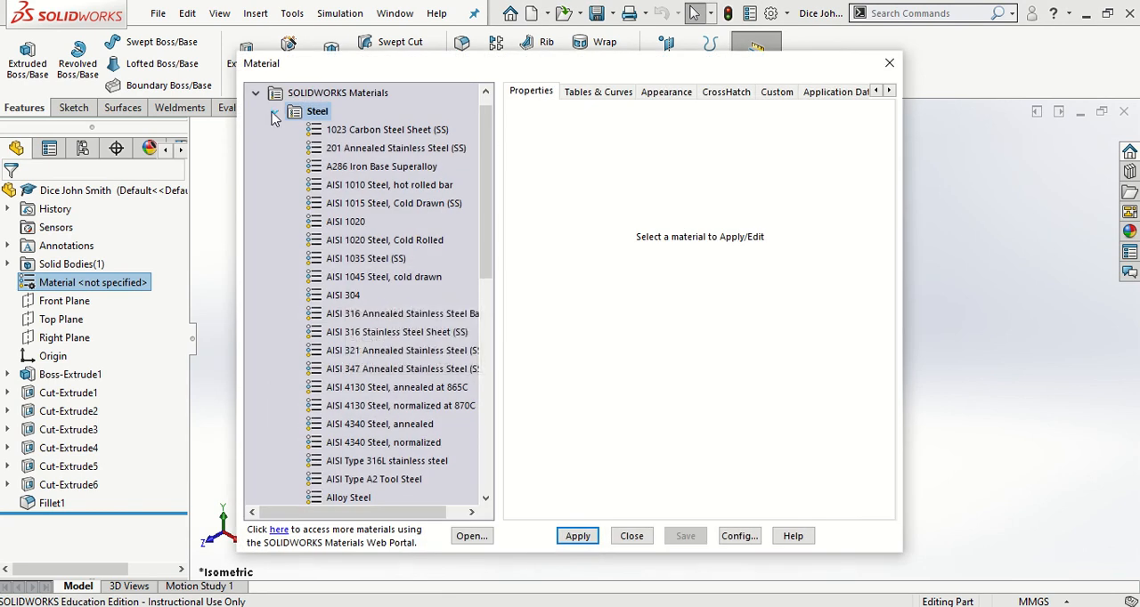
click(271, 112)
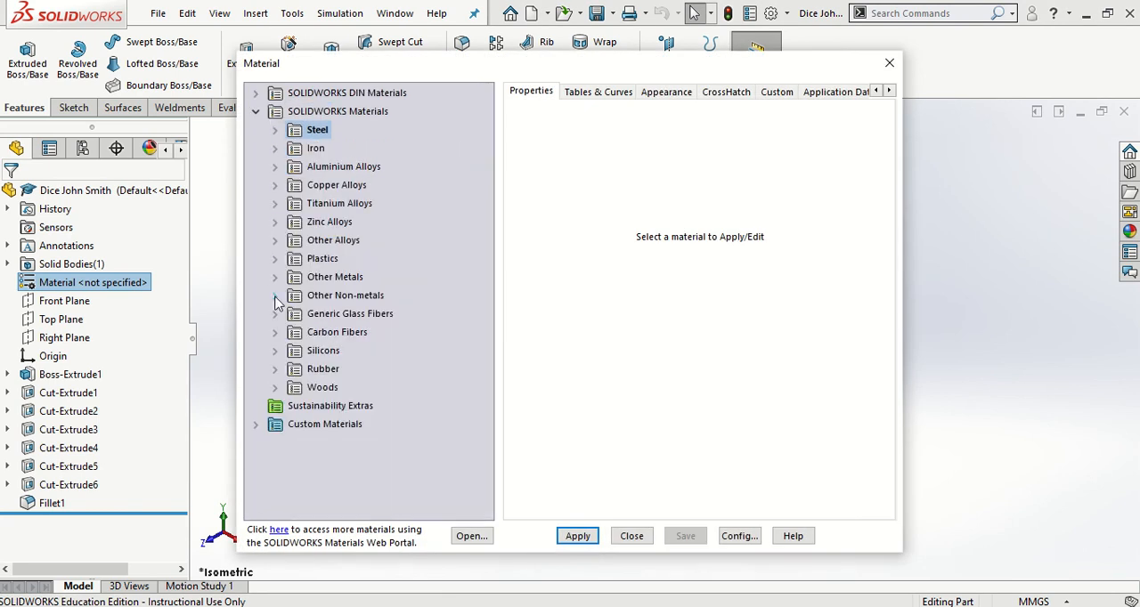
click(275, 388)
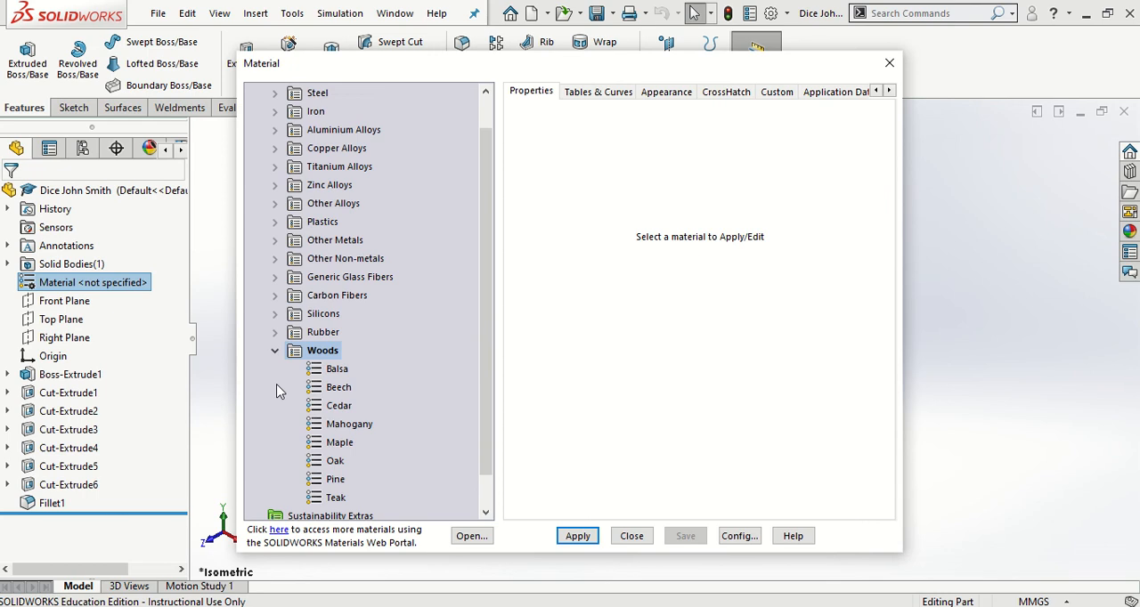
click(339, 390)
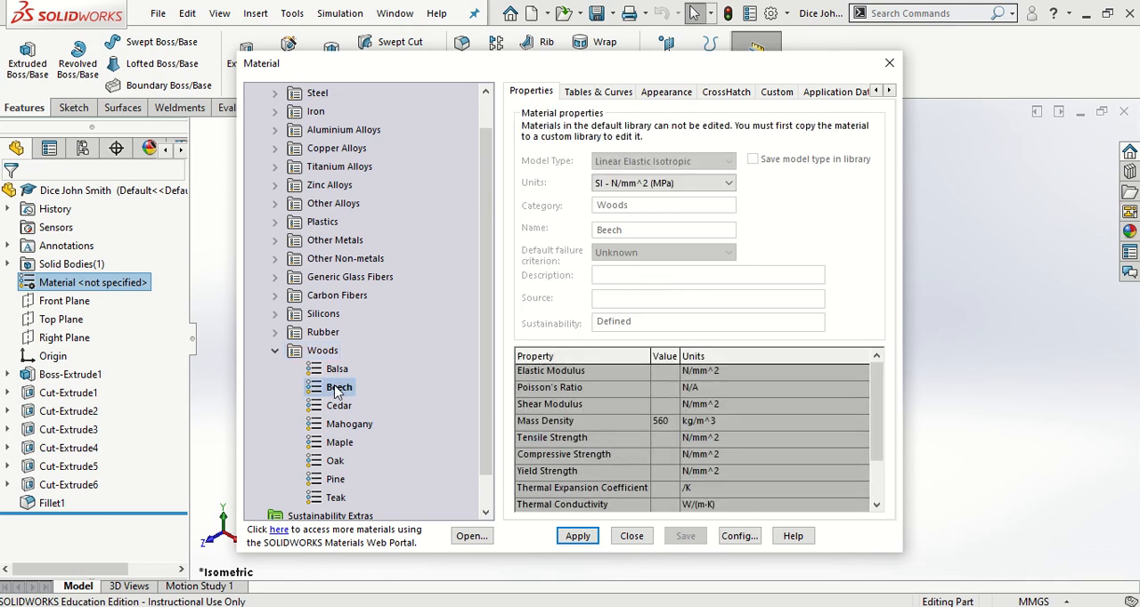
click(574, 538)
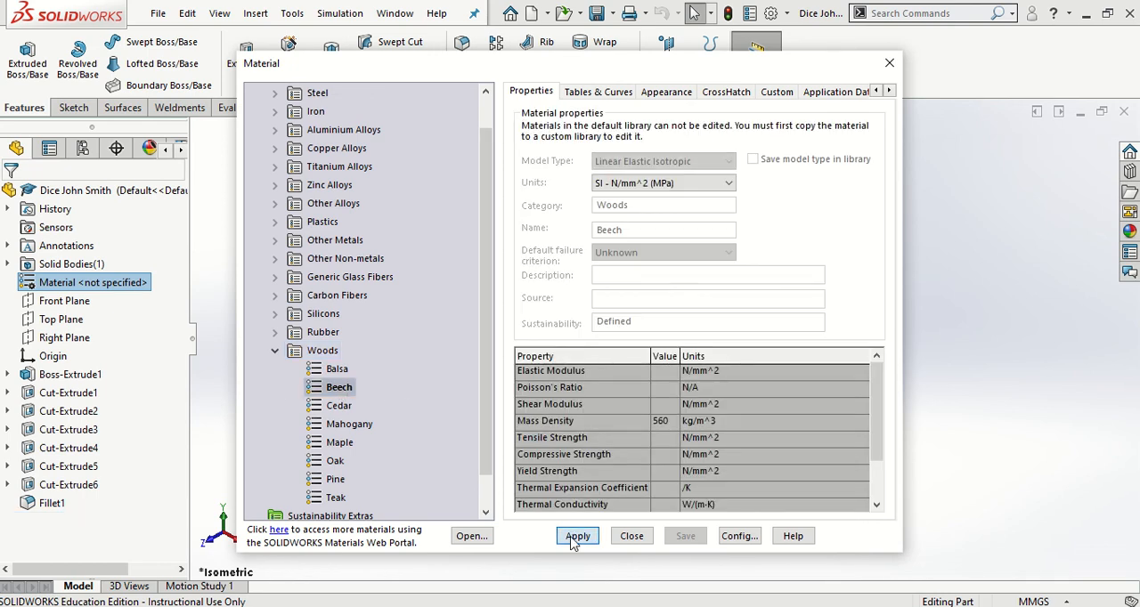
click(623, 538)
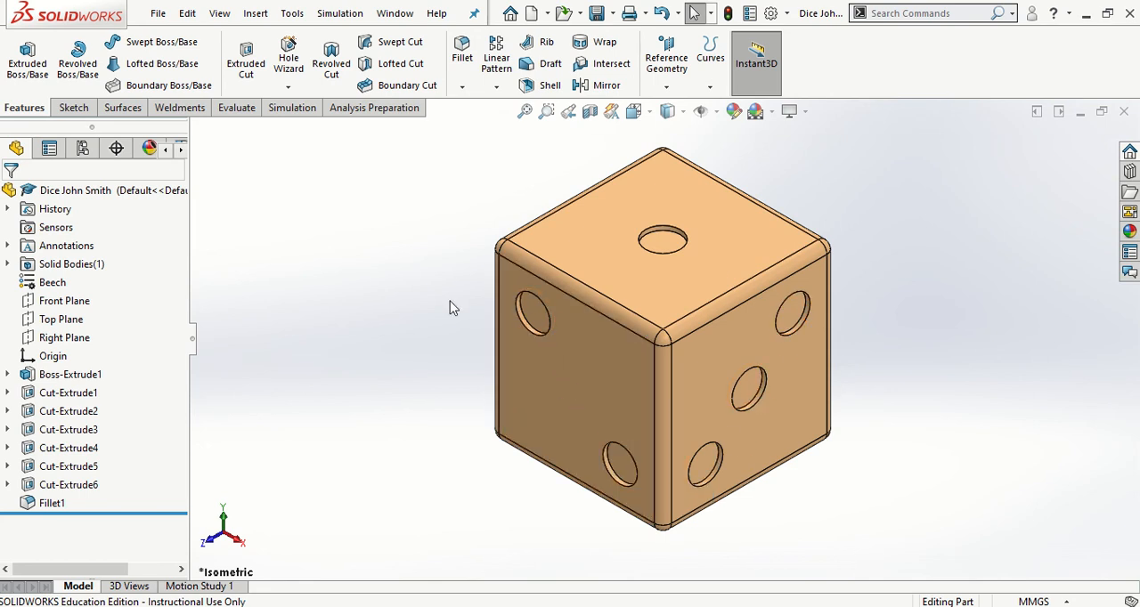
Apply the green high gloss plastic appearance to the one-pip cut feature on the dice's upper face
click(661, 247)
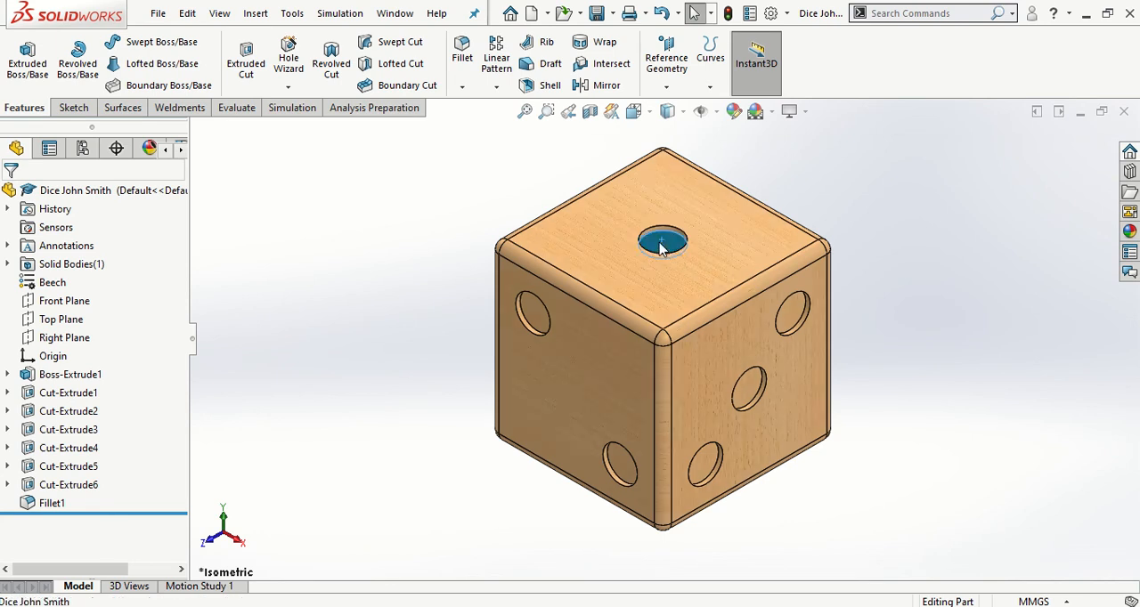
right_click(662, 242)
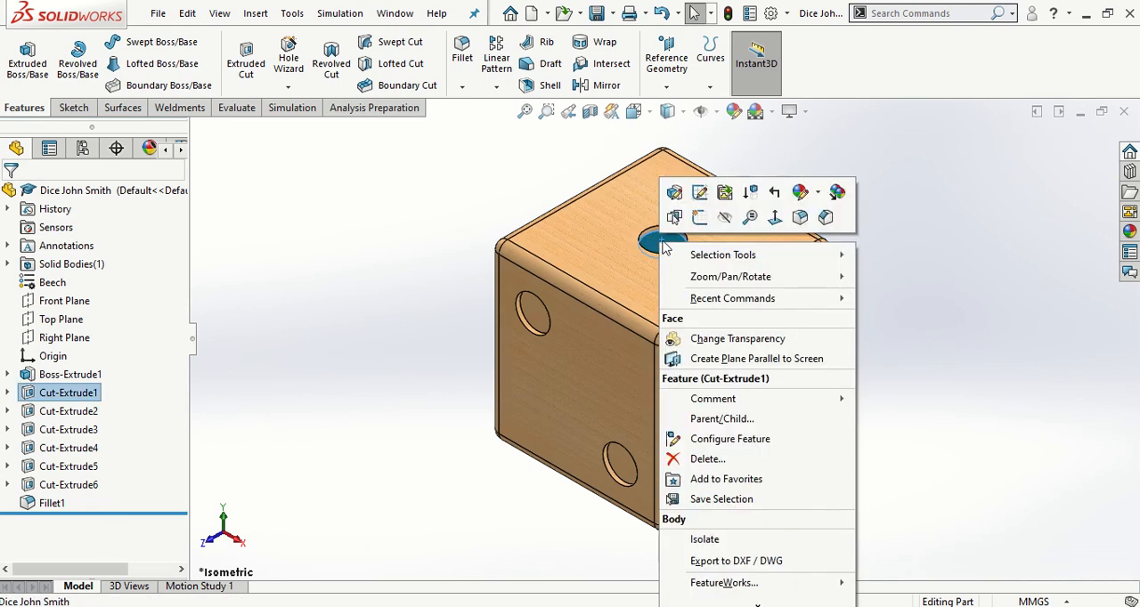
click(801, 196)
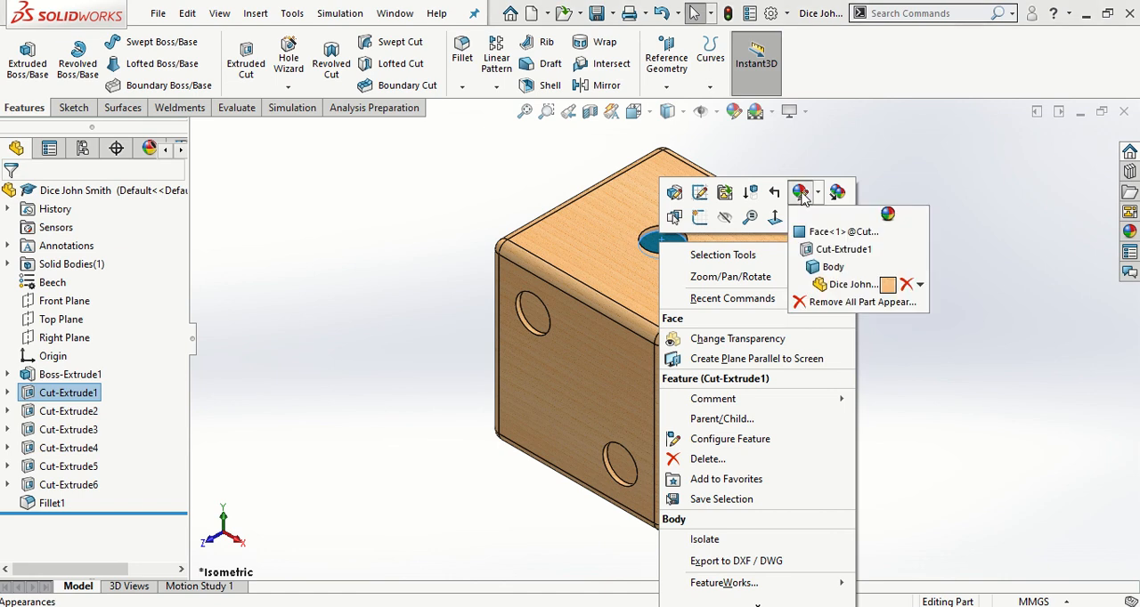
click(837, 251)
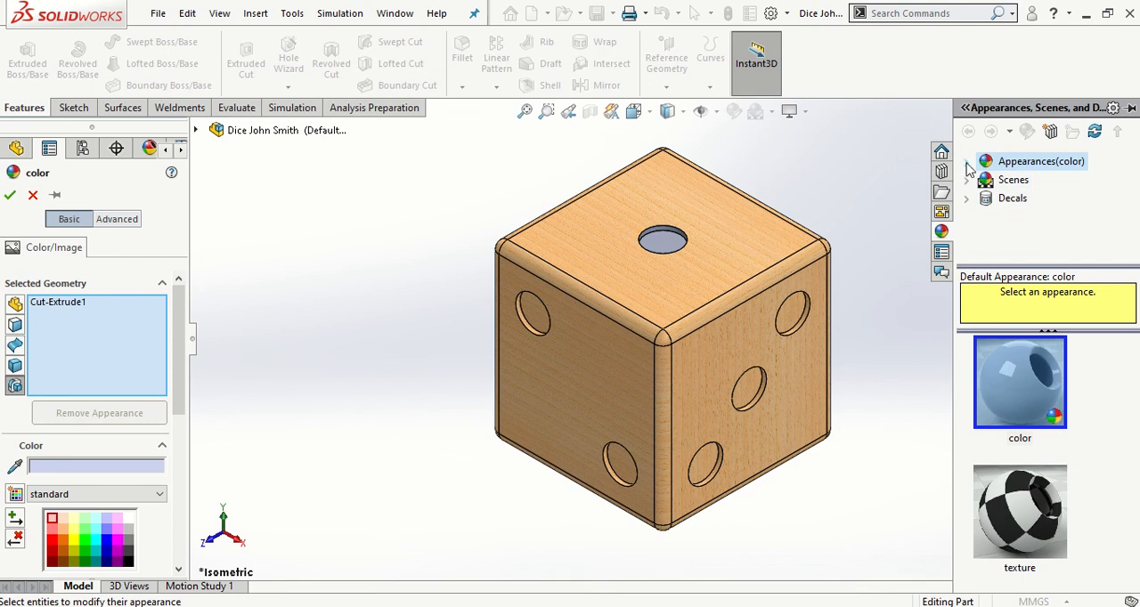
click(967, 163)
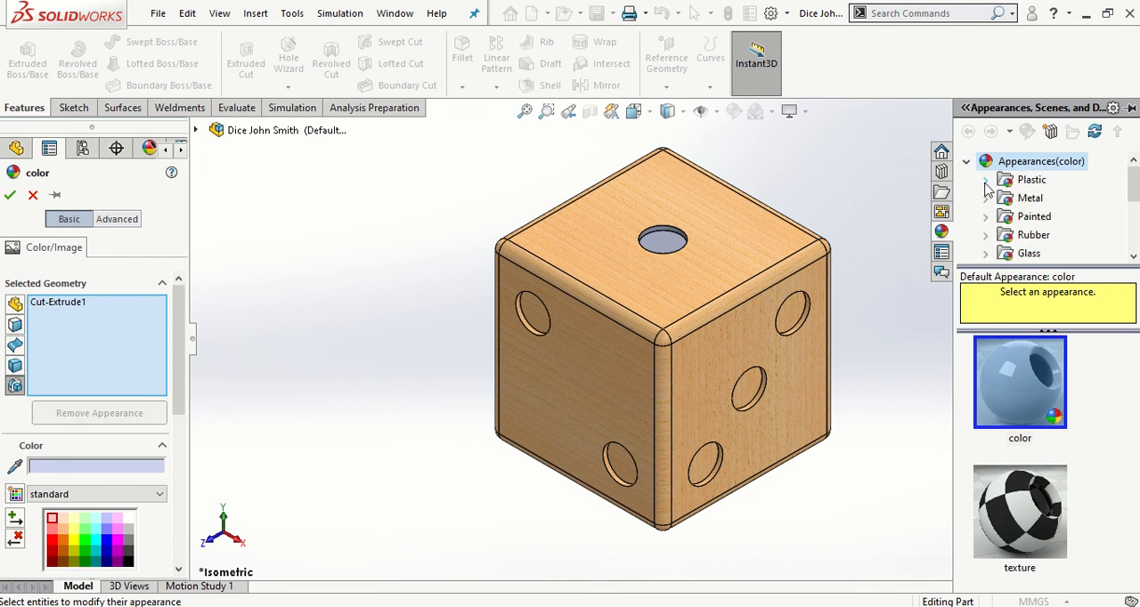
click(985, 182)
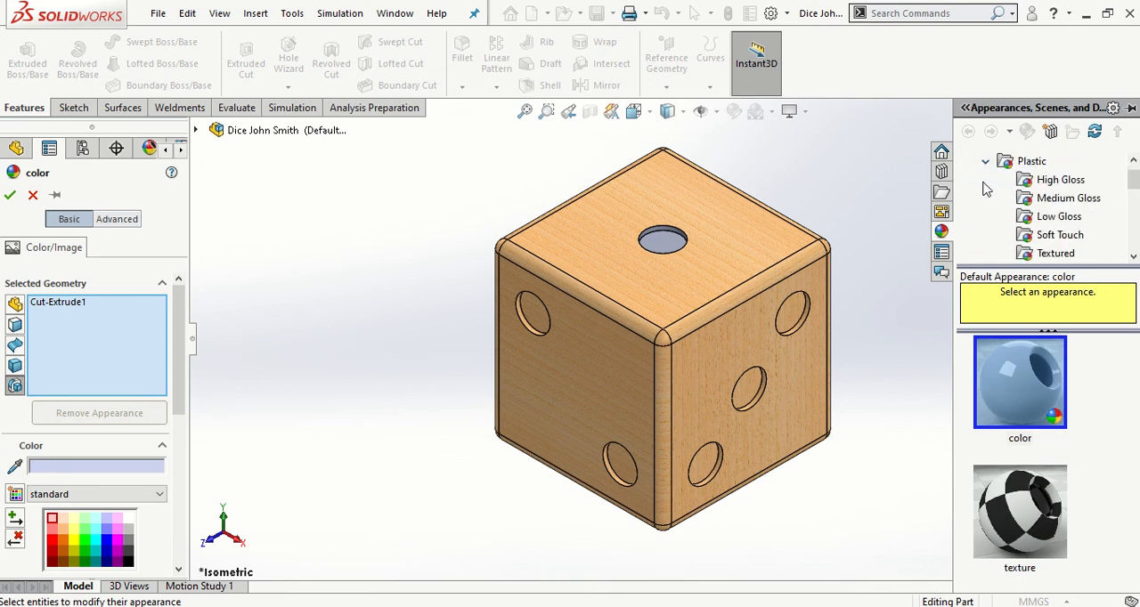
click(1051, 182)
scroll(1073, 461, down, 3)
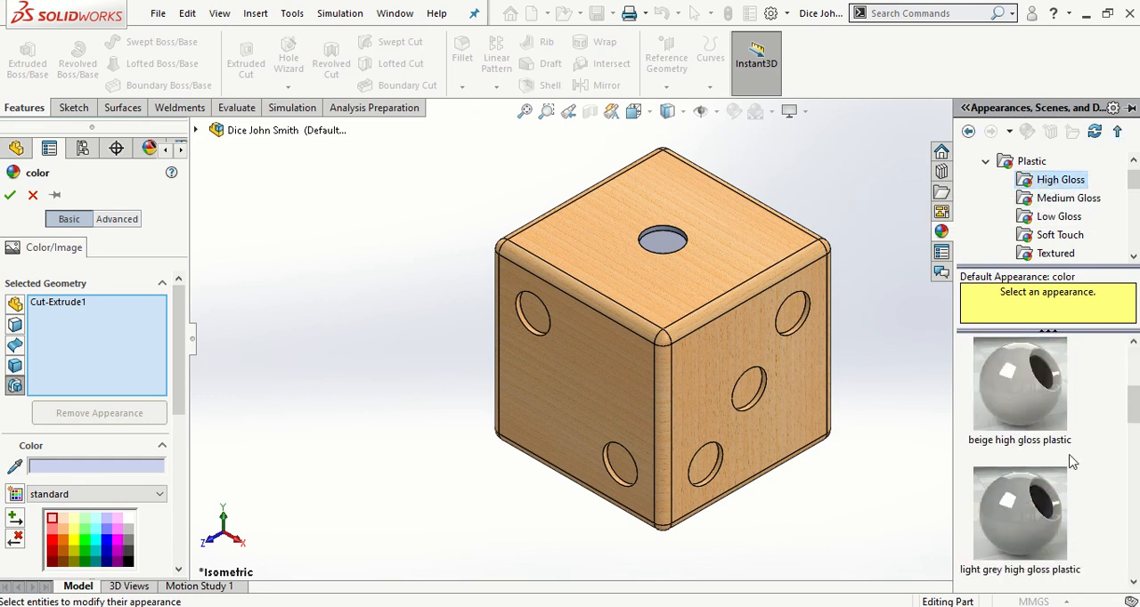
scroll(1073, 461, down, 4)
mouse_move(1062, 456)
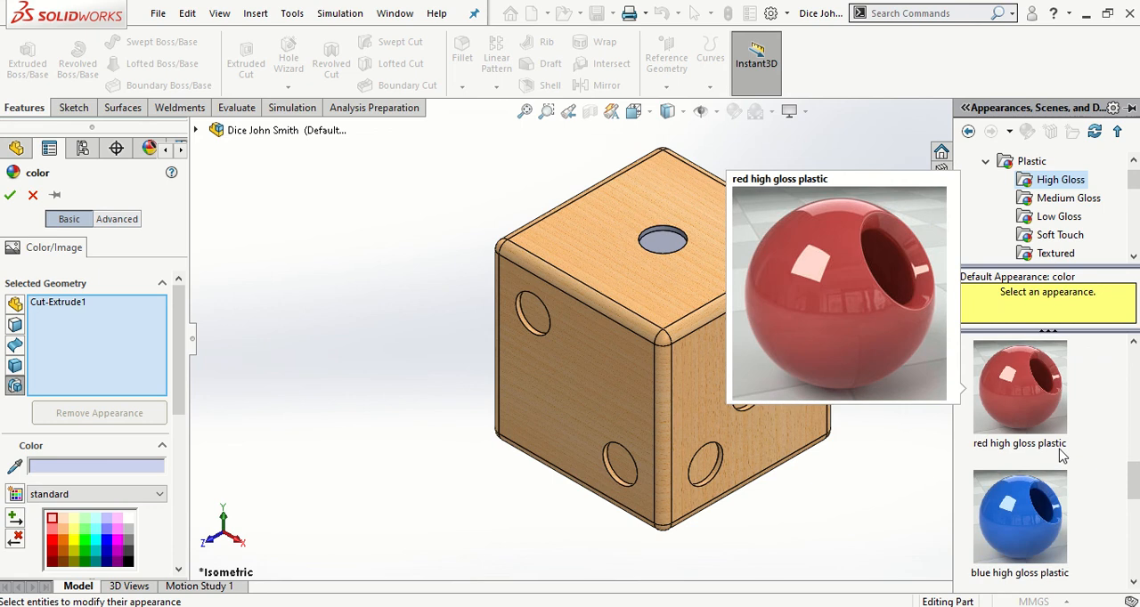
scroll(1063, 461, down, 1)
mouse_move(1037, 506)
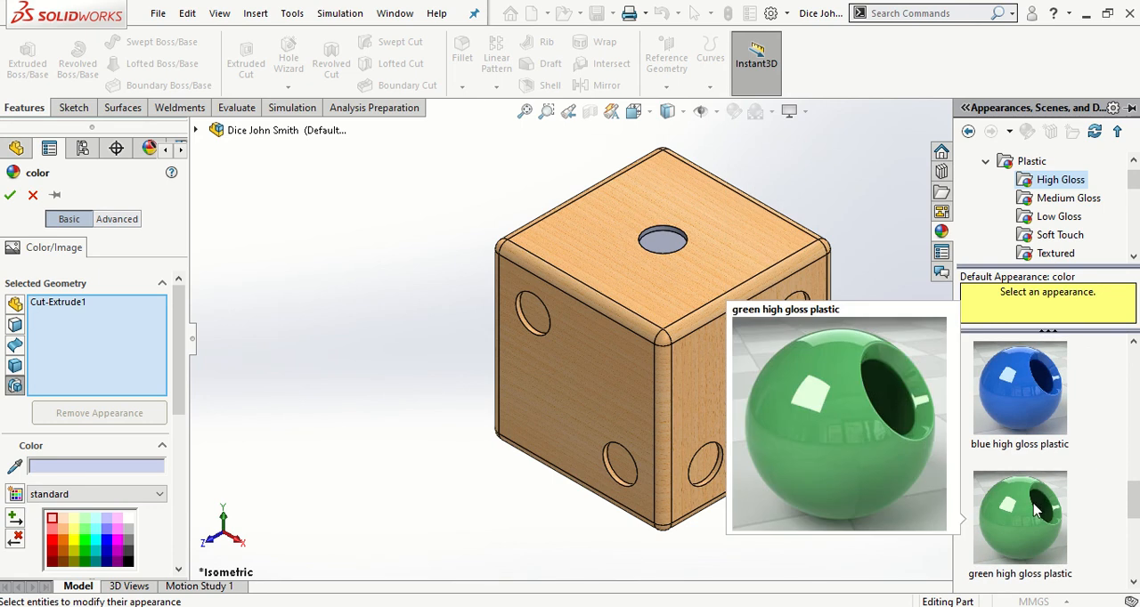
drag(1037, 509, 666, 247)
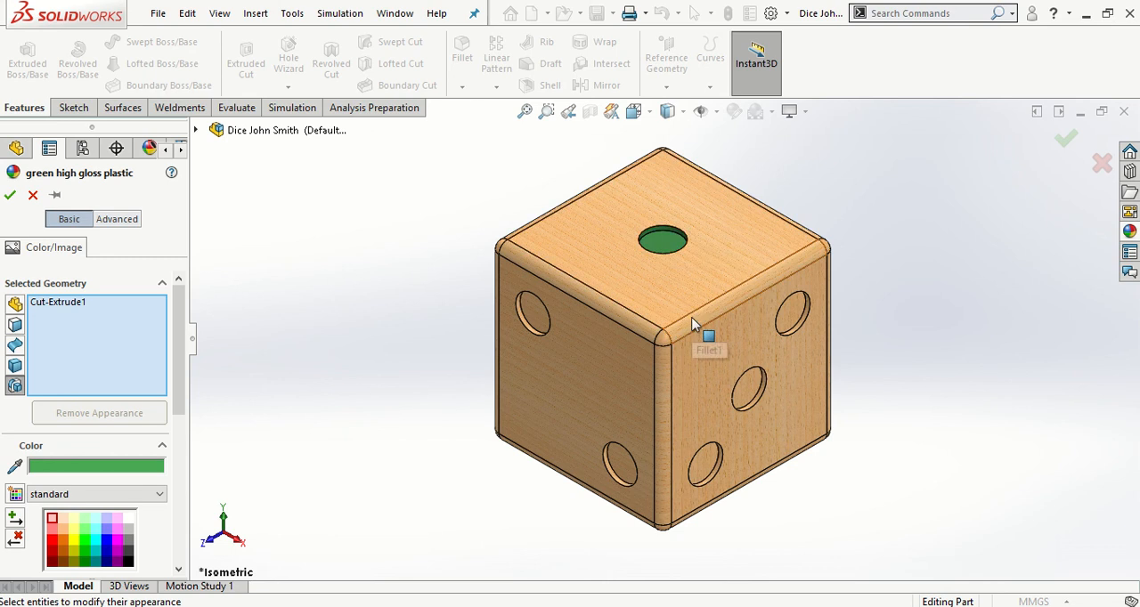
click(10, 195)
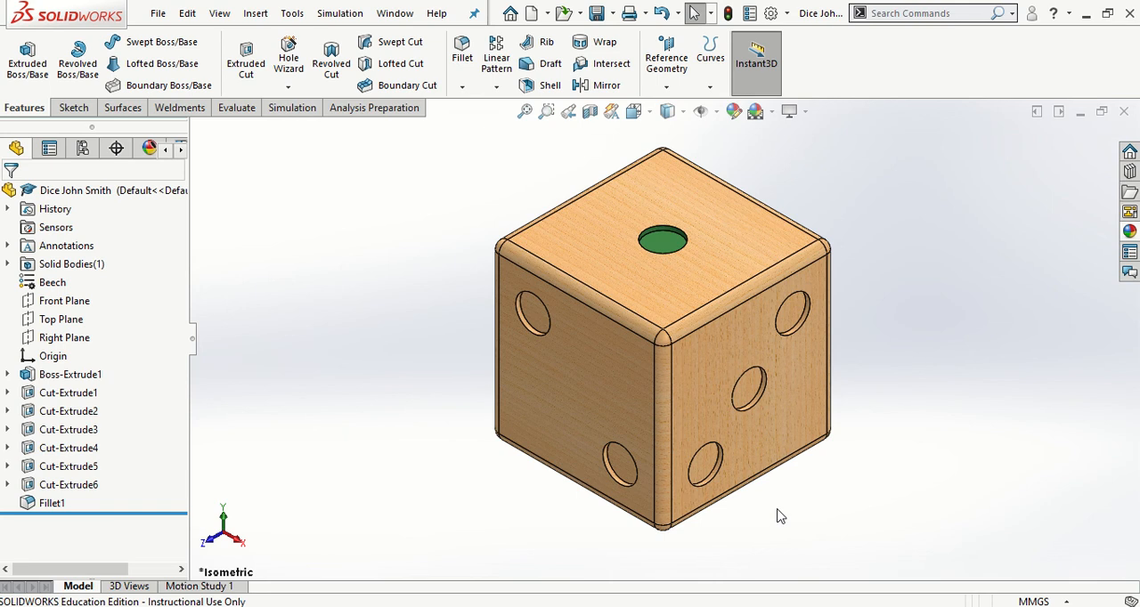
Apply the green high gloss plastic appearance to the three-pip cut feature of the dice
right_click(787, 318)
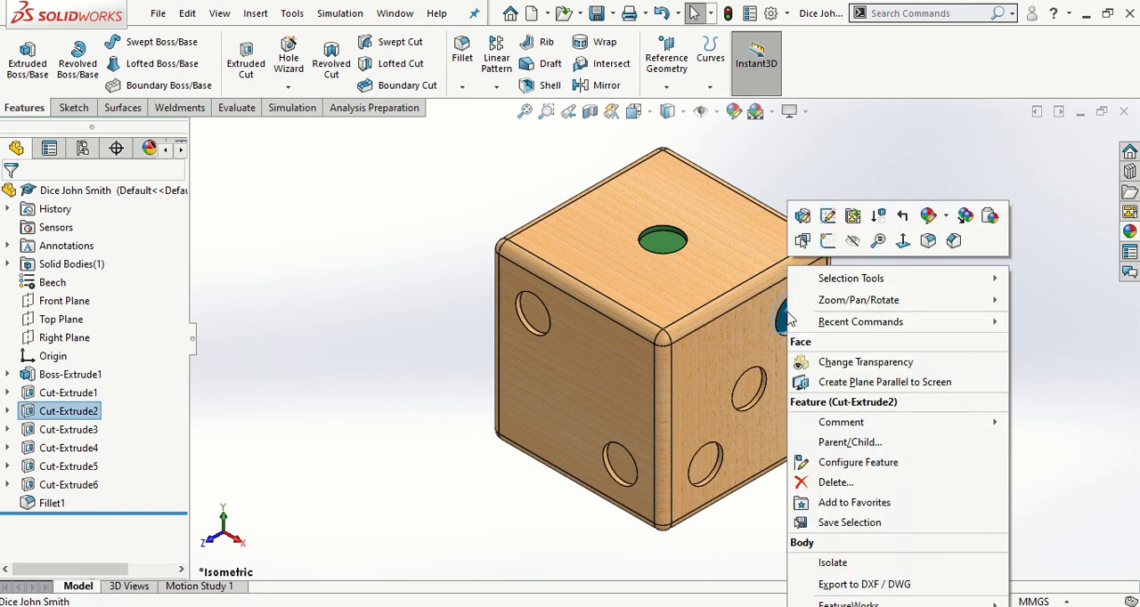
click(927, 216)
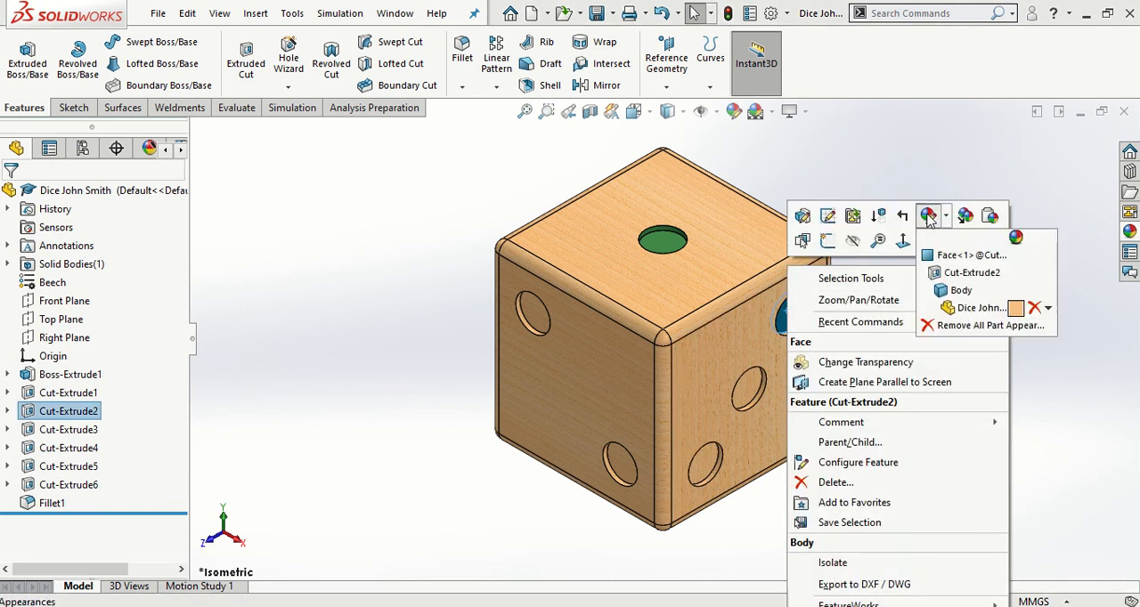
click(970, 276)
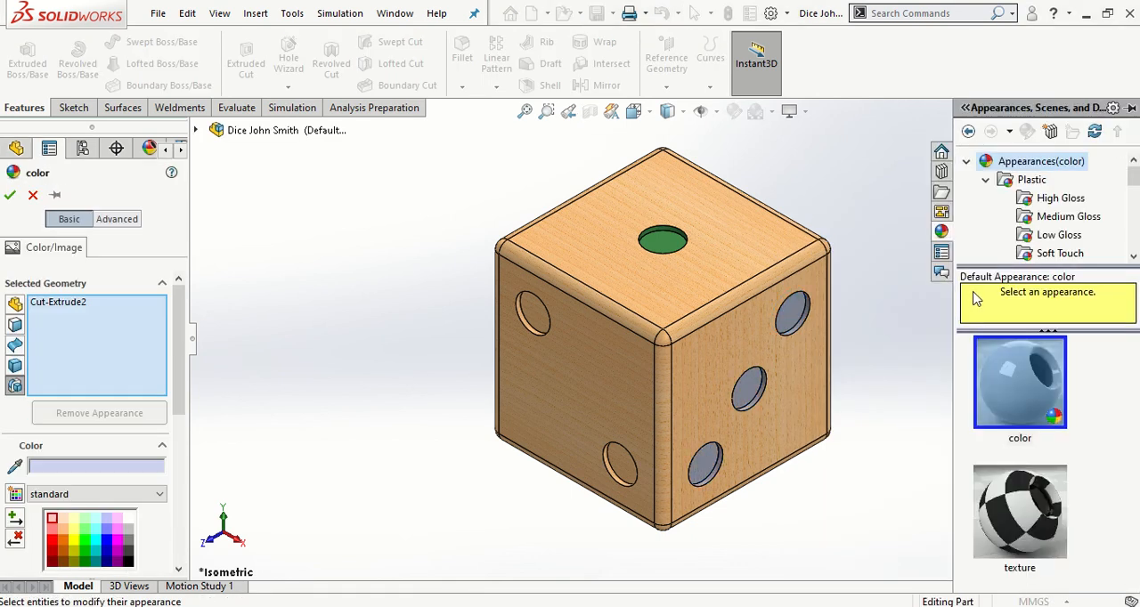
click(1052, 203)
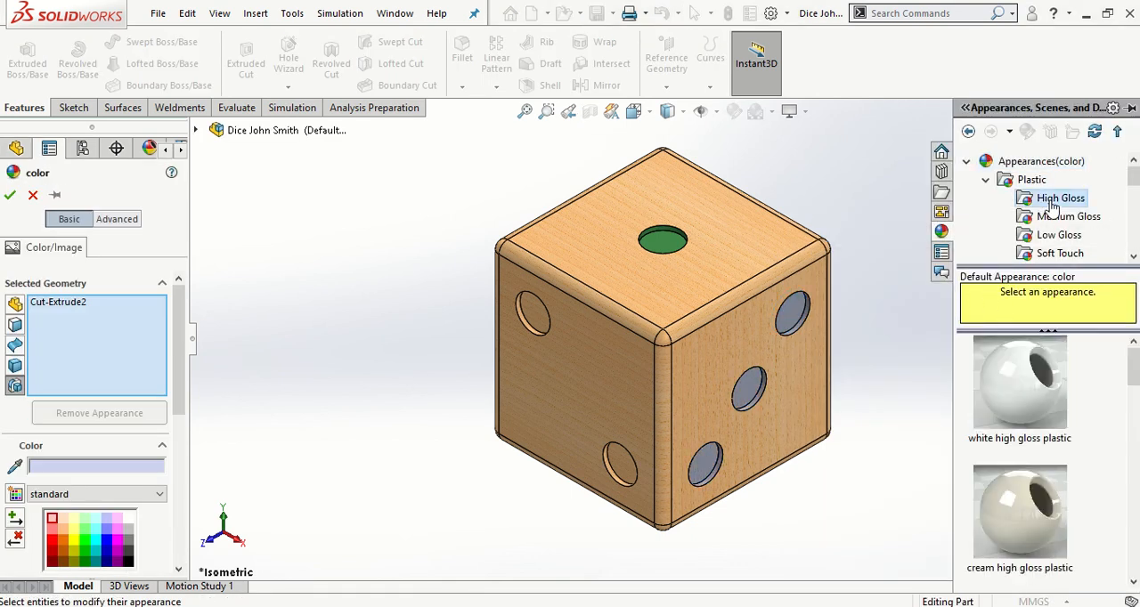
scroll(1071, 481, down, 6)
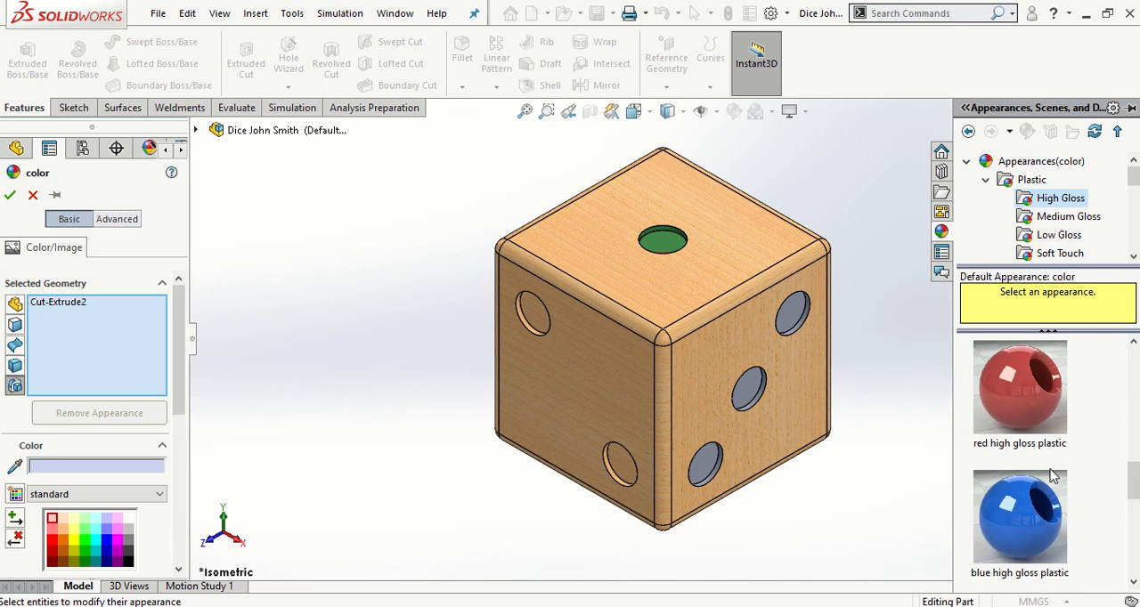
mouse_move(1050, 476)
drag(1043, 511, 748, 394)
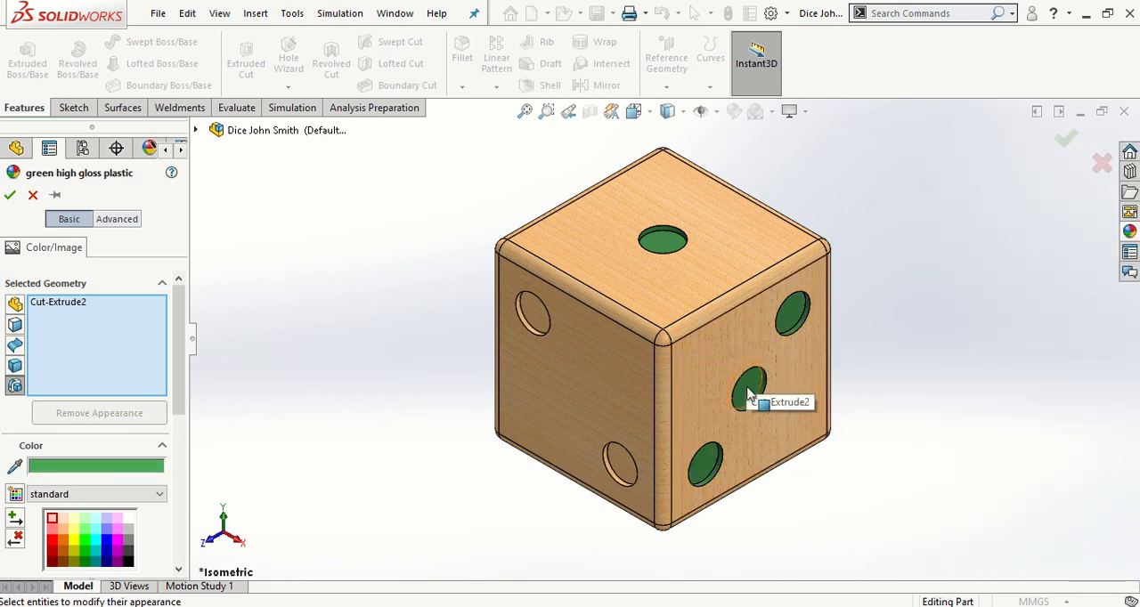
click(9, 196)
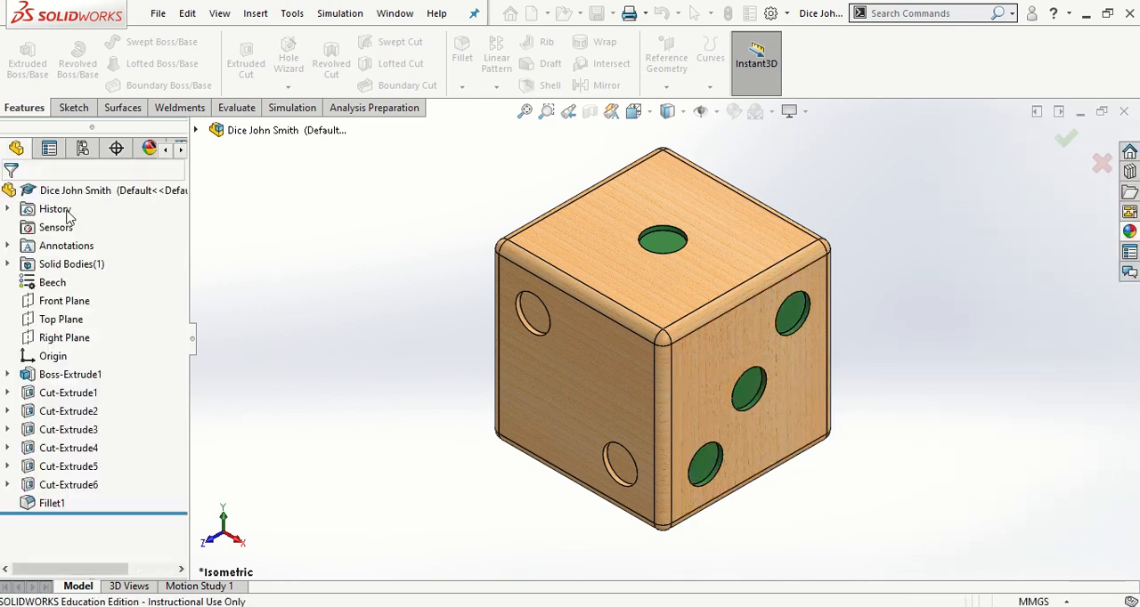
Apply the green high gloss plastic appearance to the two-pip cut feature of the dice
middle_drag(374, 321, 540, 336)
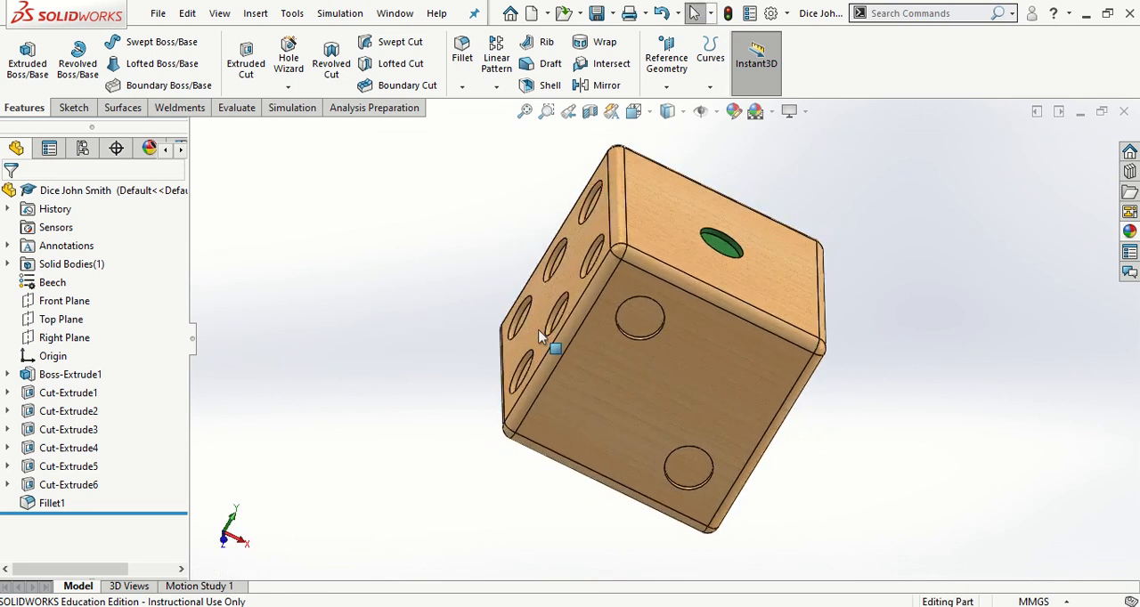
right_click(634, 314)
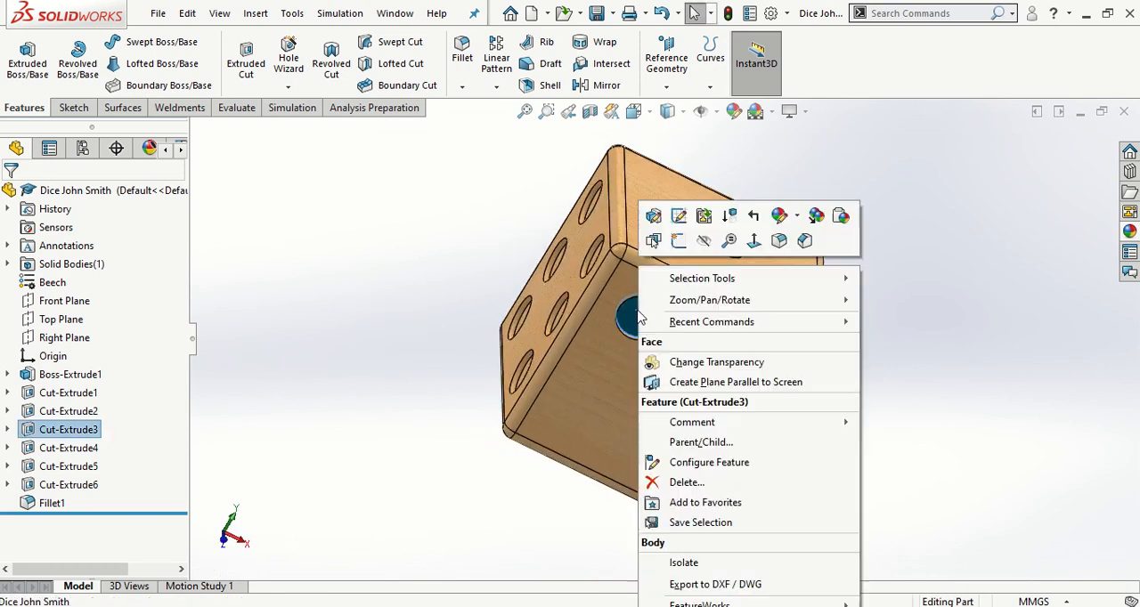
click(780, 217)
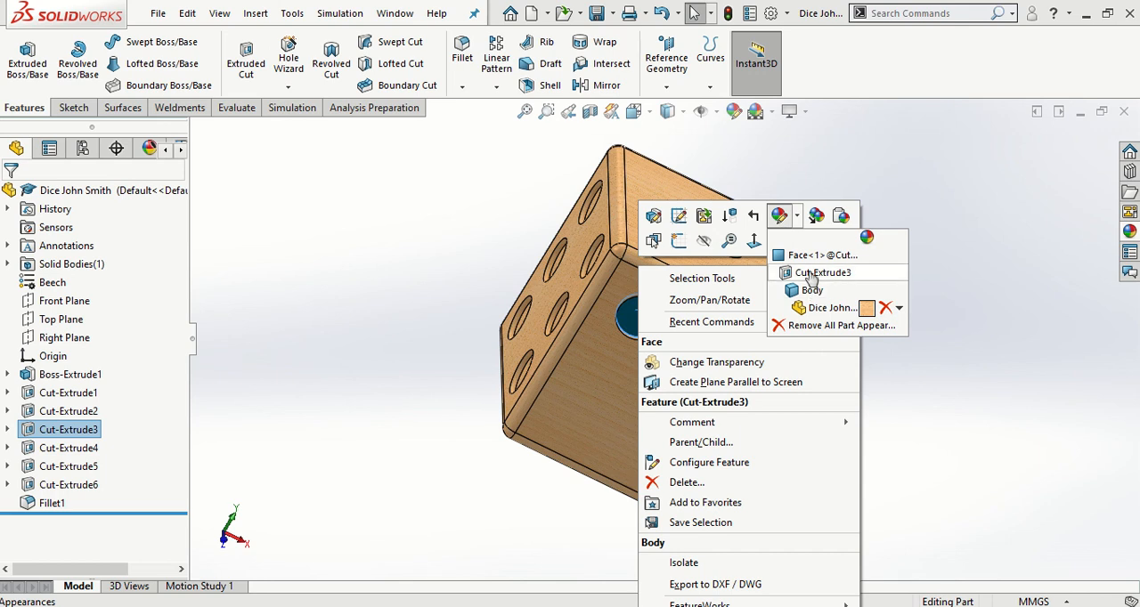
click(874, 269)
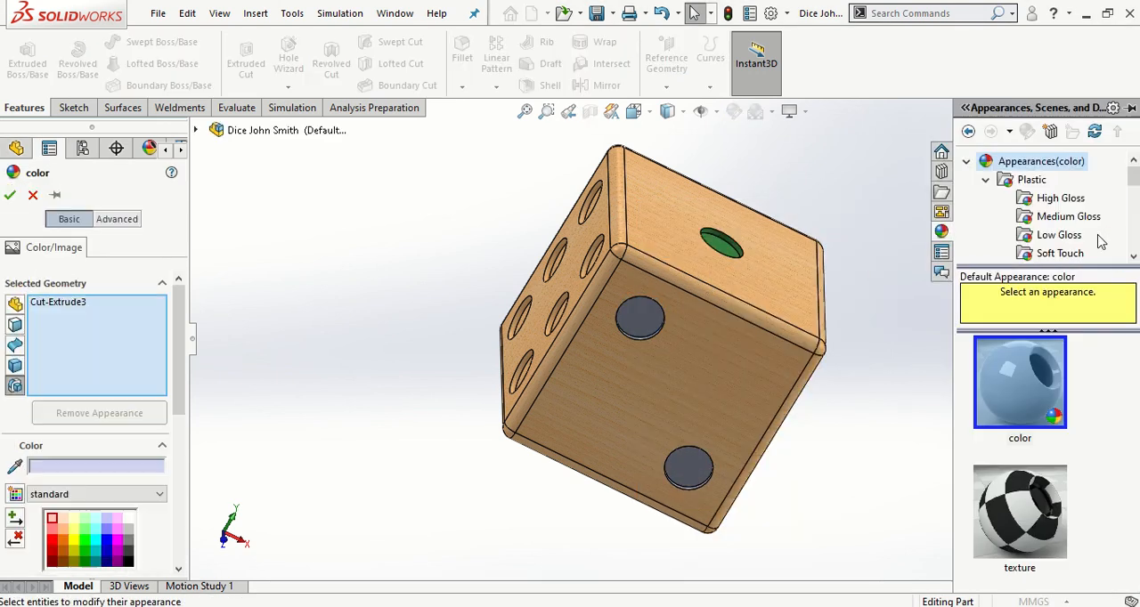
click(1059, 198)
scroll(1051, 400, down, 4)
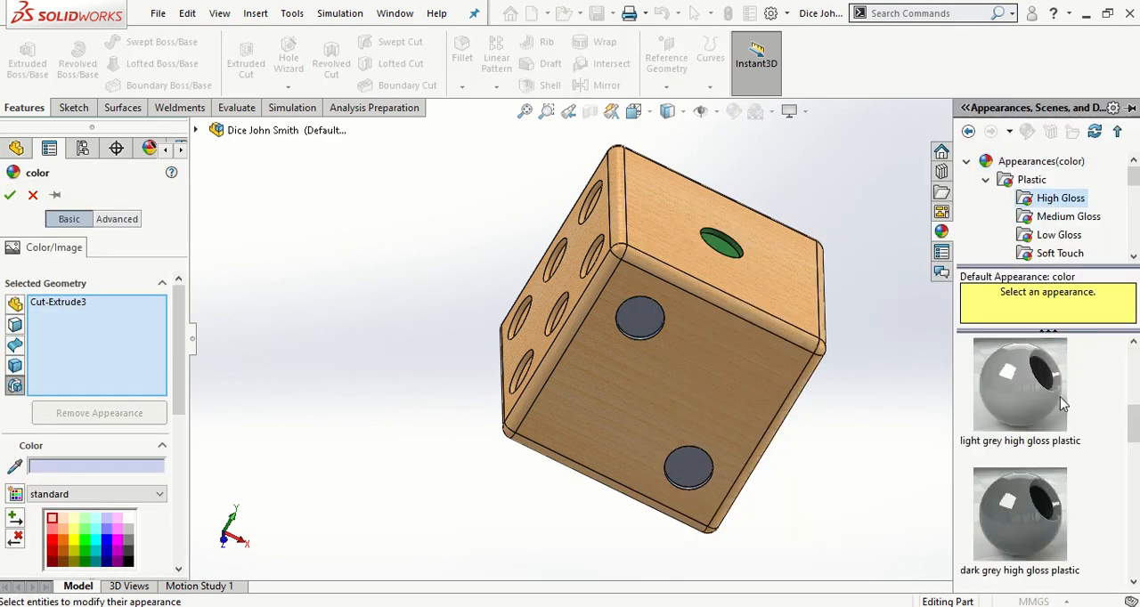
scroll(1049, 411, down, 5)
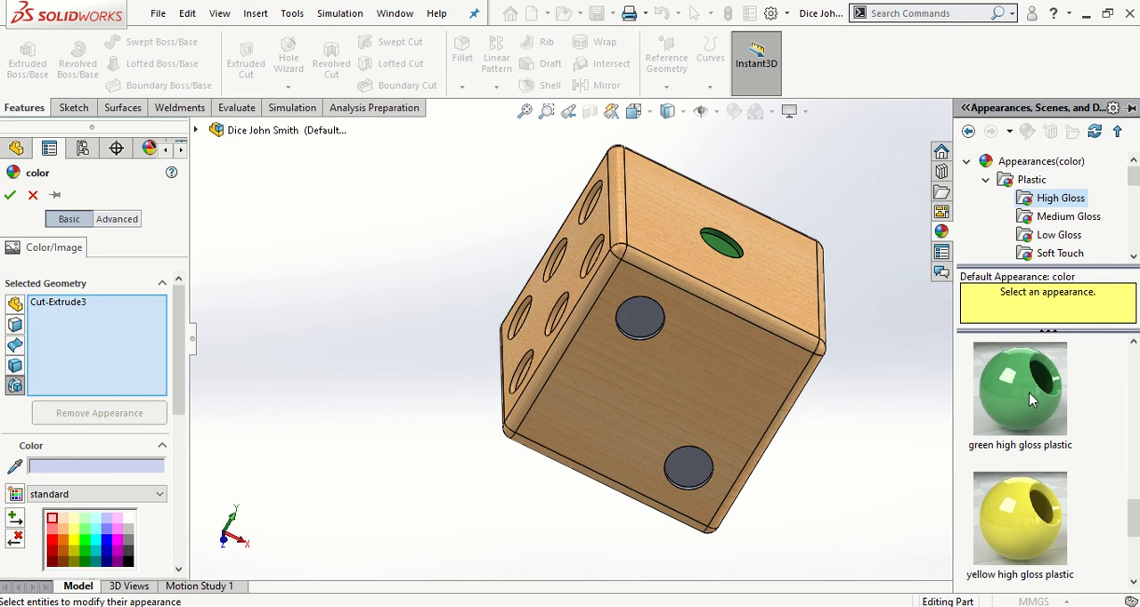
drag(1028, 392, 640, 319)
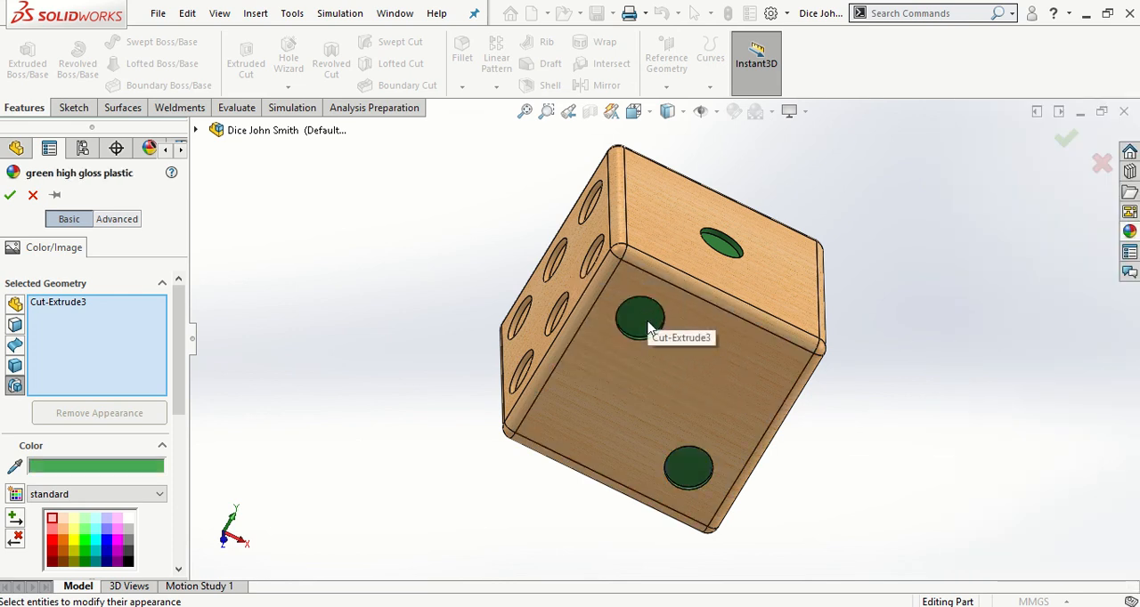
middle_drag(767, 311, 840, 359)
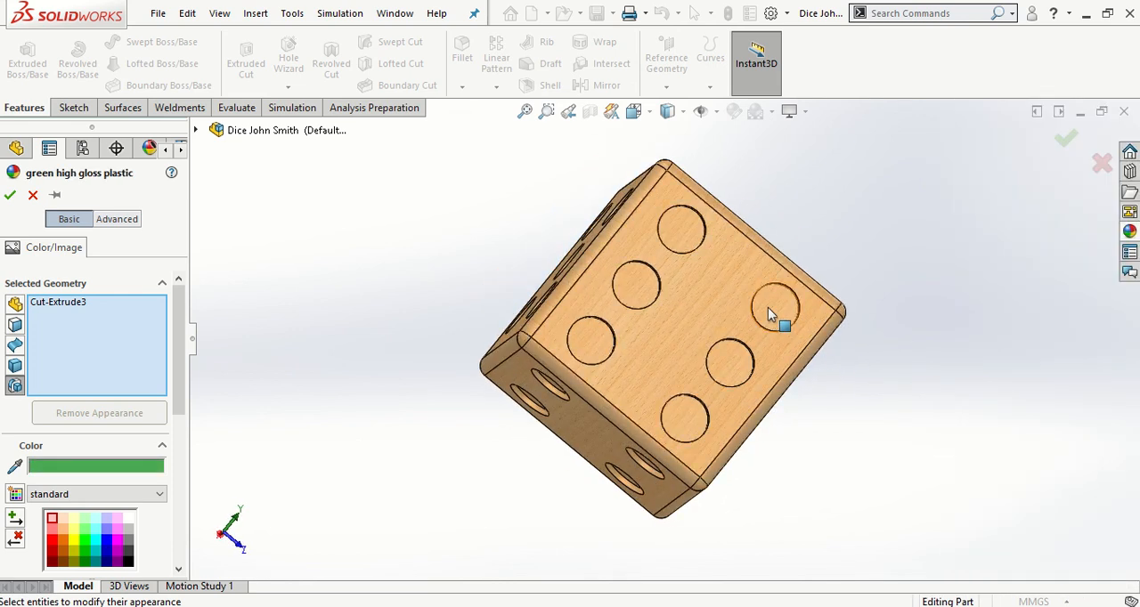
click(11, 196)
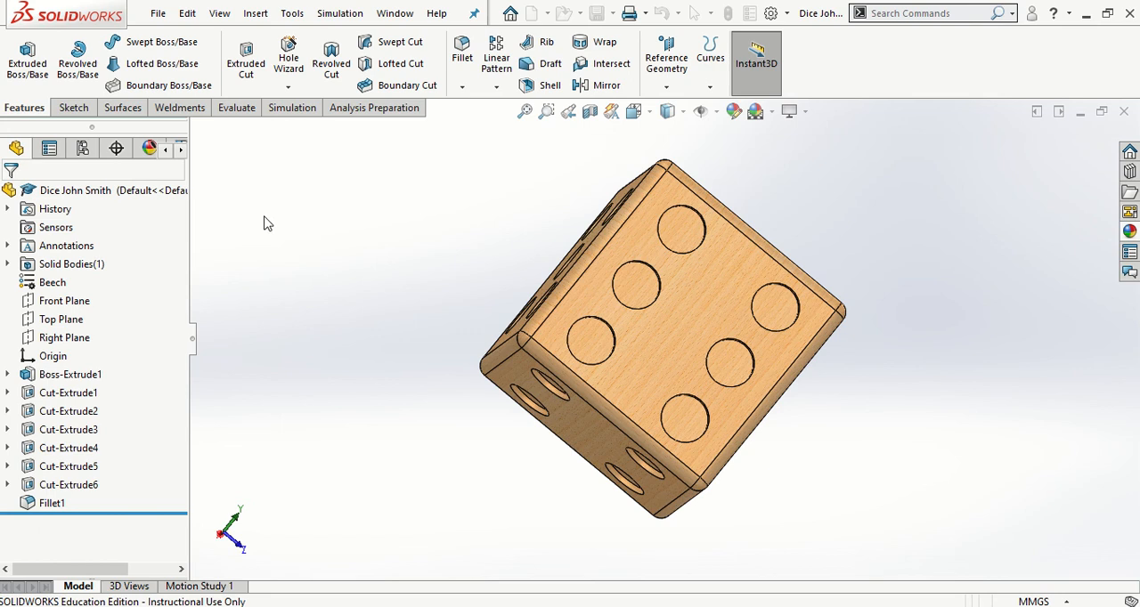
Apply the green high gloss plastic appearance to the six-pip cut feature of the dice
click(767, 312)
right_click(767, 311)
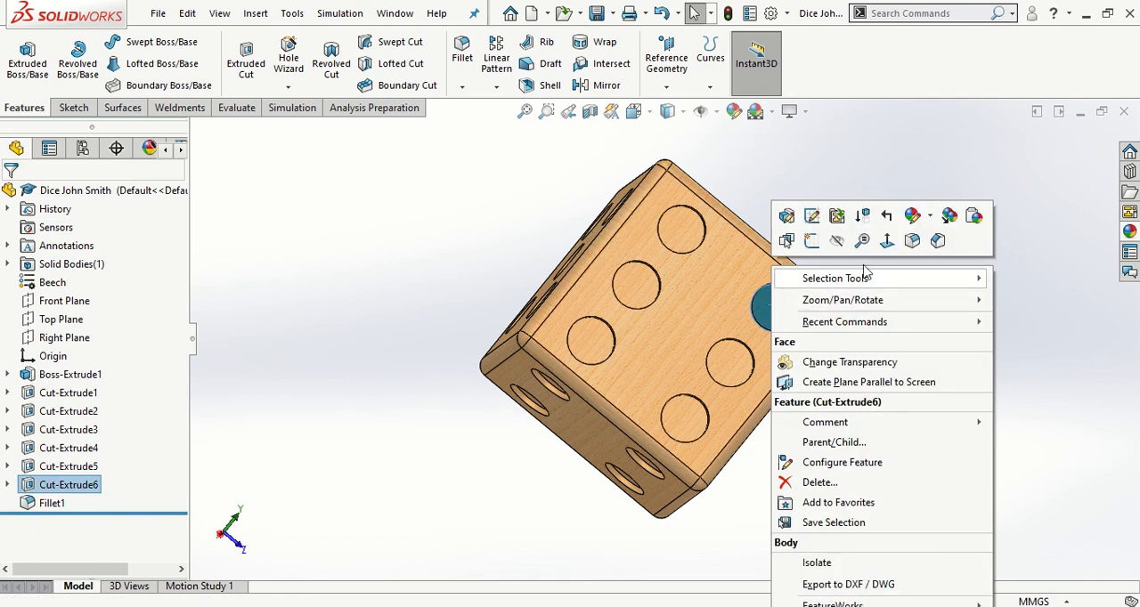
click(913, 216)
click(948, 271)
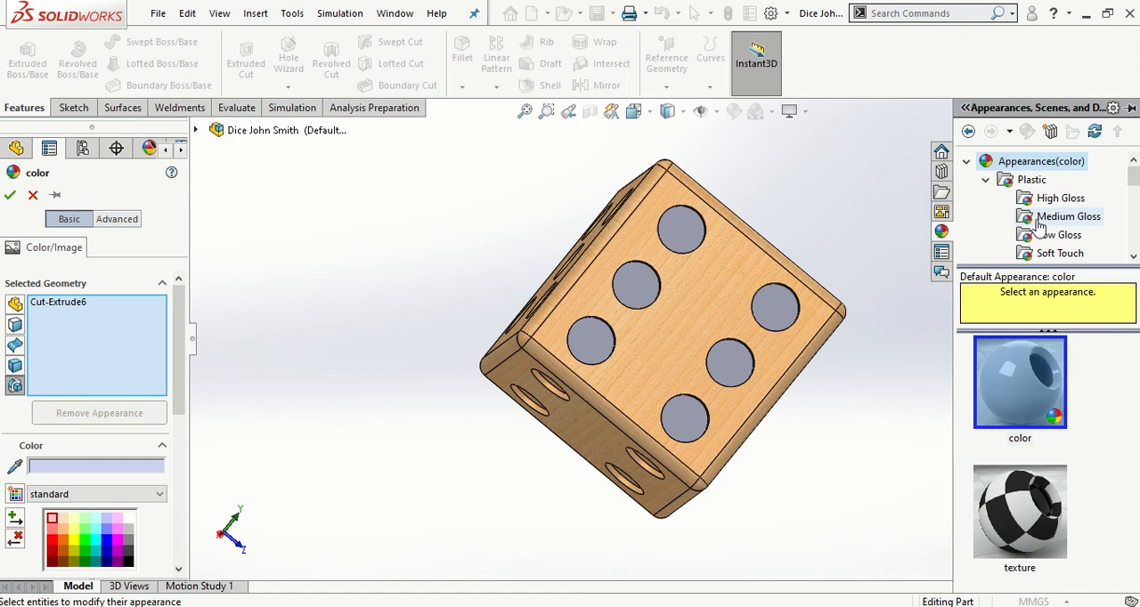
click(1055, 200)
scroll(1051, 471, down, 10)
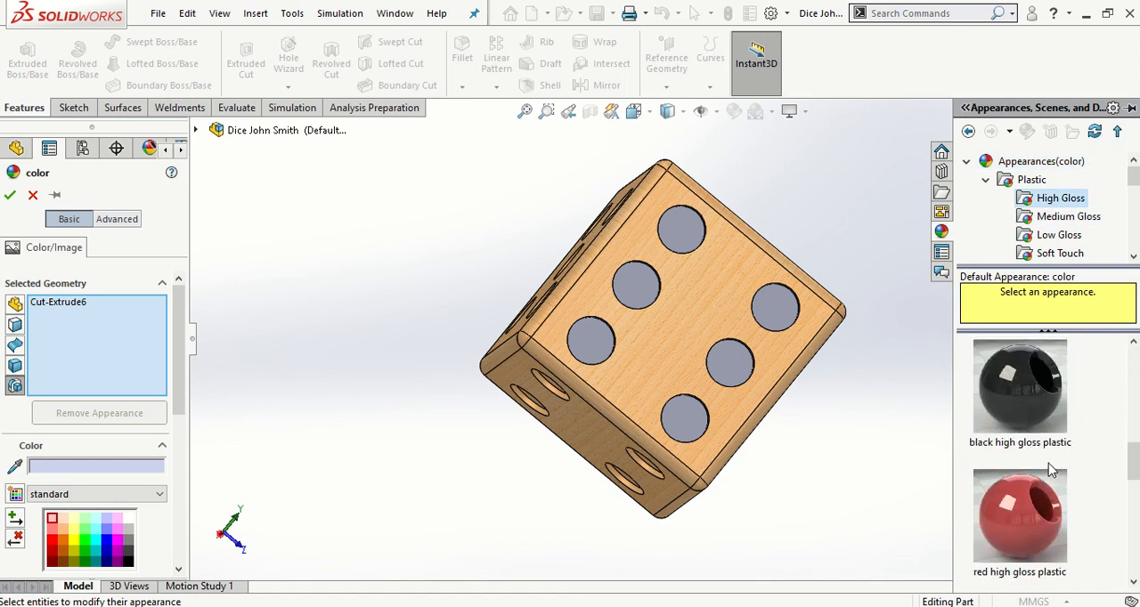
drag(1046, 506, 779, 321)
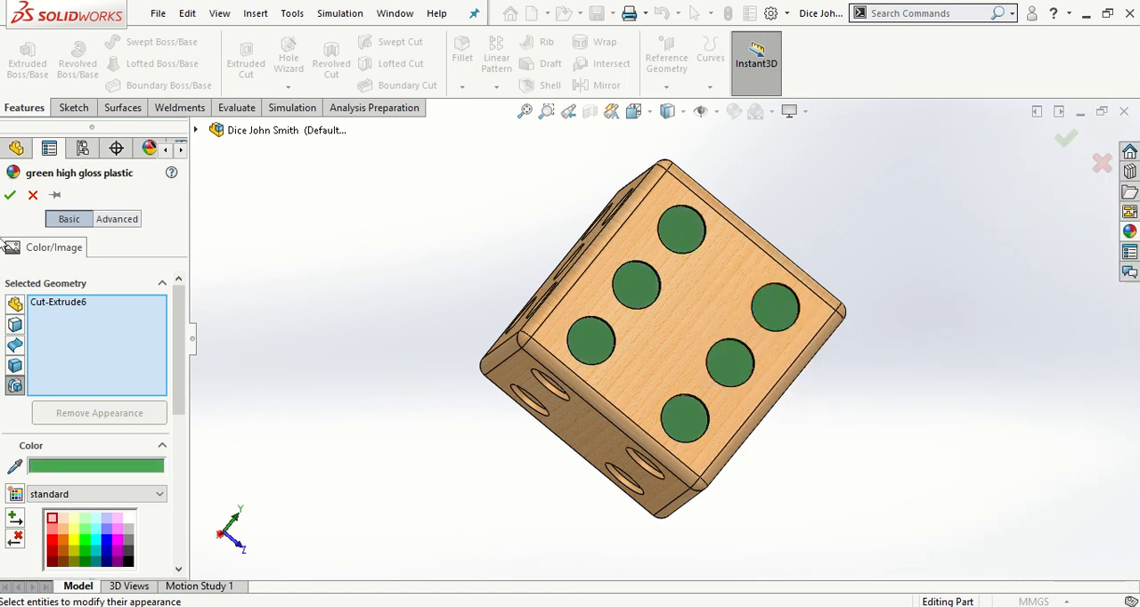
click(10, 195)
Apply the green high gloss plastic appearance to the five-pip cut feature of the dice
middle_drag(399, 324, 530, 414)
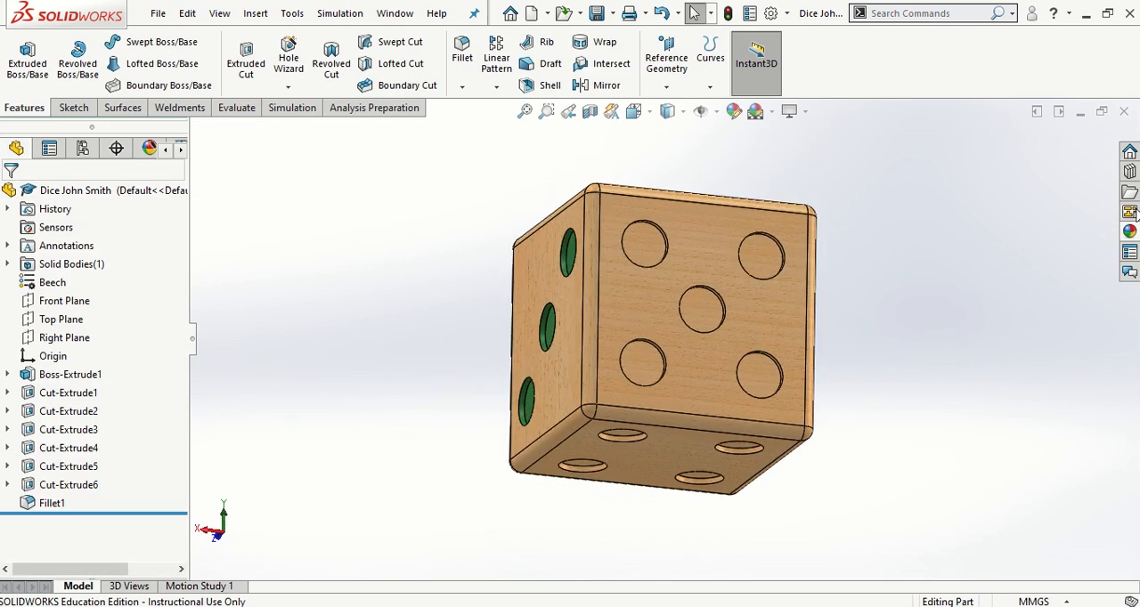
right_click(770, 261)
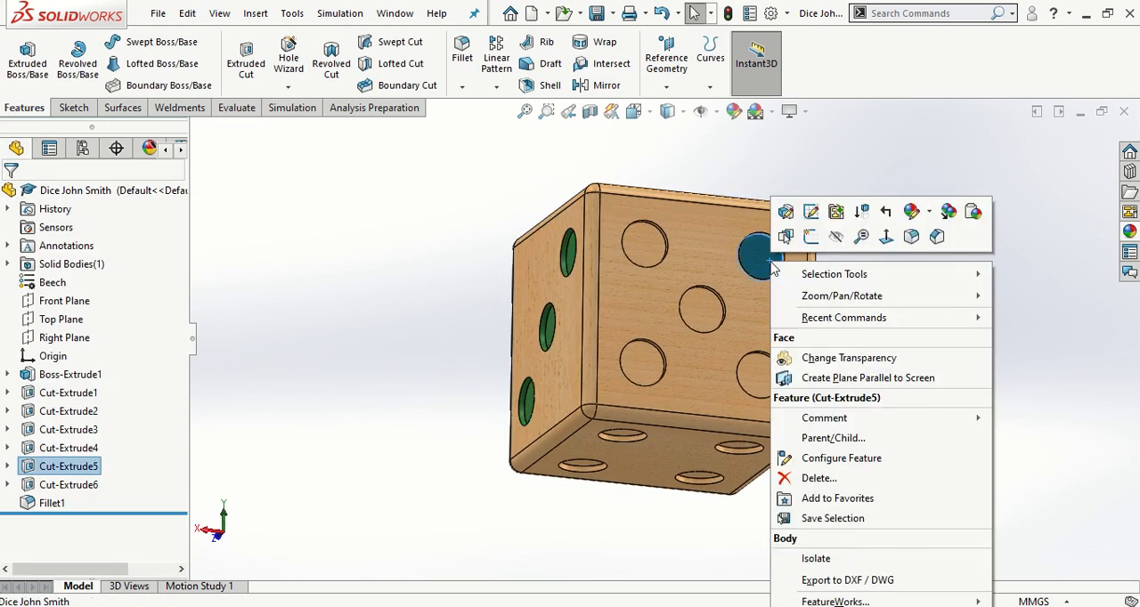
click(915, 213)
click(947, 270)
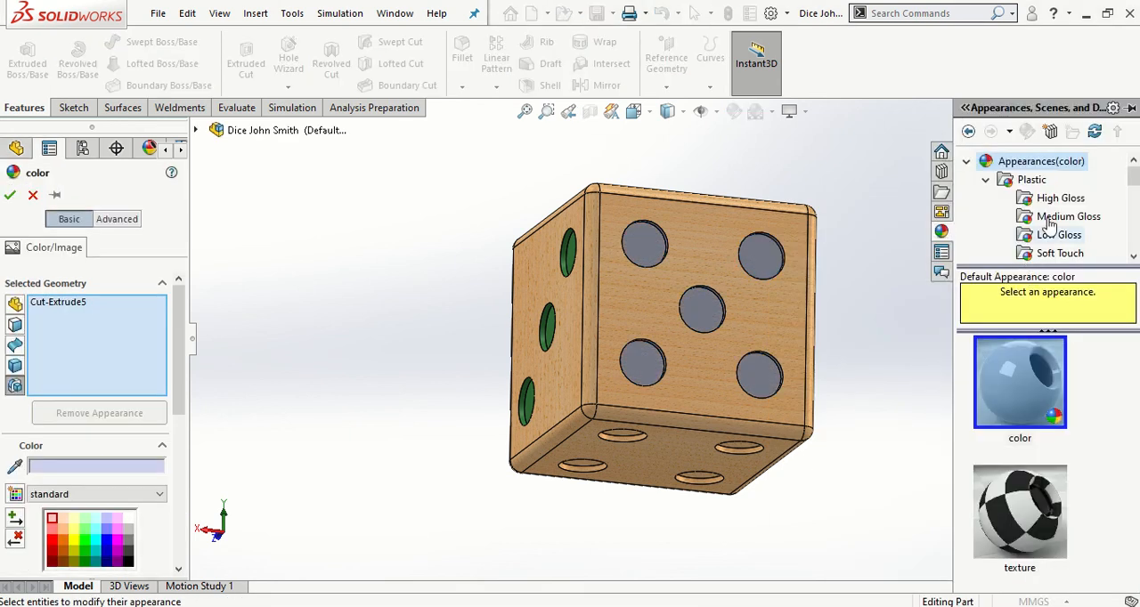
click(1056, 198)
scroll(1059, 407, down, 5)
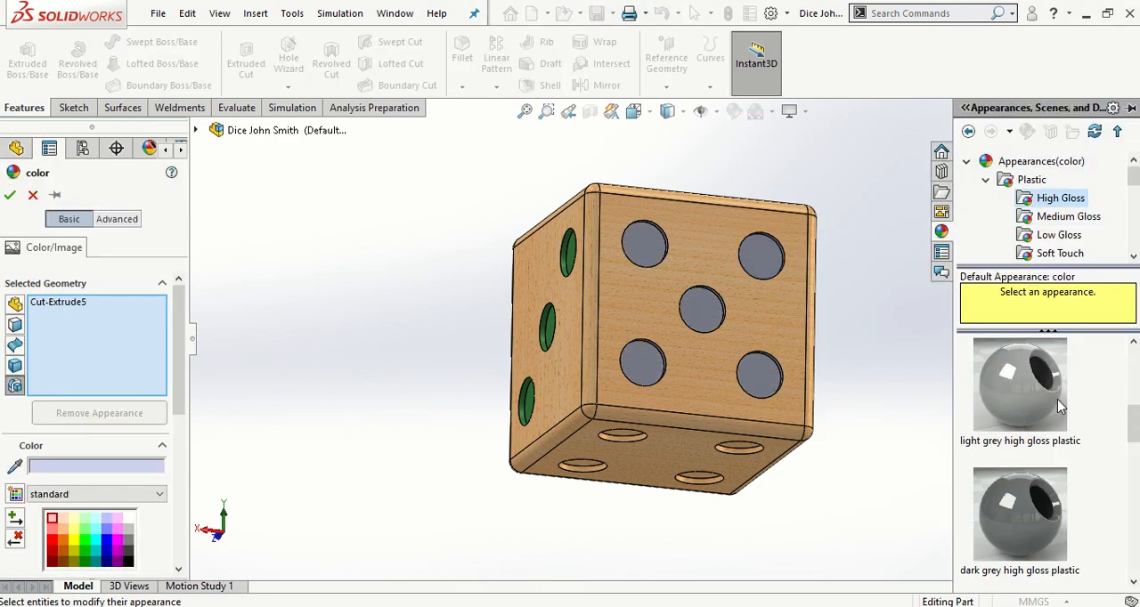
scroll(1060, 407, down, 4)
drag(1042, 512, 757, 383)
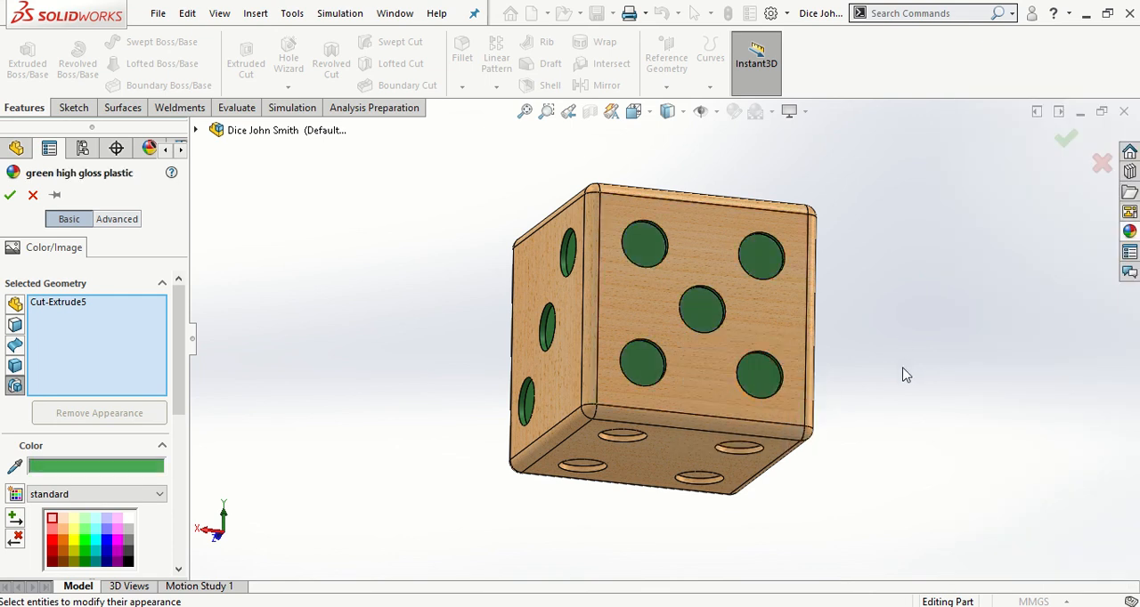
middle_drag(903, 375, 733, 301)
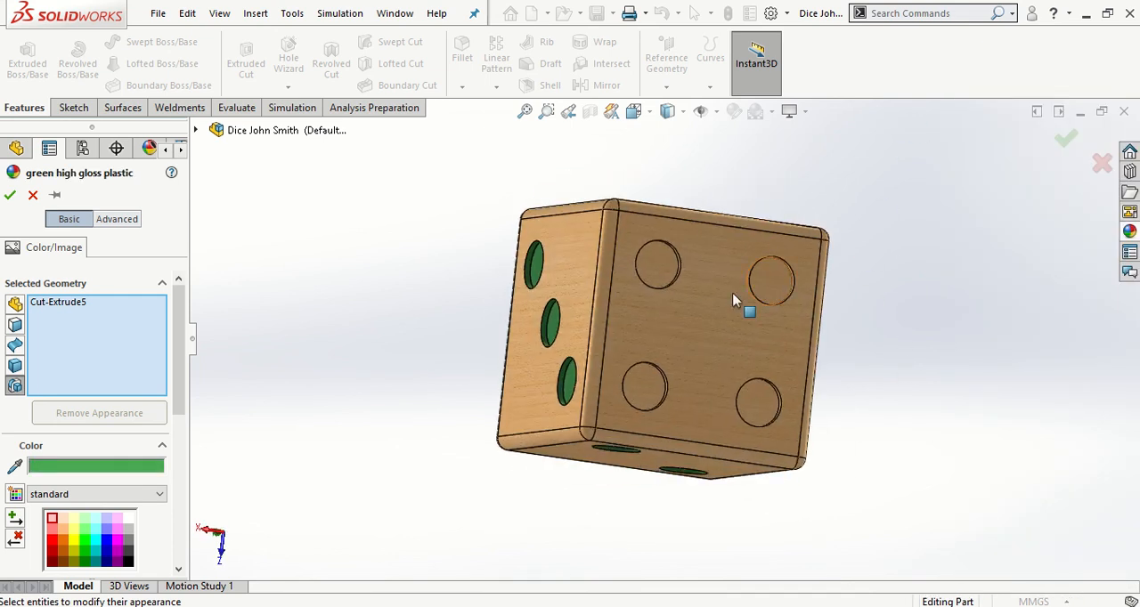
click(10, 194)
Apply the green high gloss plastic appearance to the four-pip cut feature of the dice
right_click(777, 276)
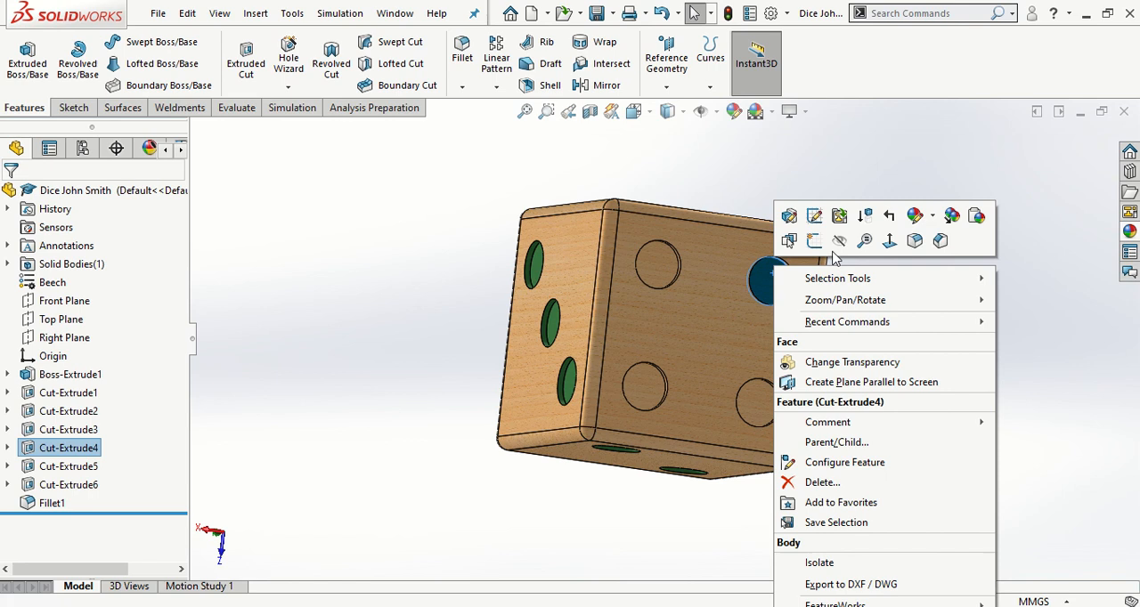
click(915, 216)
click(949, 272)
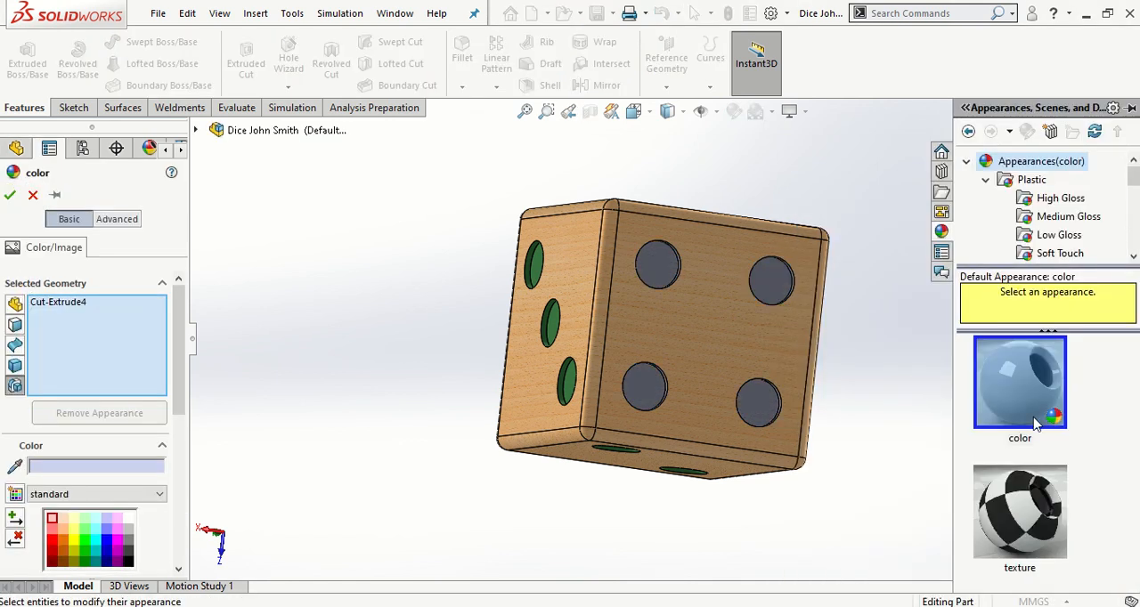
click(1064, 199)
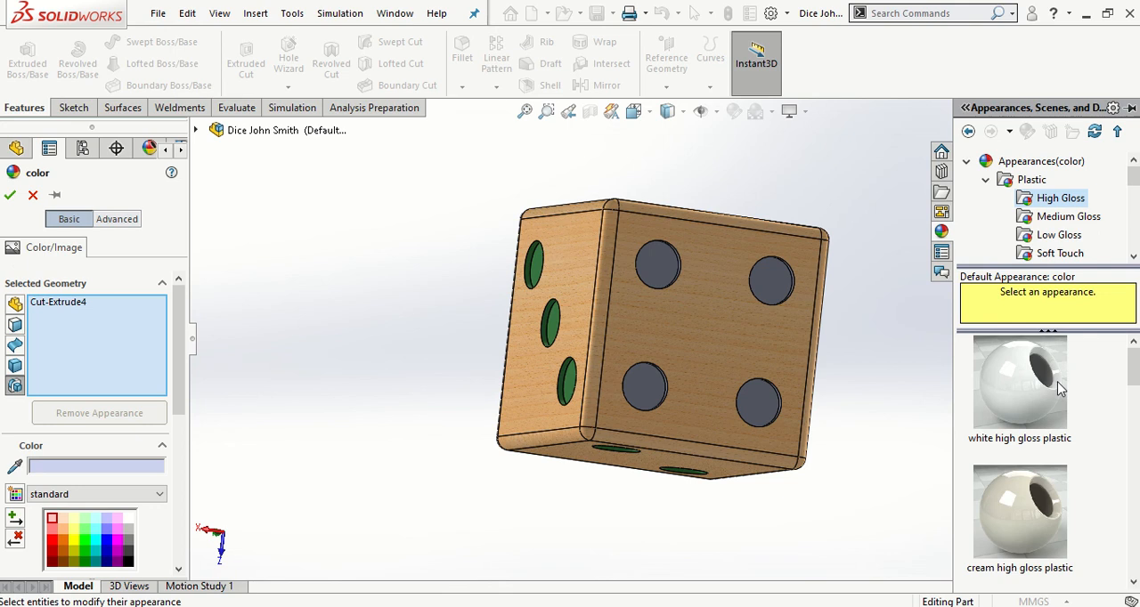
scroll(1060, 388, down, 6)
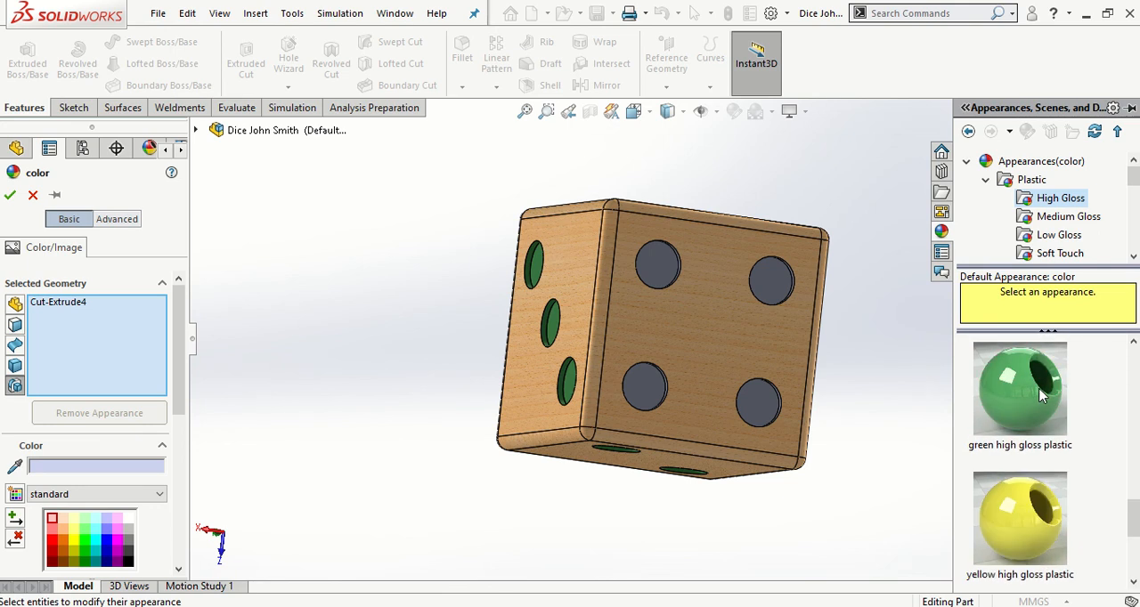
drag(1042, 396, 778, 294)
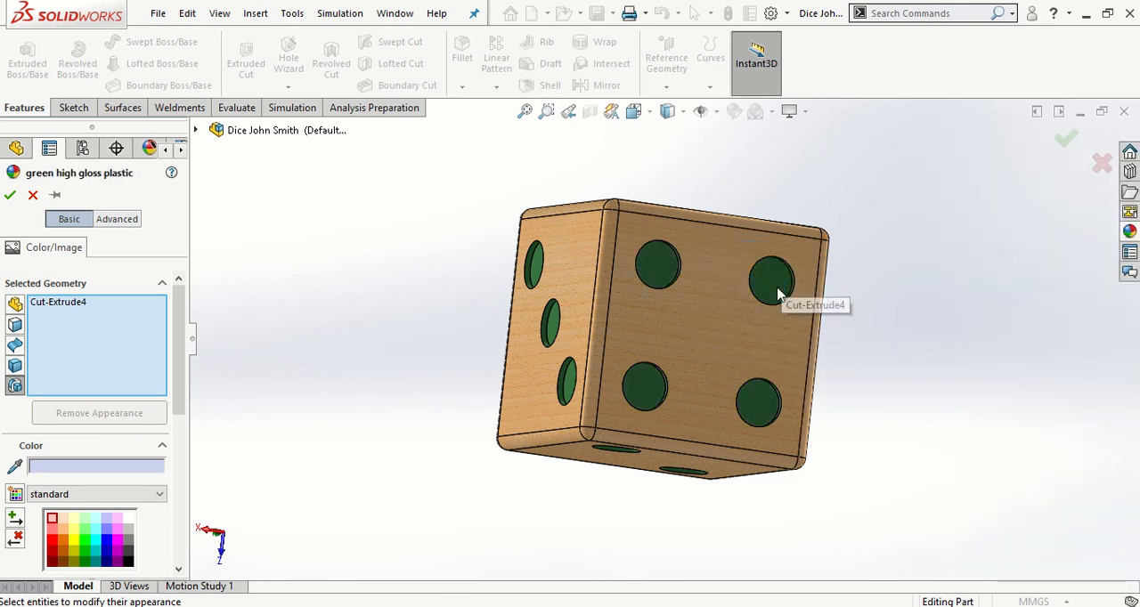
middle_drag(850, 354, 501, 383)
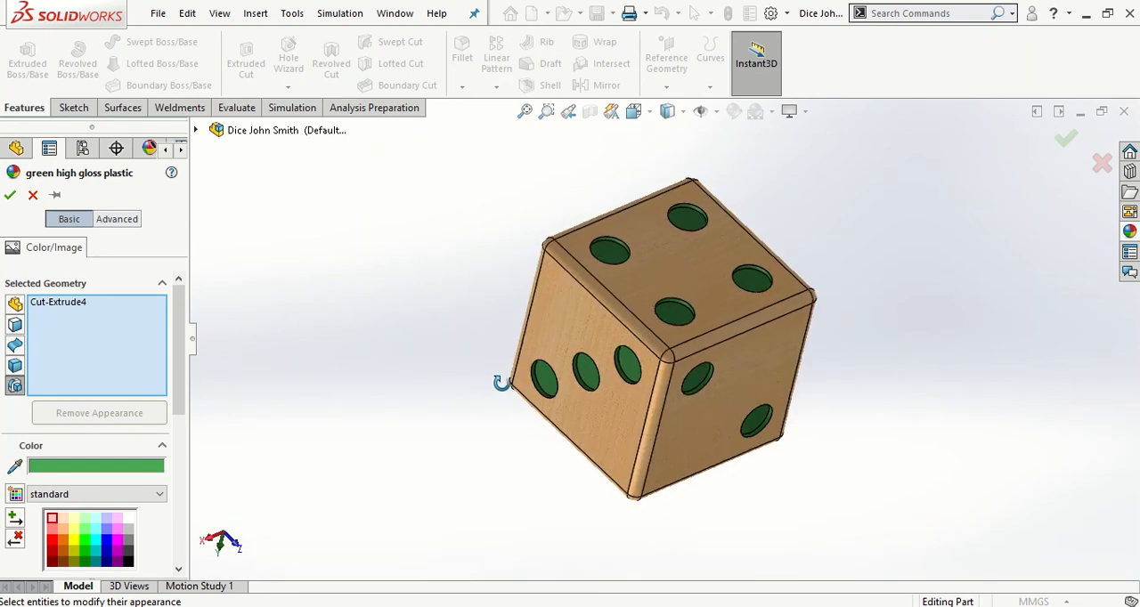
click(10, 196)
Close the appearance settings and set the dice to the isometric view
middle_drag(666, 281, 305, 307)
key(space)
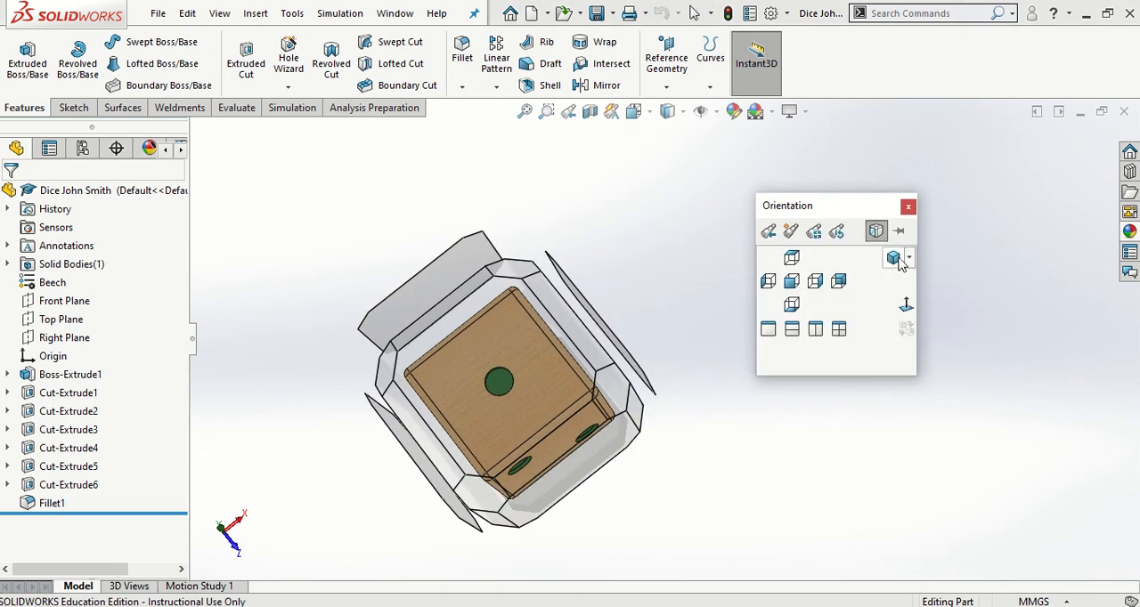
click(896, 256)
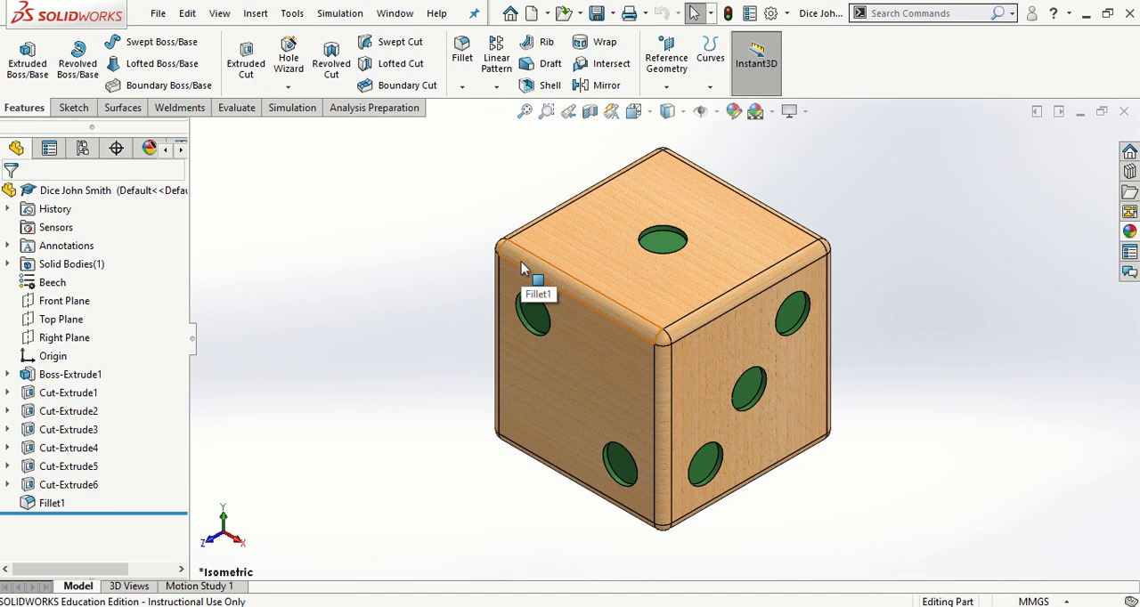
Turn on Shadows In Shaded Mode and Ambient Occlusion for the dice display
click(804, 113)
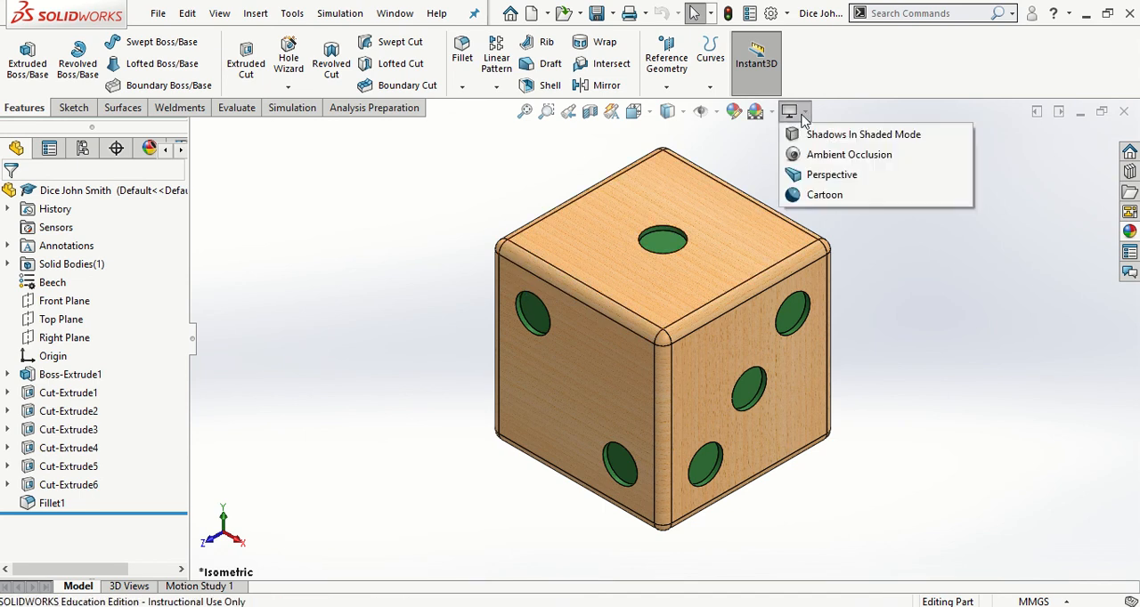
click(817, 134)
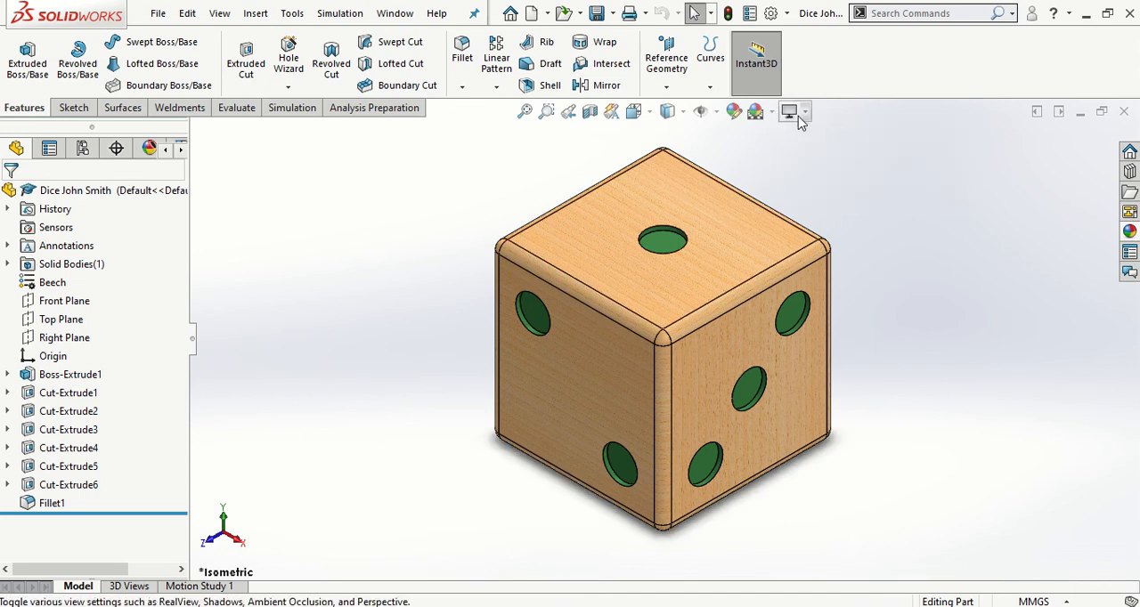
click(793, 113)
click(827, 155)
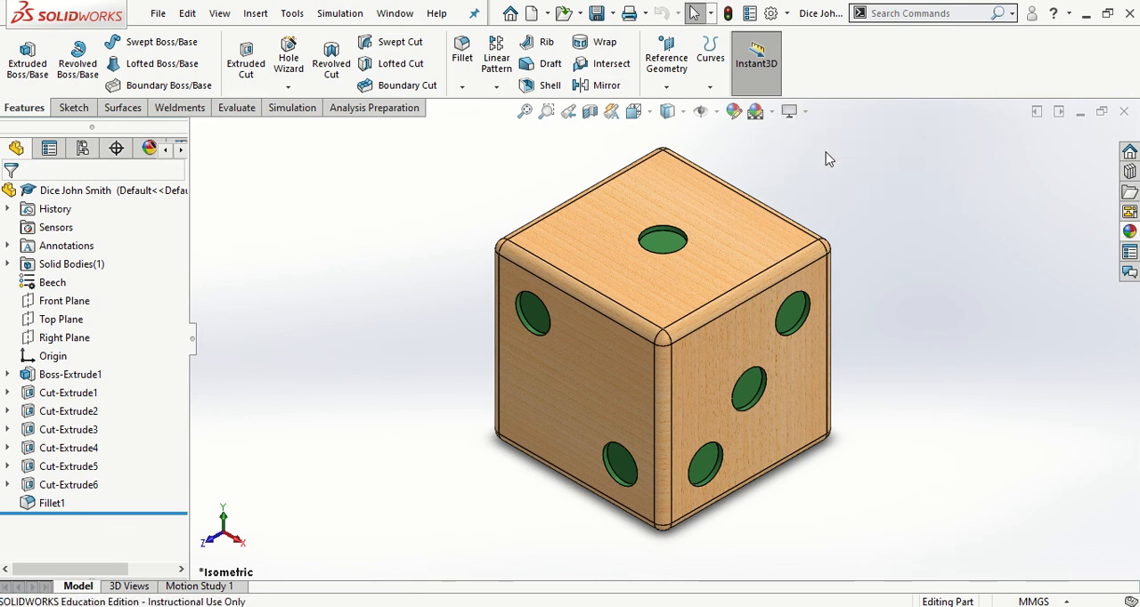
Try the Perspective and Cartoon display effects on the dice and switch Cartoon back off
click(792, 111)
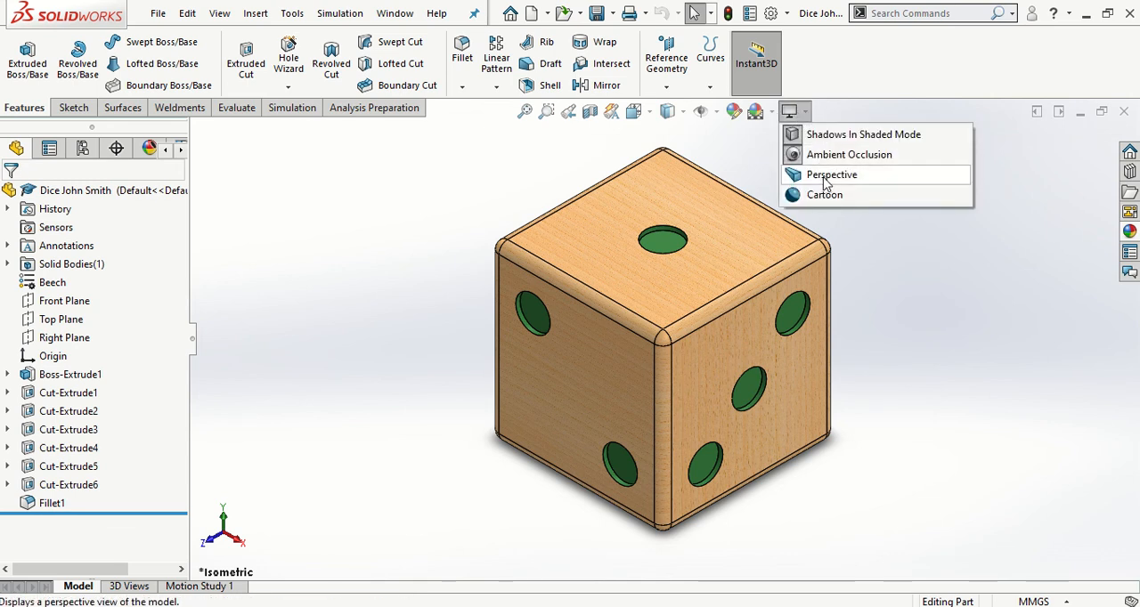
click(824, 180)
click(791, 111)
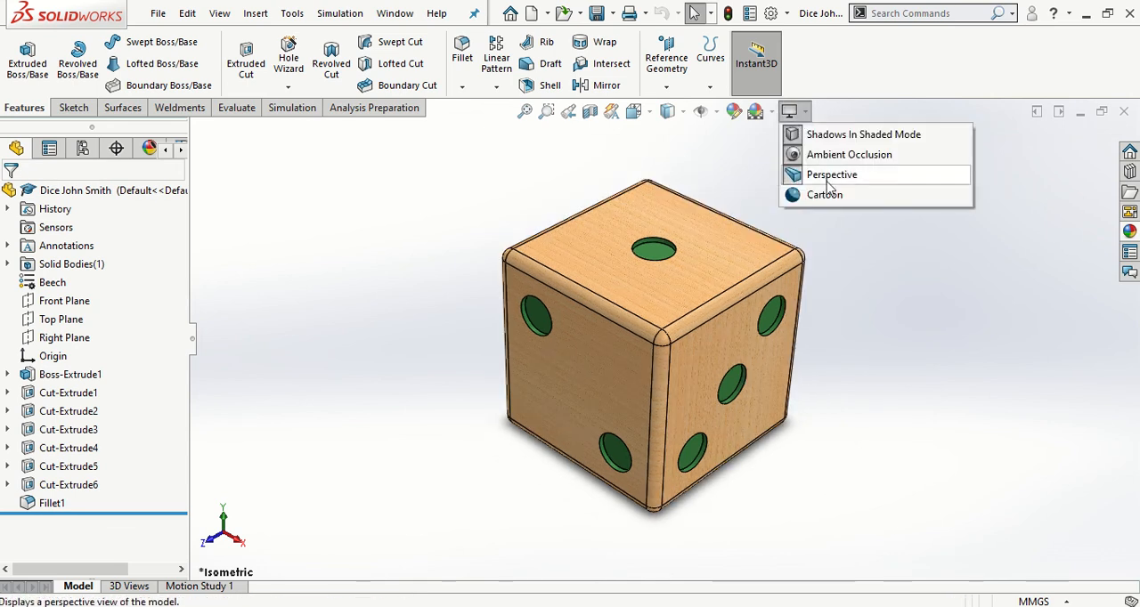
click(824, 195)
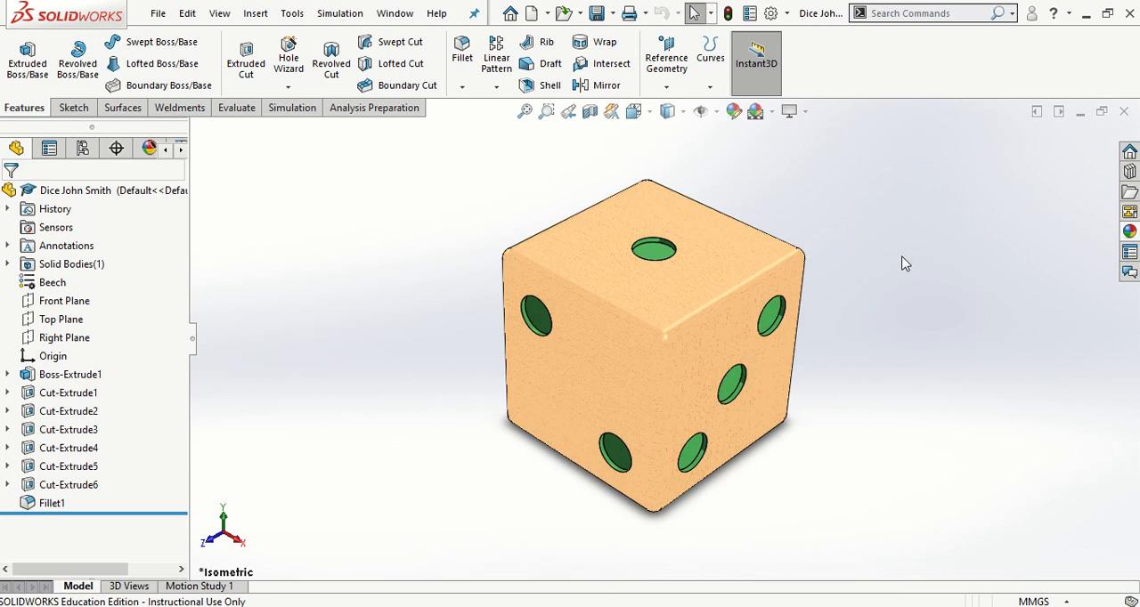
middle_drag(872, 205, 822, 133)
click(799, 112)
click(832, 174)
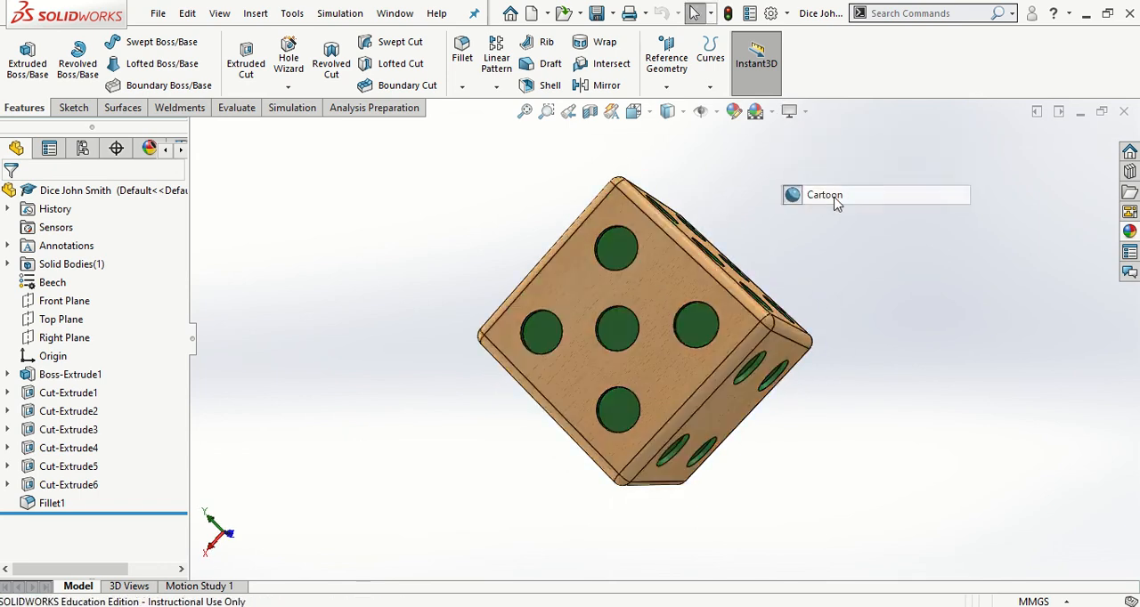
Return the dice to the isometric view and compare it with and without Perspective, leaving Perspective off
middle_drag(840, 252, 952, 307)
key(space)
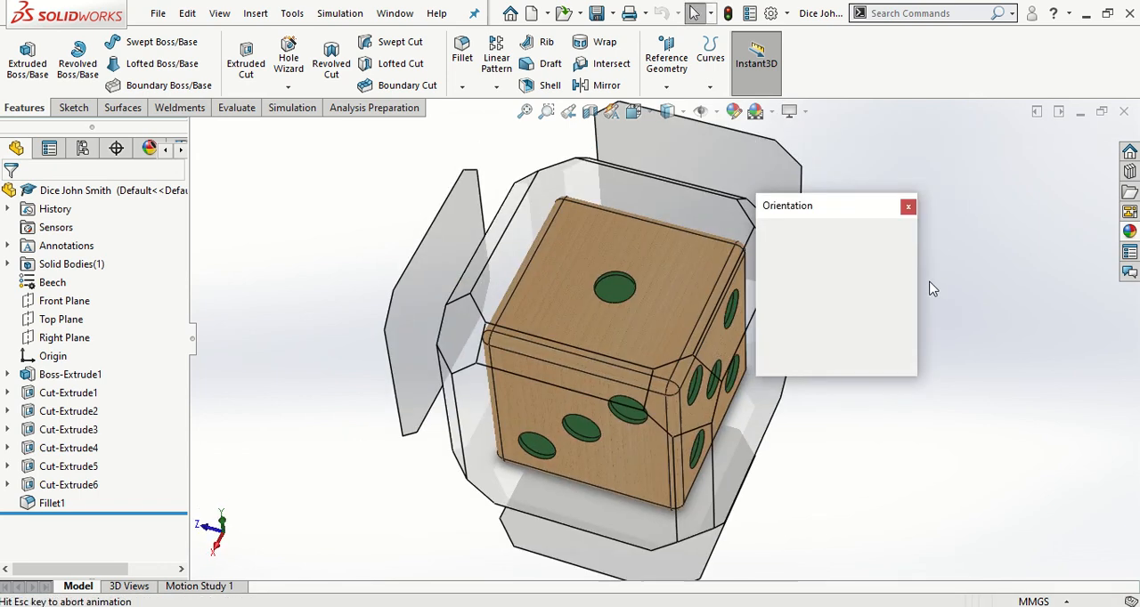
click(896, 252)
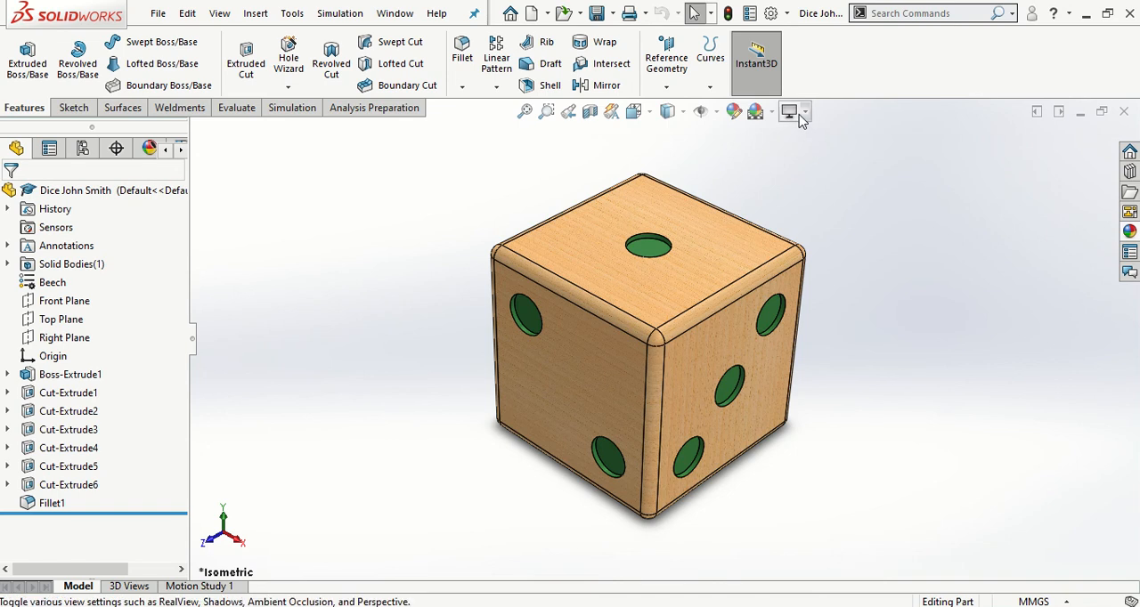
click(793, 113)
click(826, 177)
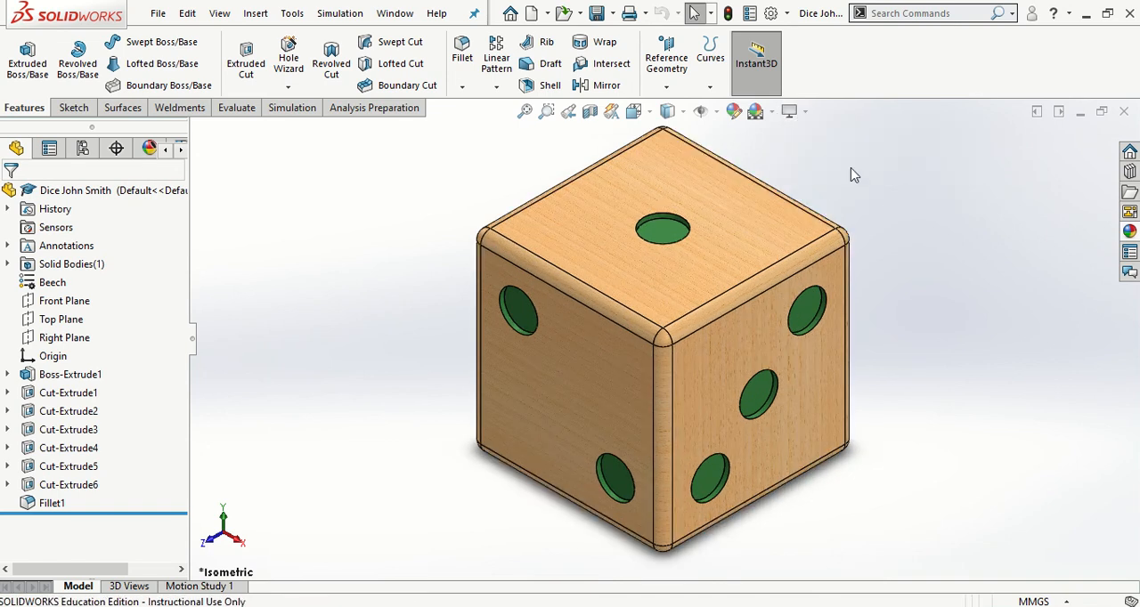
click(795, 113)
click(831, 176)
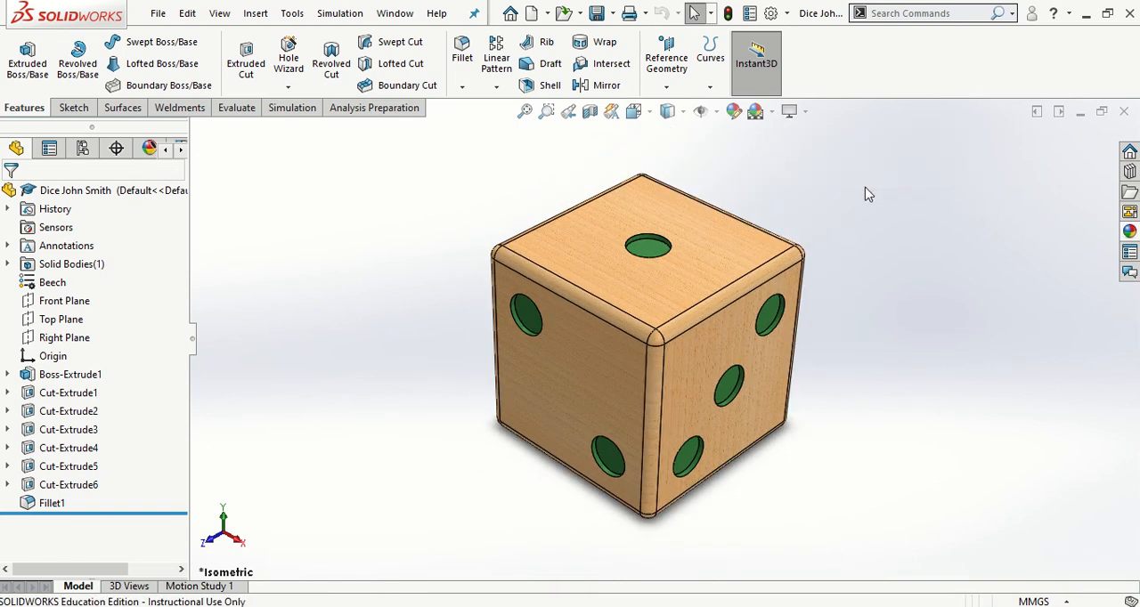
click(795, 113)
click(841, 176)
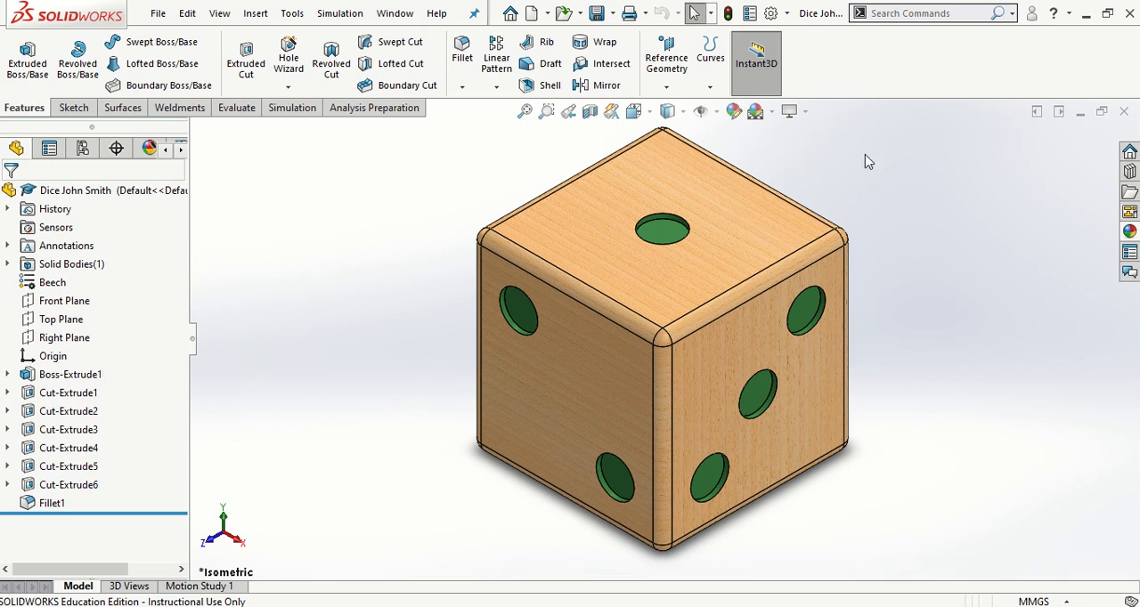
Fillet the rim edge of the single pip on the top face with a 0.2 mm radius
click(462, 62)
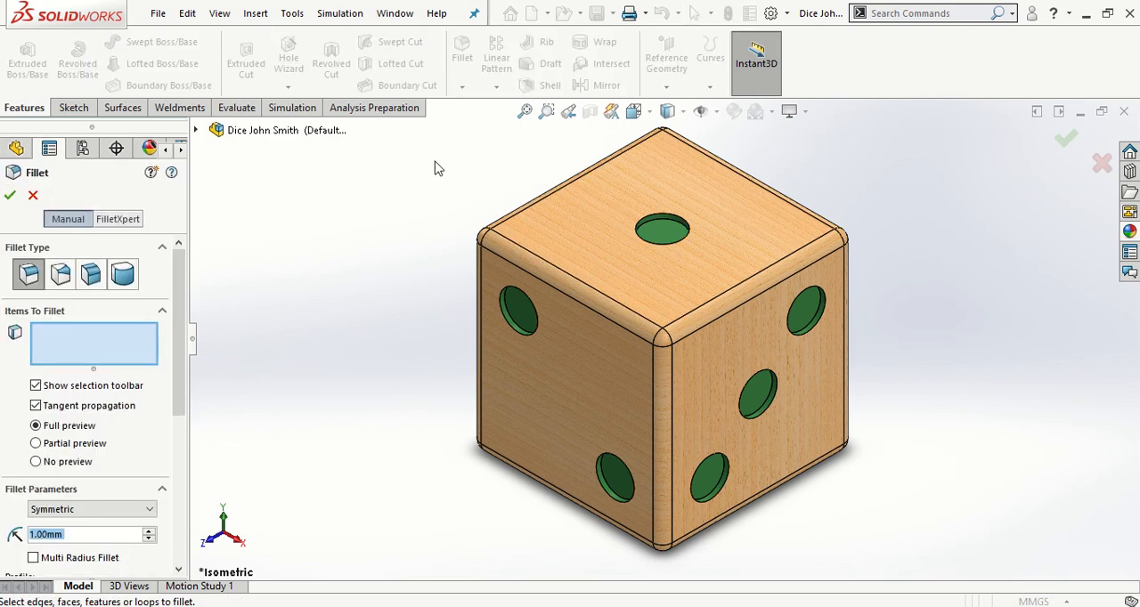
click(645, 224)
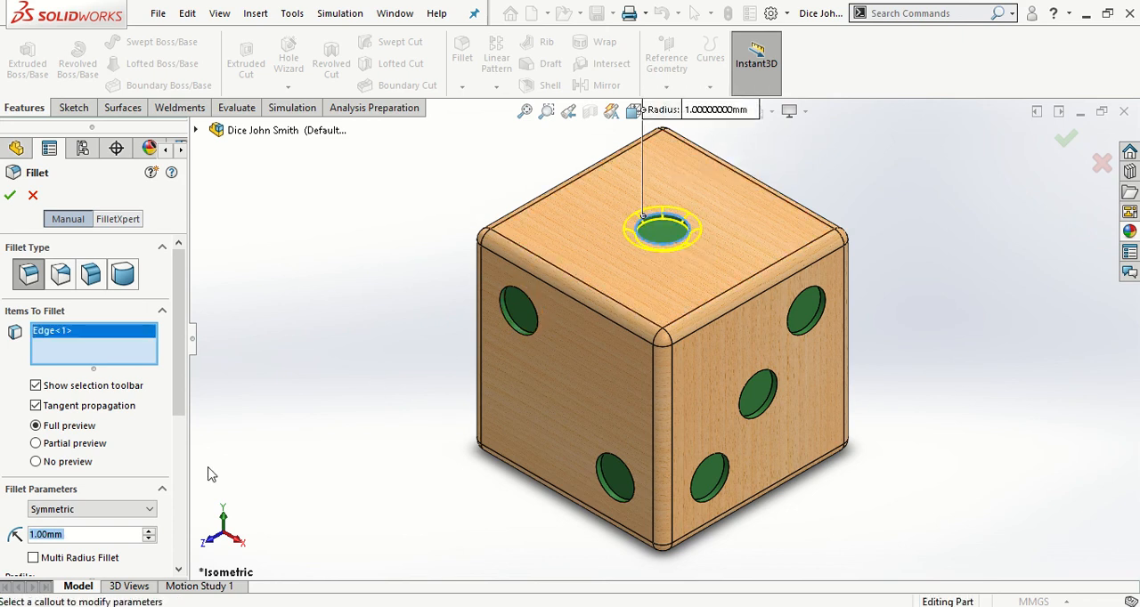
text(0.)
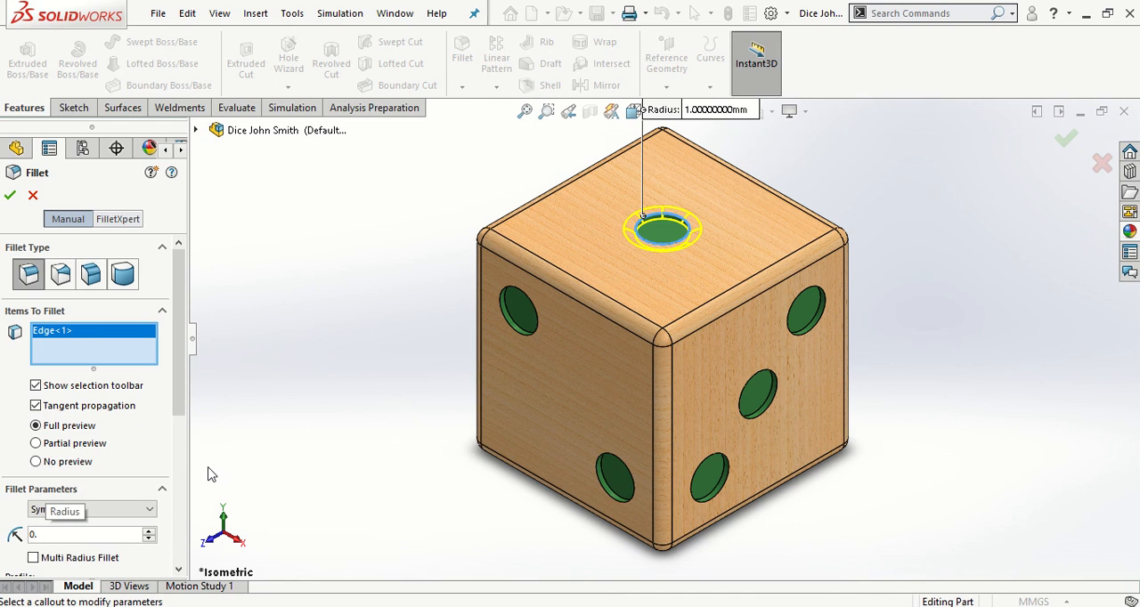
text(2)
key(Return)
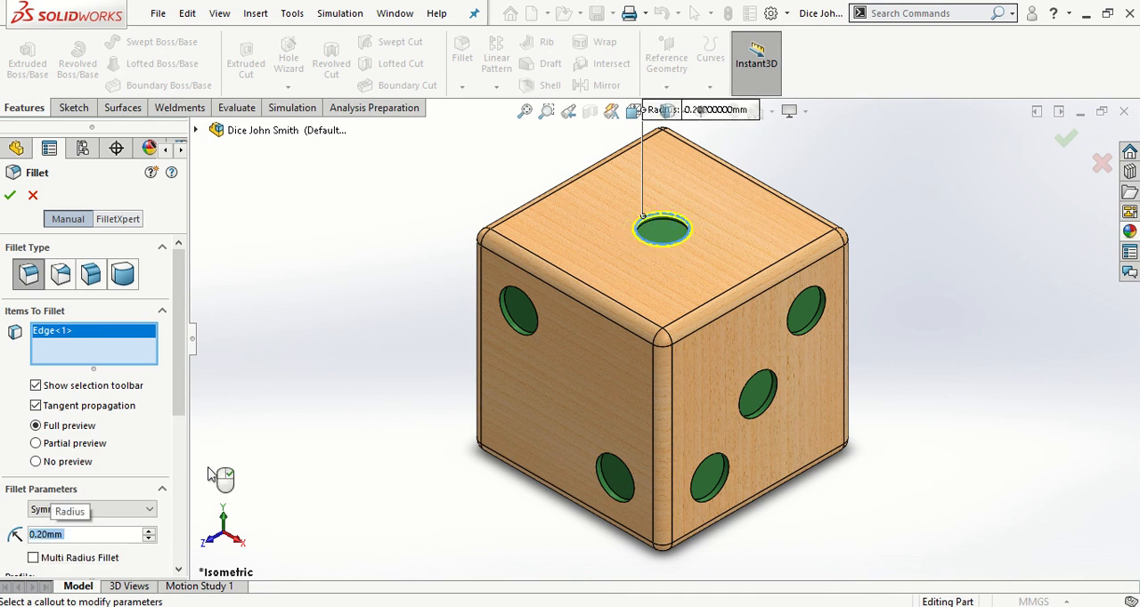
click(10, 195)
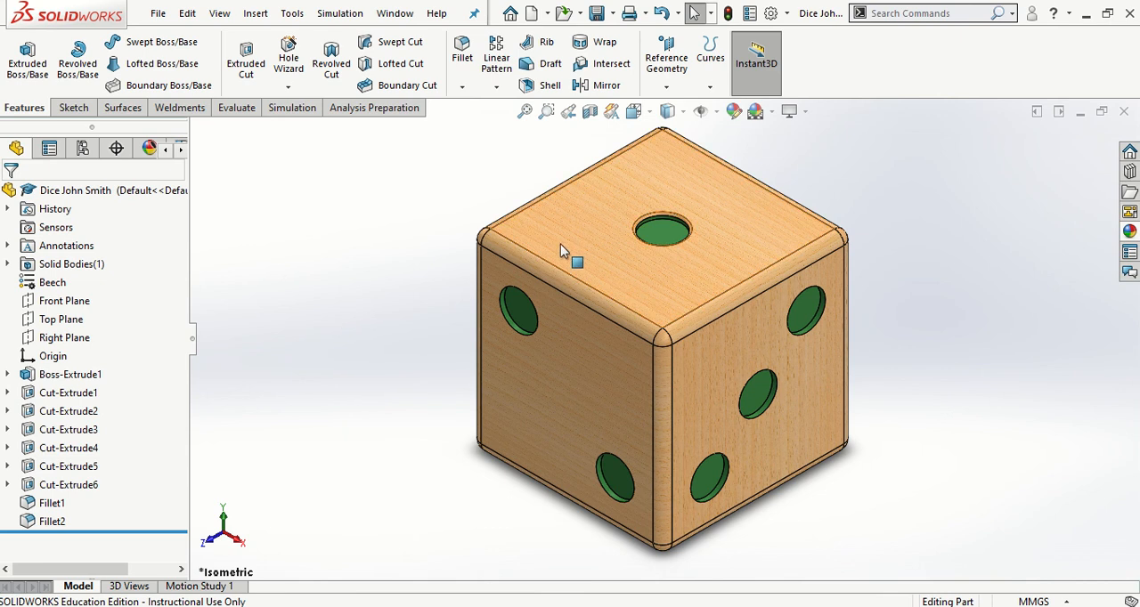
Set the dice back to the isometric view and save the part
middle_drag(572, 254, 514, 318)
middle_drag(526, 360, 618, 320)
key(space)
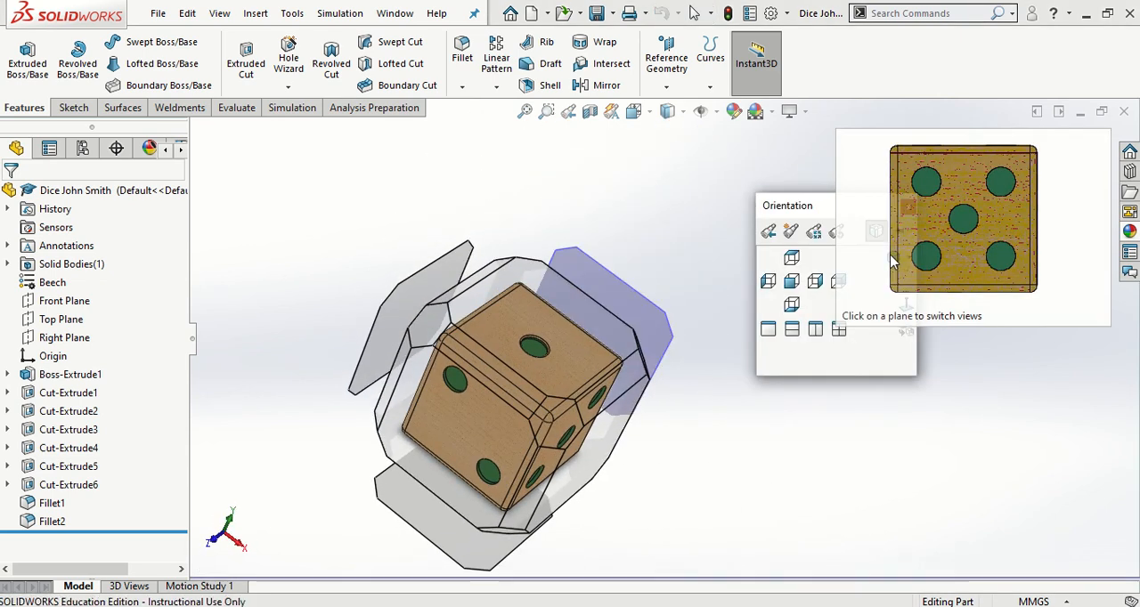
click(898, 261)
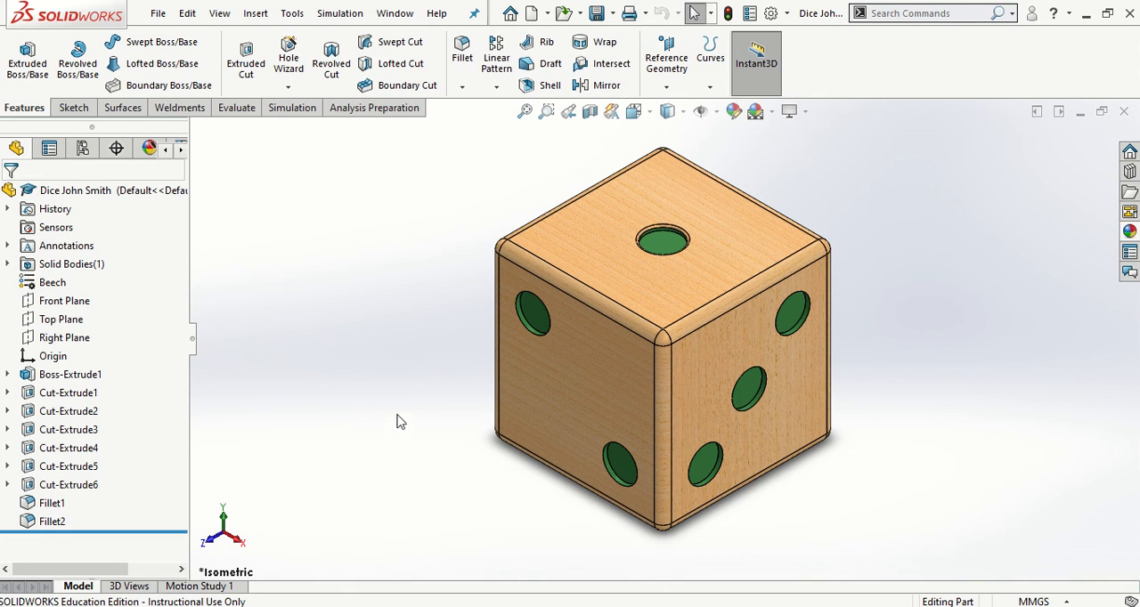
click(595, 13)
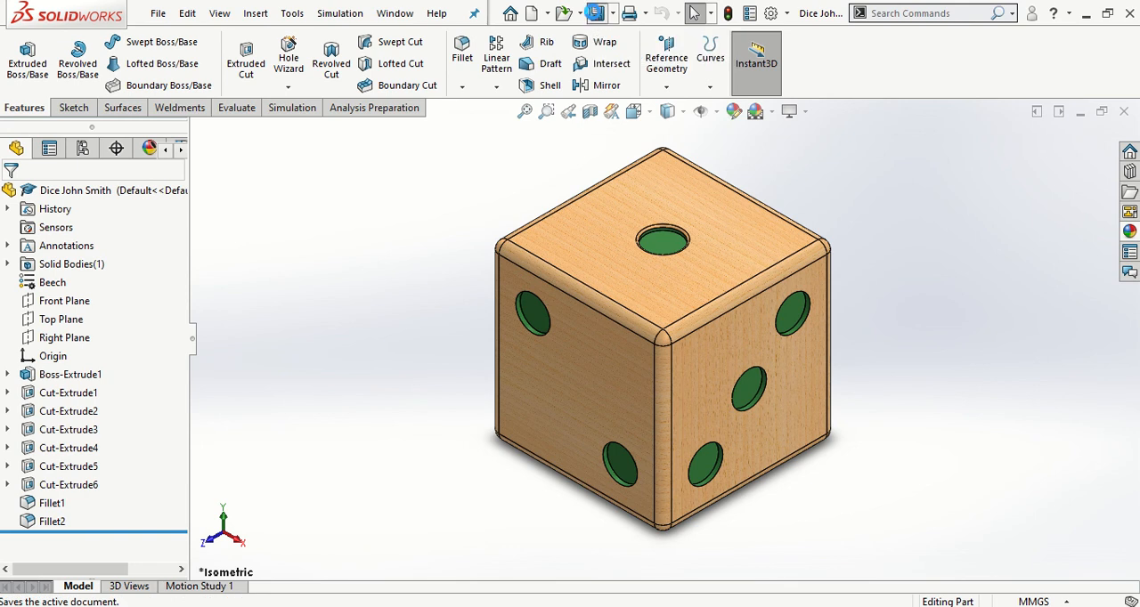
mouse_move(528, 9)
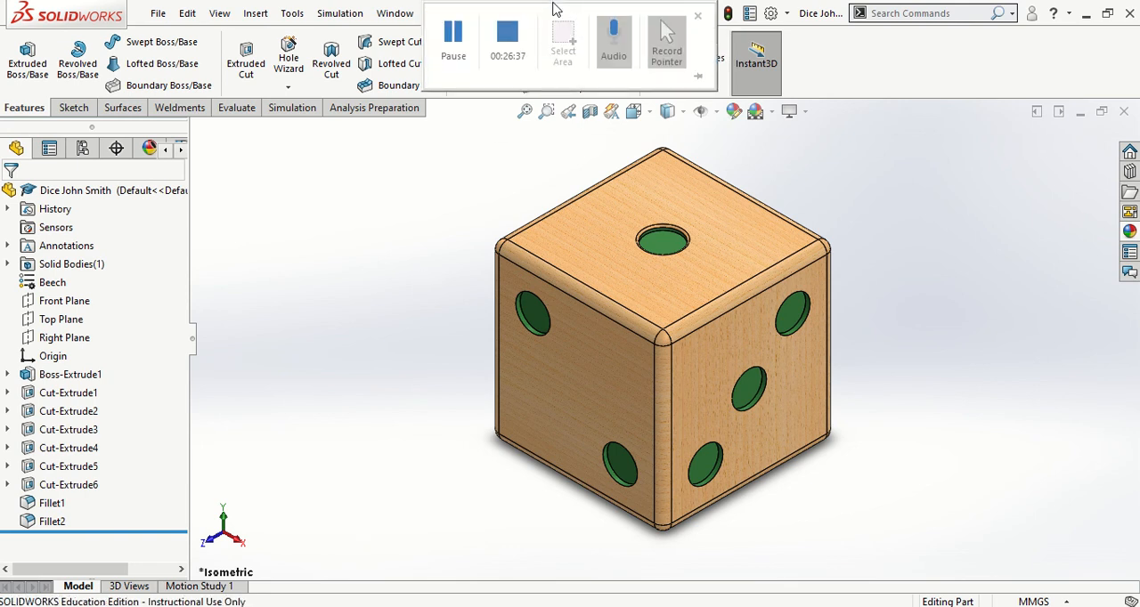